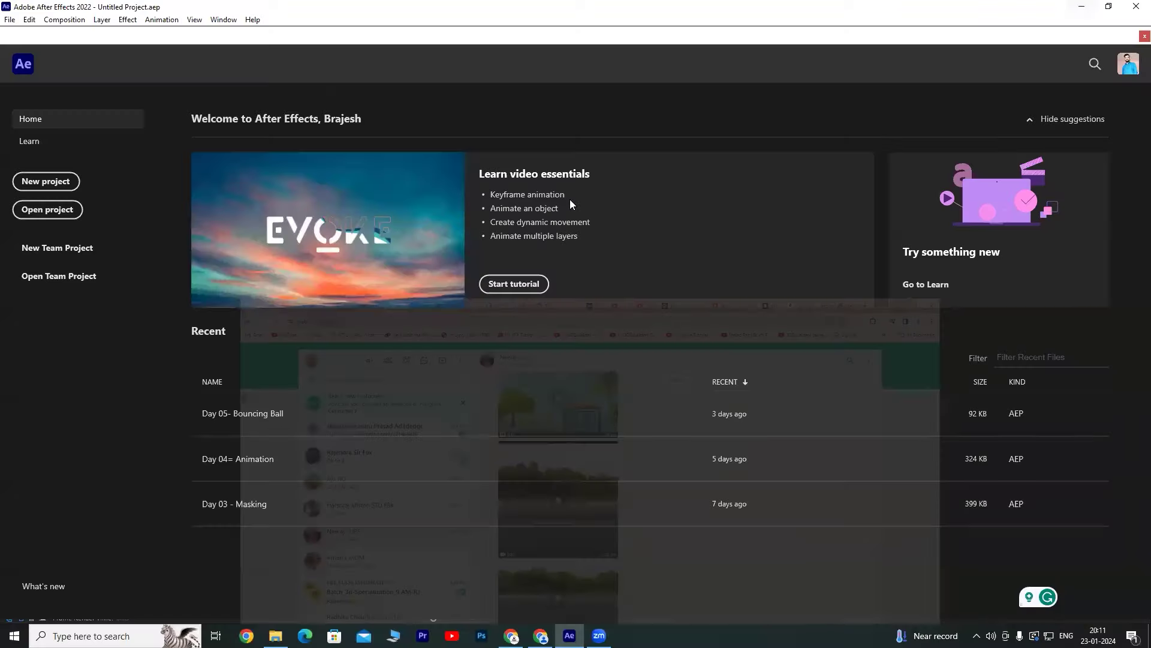
Create a new project with an empty 1920×1080, 29.97 fps Comp 1, then open a new Chrome tab.
left_click(50, 182)
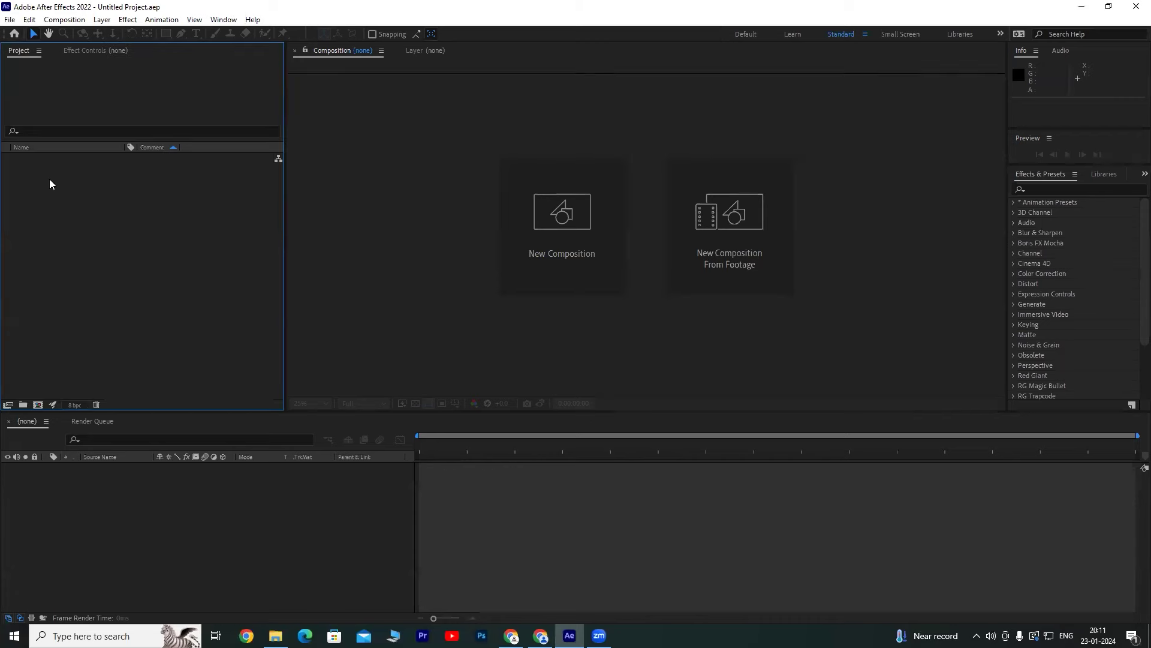
left_click(567, 215)
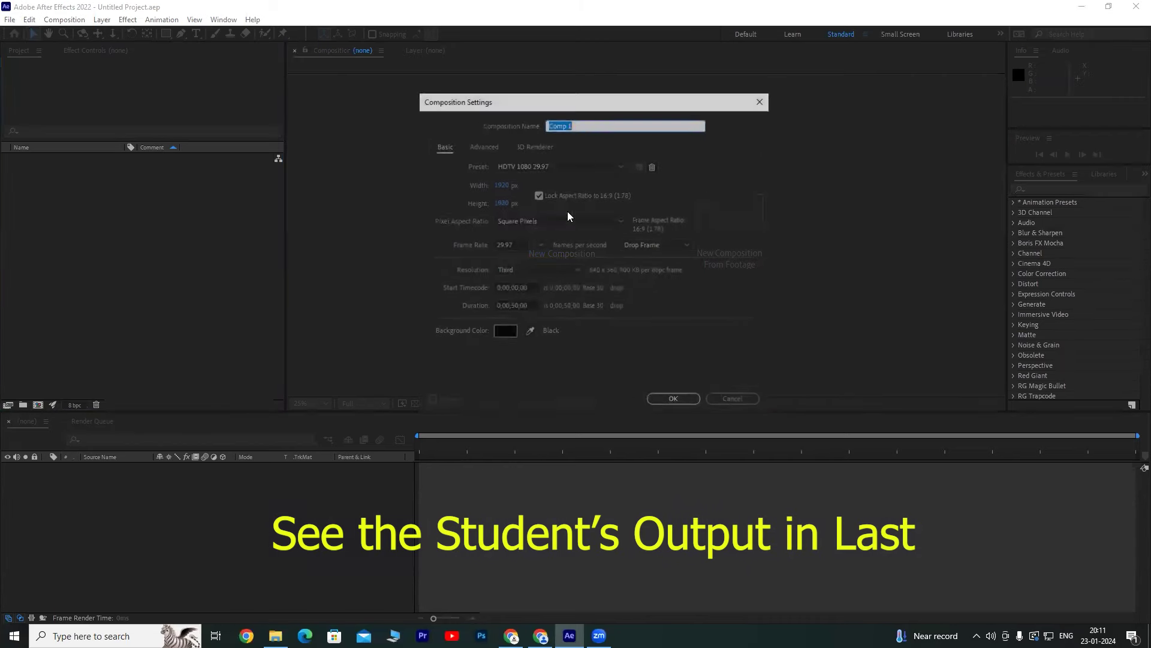
left_click(672, 399)
key("period")
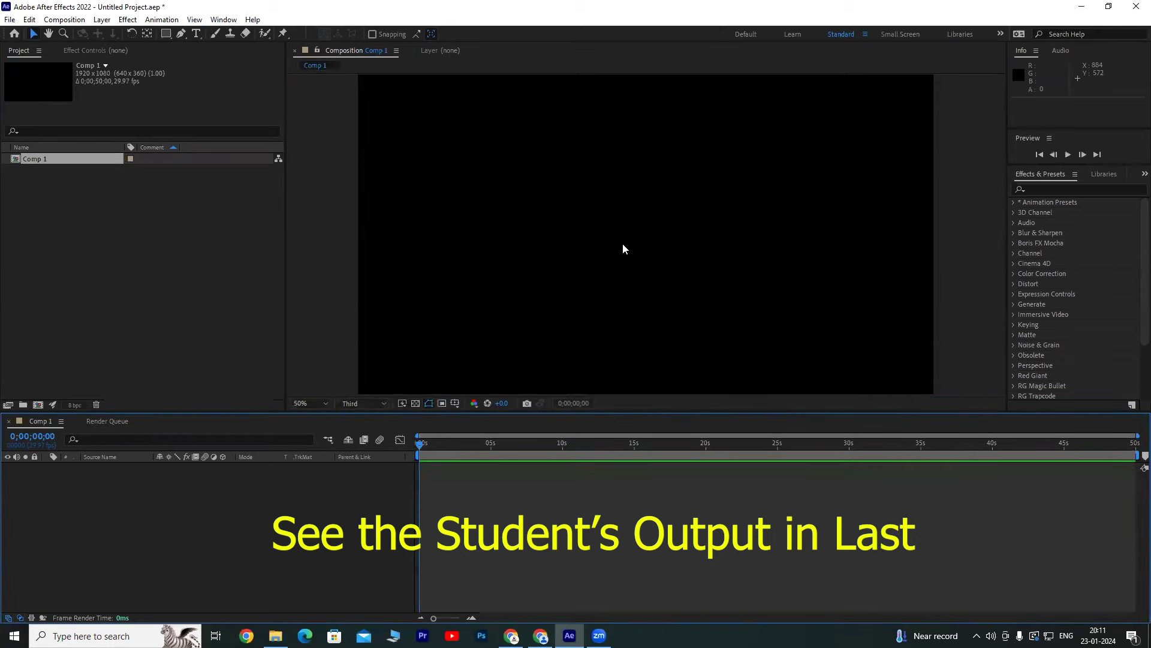
key("comma")
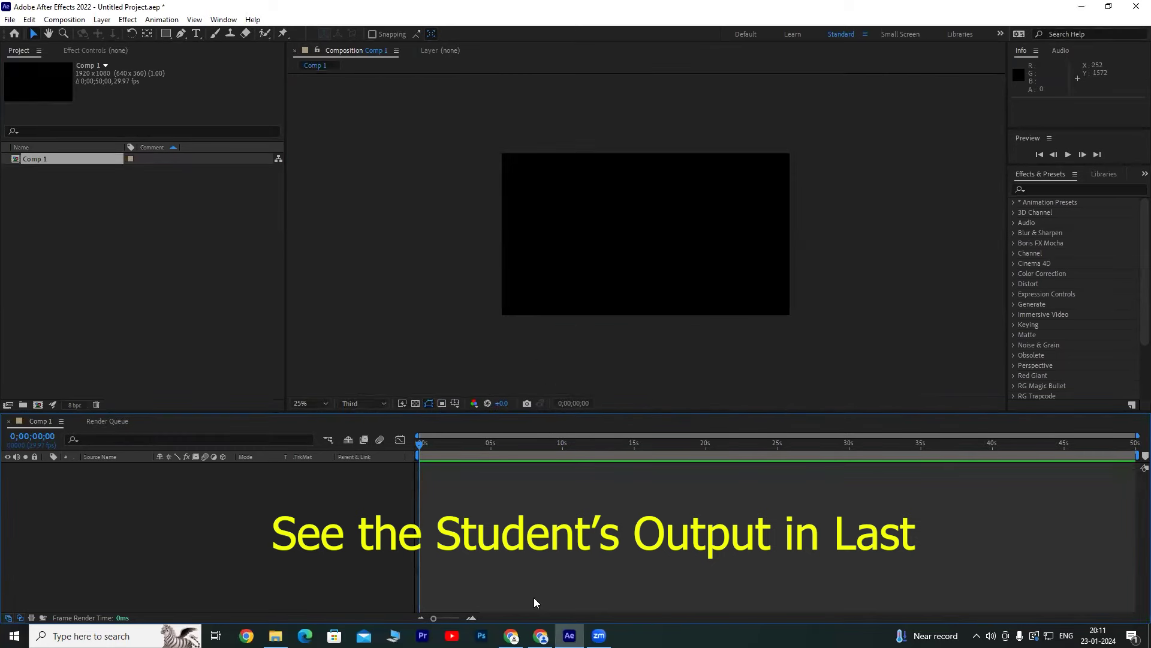
key("alt+Tab")
key("ctrl+t")
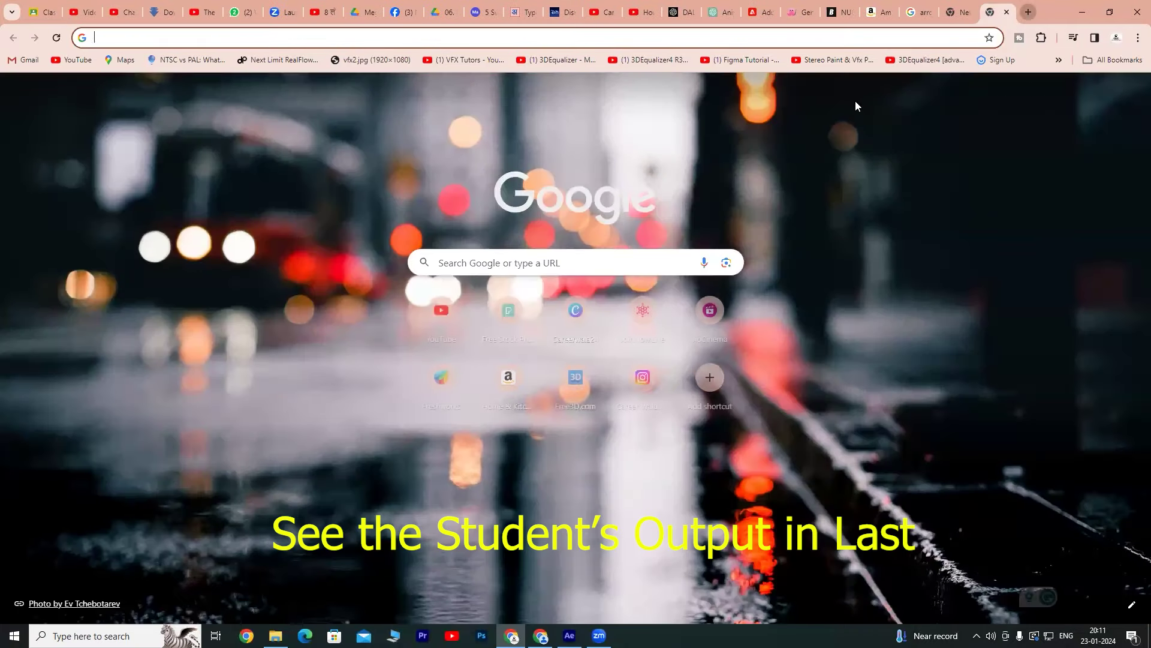
Search Google Images for 'road'.
left_click(1045, 96)
left_click(465, 313)
type("road")
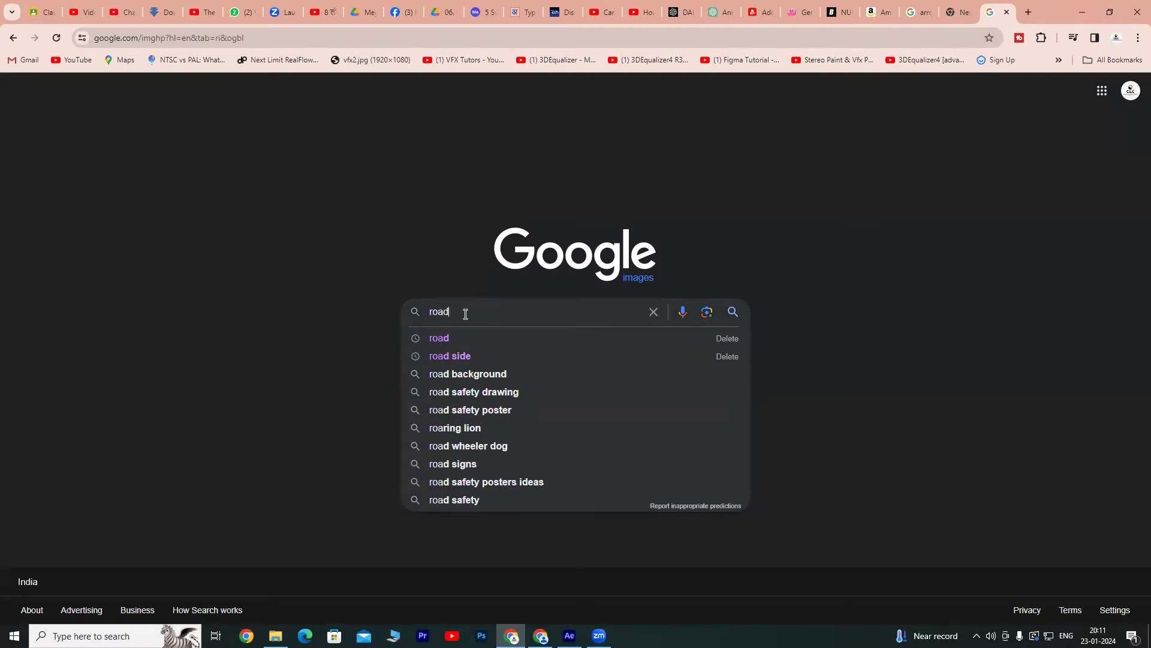
key("Return")
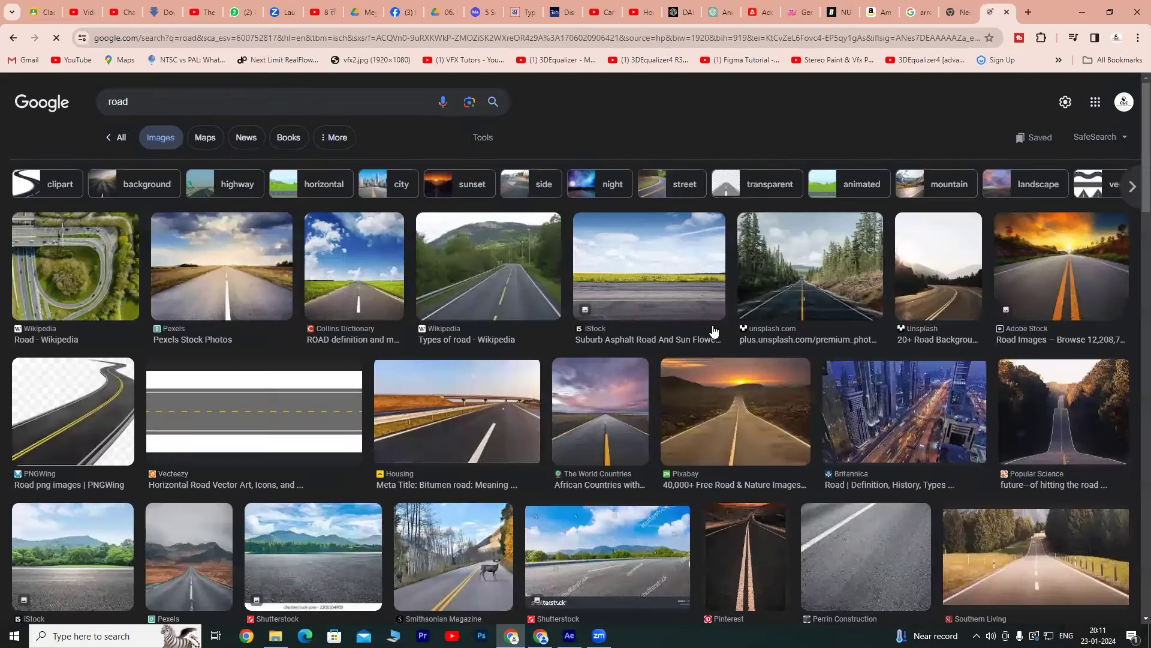
Preview the iStock Suburb Asphalt Road photo and begin a new 'tree png' search.
left_click(663, 290)
right_click(838, 263)
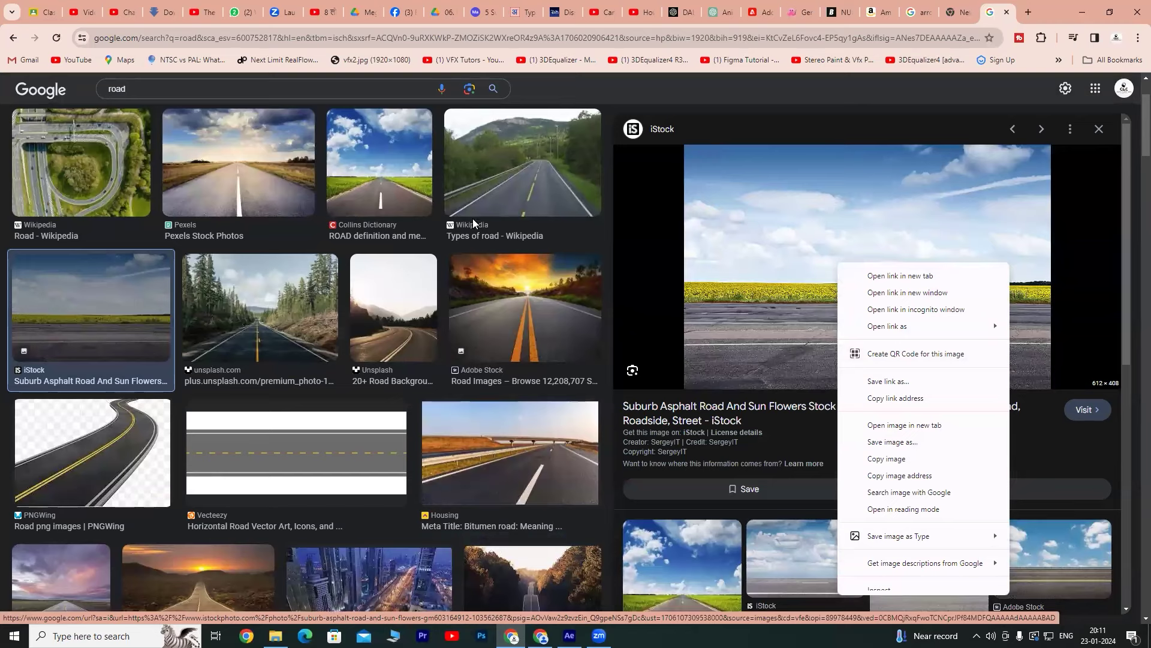
left_click(154, 90)
type("ree png")
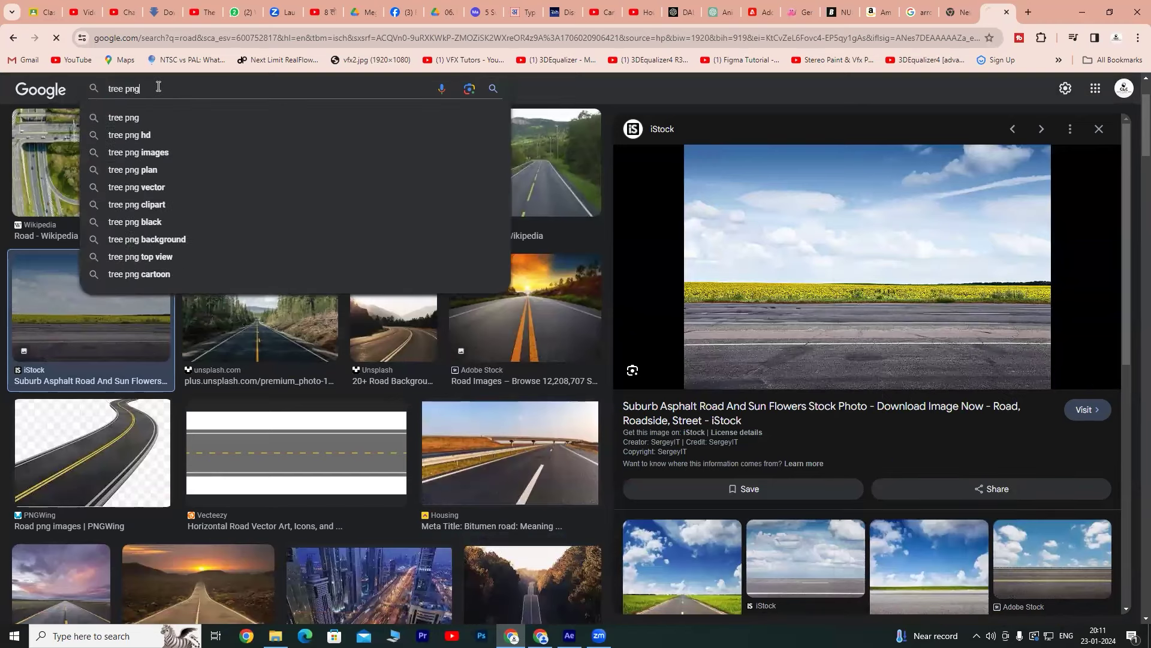
Run the 'tree png' search, preview the Pinterest clip art tree and browse further results.
key("Return")
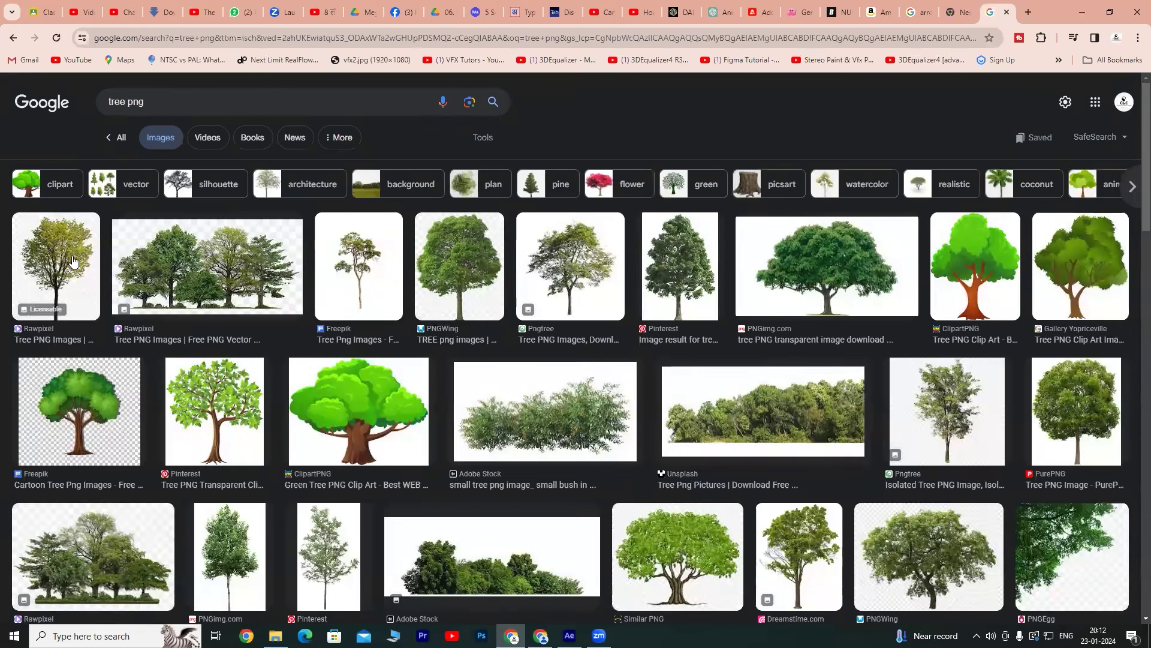
left_click(219, 414)
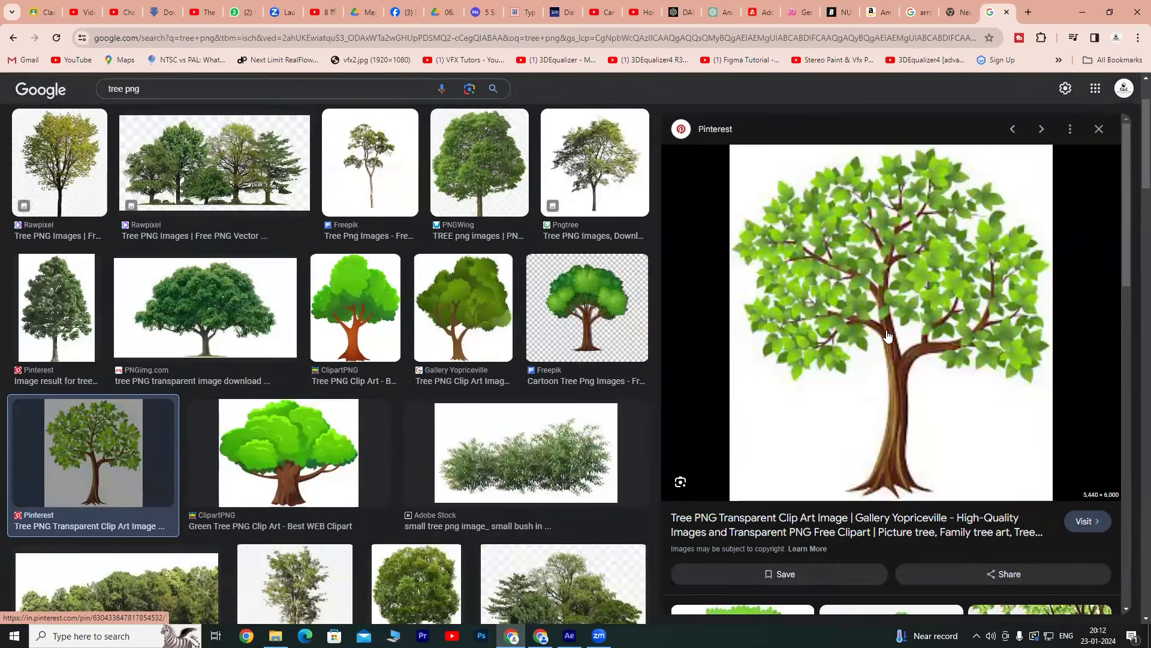
left_click_drag(888, 336, 642, 411)
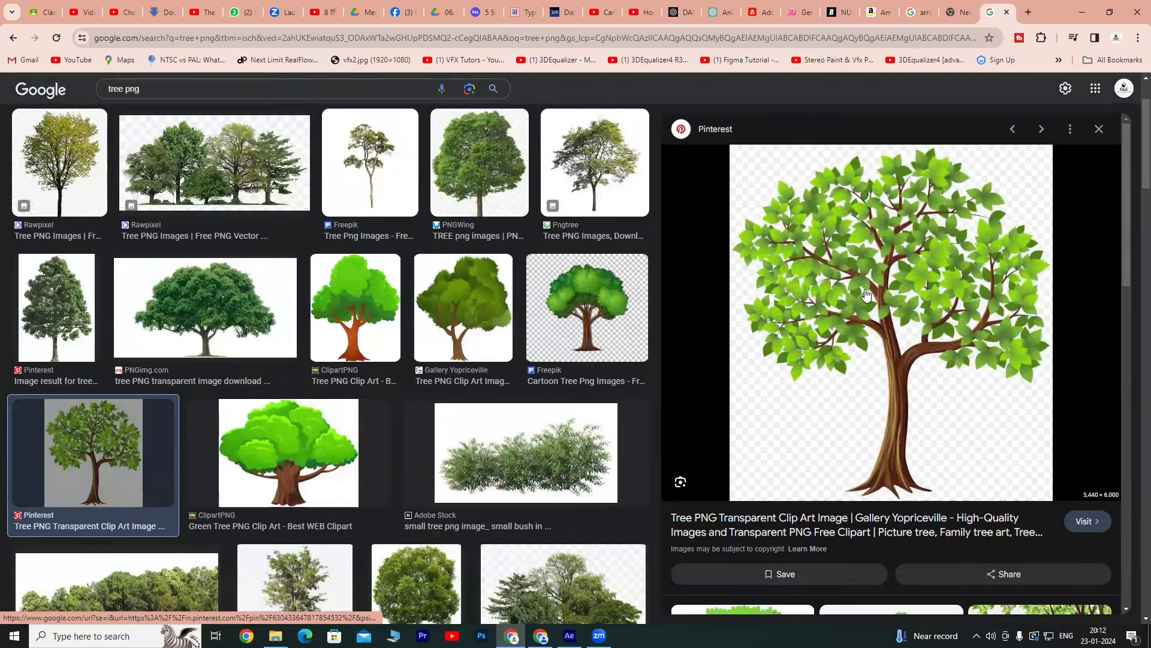
mouse_move(579, 441)
left_mouse_down()
mouse_move(898, 447)
mouse_move(535, 500)
left_mouse_up()
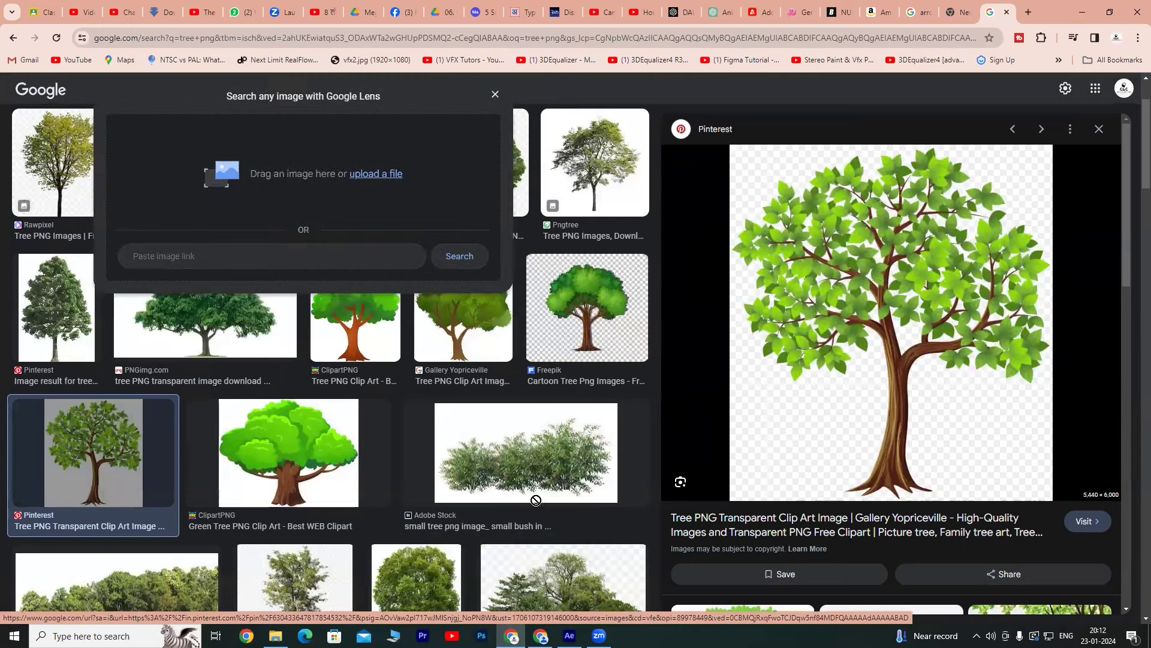
left_click_drag(900, 422, 900, 422)
scroll(894, 426, "down", 7)
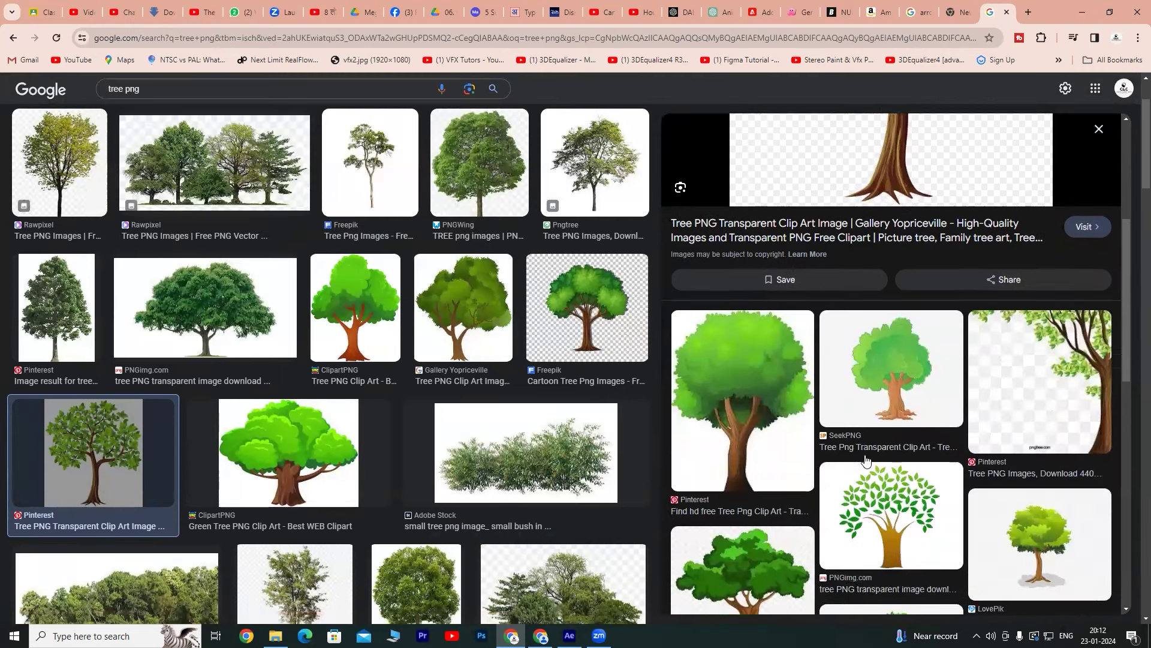
scroll(856, 457, "down", 4)
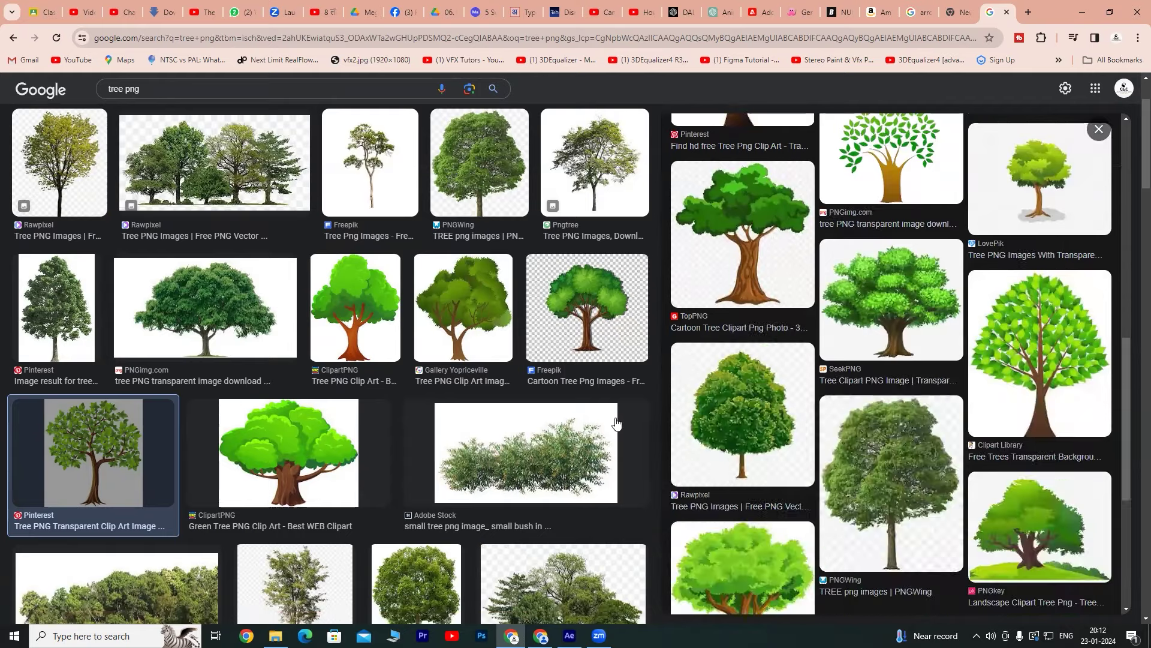
scroll(483, 395, "down", 5)
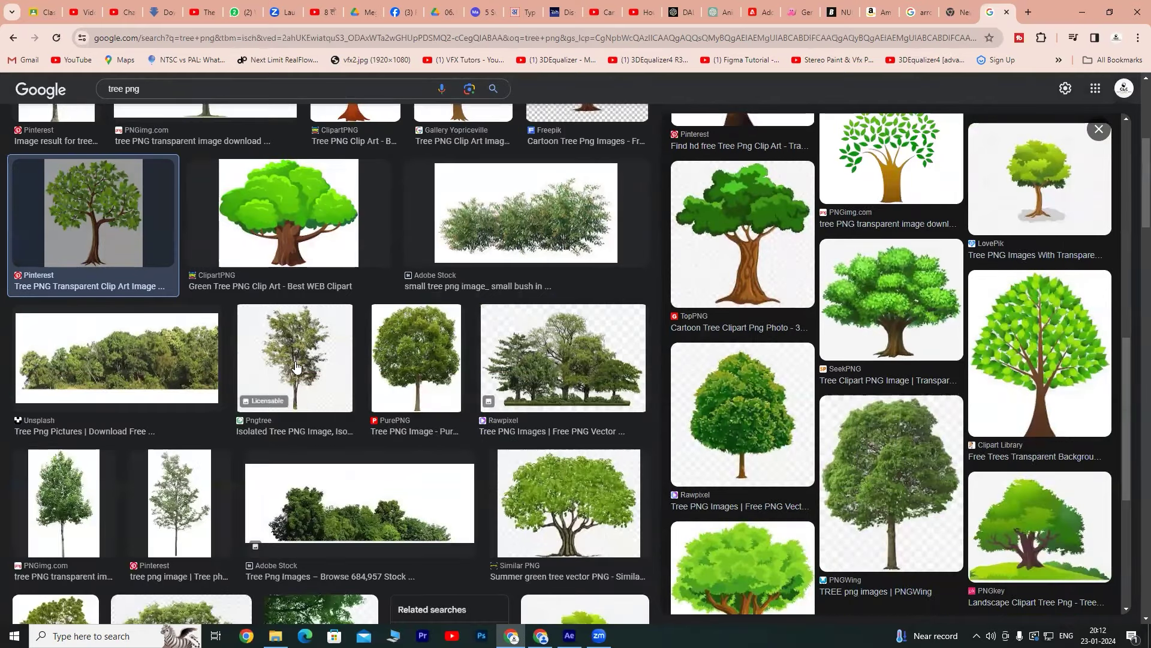
scroll(483, 394, "down", 5)
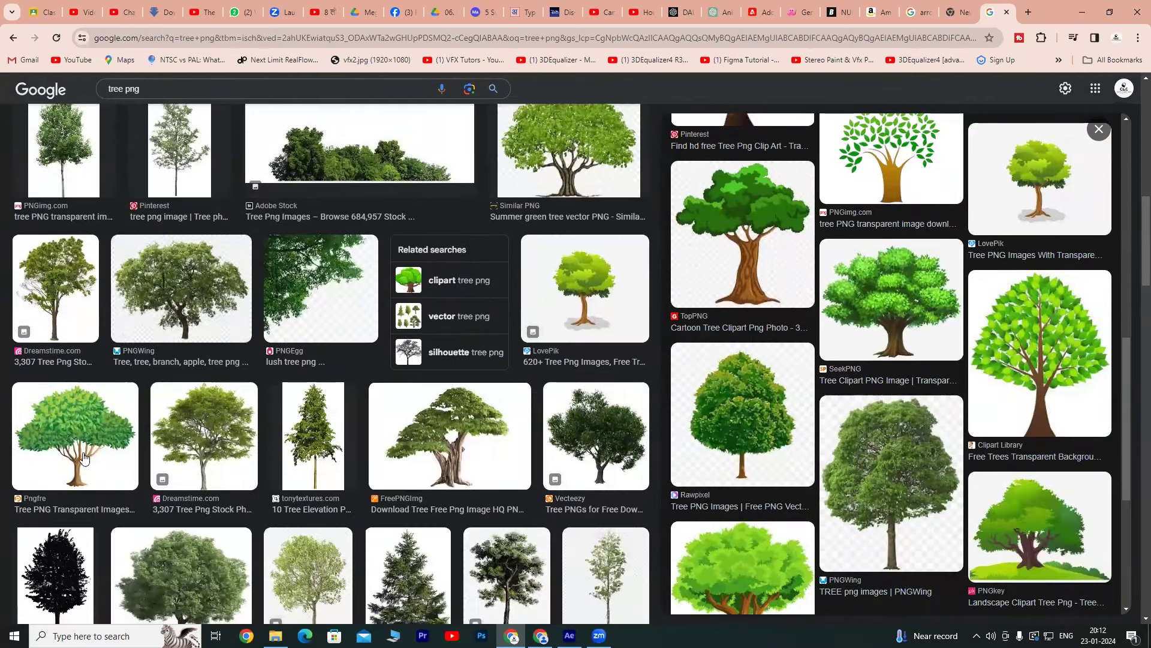
Save the tonytextures tree as Tree-Elevation-PNG-Architecture-Plan_09.png.
left_click(317, 440)
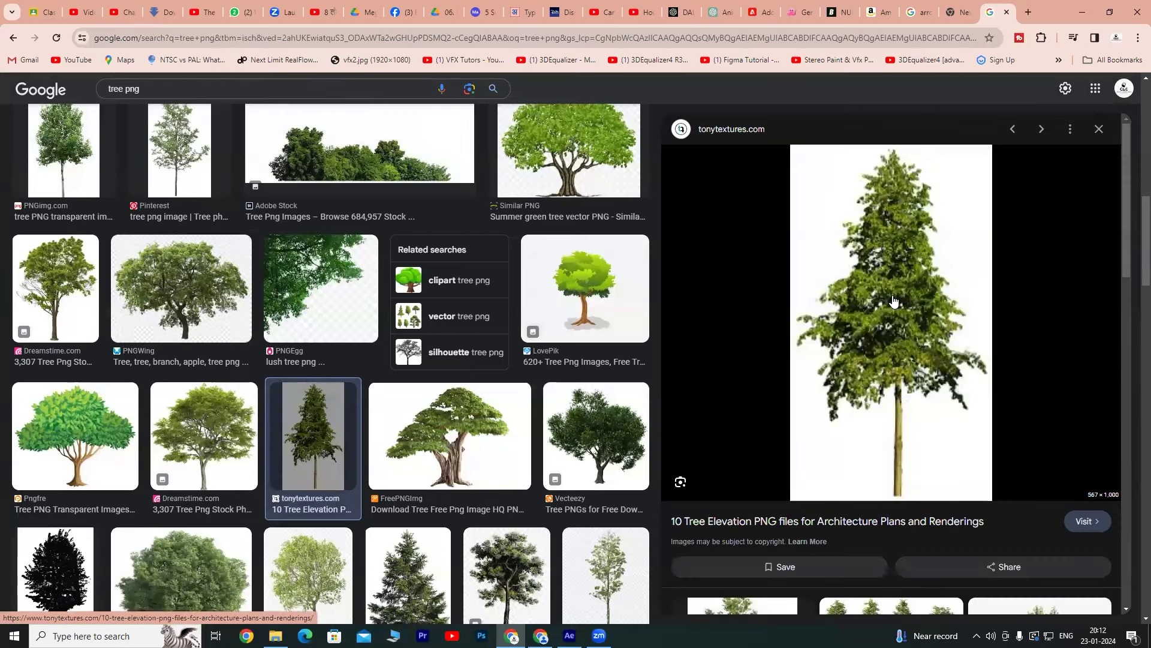
left_click_drag(900, 299, 900, 303)
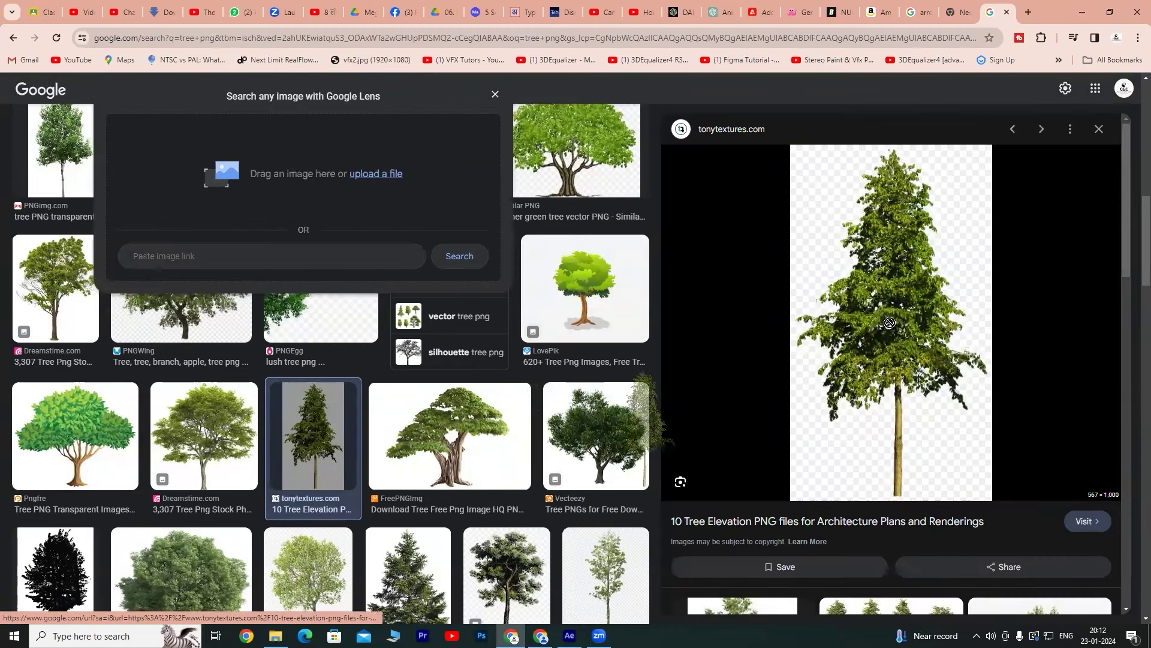
right_click(900, 302)
left_click(970, 471)
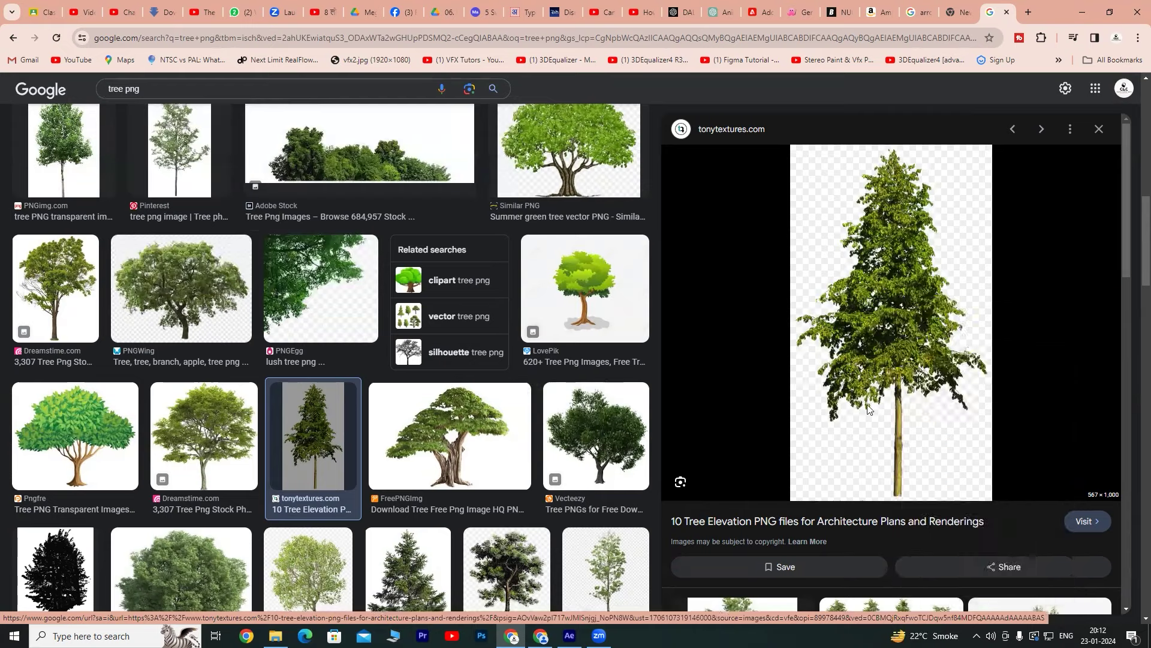
key("Return")
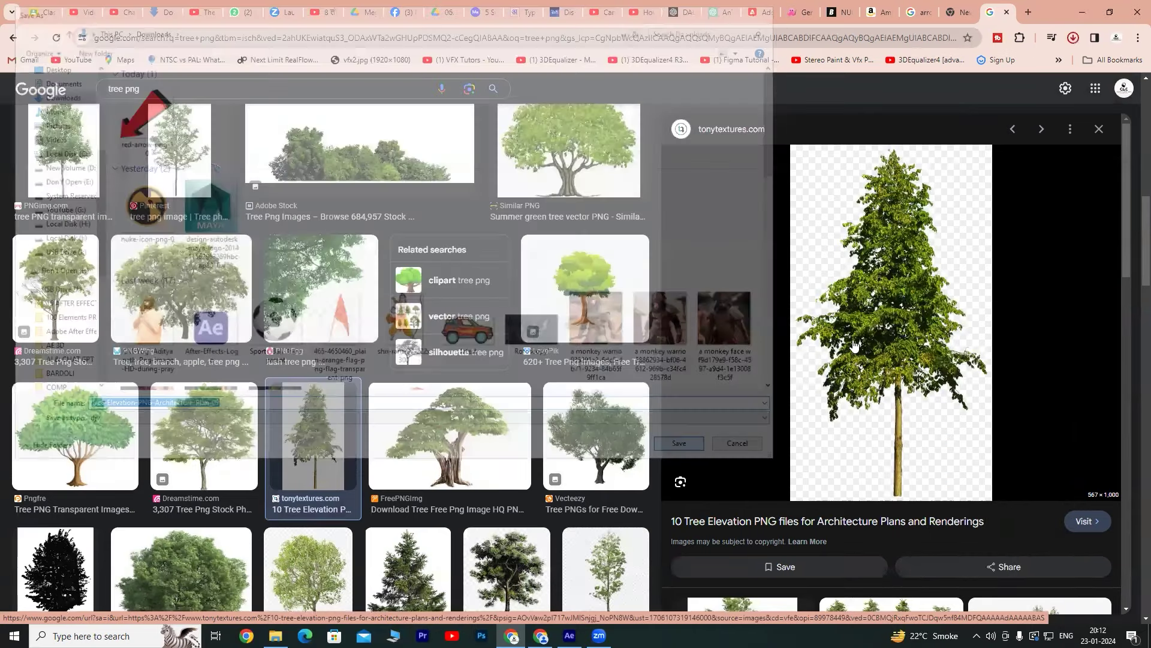
Preview the Freepik tree image from the results.
scroll(503, 303, "down", 3)
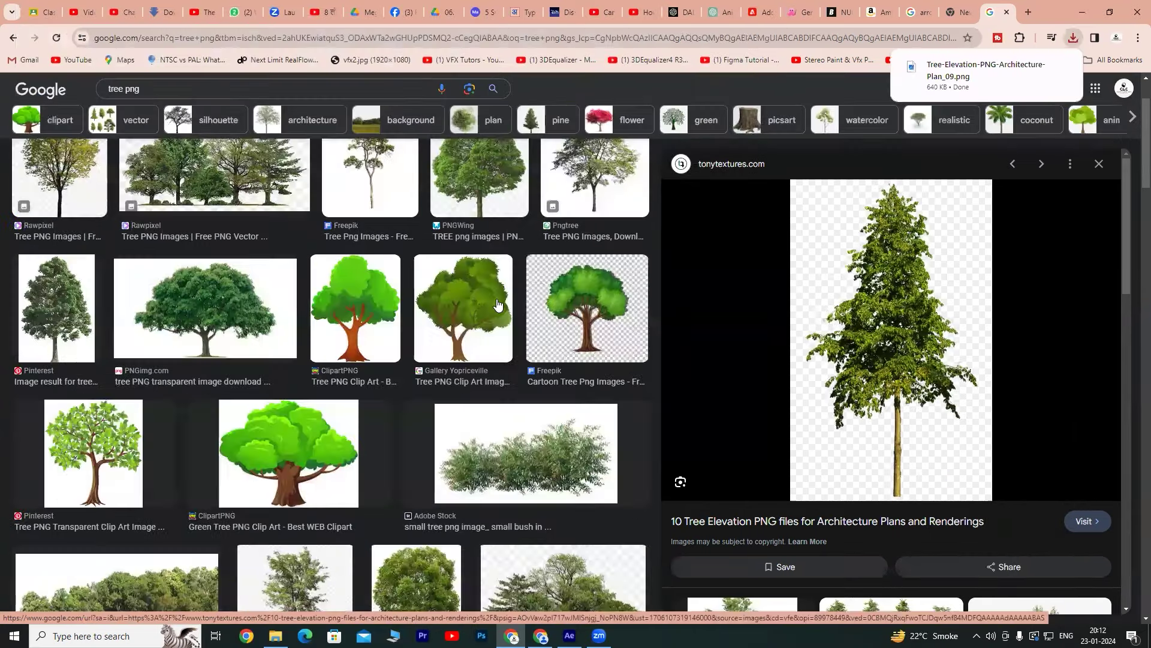
scroll(498, 304, "up", 2)
left_click(381, 273)
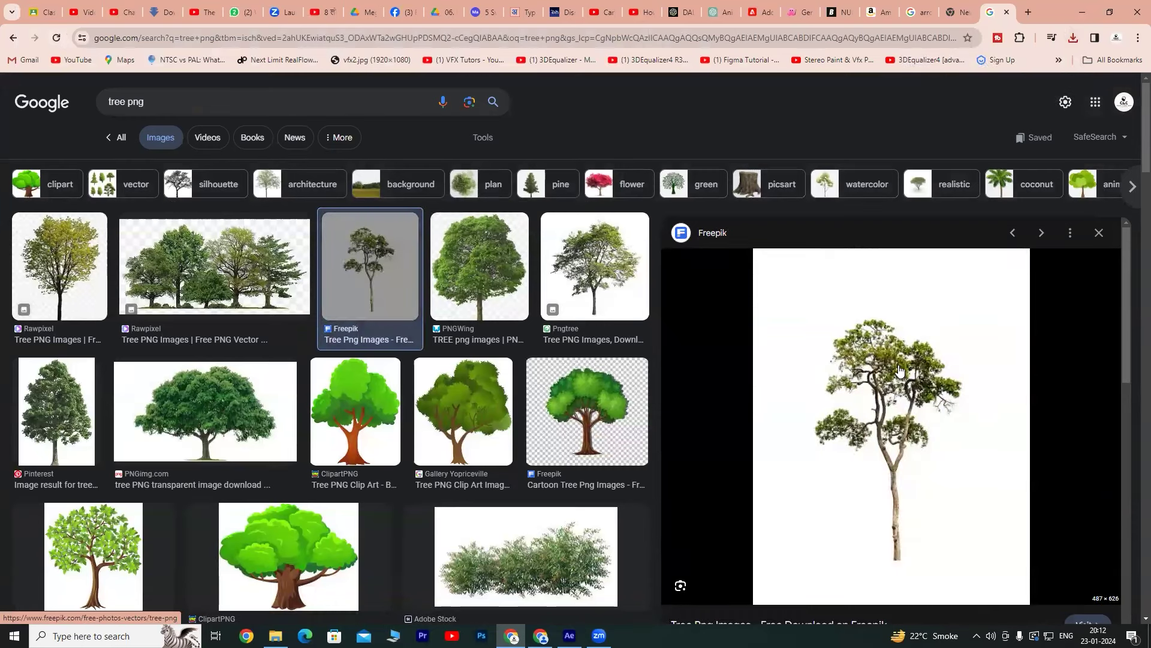
Preview the Pngtree tree image and scroll far down the tree png results.
left_click_drag(891, 364, 971, 369)
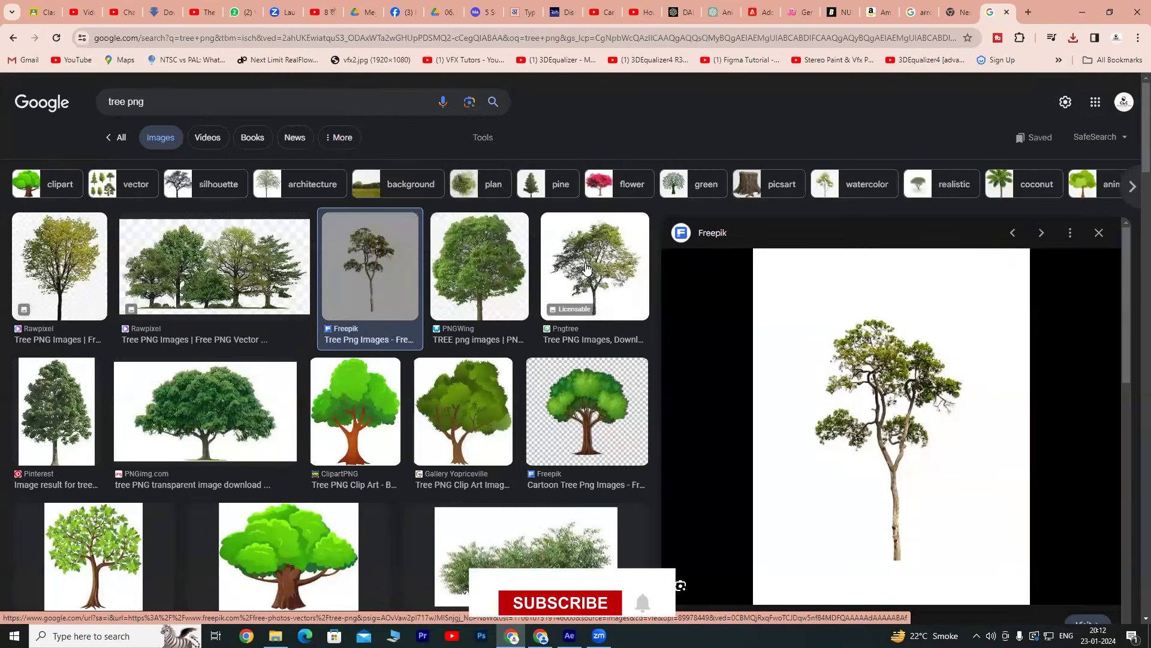
left_click(594, 270)
scroll(910, 388, "down", 7)
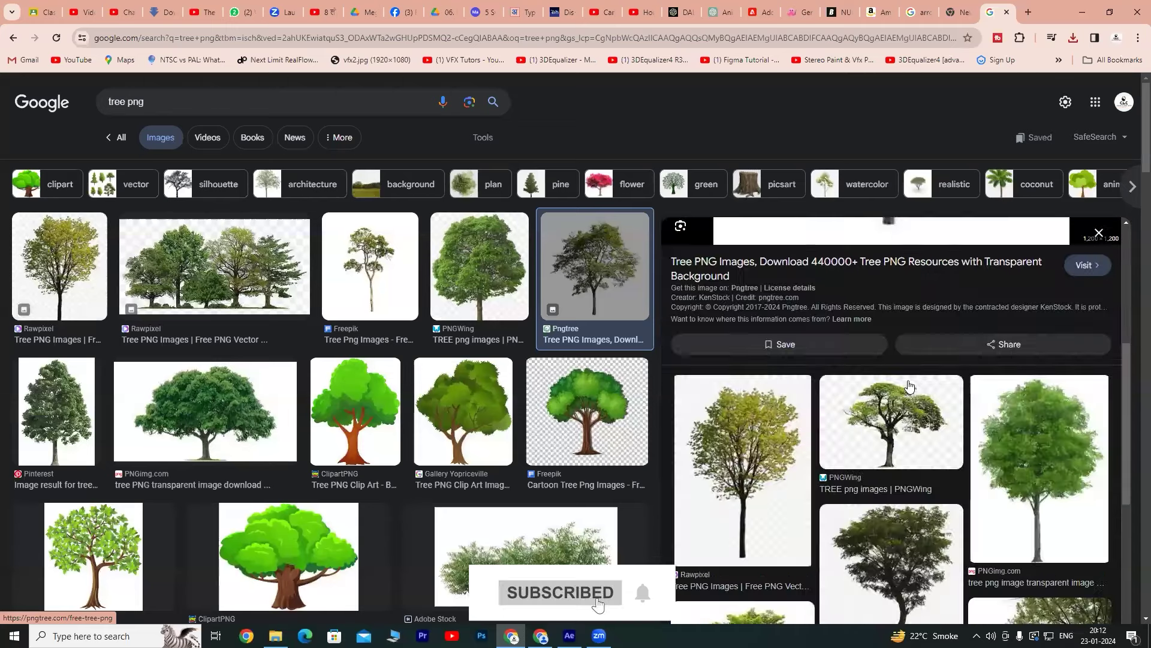
scroll(959, 381, "down", 1)
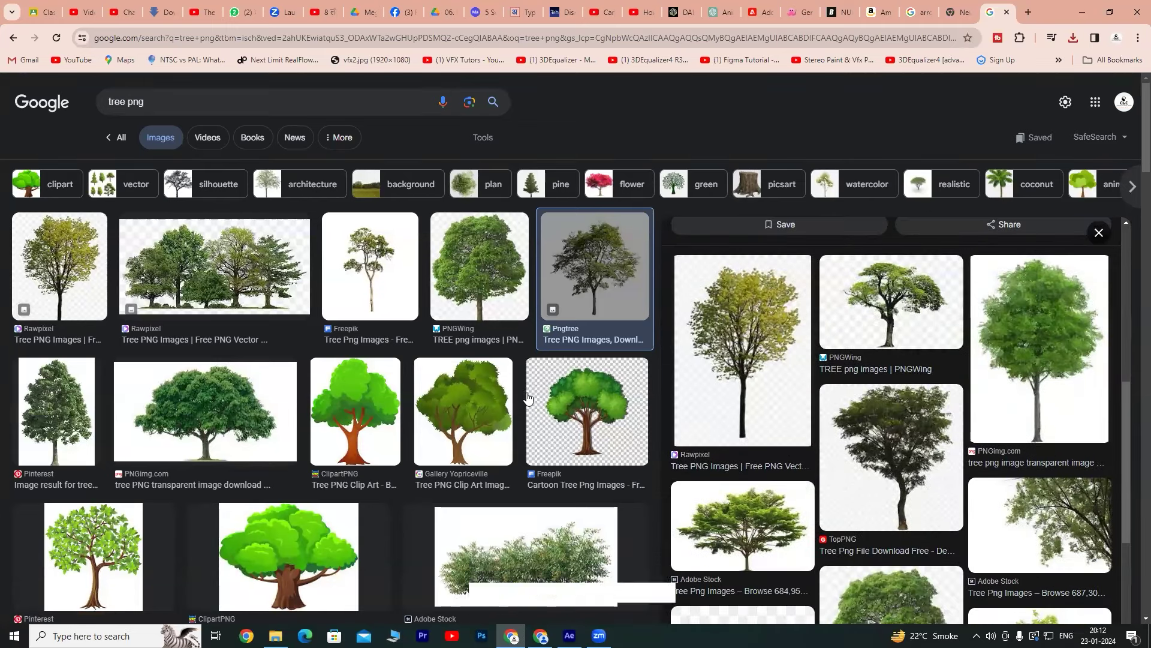
scroll(257, 367, "down", 5)
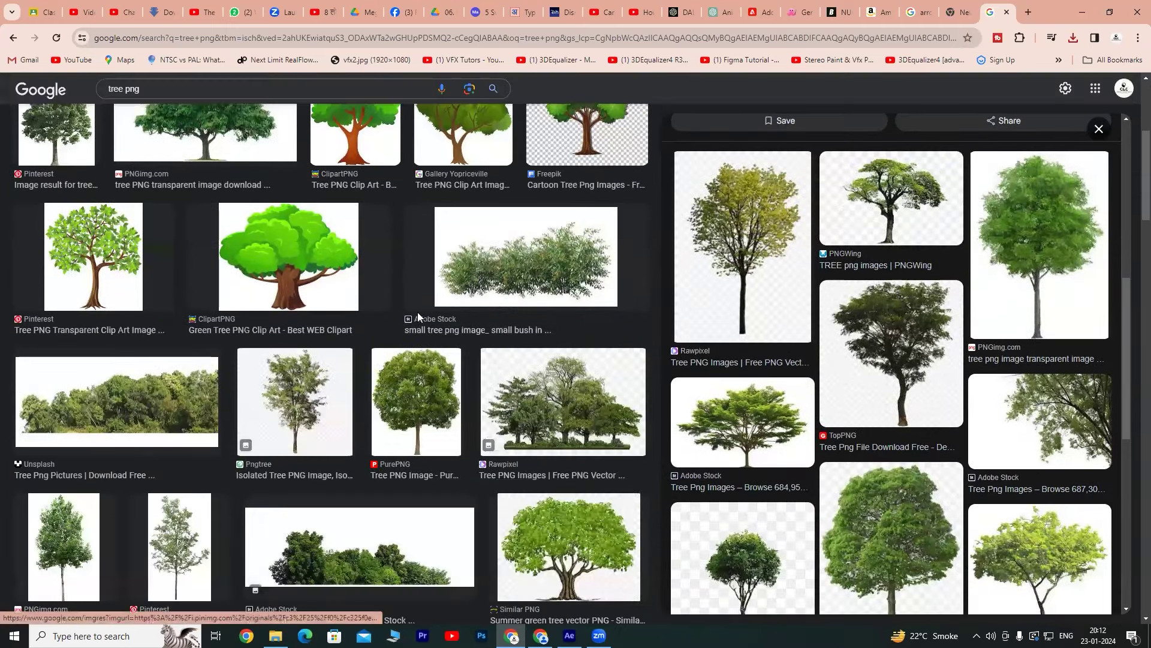
scroll(417, 312, "down", 5)
scroll(588, 365, "down", 3)
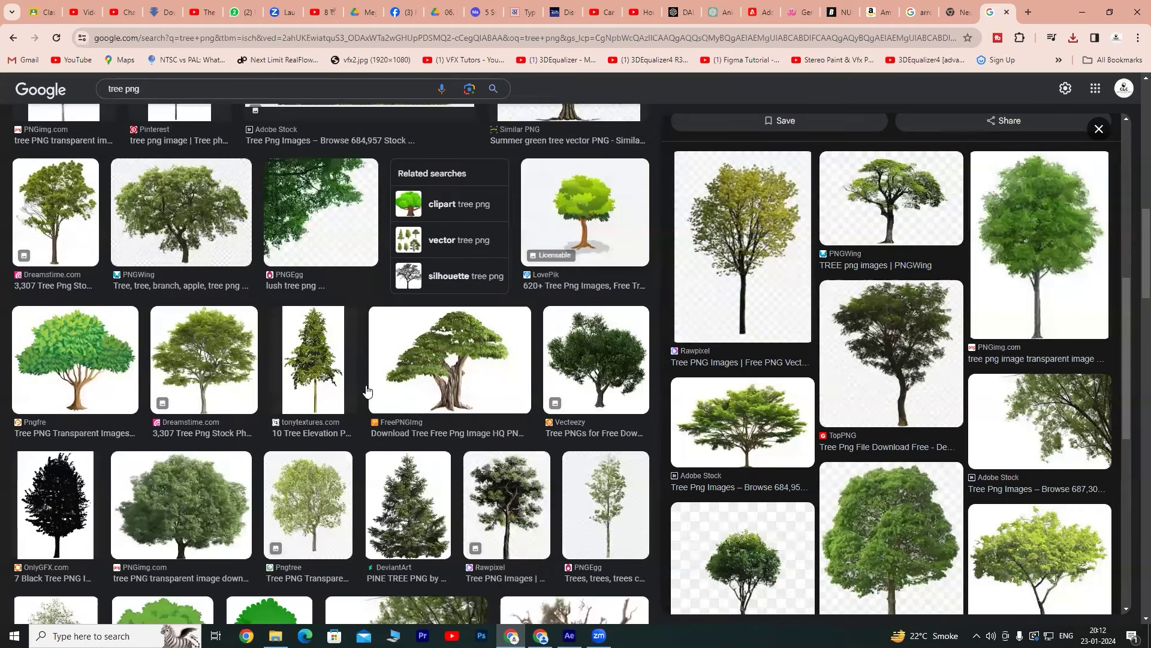
scroll(391, 387, "down", 1)
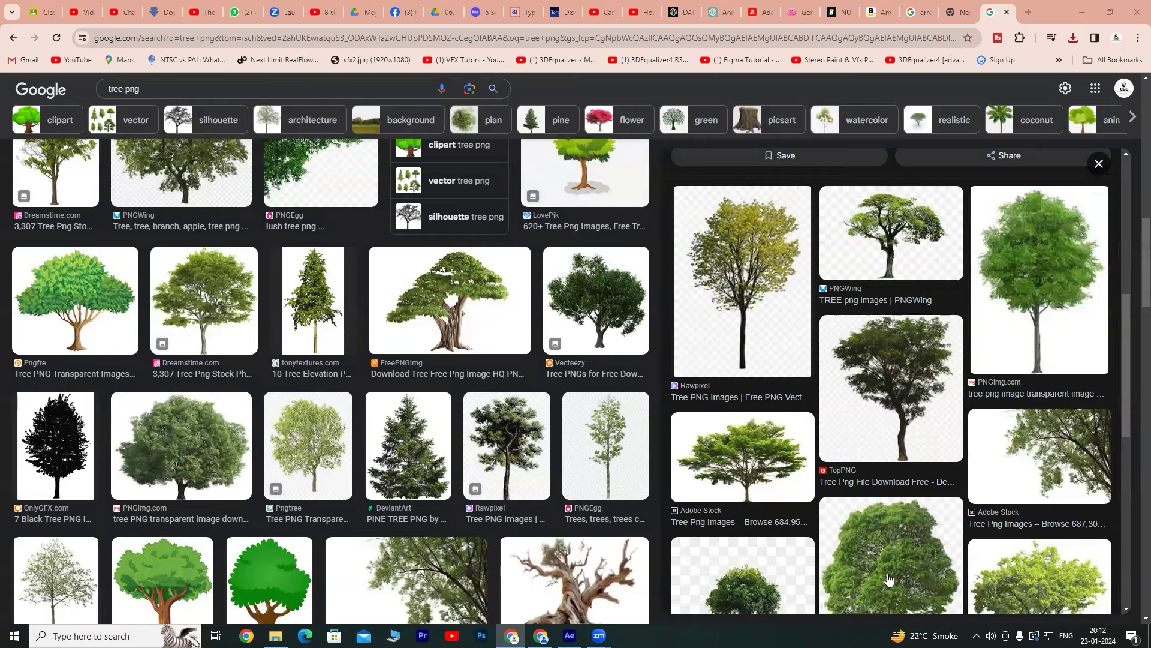
scroll(747, 413, "down", 5)
scroll(856, 407, "down", 4)
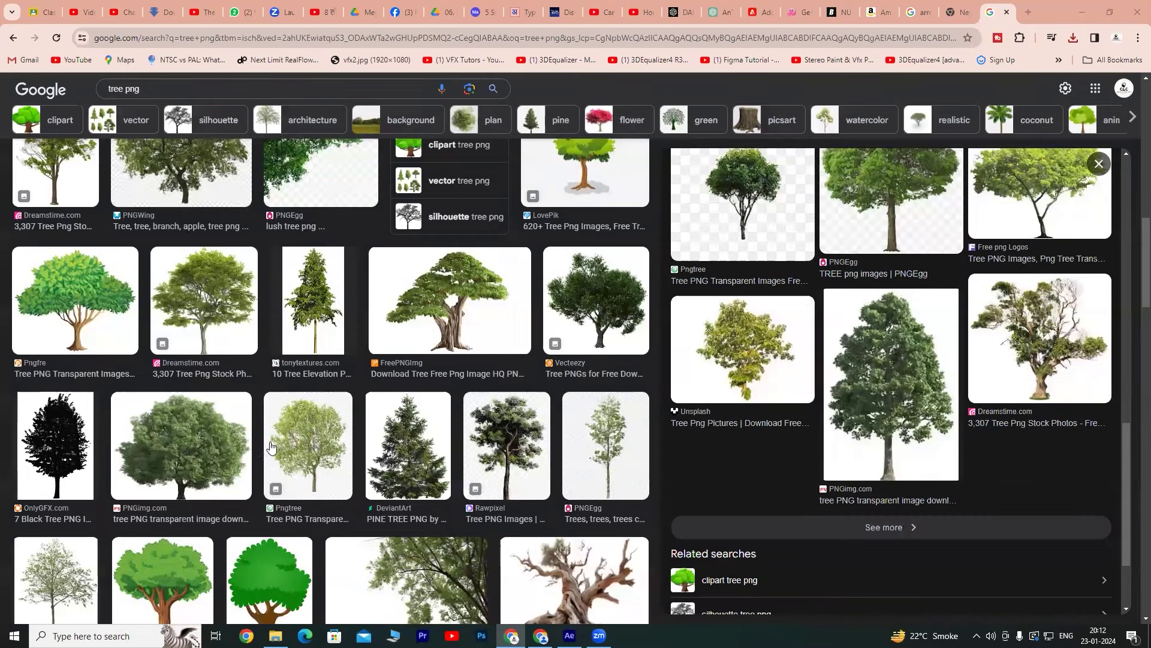
scroll(367, 413, "down", 5)
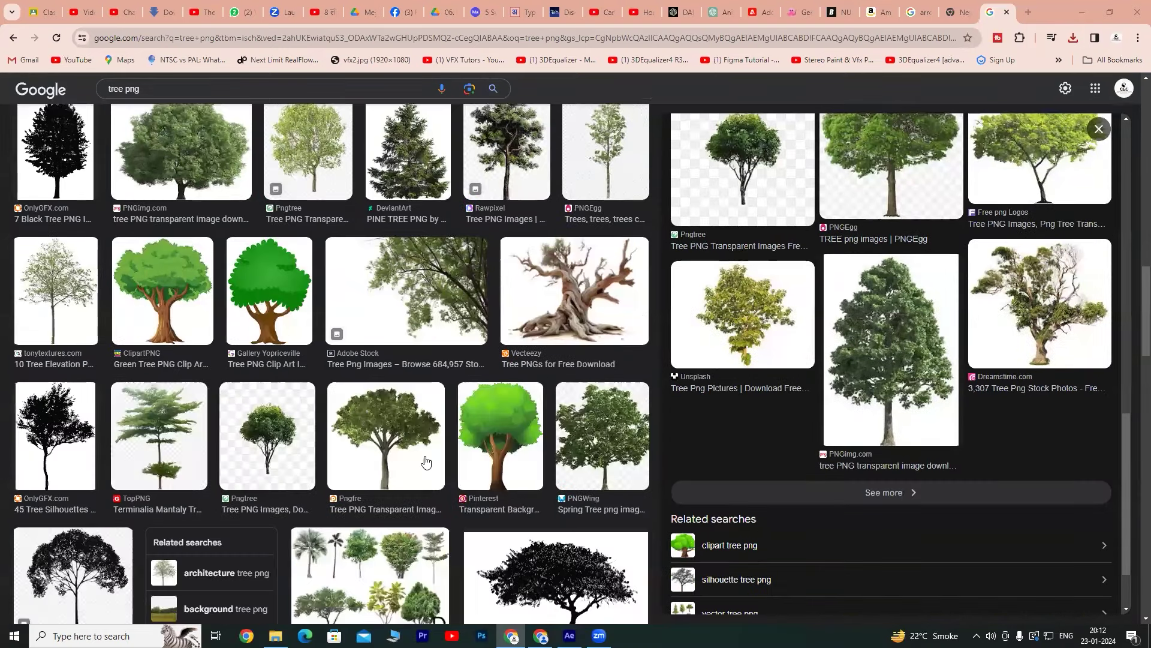
scroll(359, 414, "down", 4)
scroll(299, 409, "down", 5)
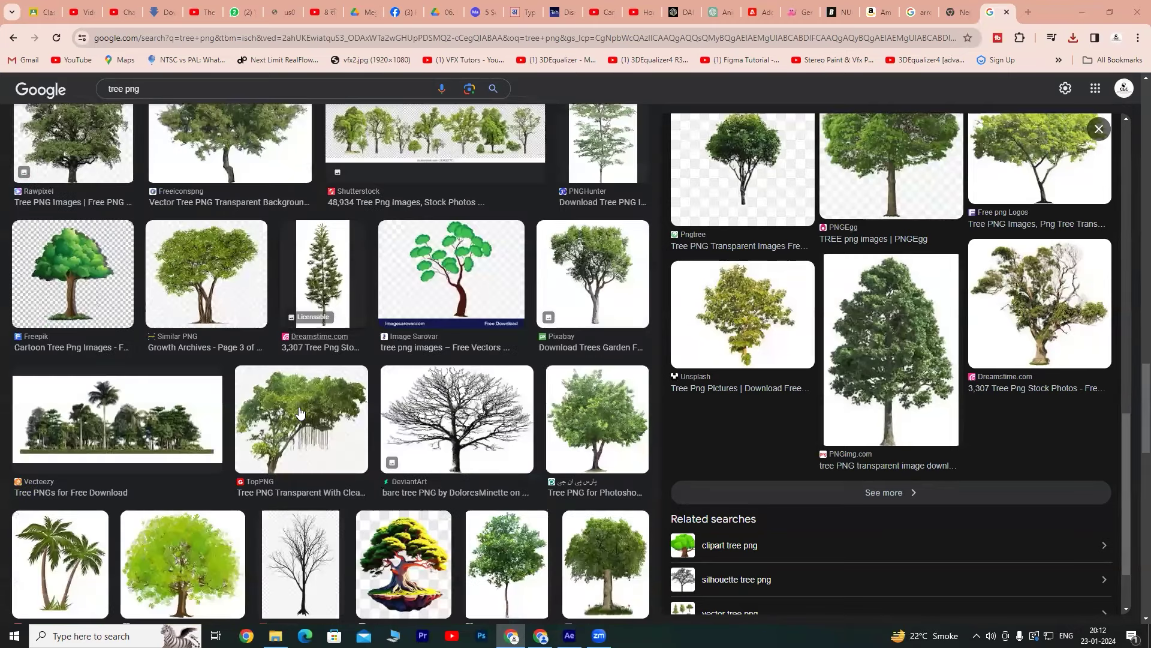
scroll(180, 420, "down", 2)
Open the Etsy palm tree, then the Curriculum Nacional 'Palm Tree Png' (480 × 724) preview.
left_click(60, 444)
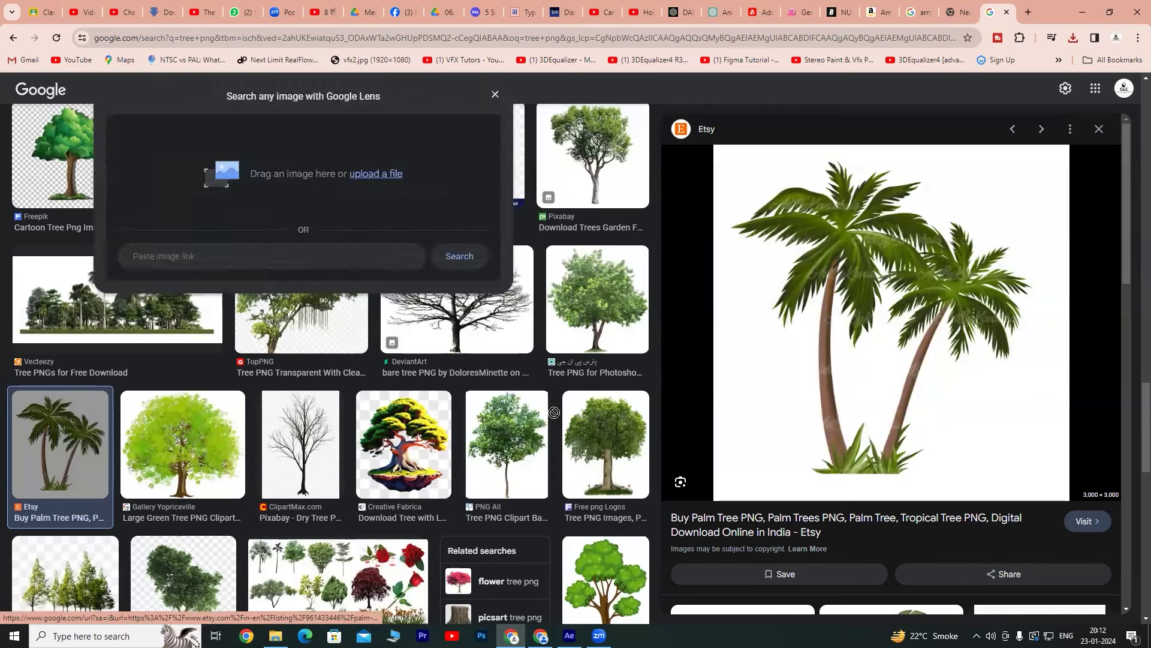
scroll(870, 312, "down", 8)
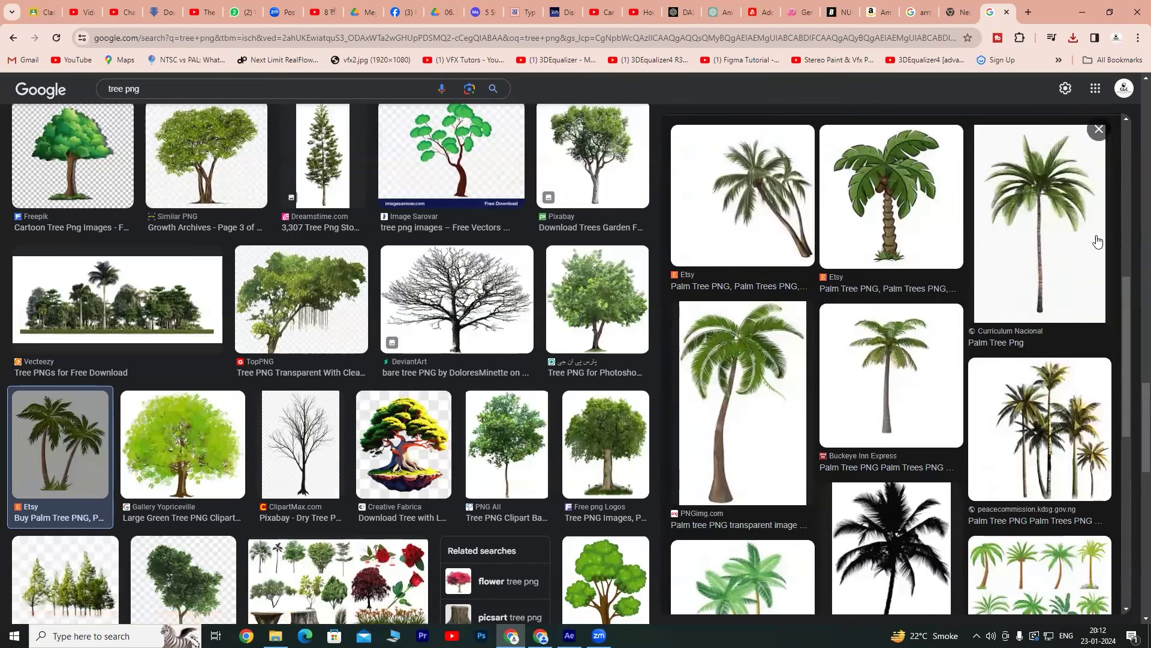
left_click(1044, 258)
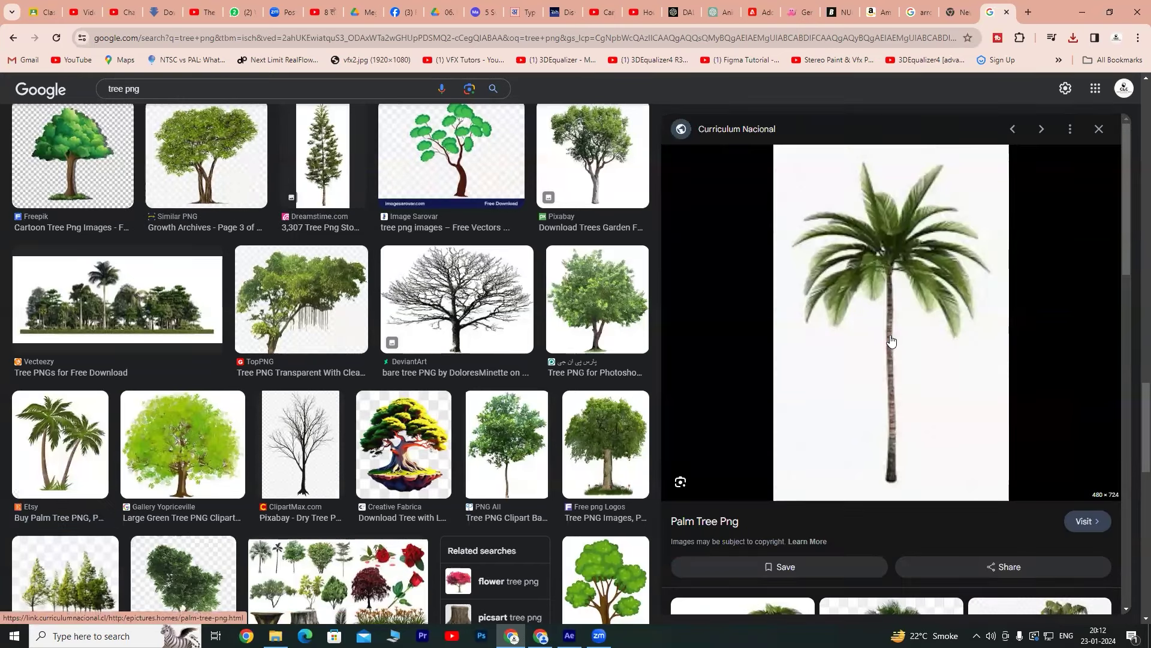
left_click_drag(892, 328, 879, 256)
Save the Curriculum Nacional palm tree image into Downloads.
right_click(879, 256)
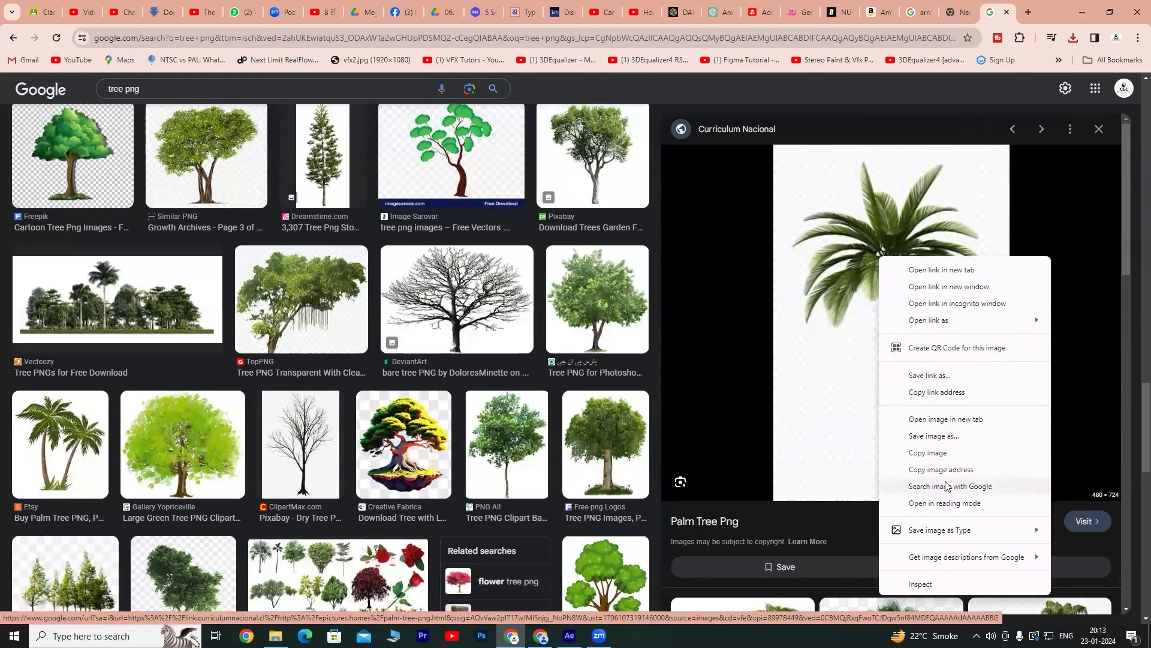
left_click(932, 438)
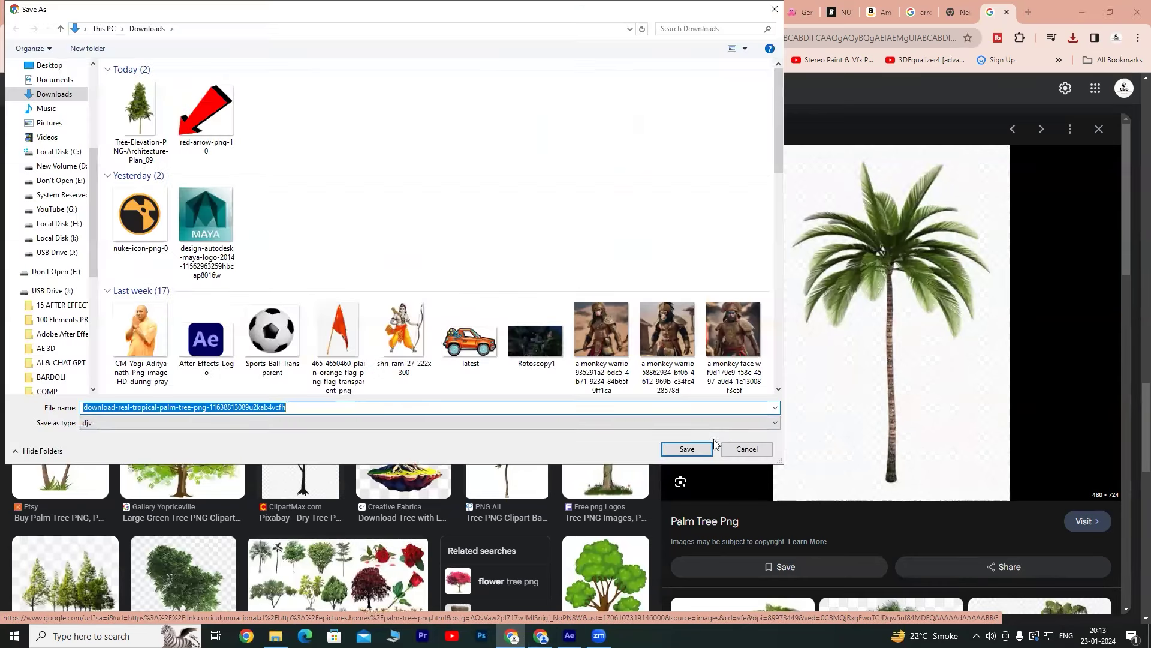
left_click(710, 448)
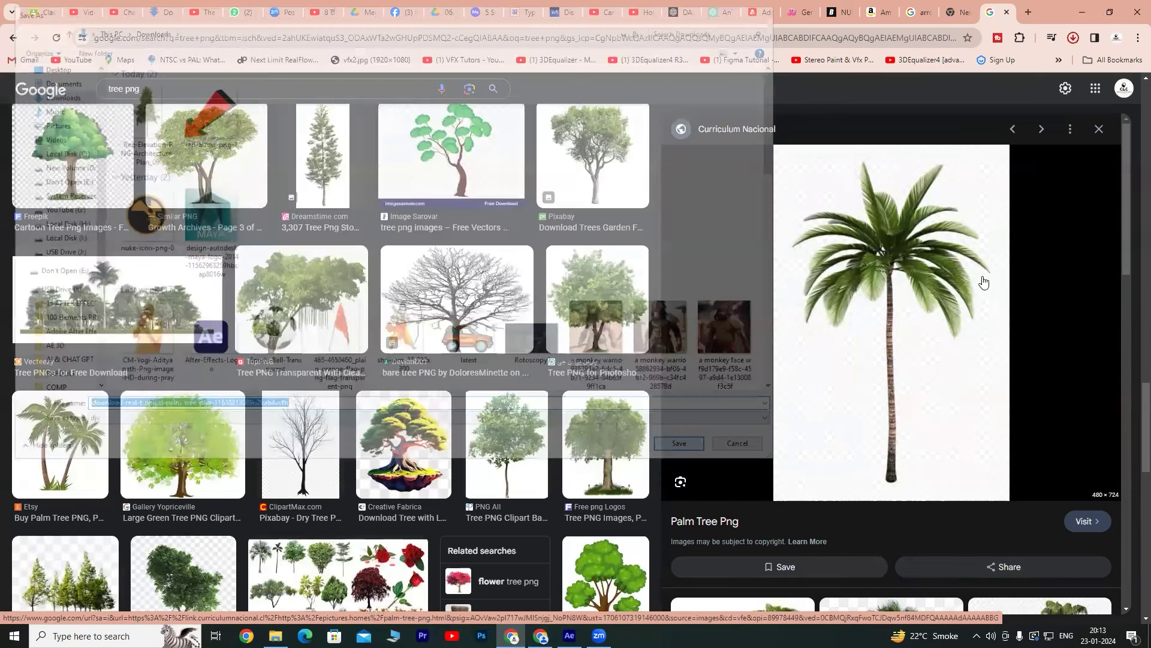
Save the cute-boy-smiling-walking image into Downloads.
scroll(863, 327, "down", 5)
scroll(826, 324, "down", 1)
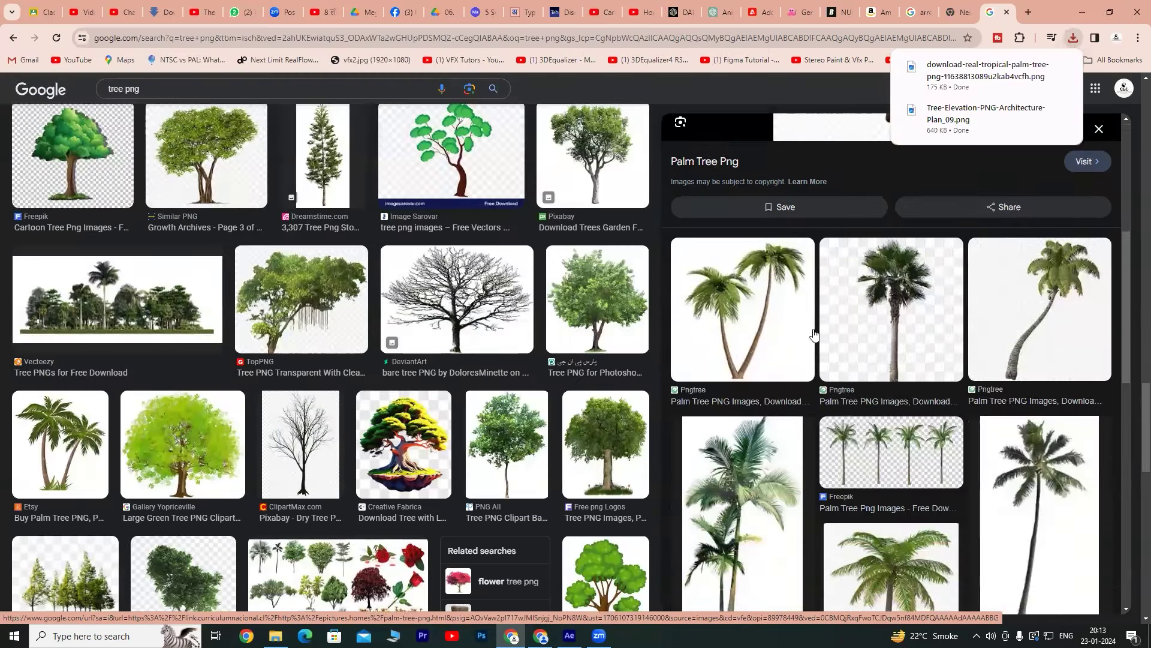
scroll(930, 382, "down", 4)
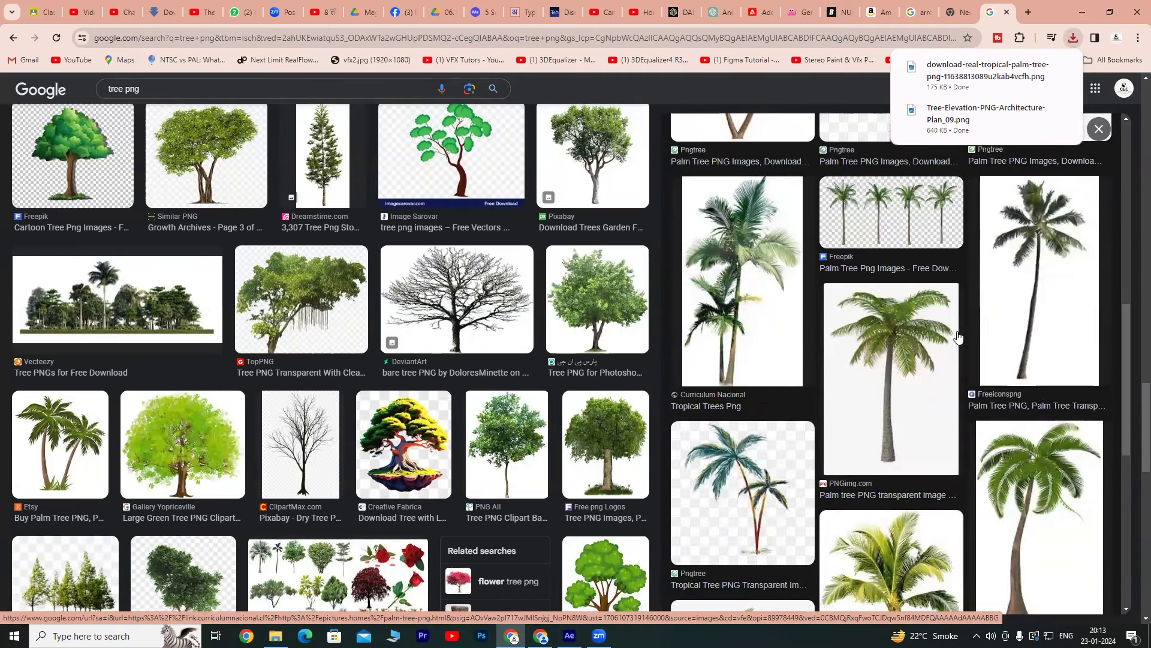
left_click(842, 330)
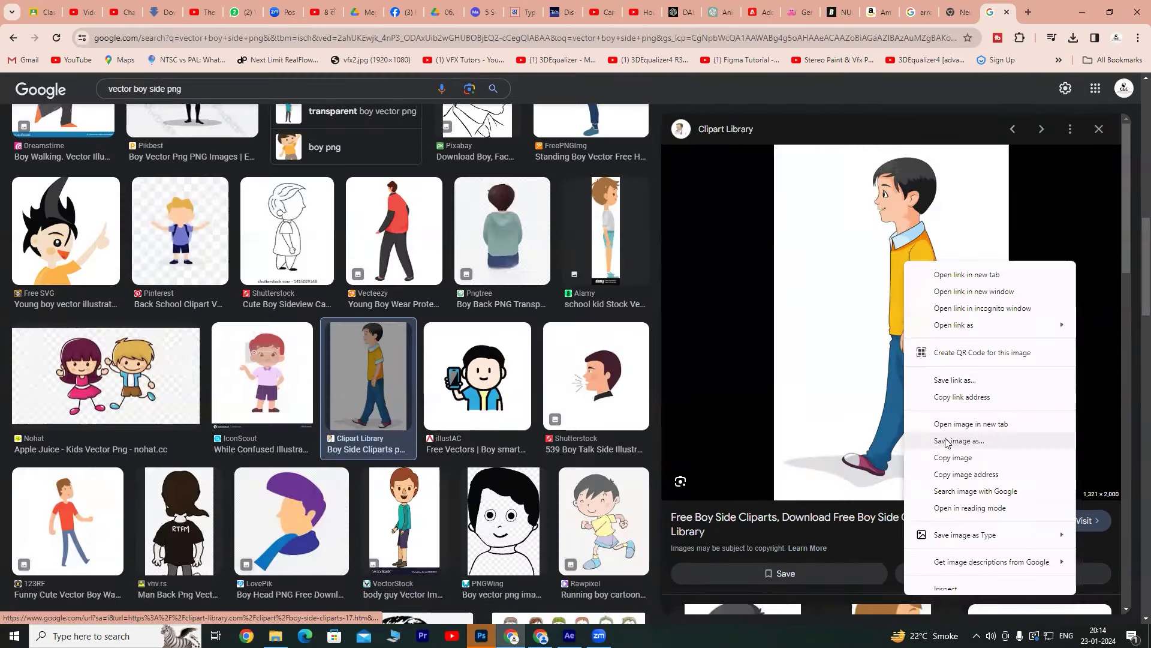
left_click(946, 442)
left_click(673, 378)
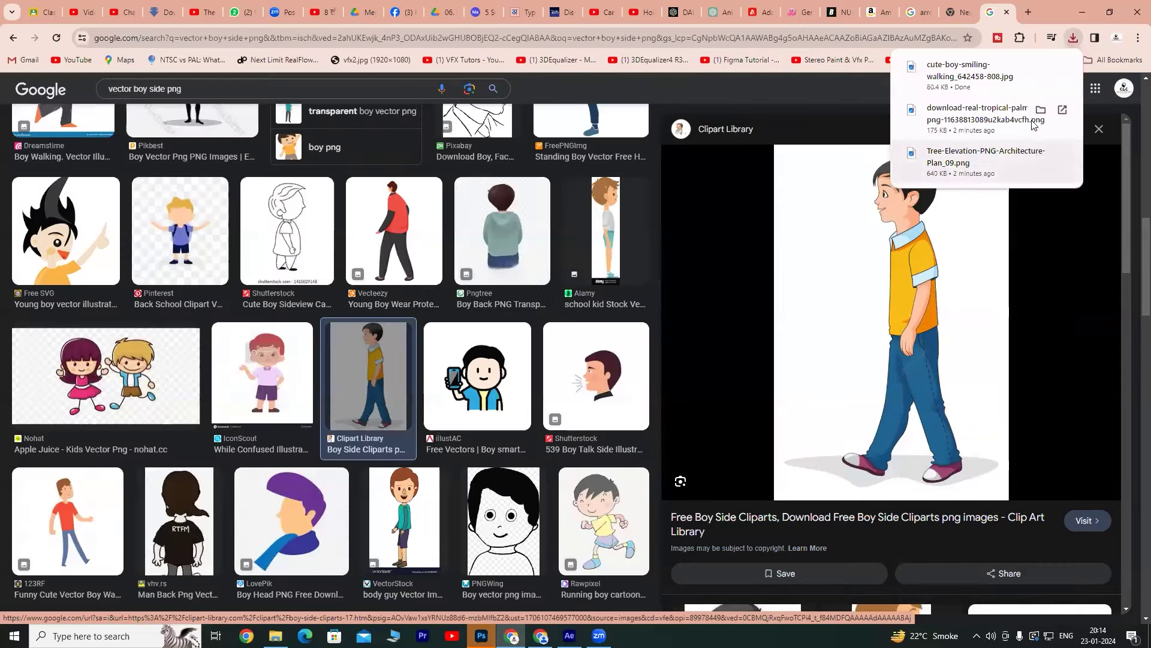
Open both the palm tree and walking boy images in Photoshop from the Downloads folder.
left_click(1041, 67)
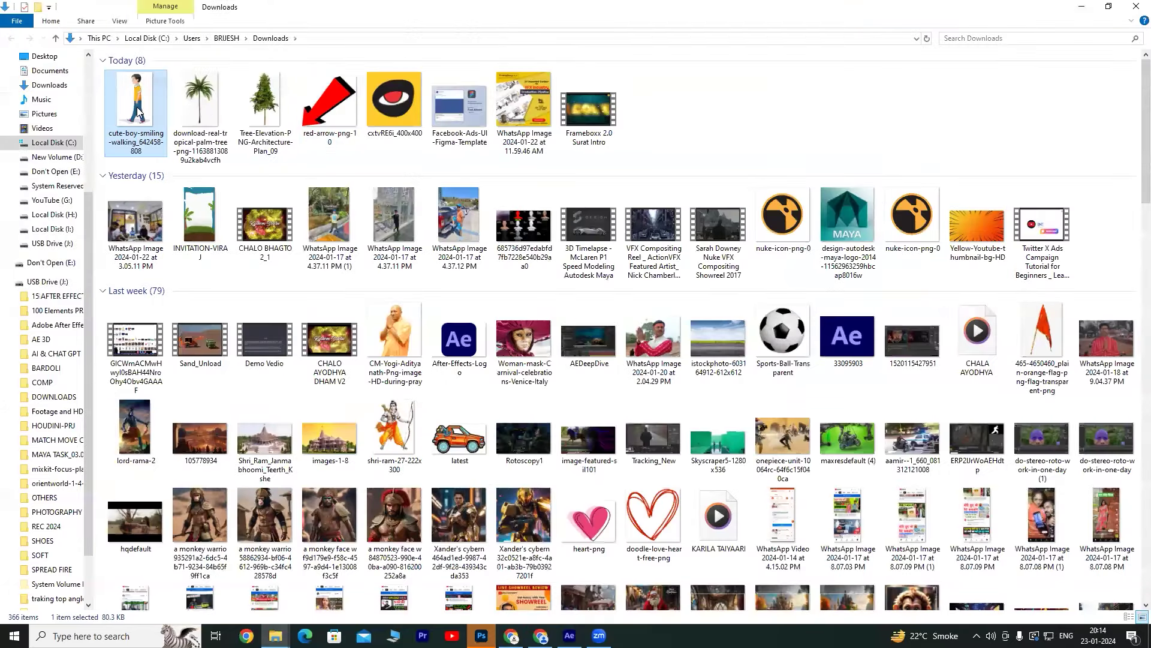
left_click(189, 108, "ctrl")
mouse_move(189, 108)
left_mouse_down()
mouse_move(481, 638)
mouse_move(730, 112)
left_mouse_up()
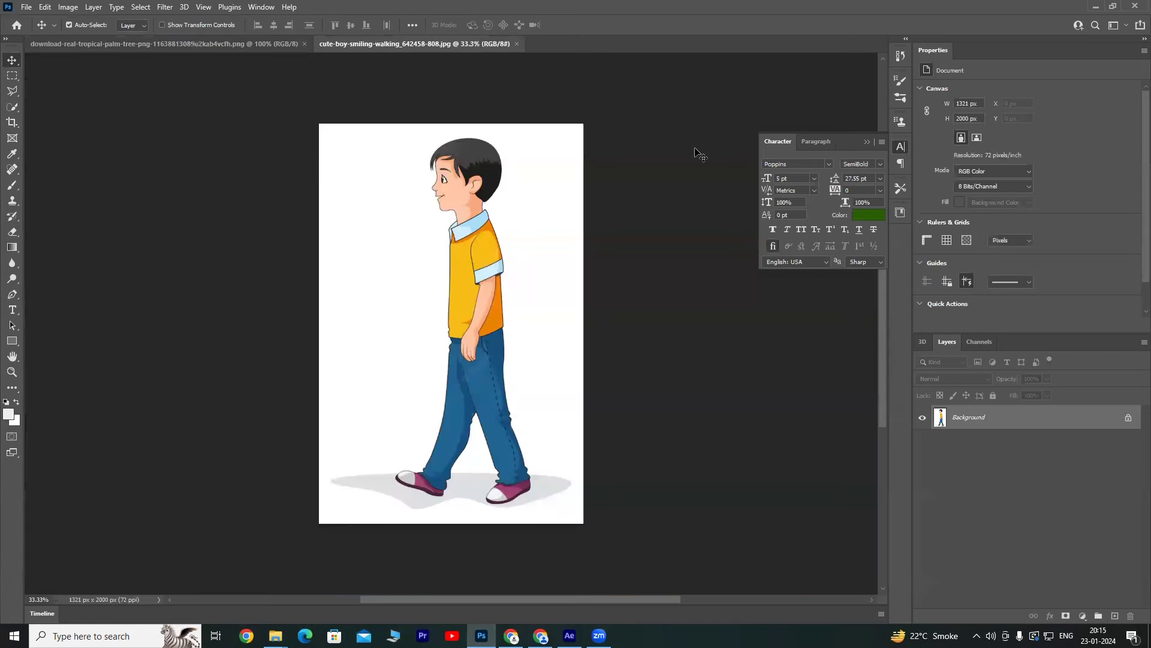
left_click(12, 106)
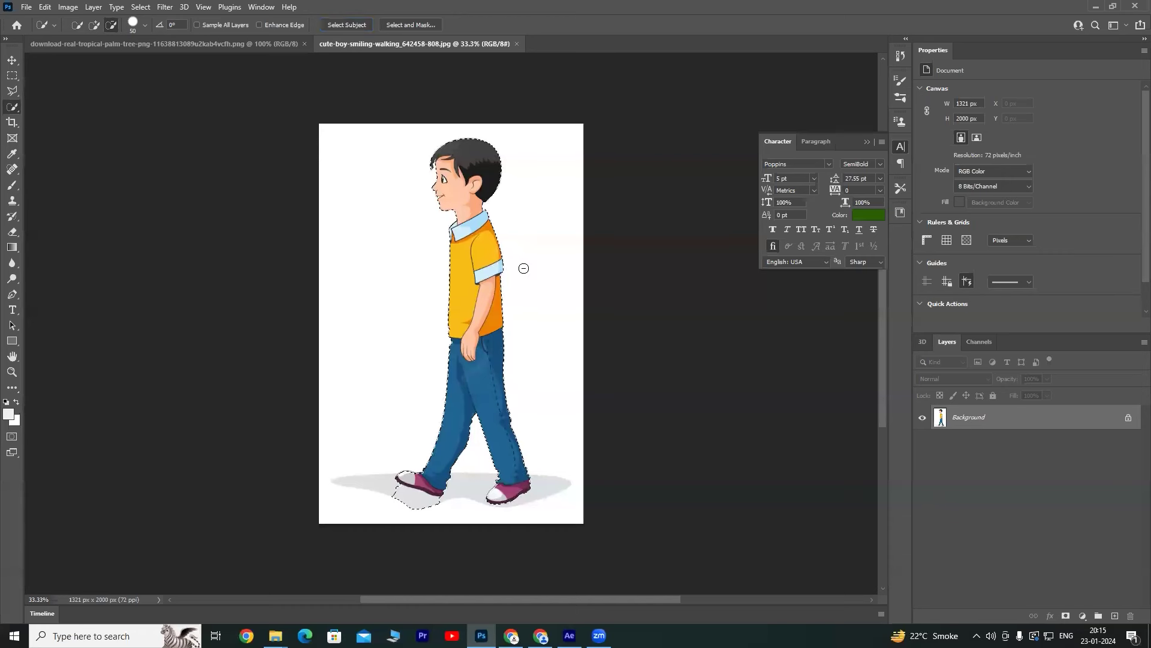
Cut the boy onto his own layer, hide Background, and darken midtones to about 0.8.
left_click_drag(393, 496, 450, 507)
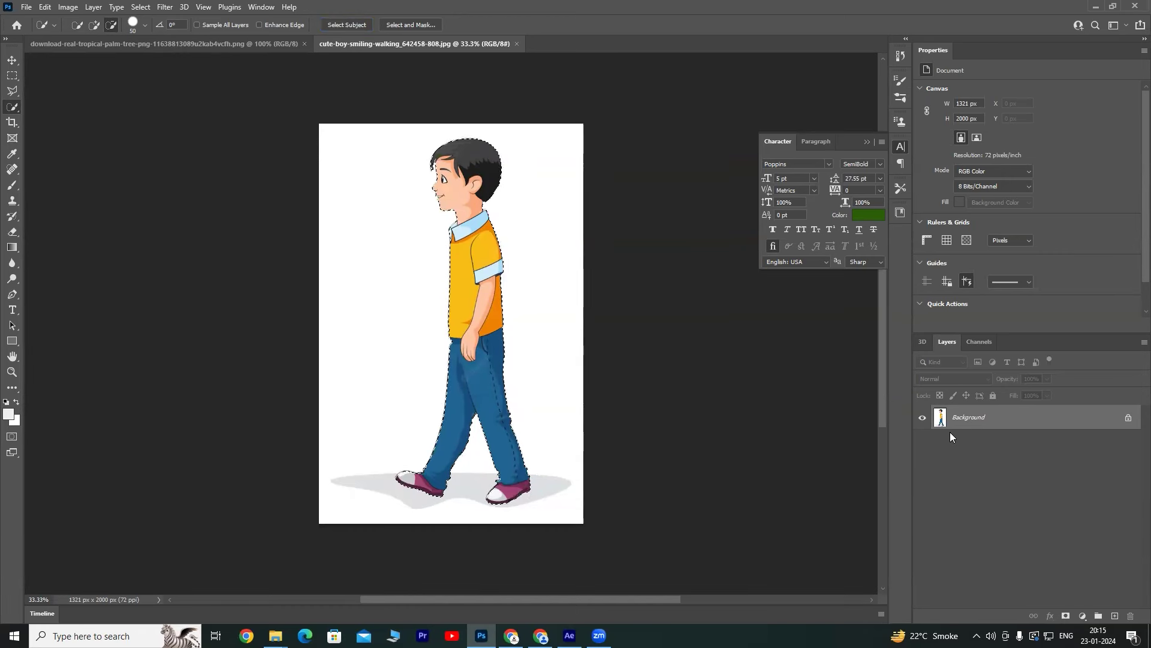
key("ctrl+j")
left_click(922, 442)
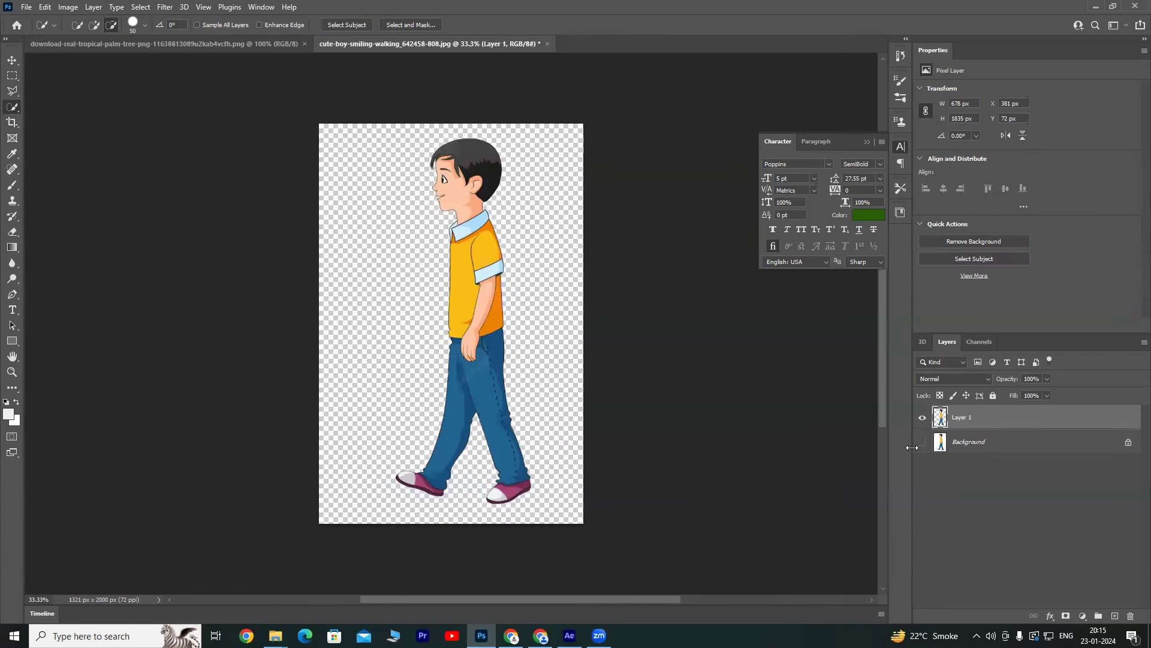
key("ctrl+l")
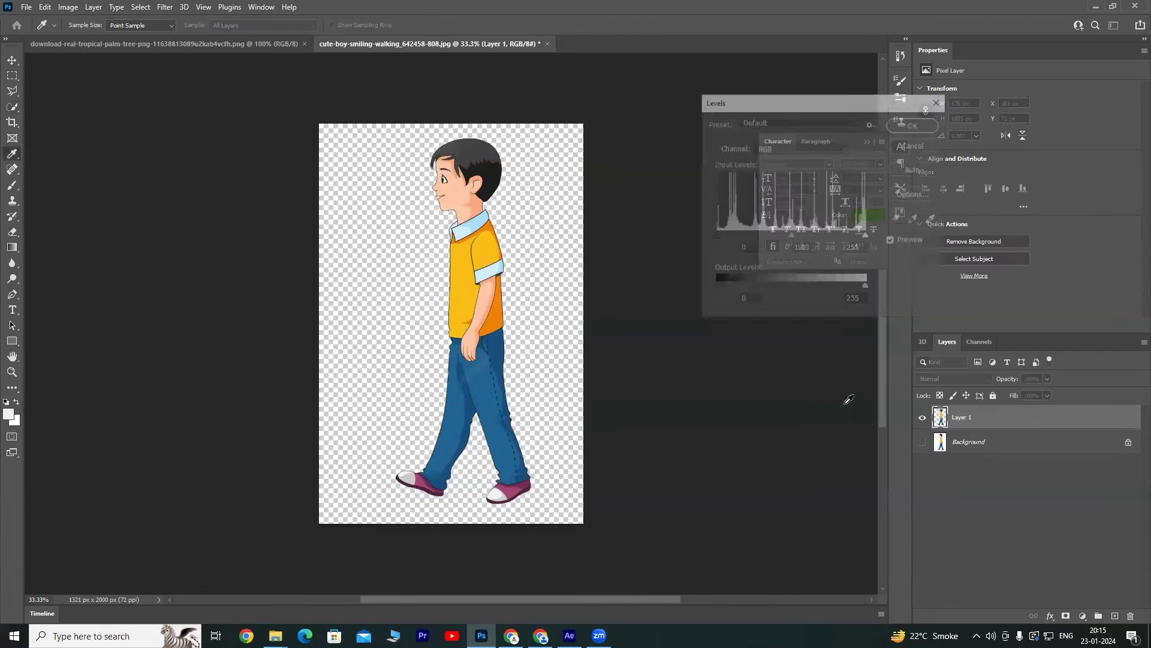
left_click_drag(791, 235, 804, 237)
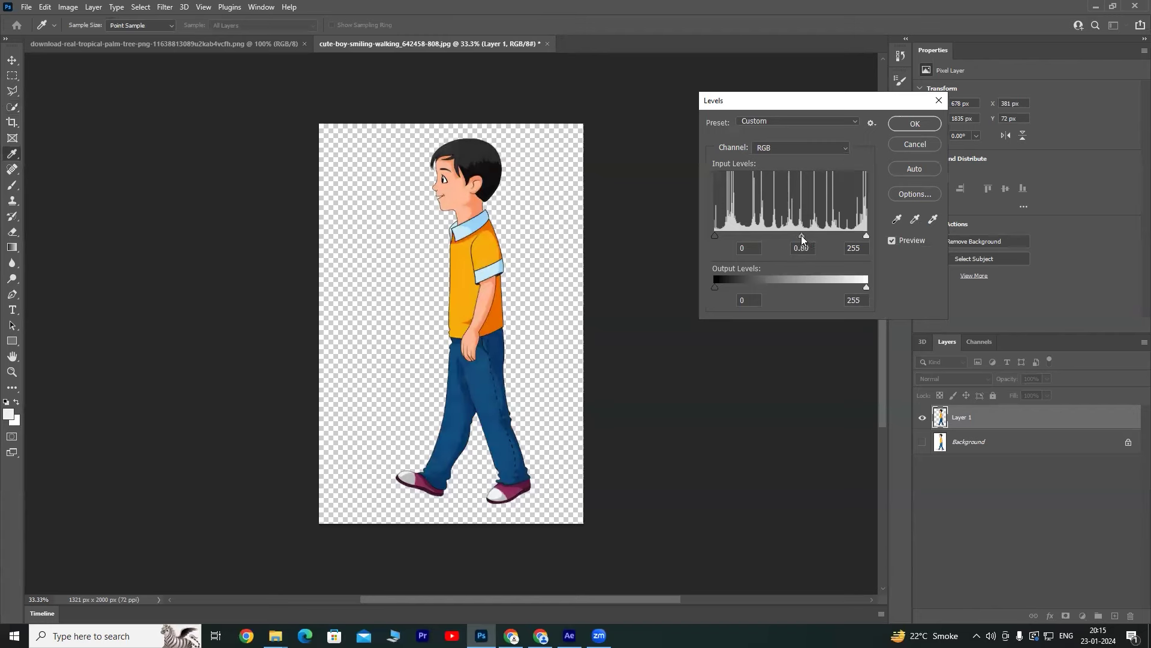
left_click(915, 123)
key("w")
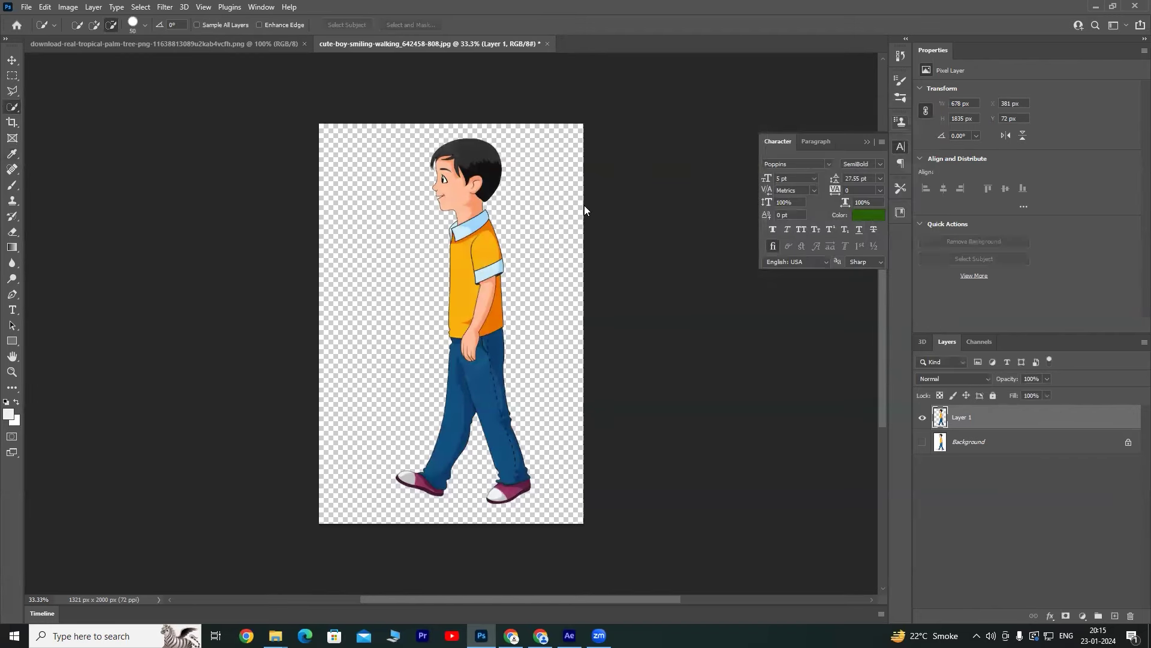
Save a PNG copy of the boy cutout named boy.
key("ctrl+s")
left_click(635, 423)
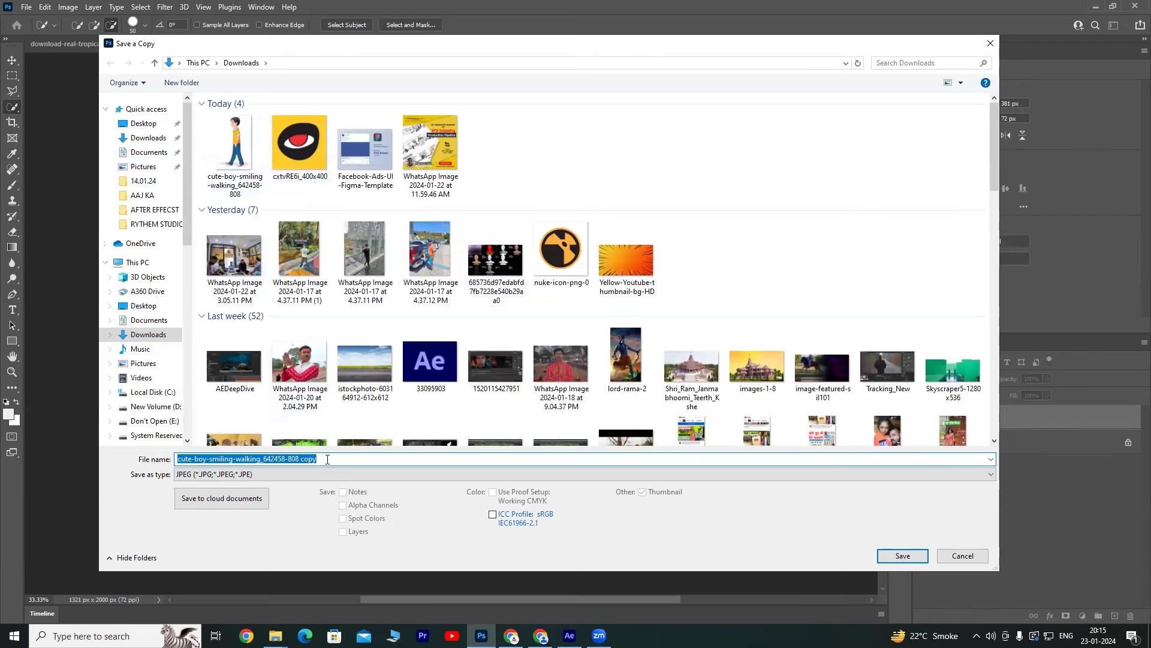
type("boy")
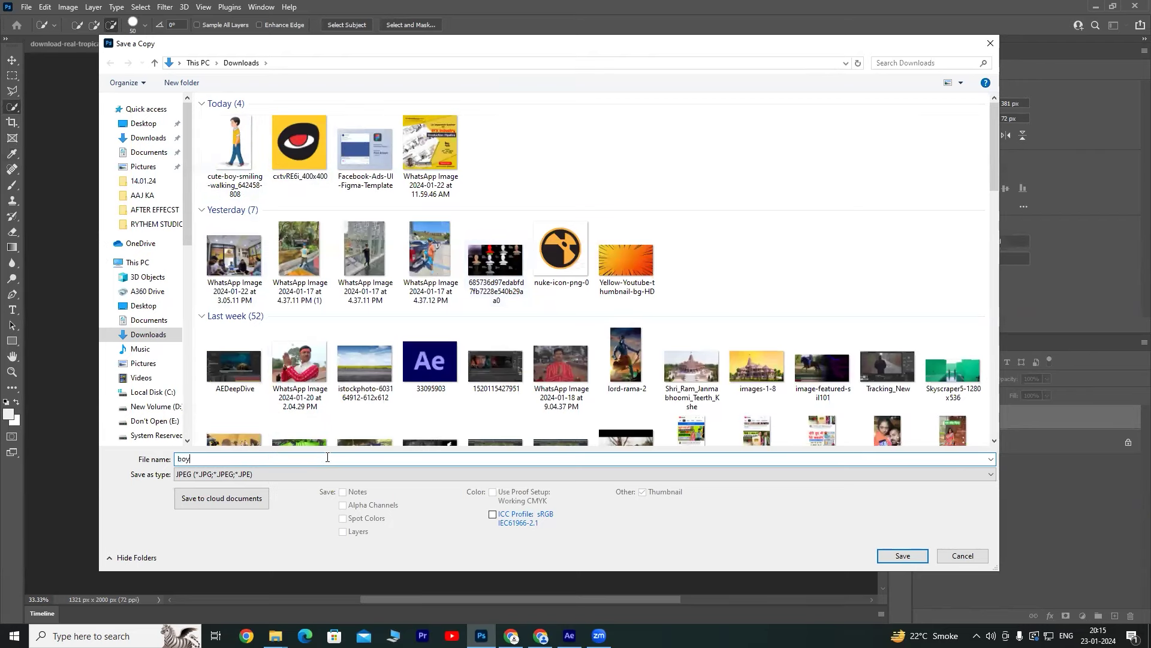
left_click(292, 474)
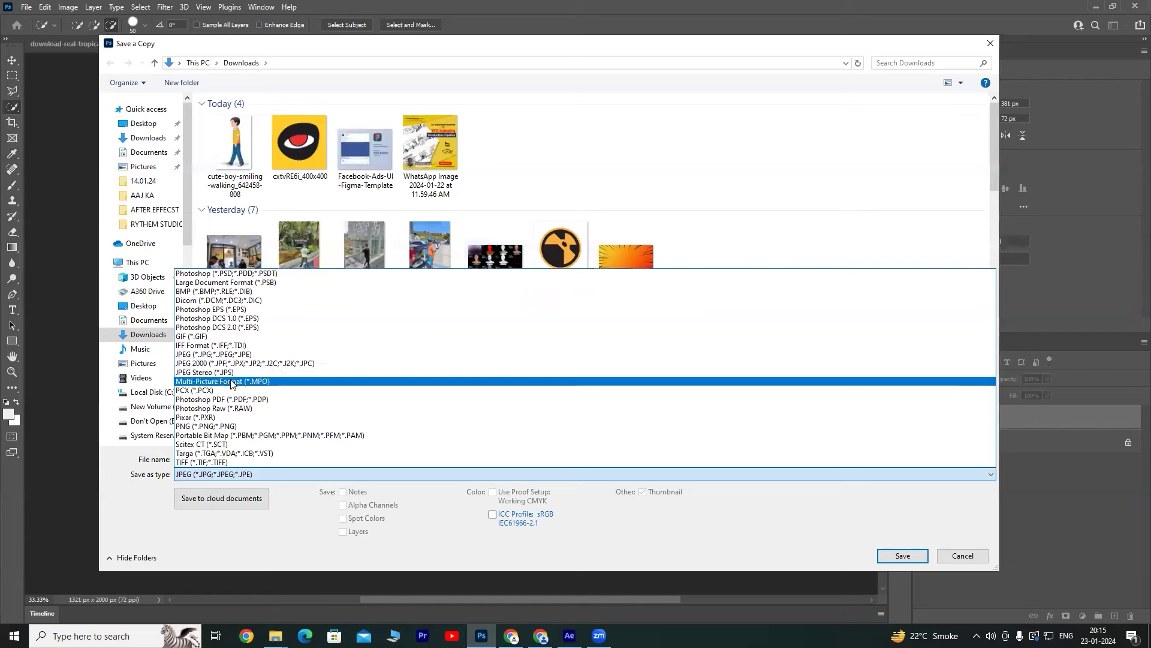
left_click(230, 426)
left_click(899, 553)
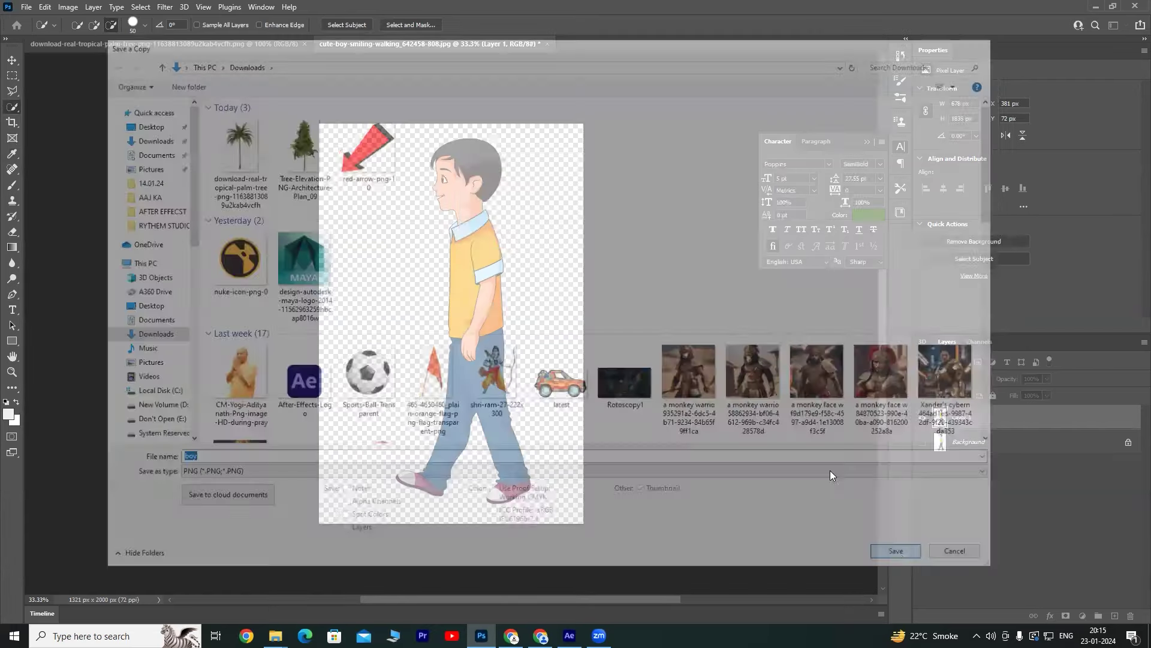
left_click(631, 189)
left_click(217, 45)
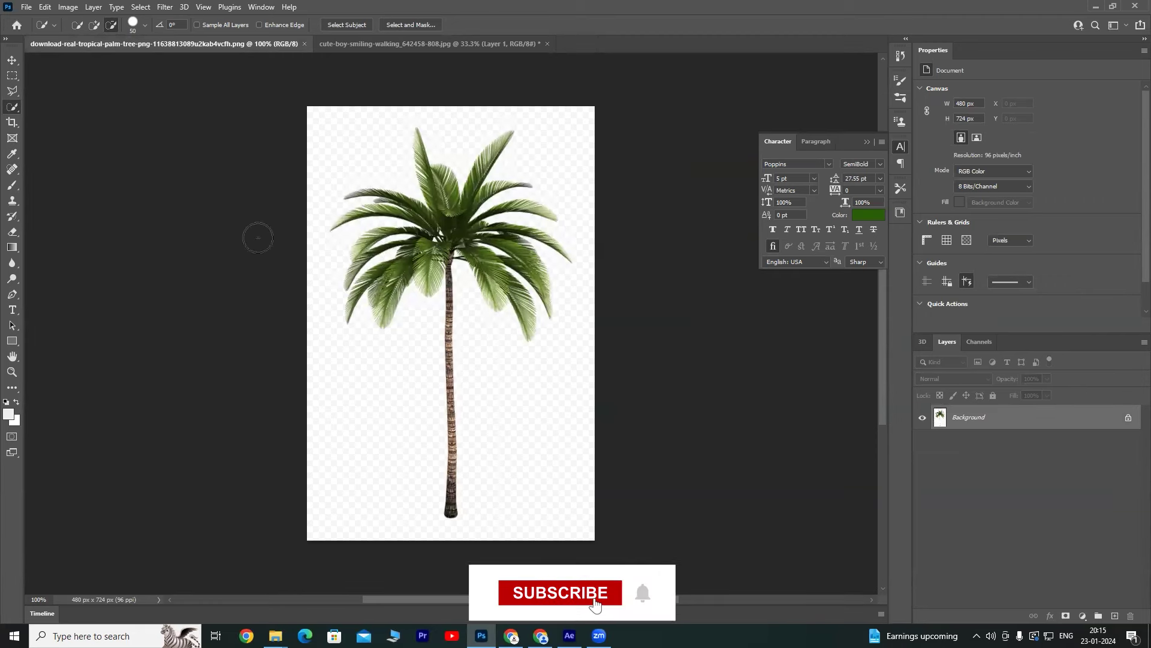
Cut the palm tree onto its own layer with Select Subject and hide its background.
left_click(346, 25)
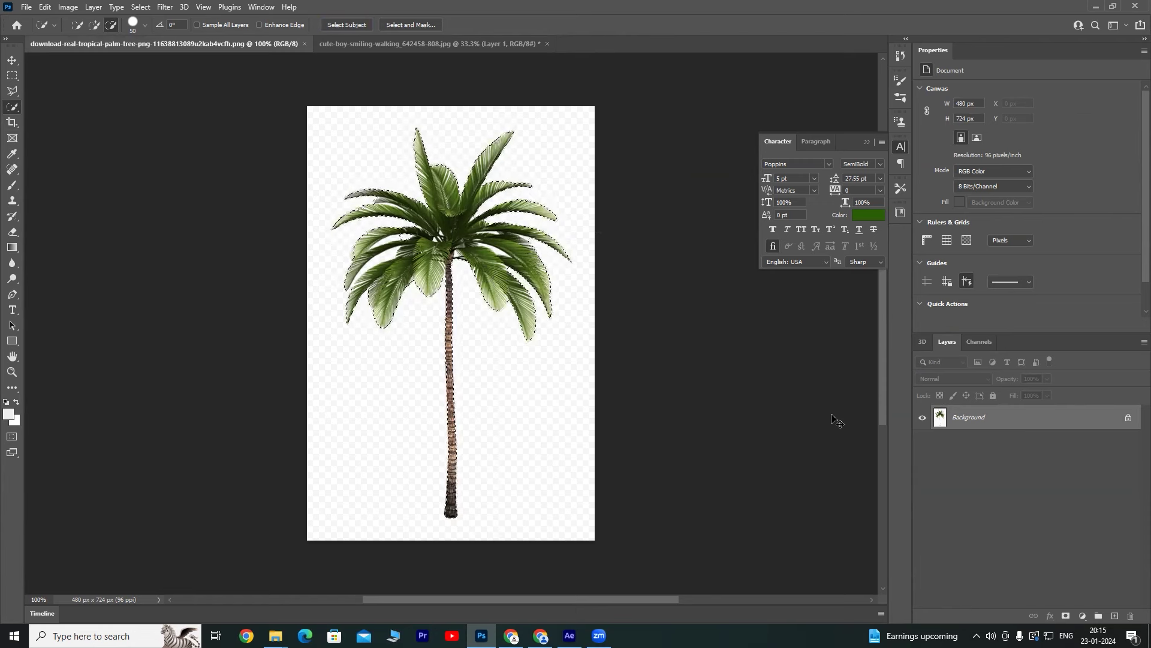
key("ctrl+j")
left_click(923, 443)
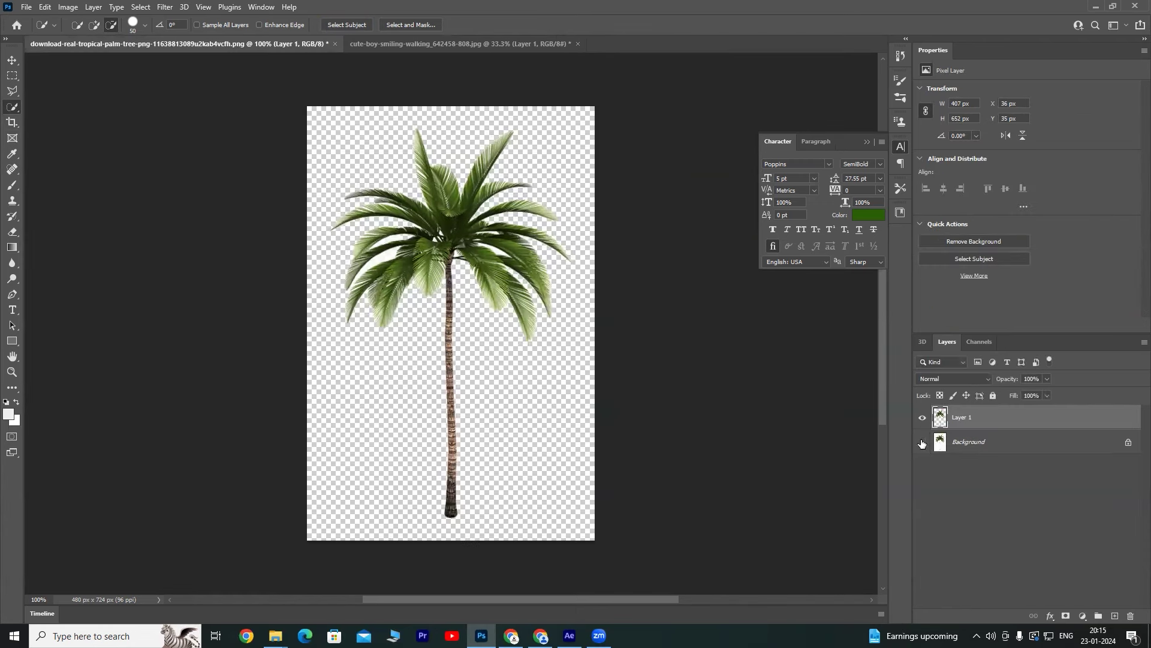
key("ctrl+l")
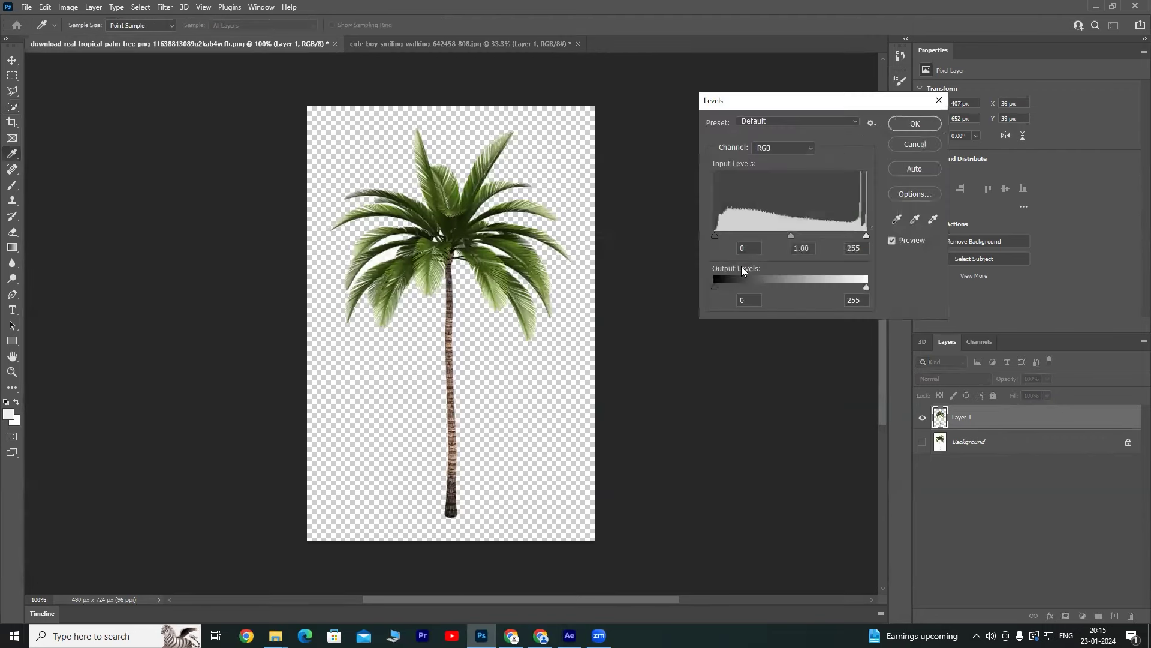
left_click(910, 126)
Save a PNG copy of the palm tree named tree1 in Downloads.
key("ctrl+shift+s")
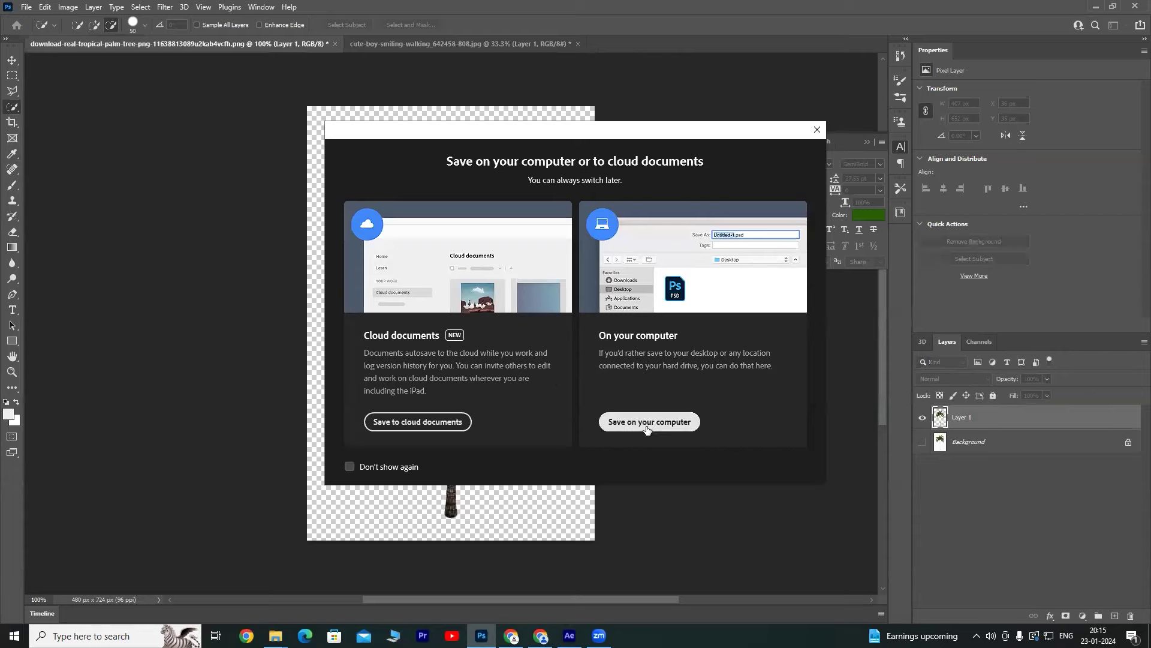
type("Tree")
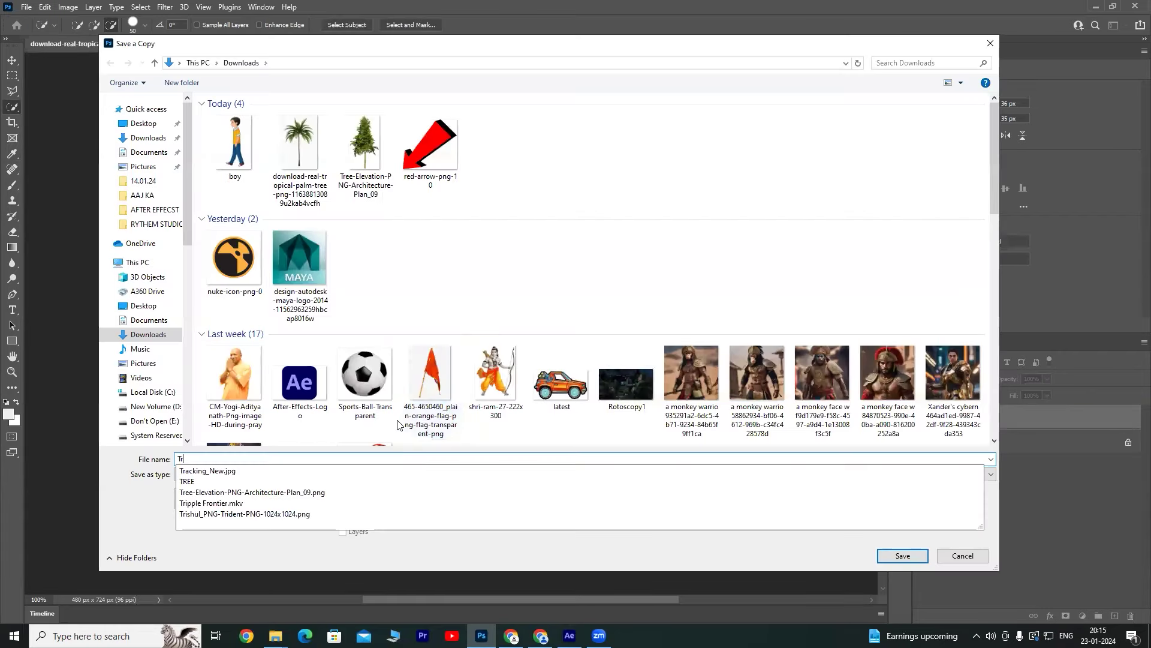
left_click(723, 524)
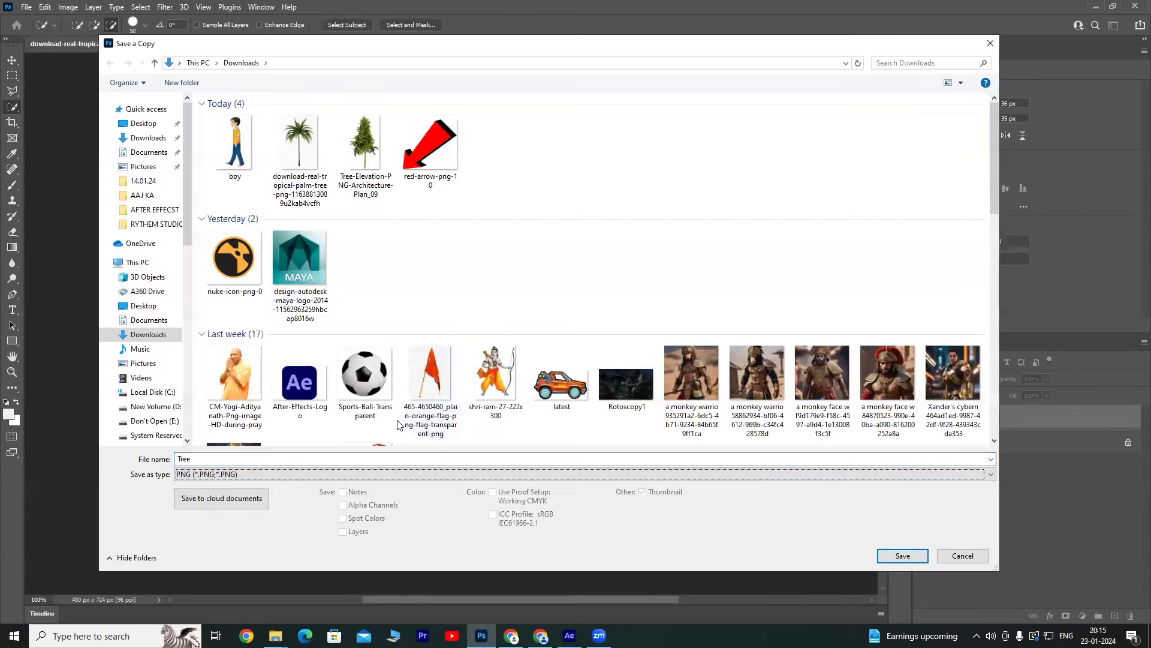
left_click(910, 553)
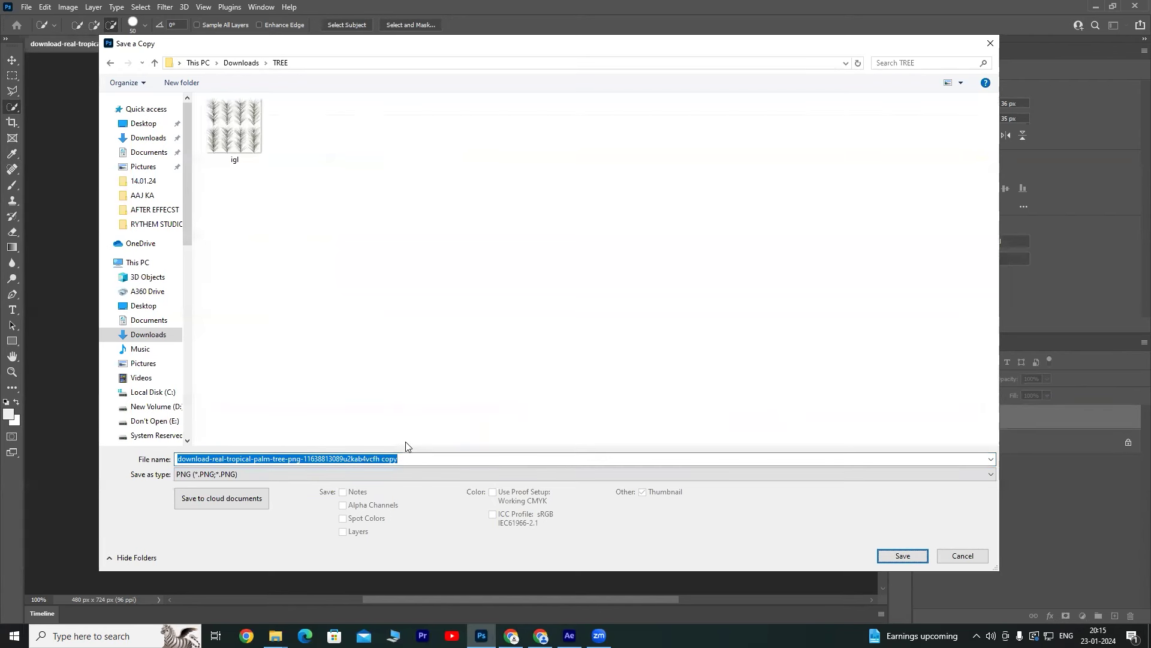
left_click(457, 459)
key("ctrl+a")
type("tr")
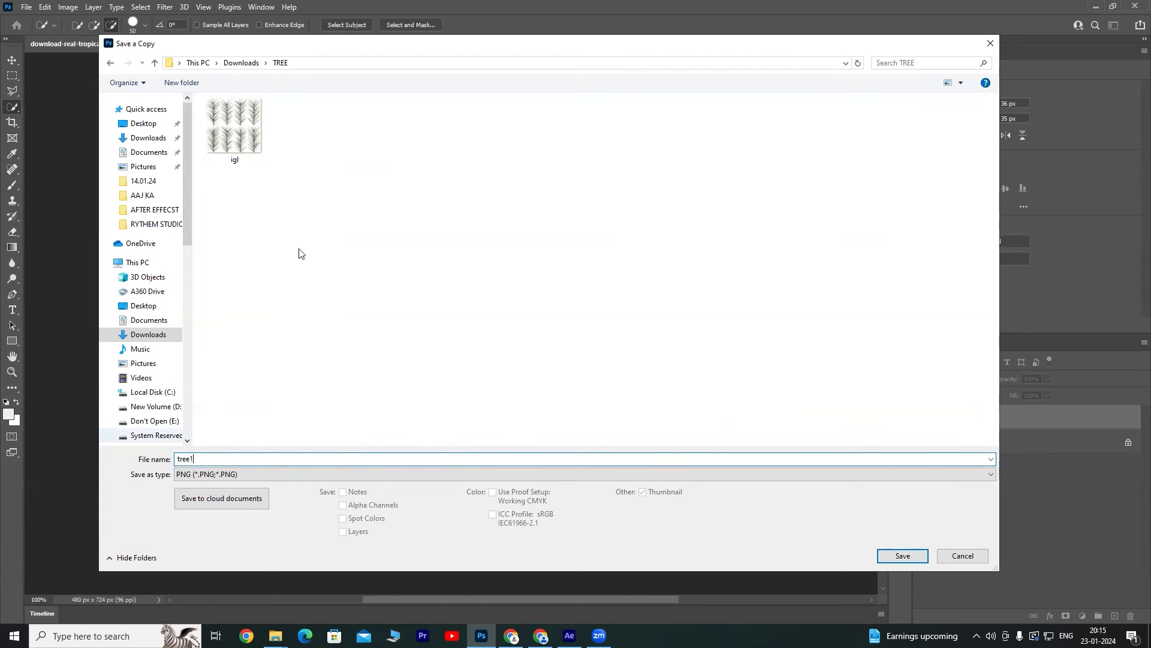
left_click(243, 63)
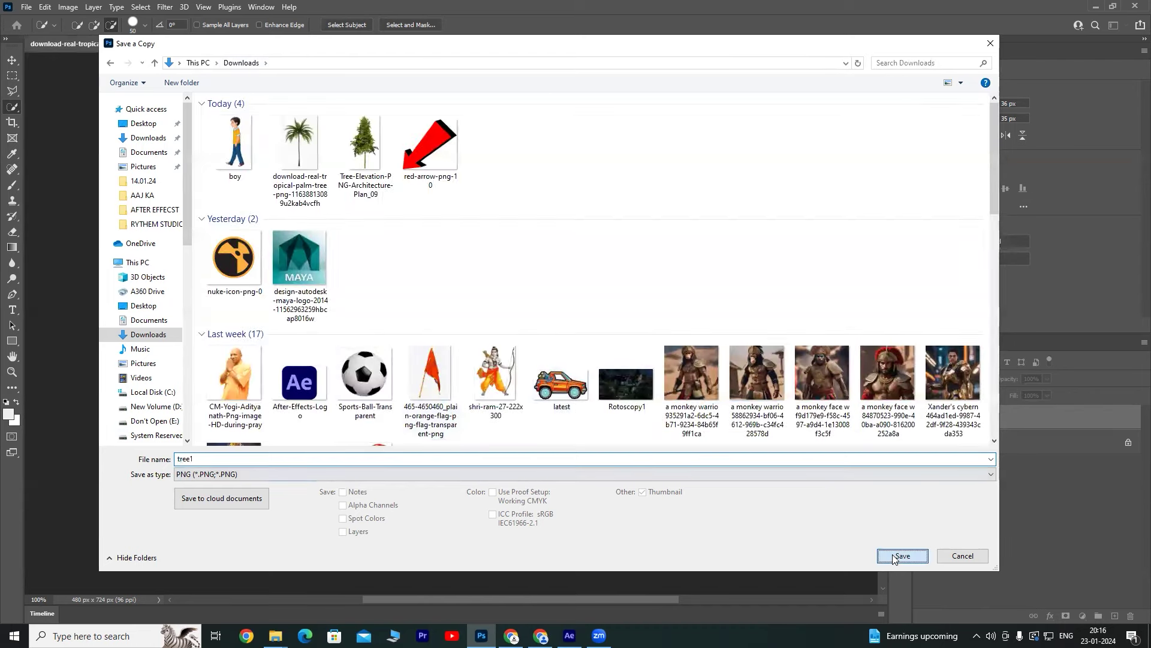
left_click(893, 556)
left_click(646, 187)
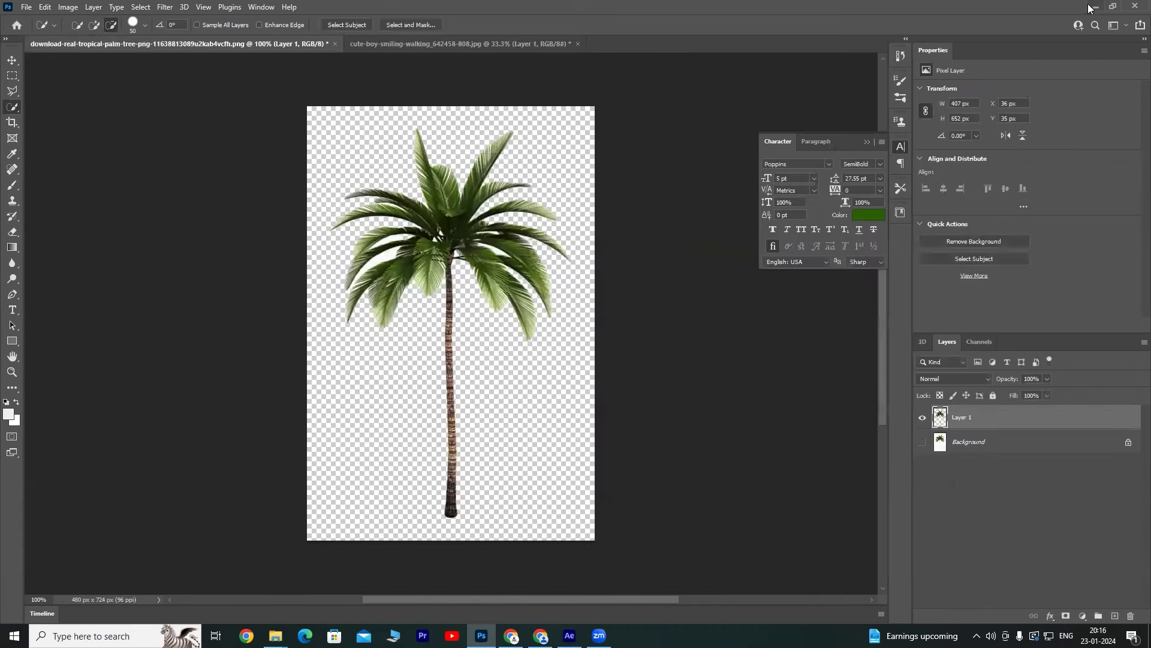
Minimize Photoshop and return to After Effects.
left_click(1093, 7)
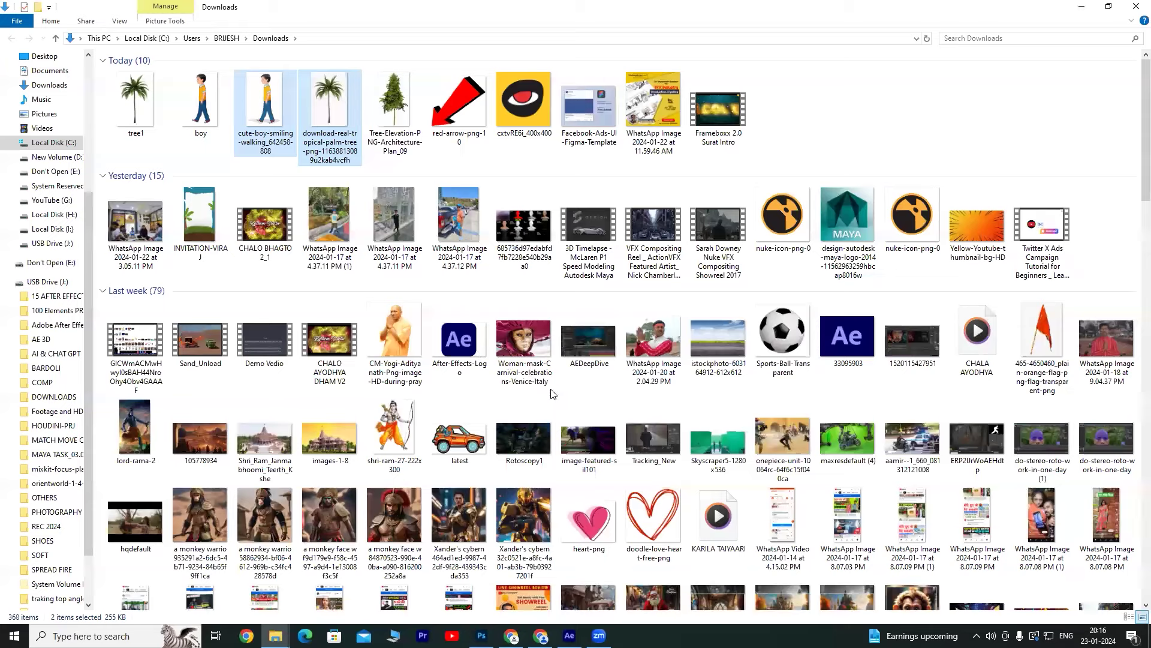
left_click(569, 635)
right_click(83, 216)
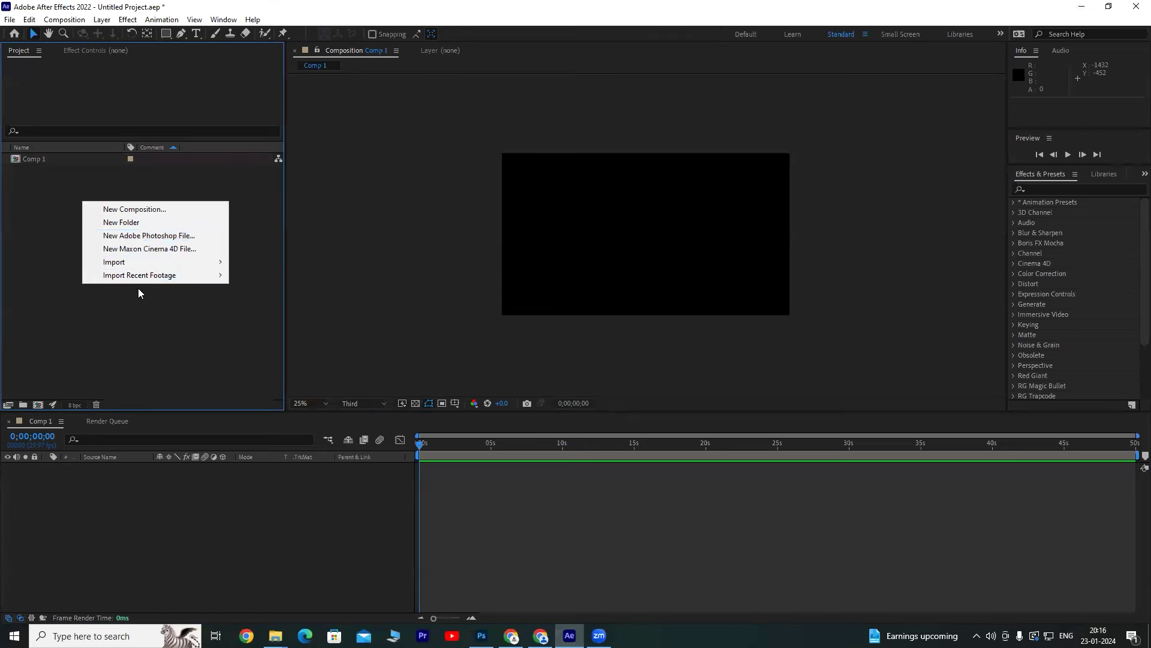
Import tree1, boy and the iStock roadside photo into the project.
mouse_move(139, 264)
left_click(252, 262)
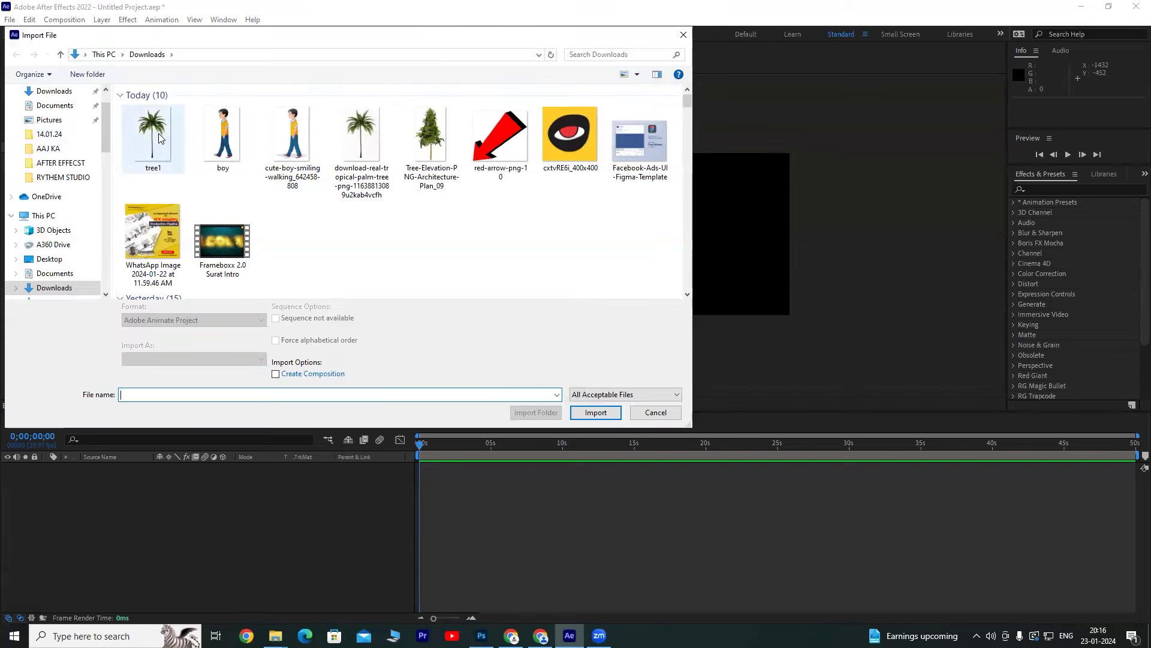
left_click(160, 139)
left_click(223, 135, "ctrl")
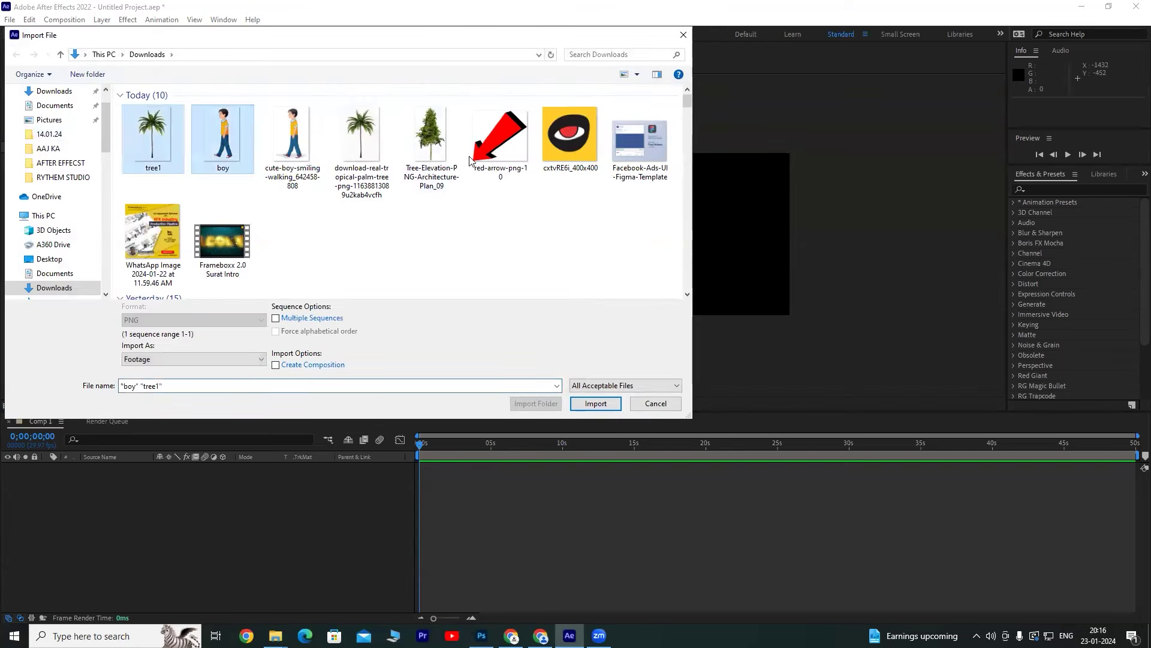
scroll(414, 234, "down", 2)
scroll(404, 240, "down", 2)
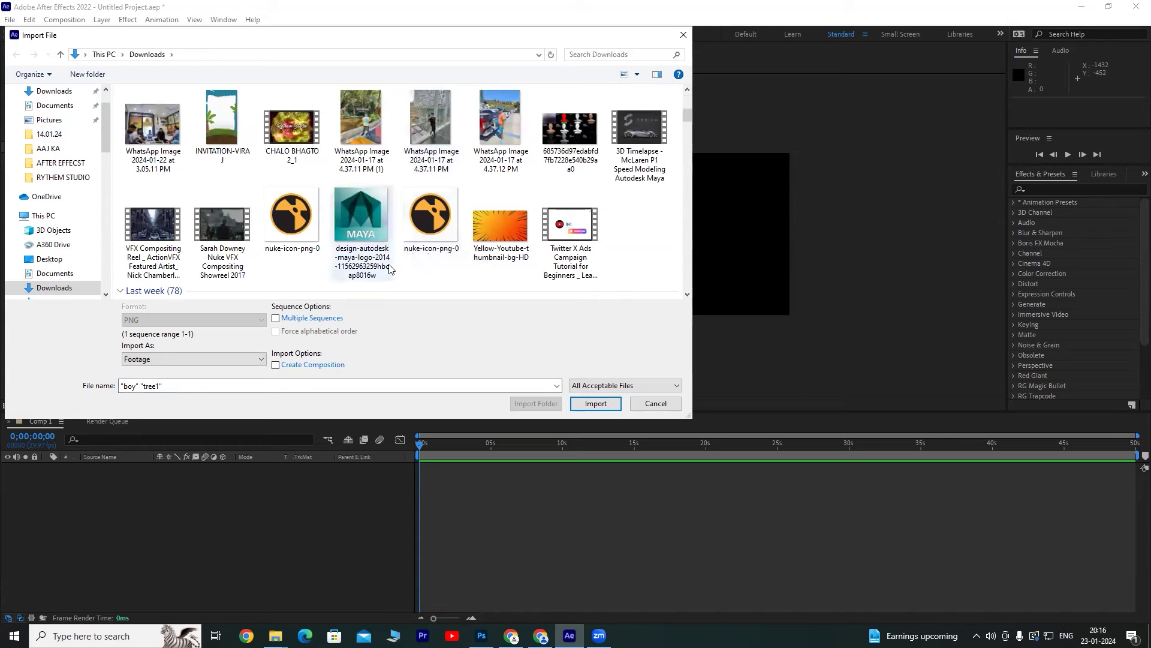
scroll(414, 242, "down", 3)
left_click(221, 239, "ctrl")
left_click(595, 403)
Add the roadside photo to Comp 1 and scale it up to fill the frame.
left_click(51, 193)
left_click_drag(51, 182, 114, 498)
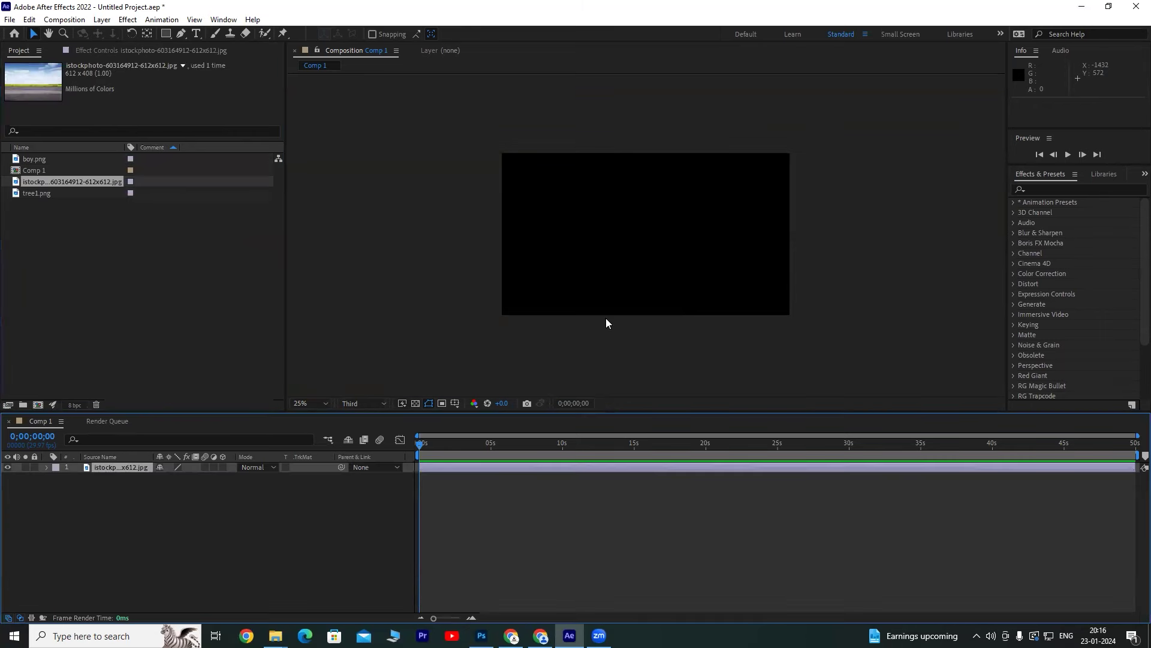
left_click_drag(692, 204, 795, 149)
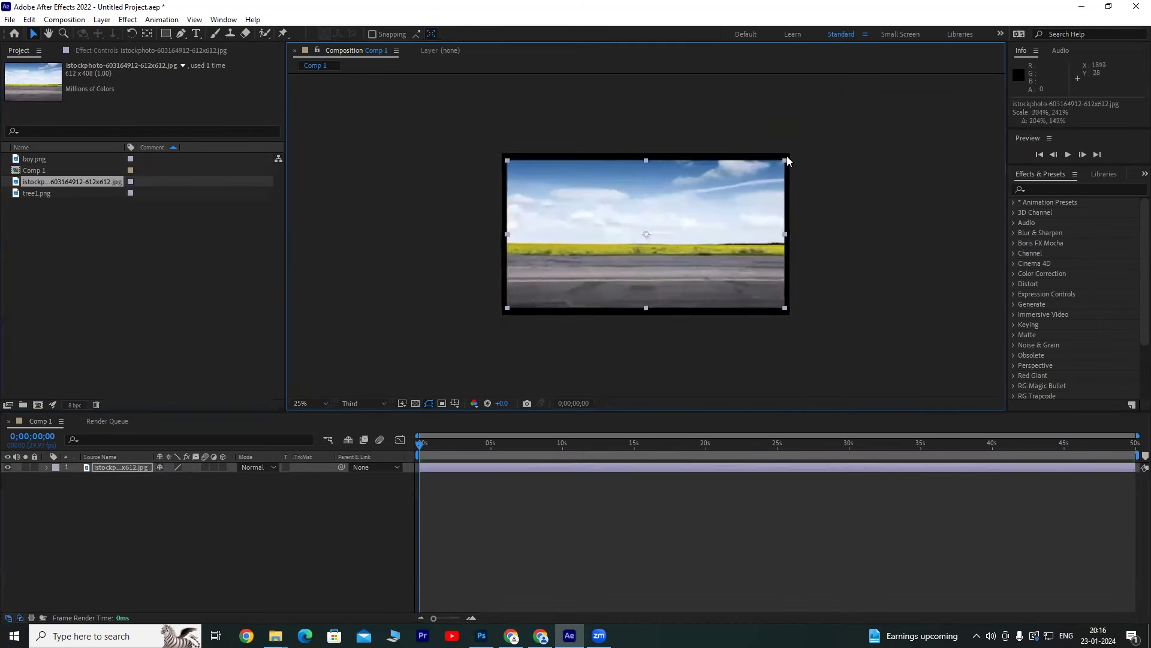
scroll(700, 213, "up", 2)
scroll(696, 214, "down", 2)
scroll(688, 242, "up", 1)
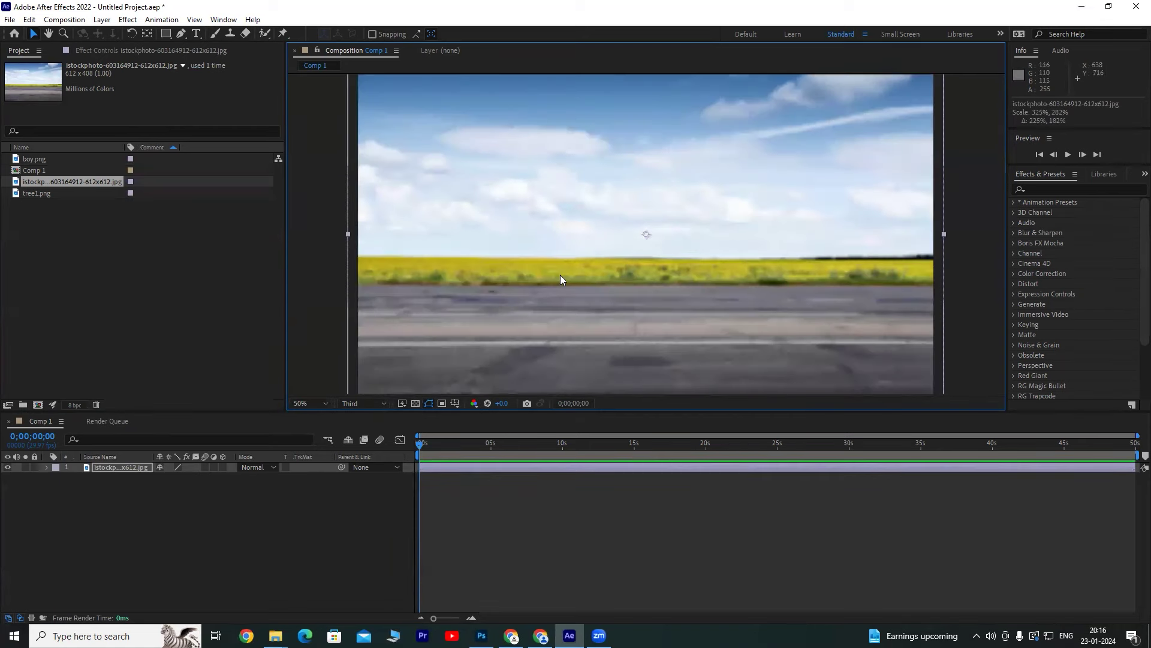
scroll(632, 285, "down", 2)
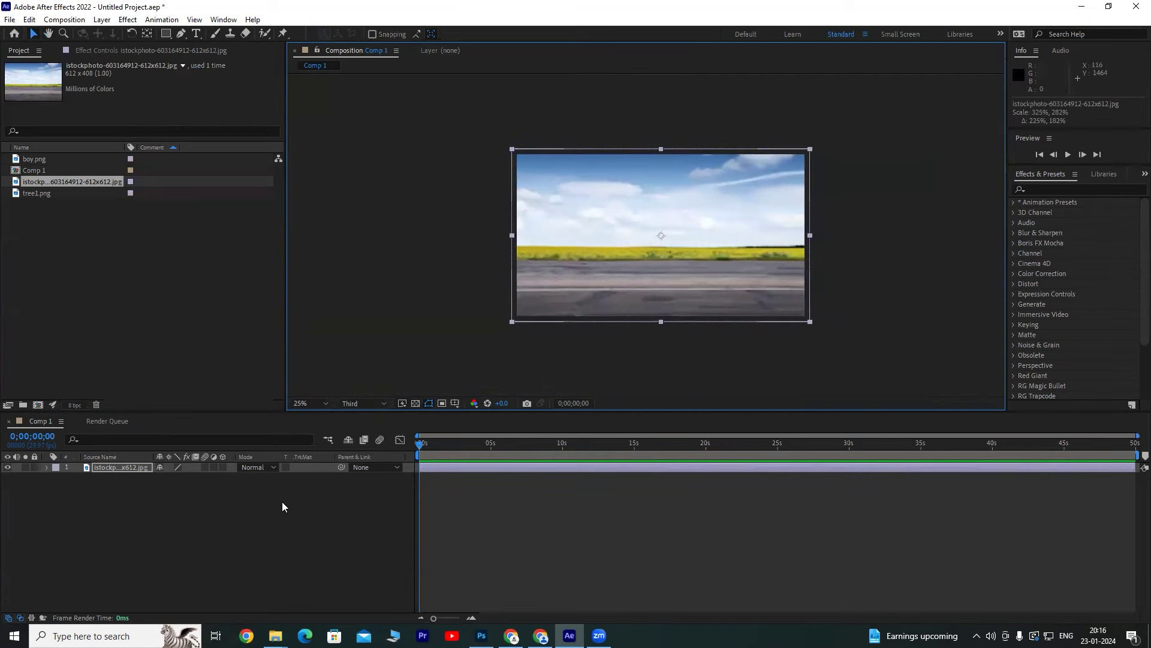
Import Tree-Elevation-PNG-Architecture-Plan_09.png into the project.
left_click(37, 194)
right_click(75, 234)
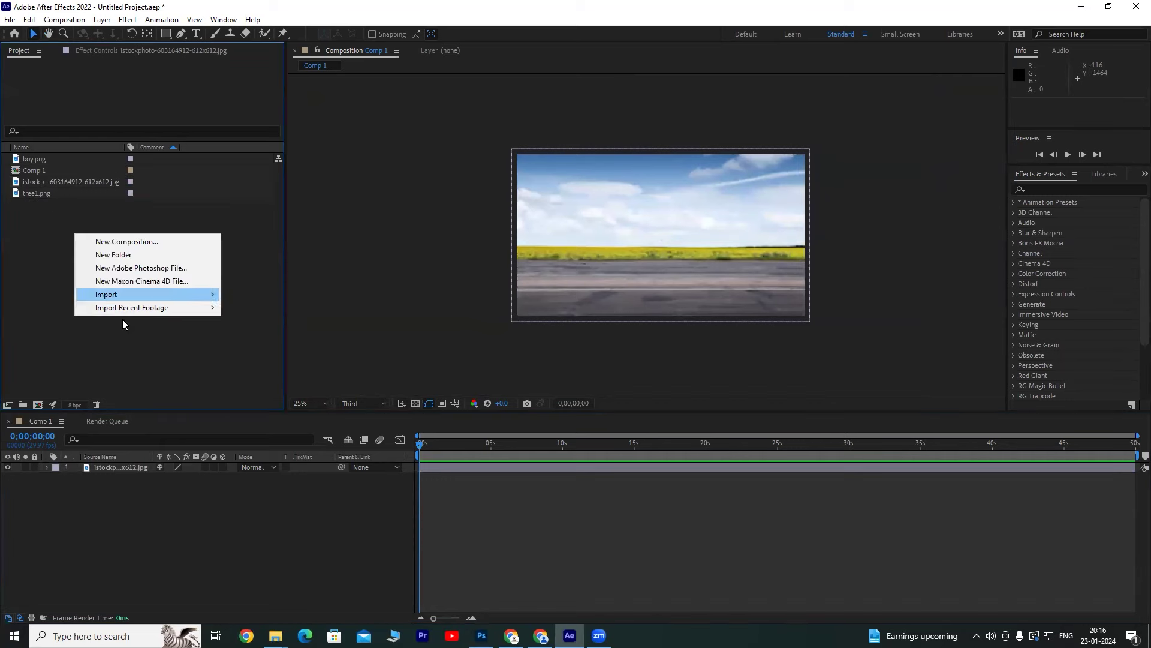
mouse_move(113, 294)
left_click(249, 294)
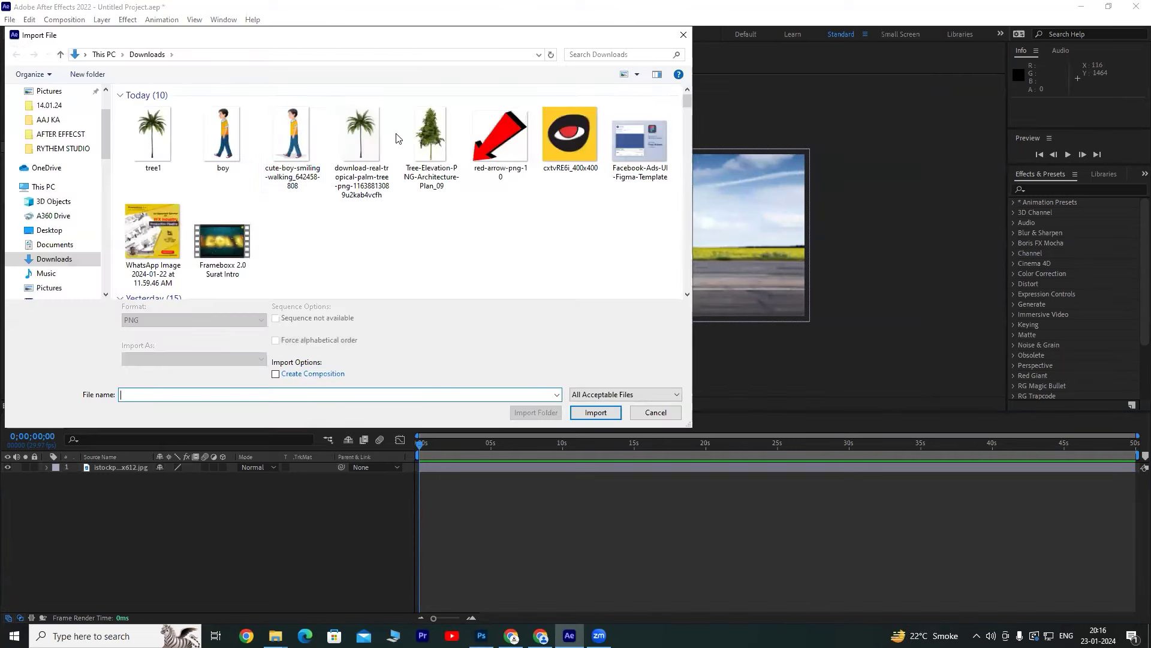
left_click(431, 141)
left_click(587, 400)
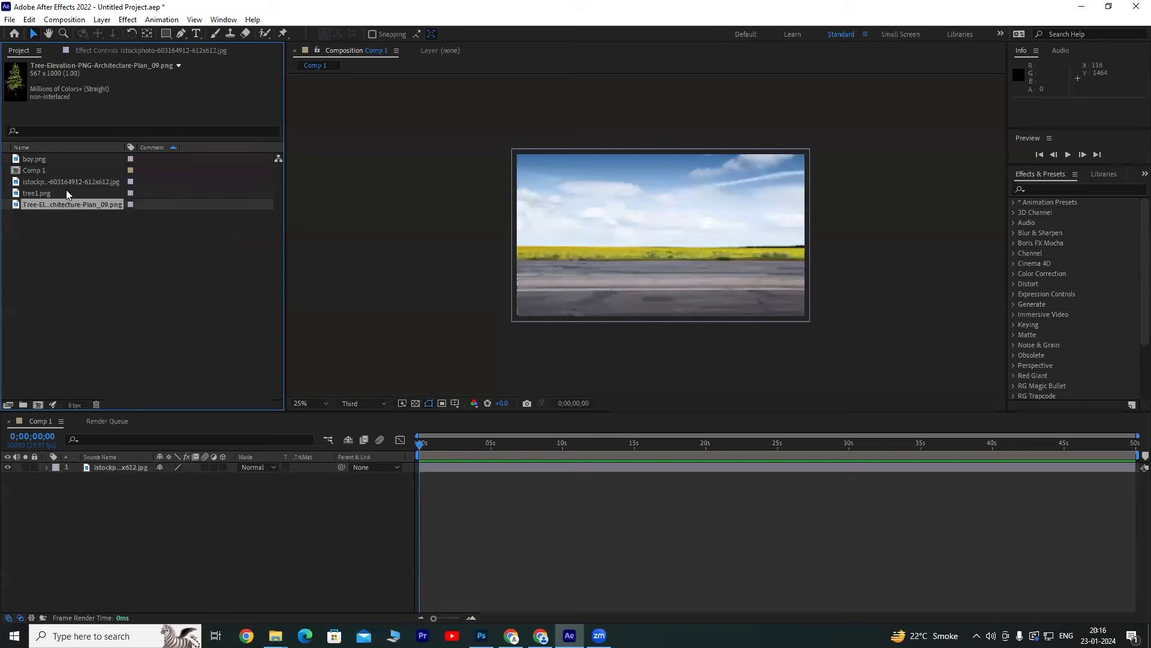
Add the Tree-Elevation tree to Comp 1, shrink it to about 60%, and place it on the right roadside.
left_click_drag(61, 205, 95, 470)
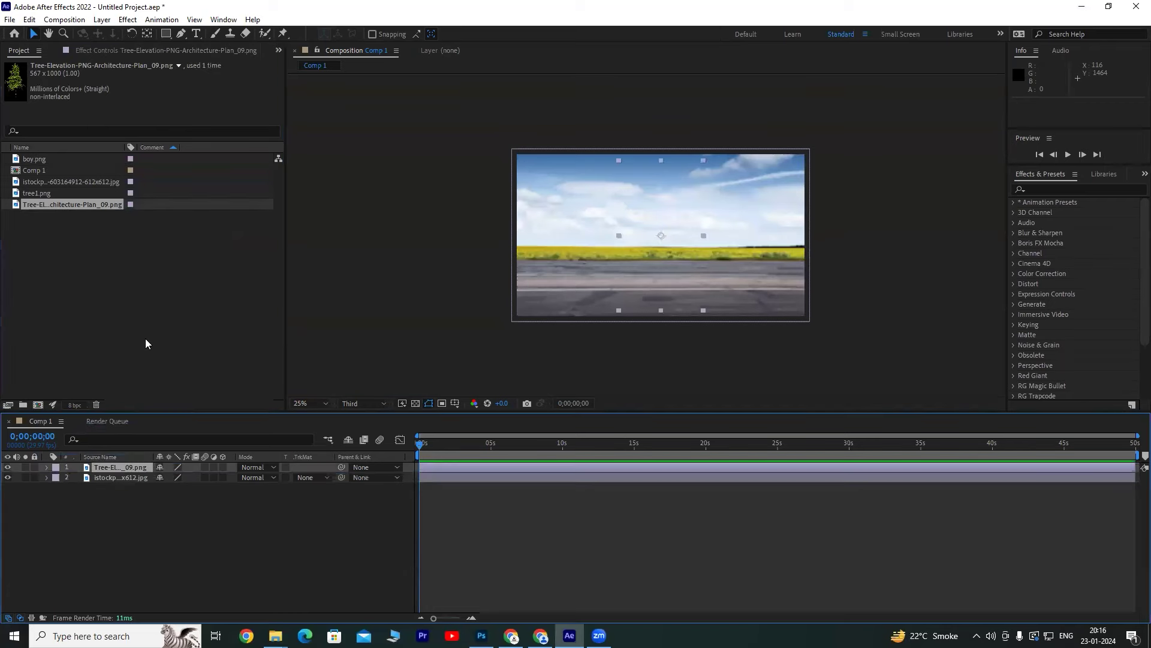
scroll(687, 254, "up", 1)
scroll(675, 231, "down", 1)
scroll(690, 204, "up", 1)
left_click_drag(761, 85, 726, 140)
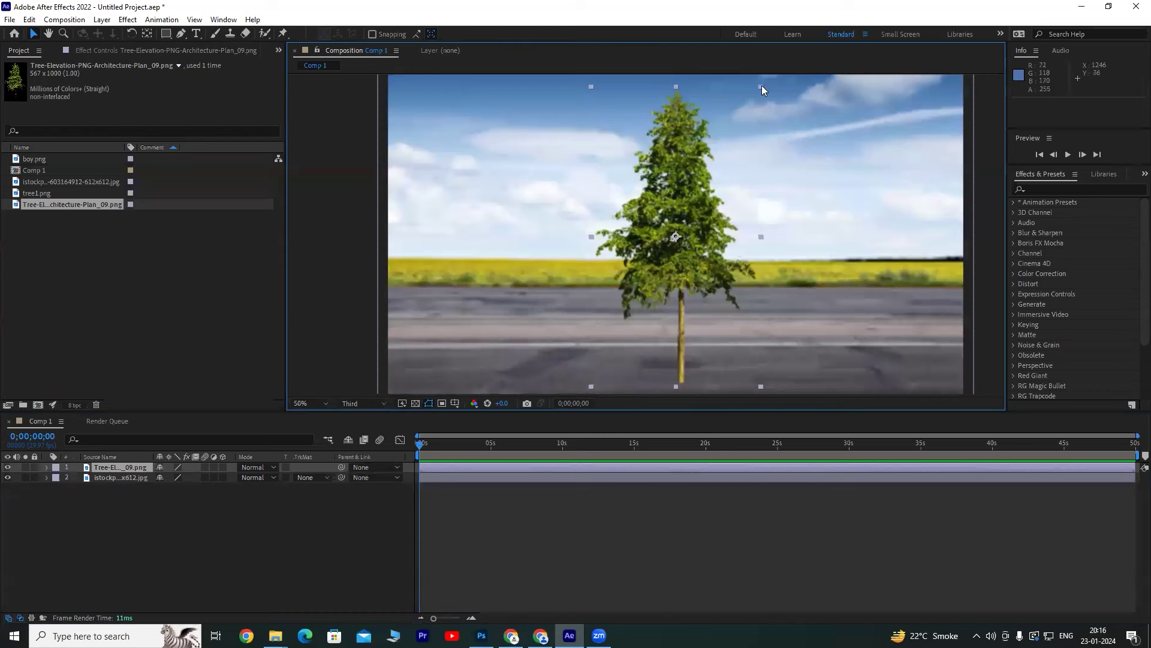
mouse_move(682, 241)
left_mouse_down()
mouse_move(862, 189)
mouse_move(862, 201)
left_mouse_up()
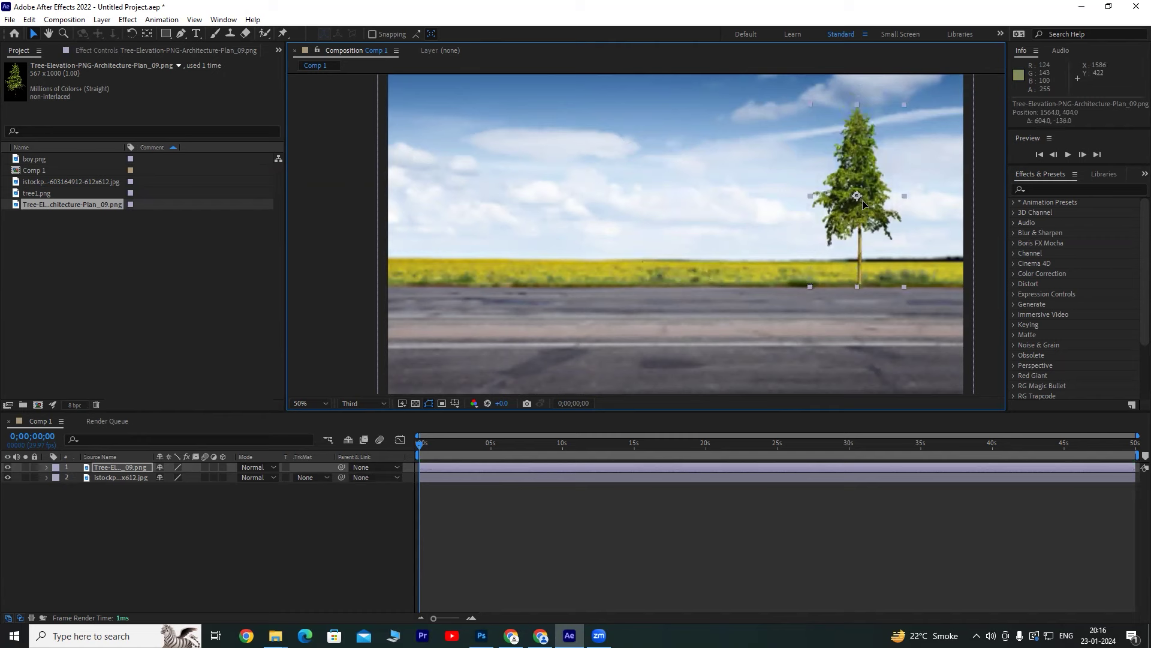
left_click_drag(905, 105, 902, 107)
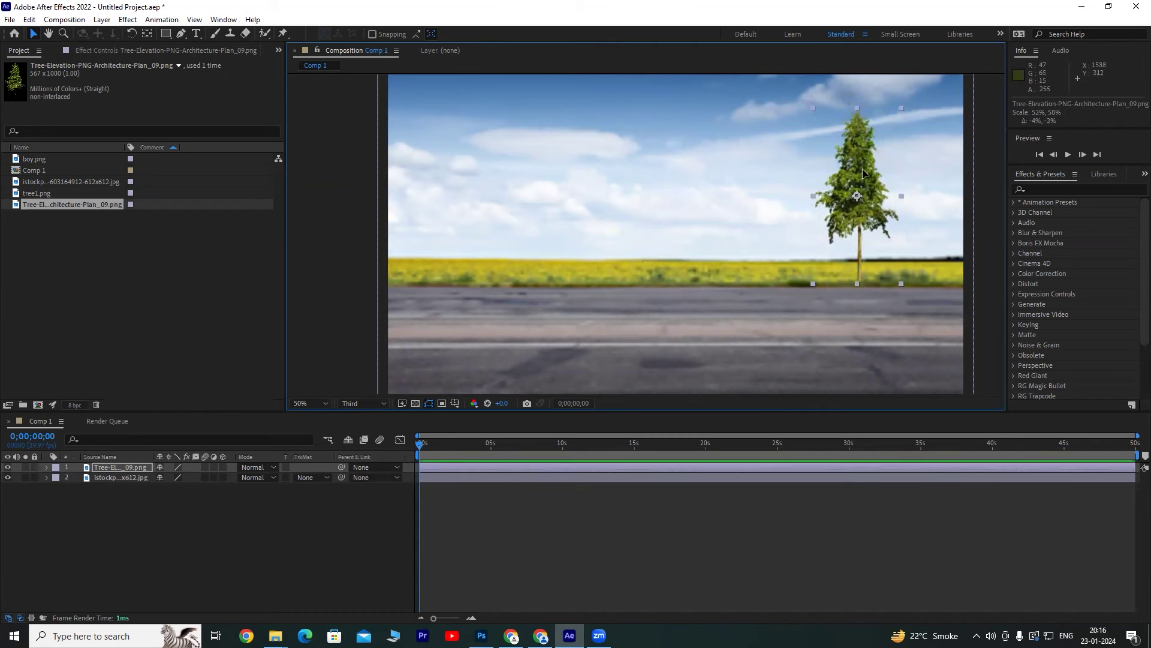
left_click_drag(863, 171, 863, 175)
left_click(228, 542)
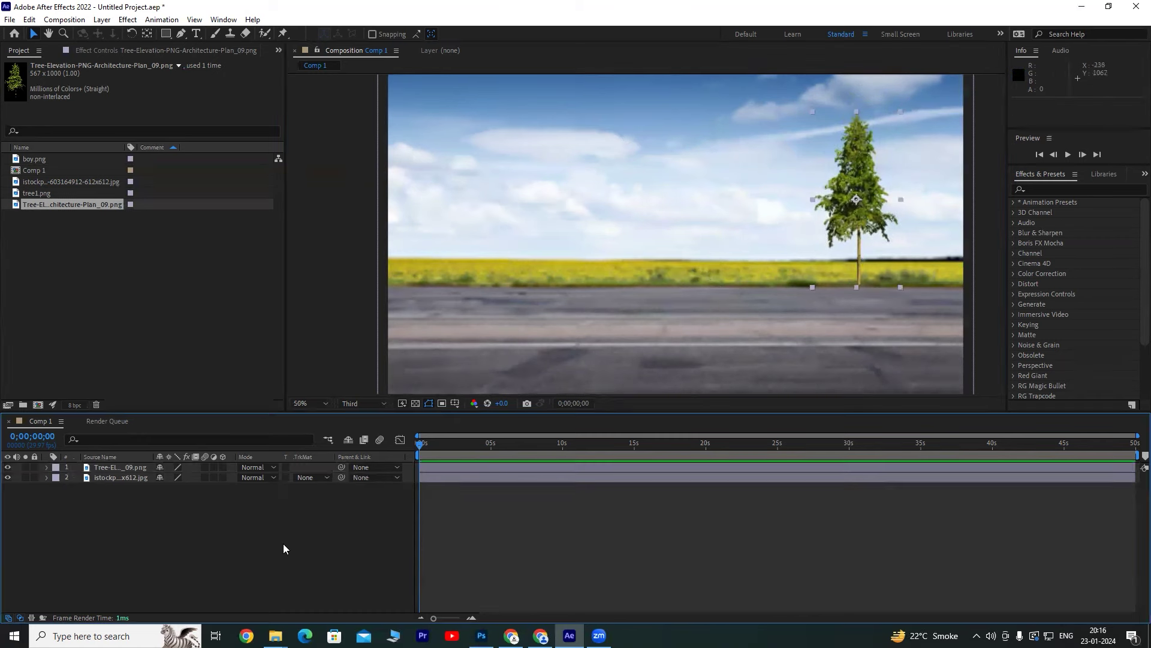
left_click_drag(860, 198, 857, 185)
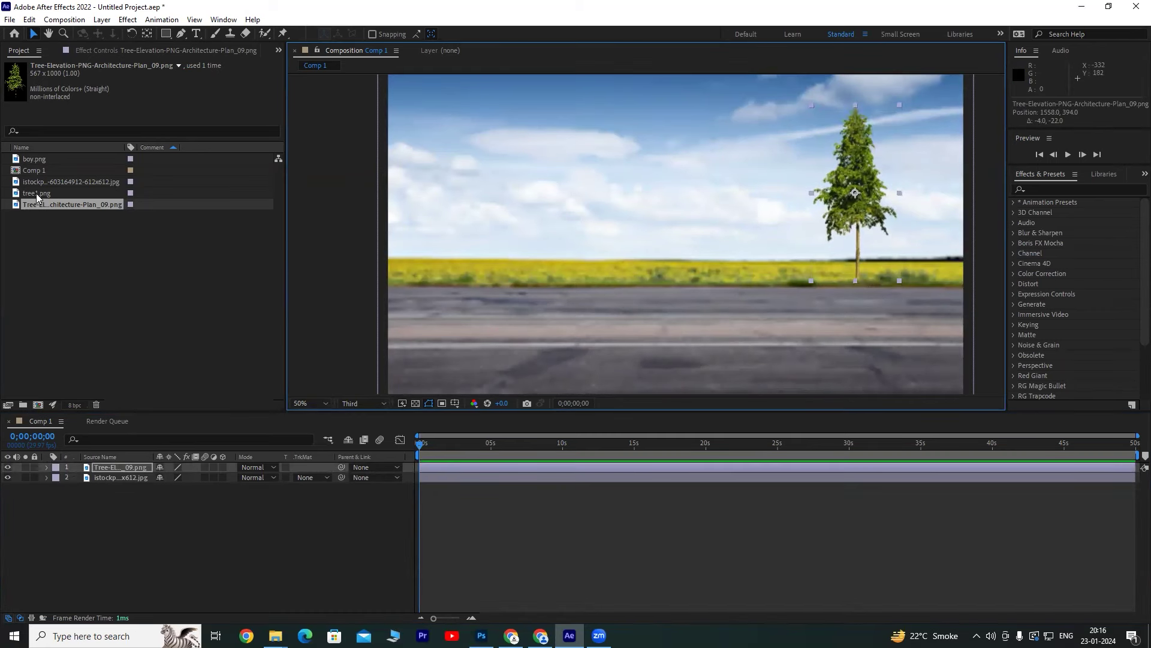
Place tree1.png left of centre at about 90% scale on the field, then rename the road layer bg.
left_click_drag(36, 195, 105, 463)
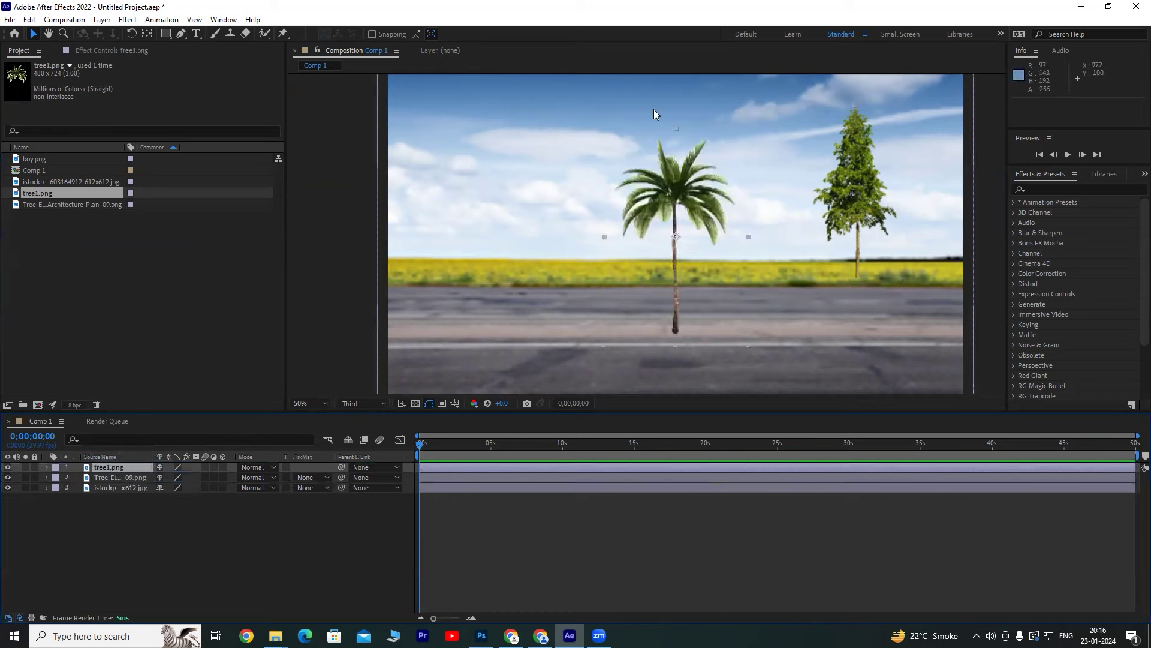
left_click_drag(677, 199, 543, 141)
left_click(279, 560)
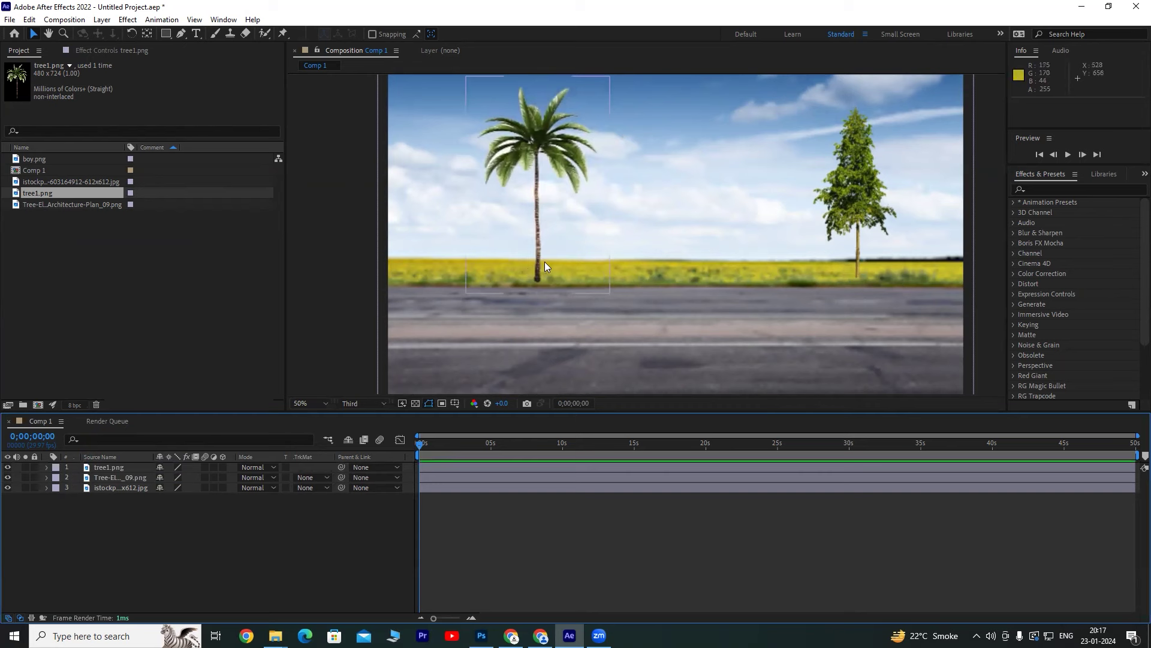
left_click_drag(537, 257, 537, 251)
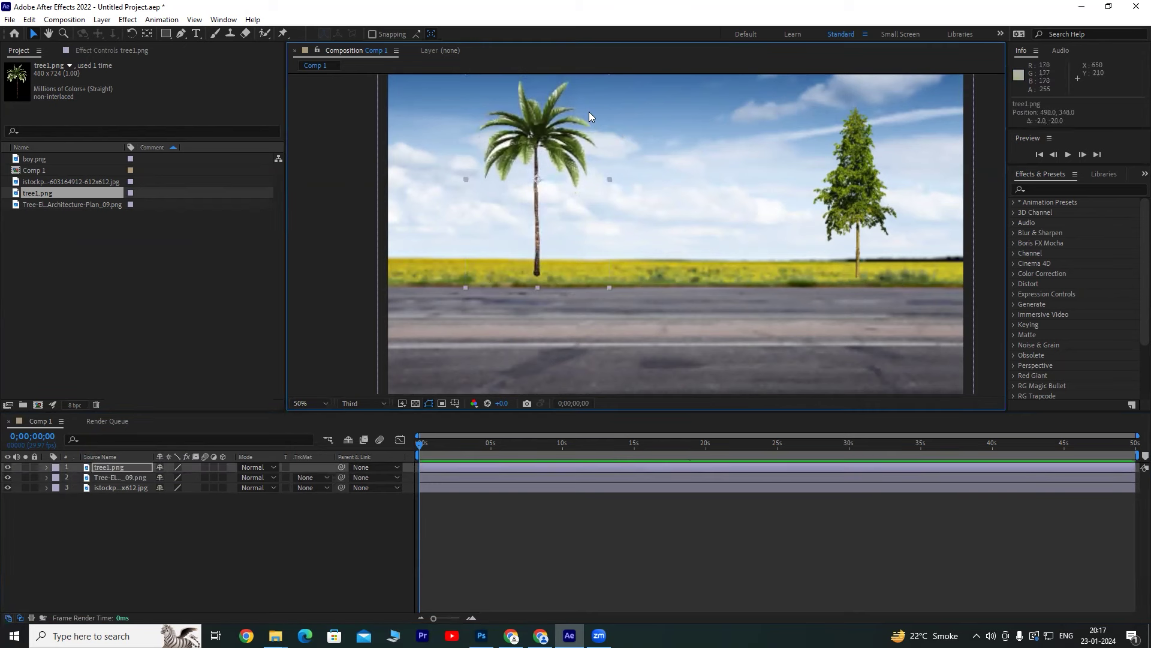
left_click_drag(611, 288, 597, 272)
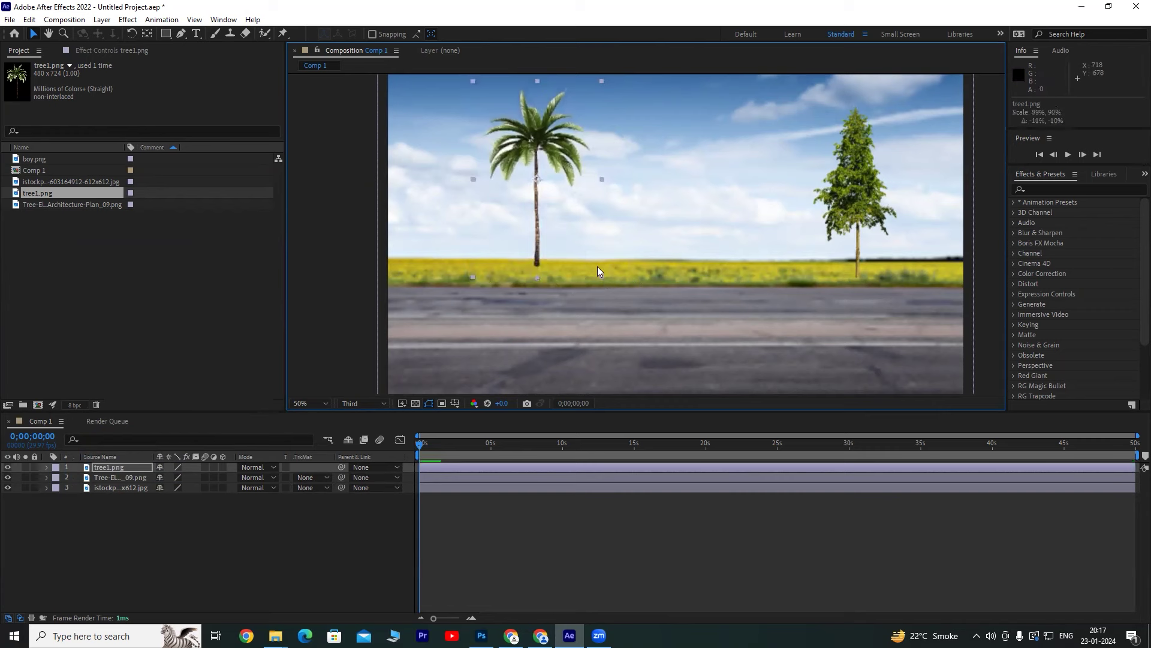
left_click_drag(593, 134, 590, 149)
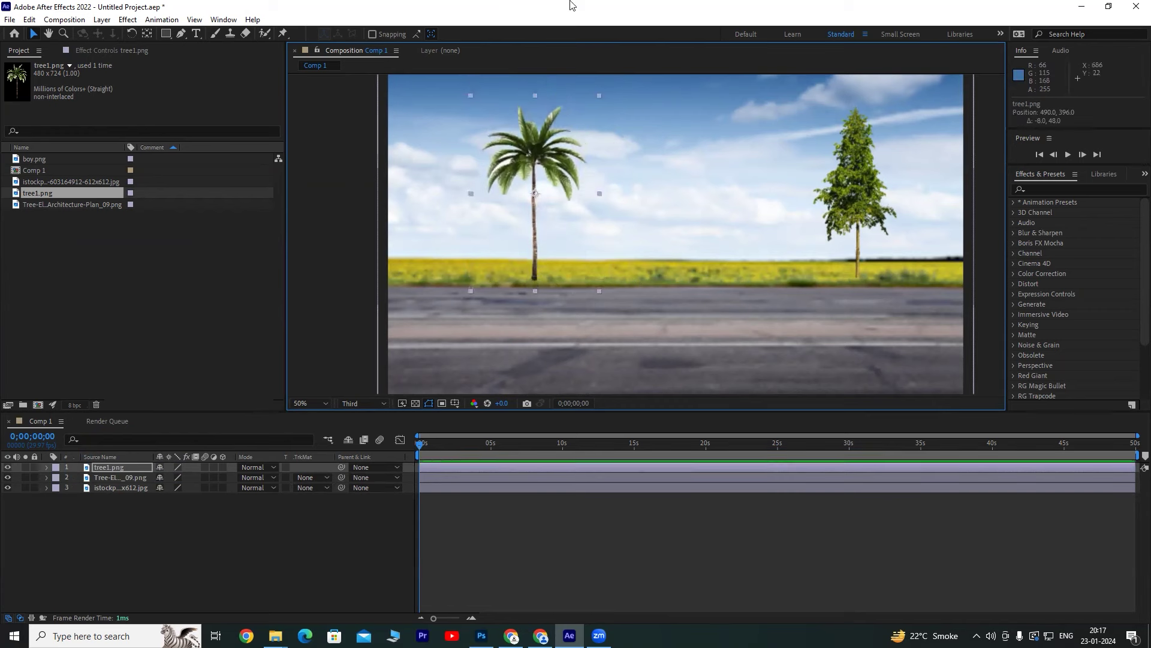
left_click(118, 503)
left_click(119, 487)
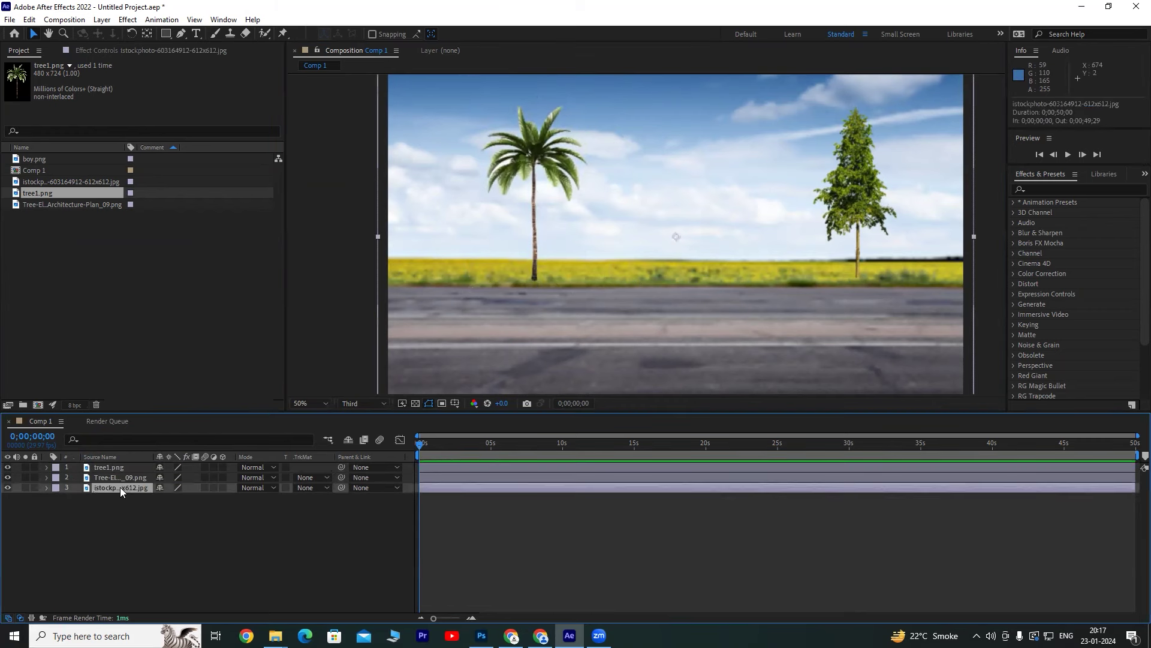
key("Return")
Name the layer bg, duplicate it, and move bg 2 to the top of the stack.
type("bg")
key("Return")
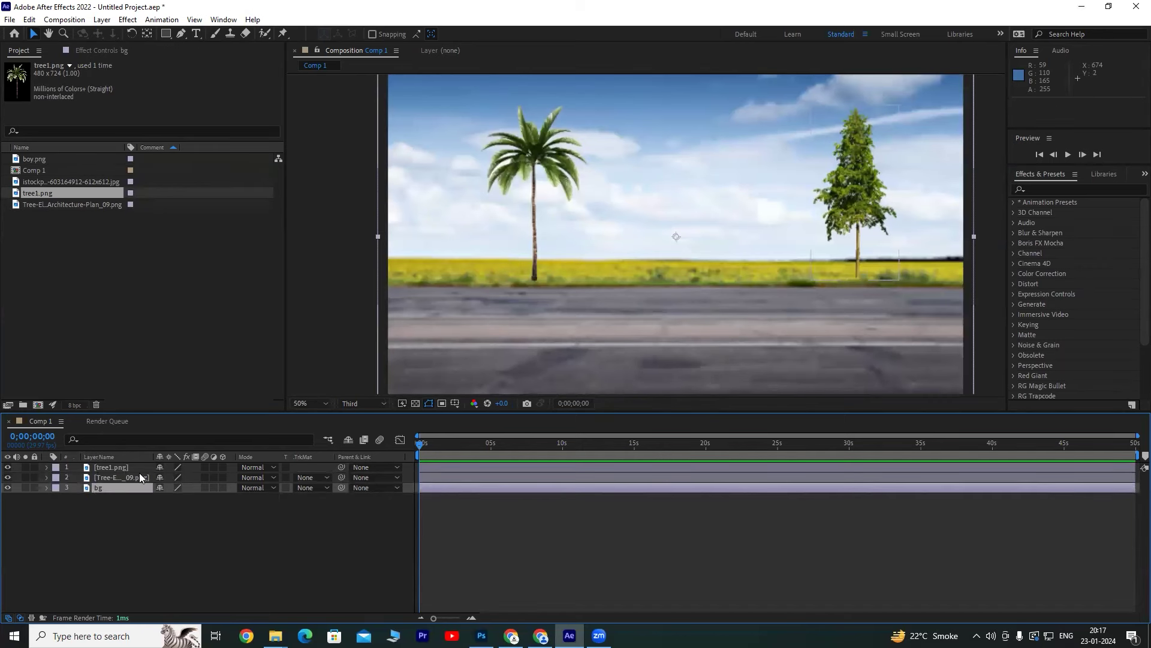
key("ctrl+d")
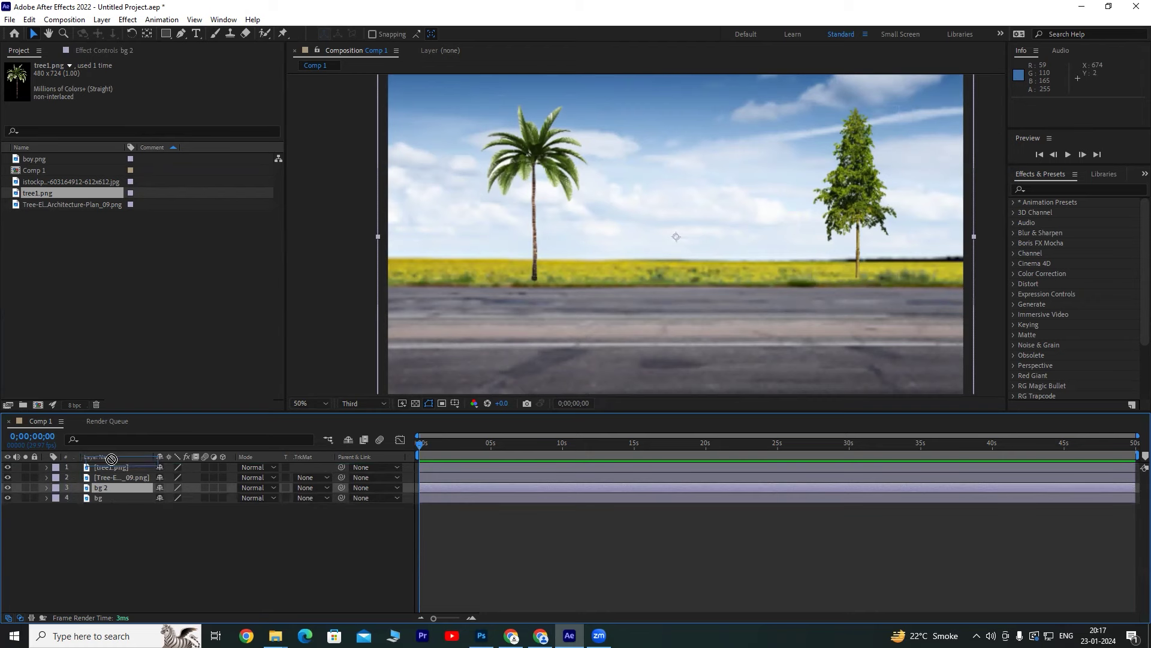
left_click_drag(106, 487, 105, 463)
Draw a closed mask on bg 2 tracing the yellow field strip along the horizon and road edge.
left_click(180, 35)
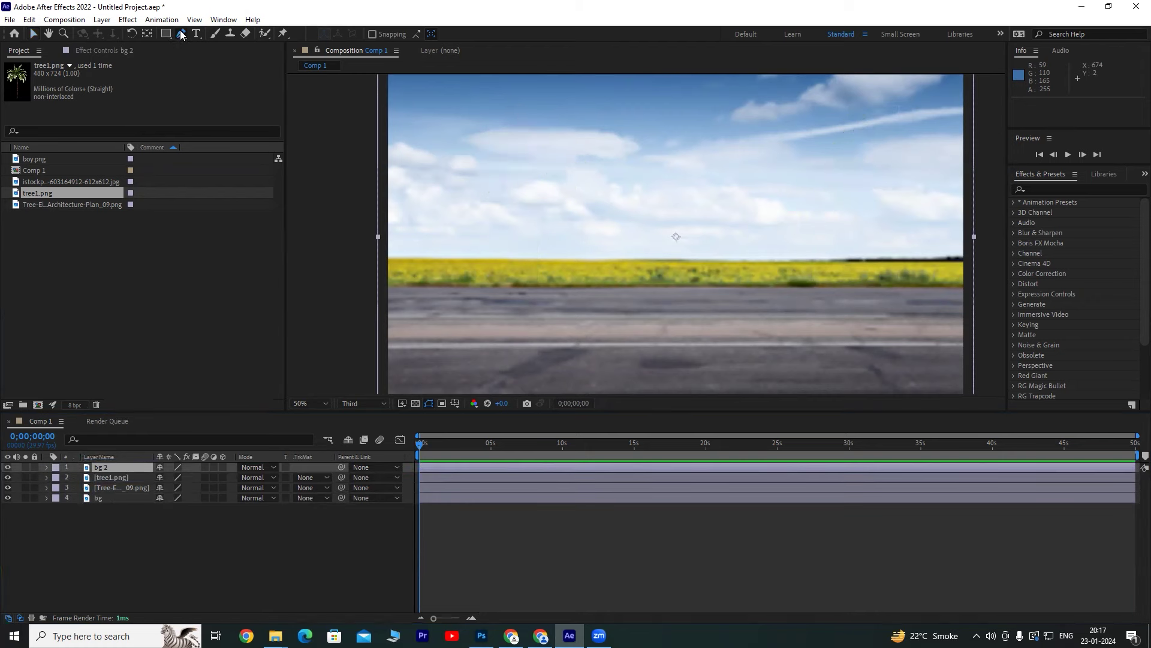
left_click(383, 260)
left_click_drag(470, 265, 508, 268)
left_click(555, 268)
left_click(618, 266)
left_click_drag(729, 266, 773, 264)
left_click(837, 266)
left_click_drag(924, 264, 951, 263)
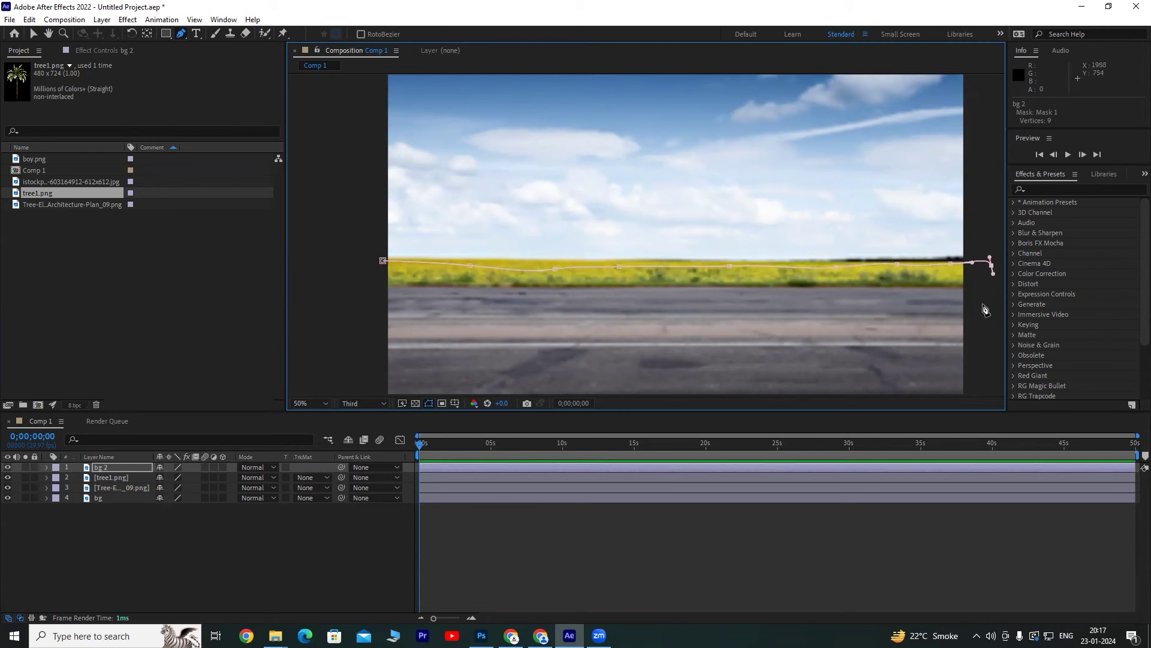
left_click(980, 287)
left_click(503, 297)
left_click_drag(372, 289, 364, 280)
left_click(383, 261)
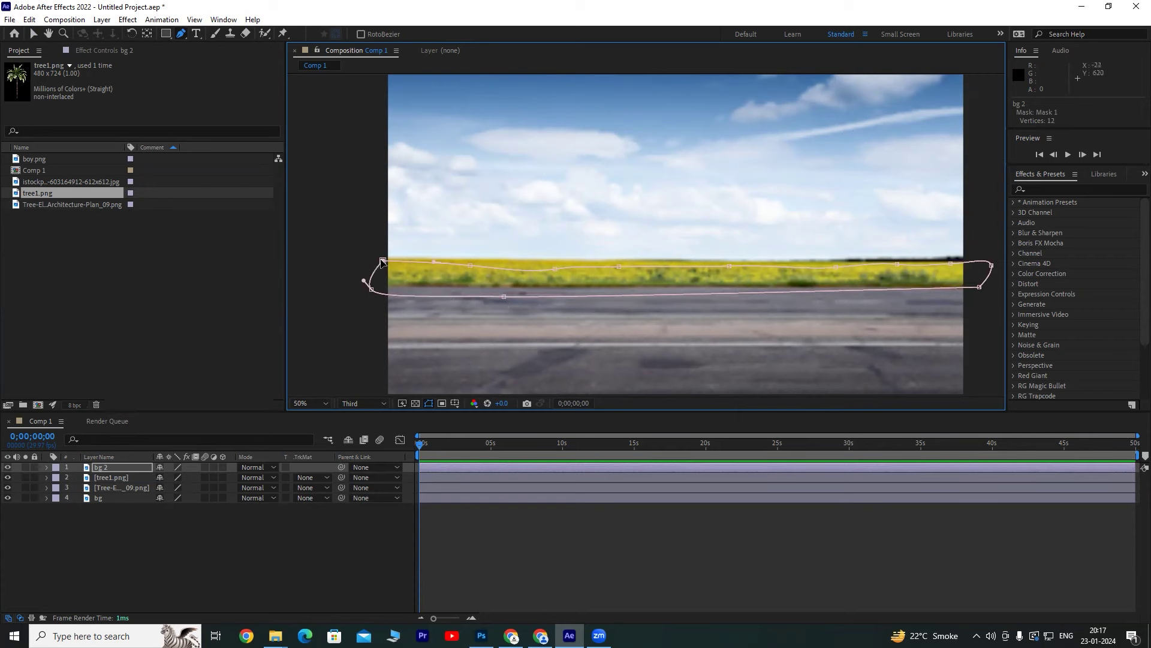
Give the bg 2 mask an 11-pixel feather, then add the boy image to the composition.
left_click(243, 599)
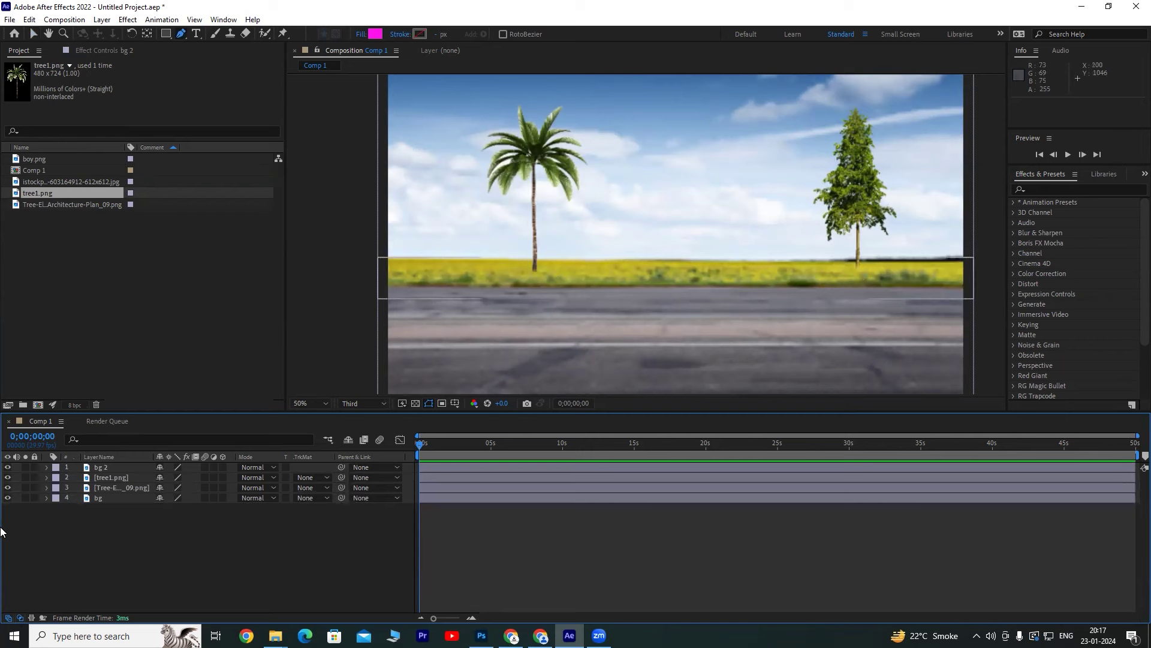
left_click(100, 468)
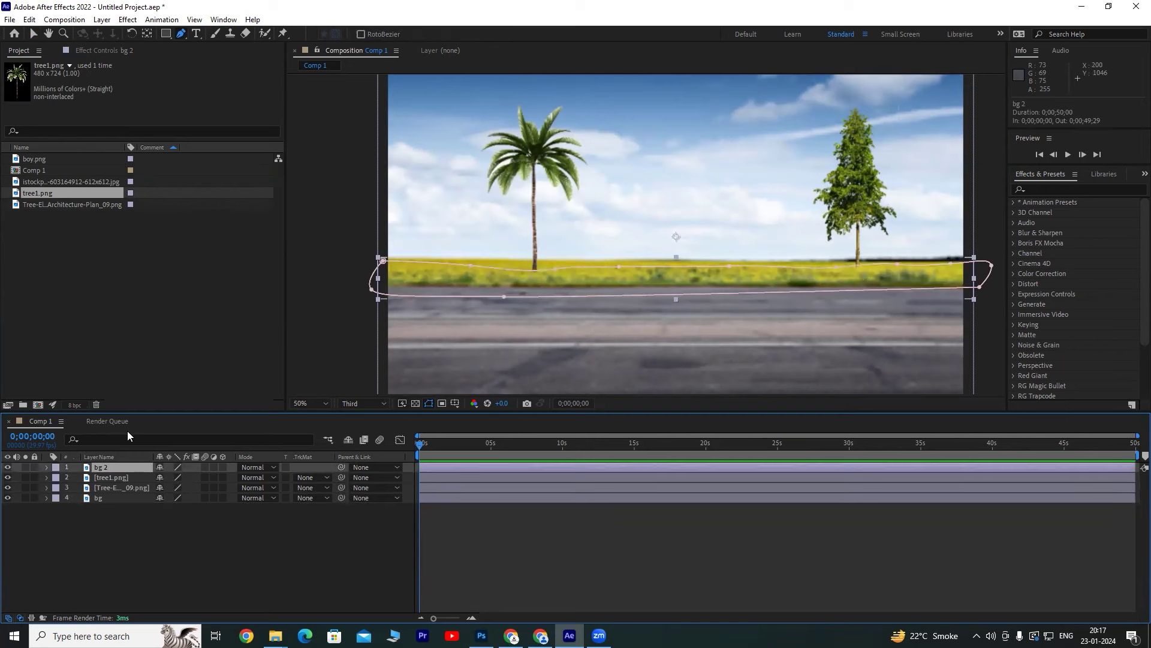
key("f")
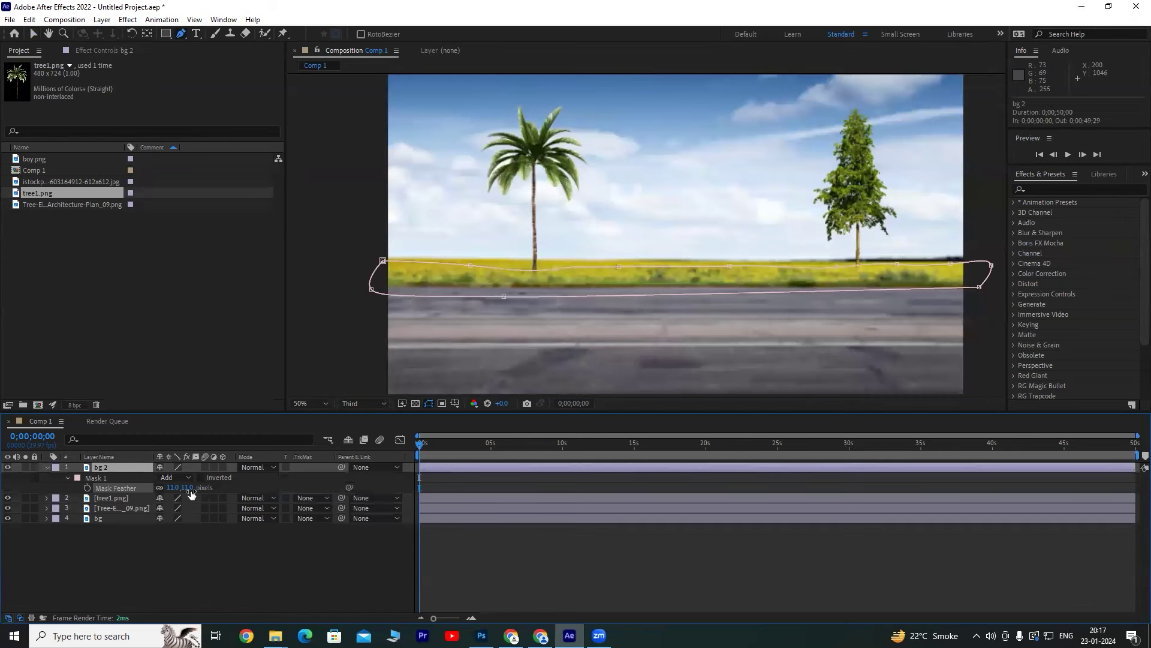
key("ctrl+shift+a")
scroll(660, 293, "down", 2)
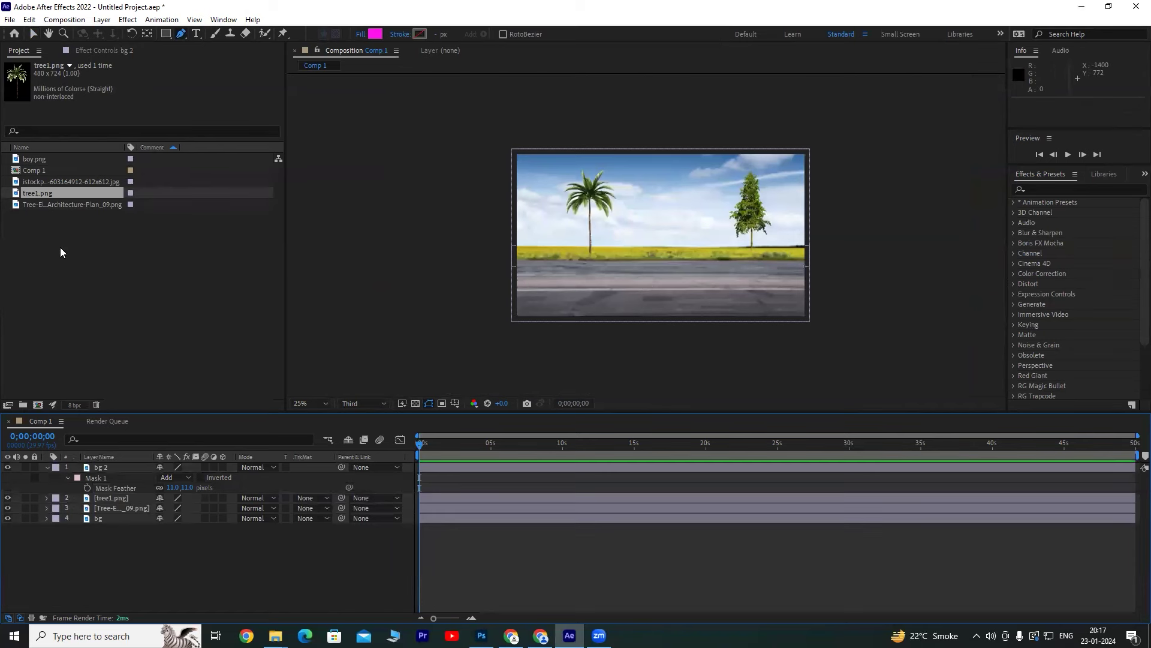
left_click_drag(33, 161, 116, 464)
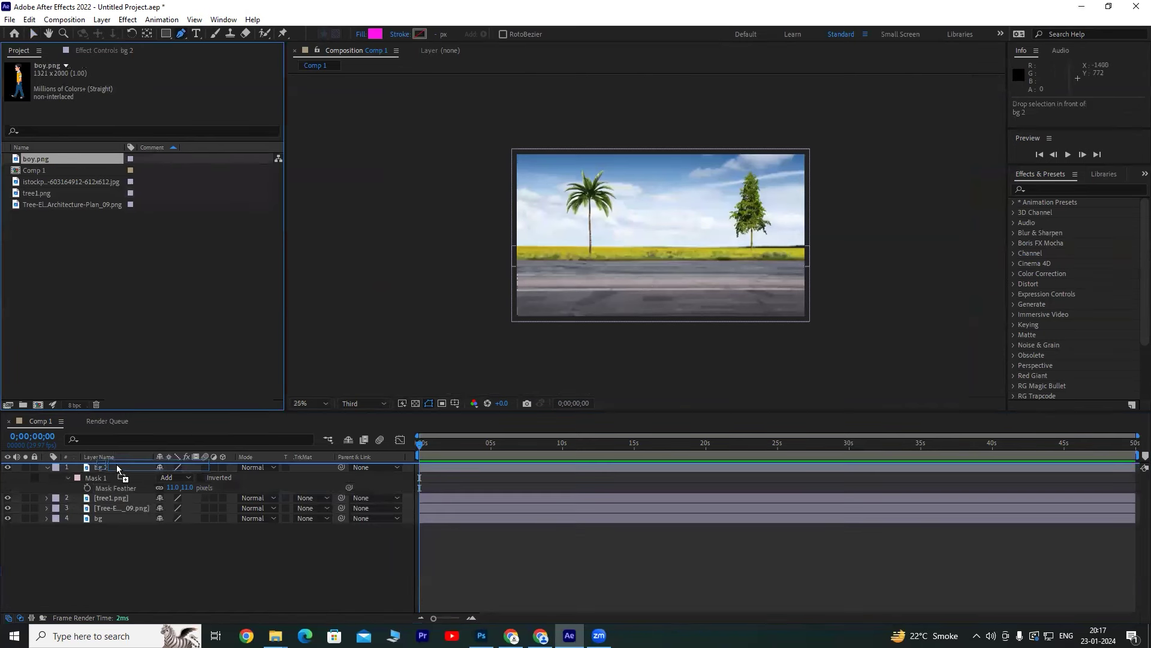
Scale the boy down to about a third and set him on the road at the frame's right edge.
left_click(31, 35)
left_click_drag(764, 85, 696, 172)
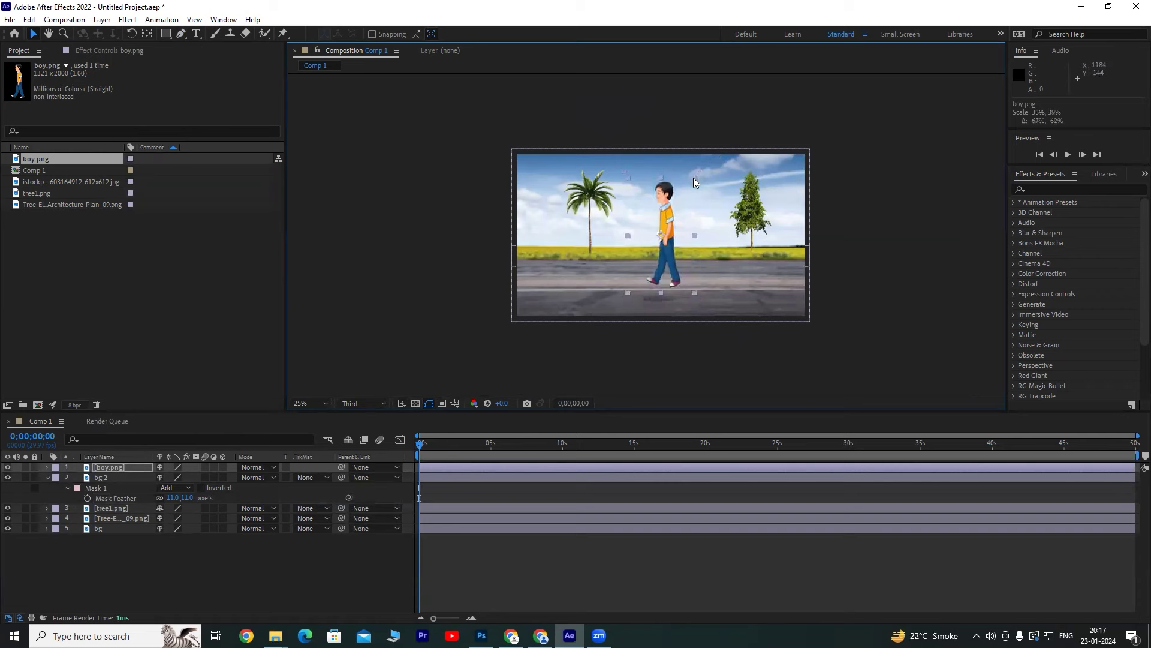
mouse_move(666, 246)
left_mouse_down()
mouse_move(782, 247)
mouse_move(720, 253)
left_mouse_up()
key("period")
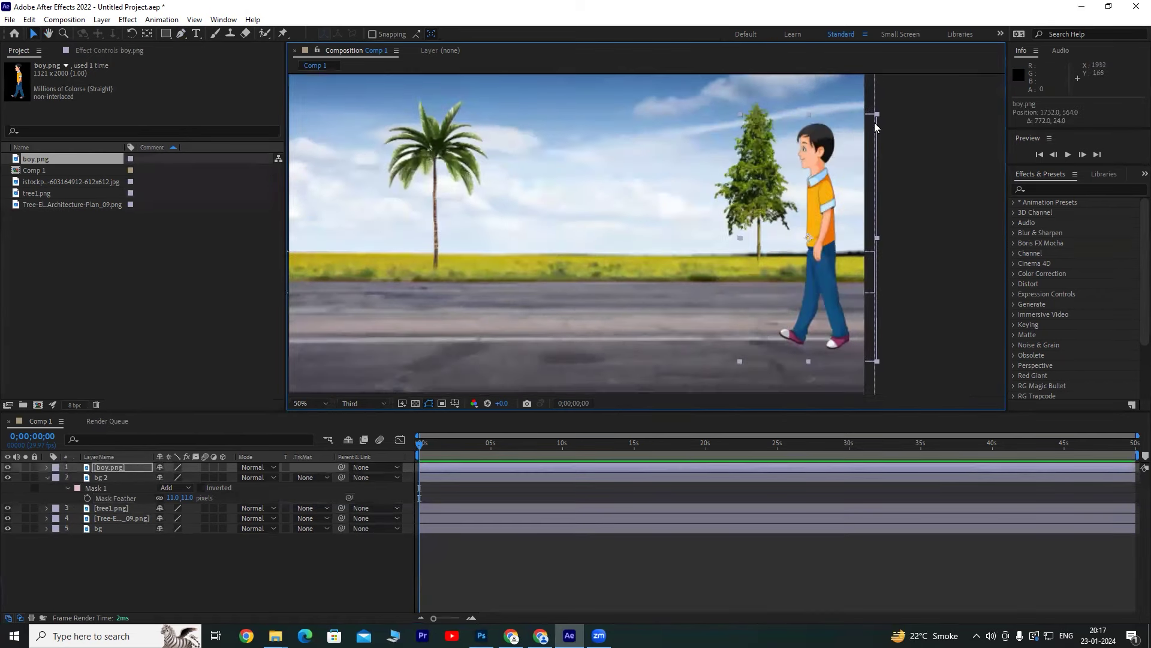
left_click_drag(877, 114, 867, 142)
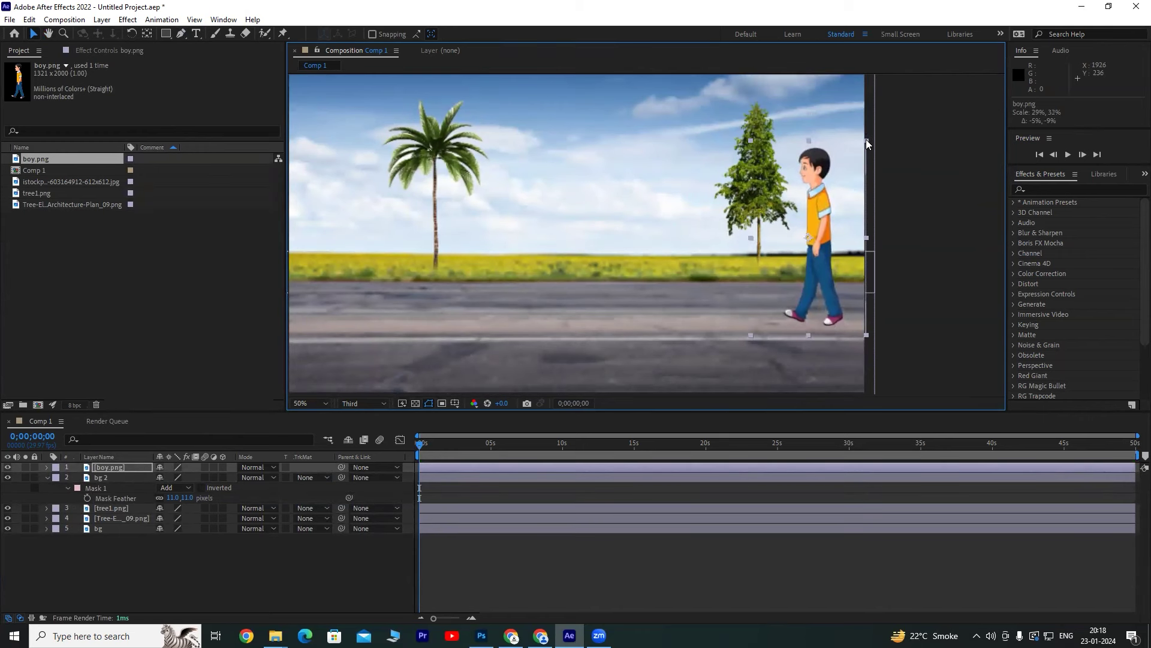
left_click_drag(818, 217, 816, 229)
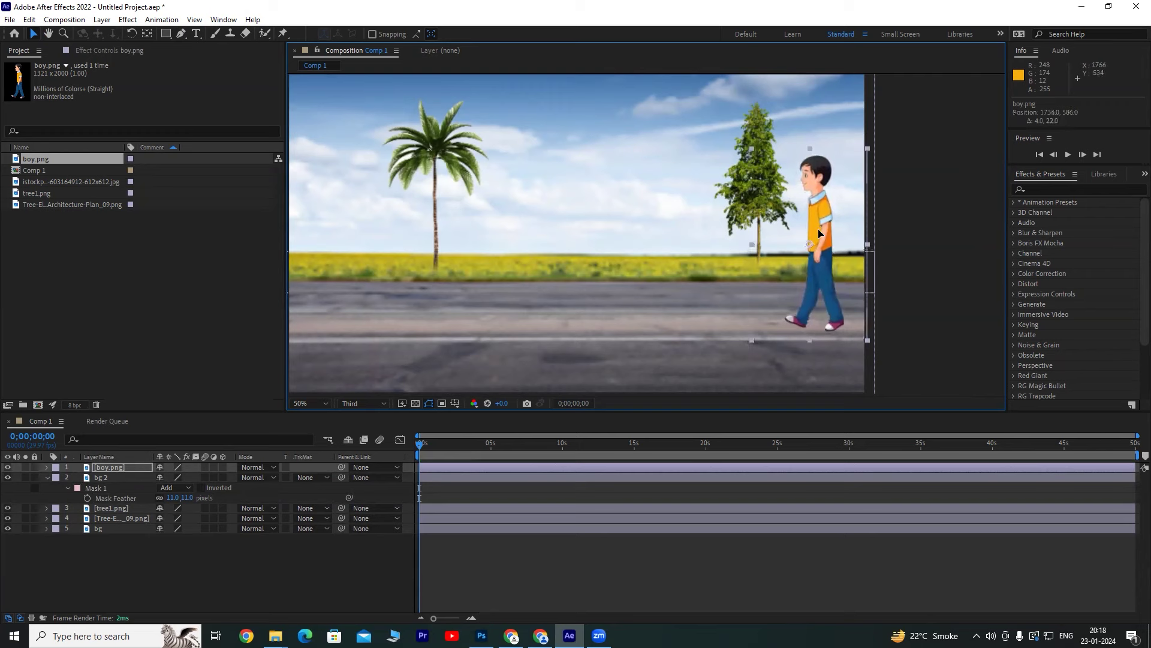
Collapse the bg 2 mask properties in the timeline and select the boy layer.
left_click(878, 240)
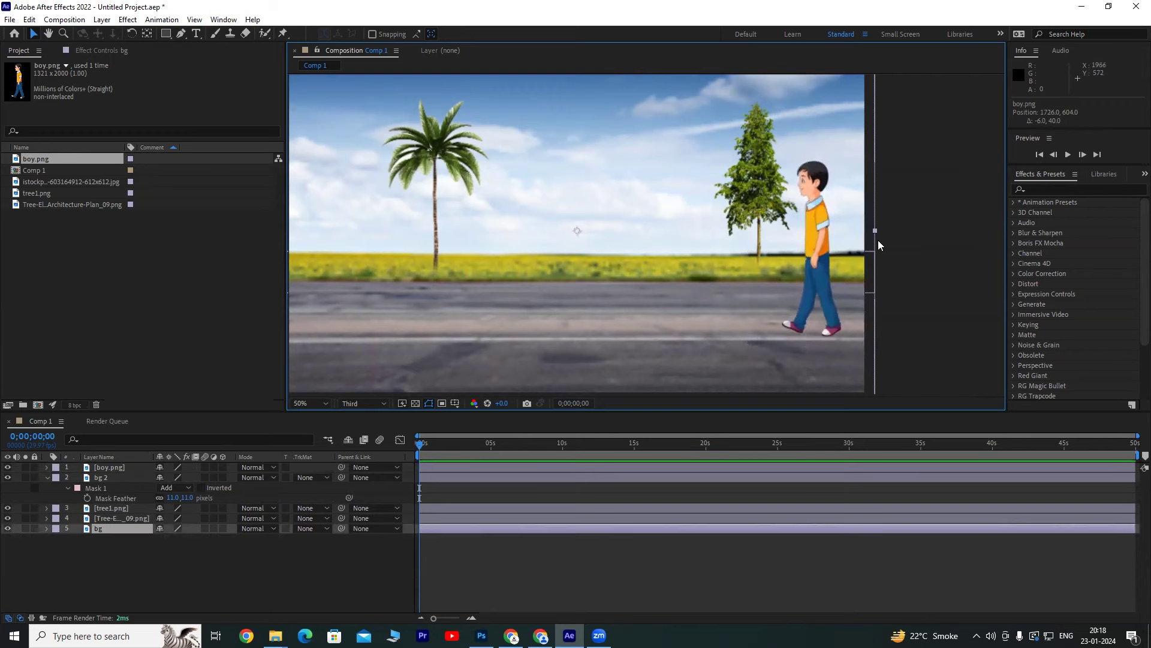
scroll(734, 251, "down", 1)
scroll(693, 271, "up", 2)
scroll(737, 269, "down", 1)
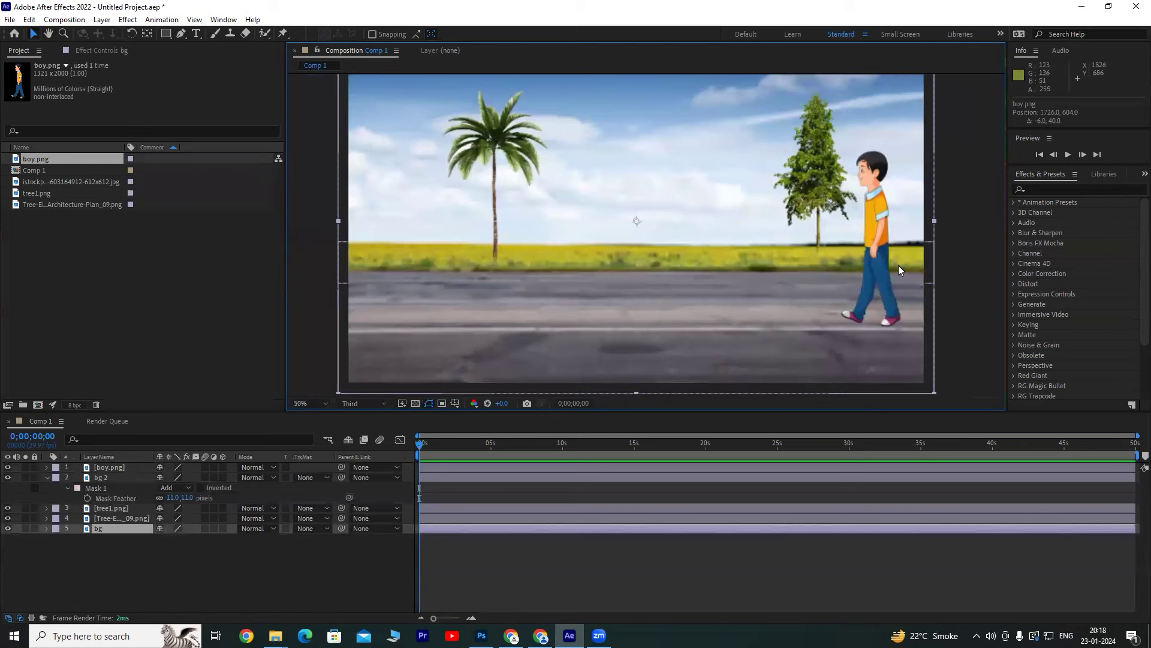
scroll(675, 263, "down", 1)
scroll(676, 262, "up", 1)
left_click_drag(687, 278, 696, 292)
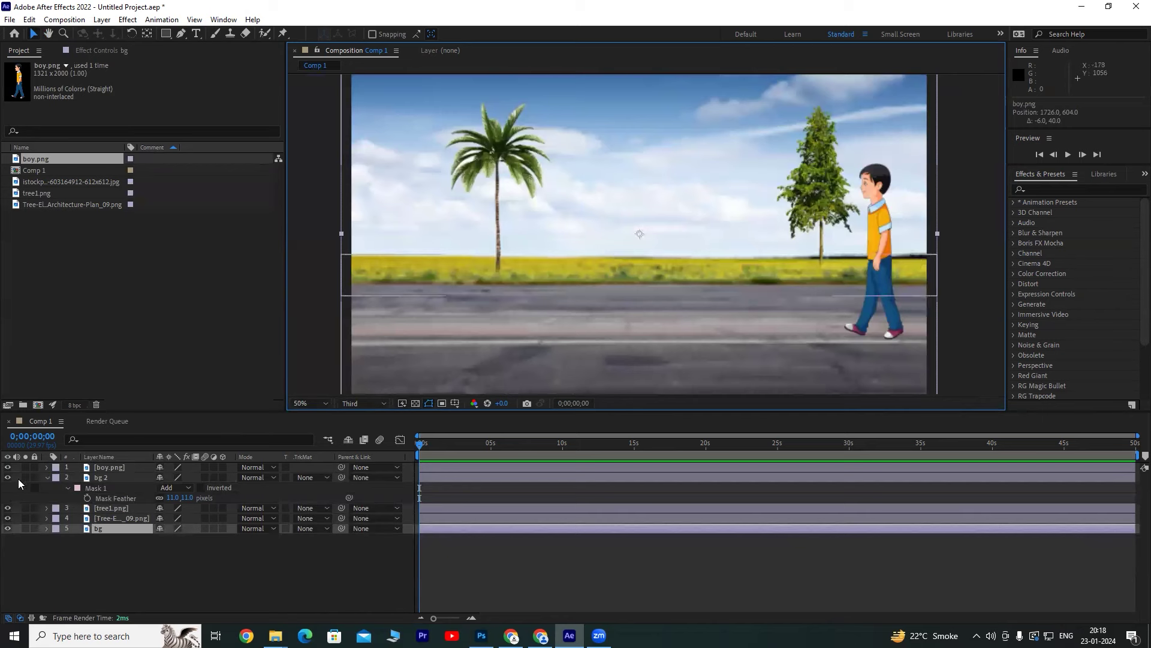
left_click(47, 477)
left_click(109, 467)
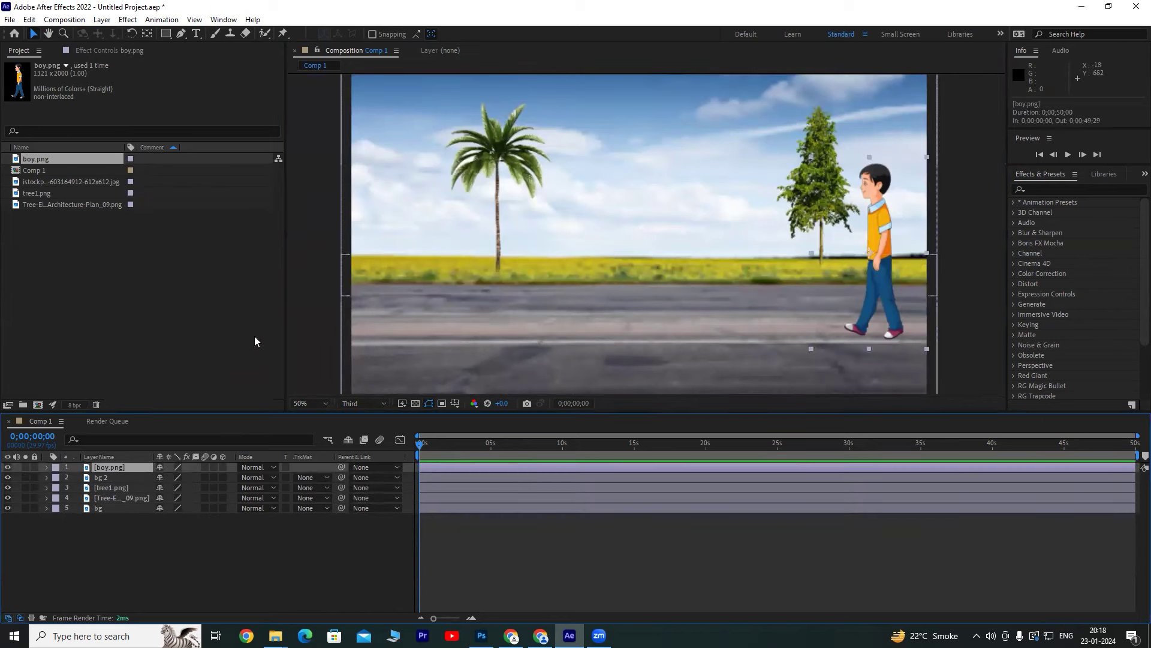
Shorten the work area to 30 seconds and trim the composition to it.
left_click(111, 499)
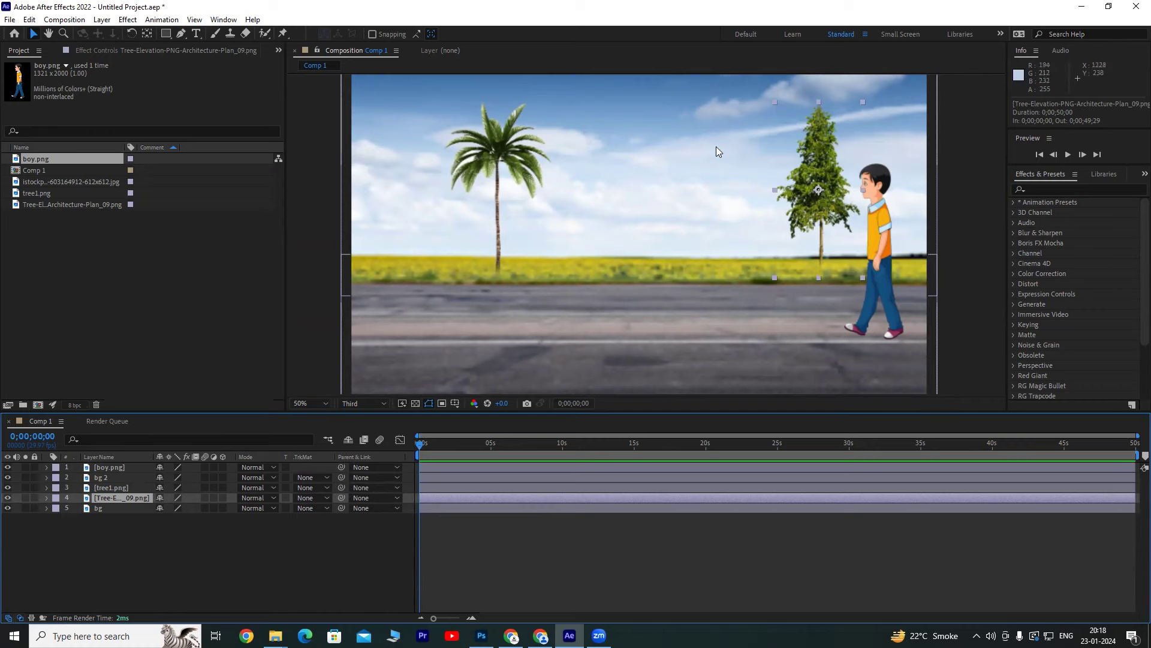
left_click(99, 551)
left_click(113, 499)
left_click_drag(856, 217, 785, 232)
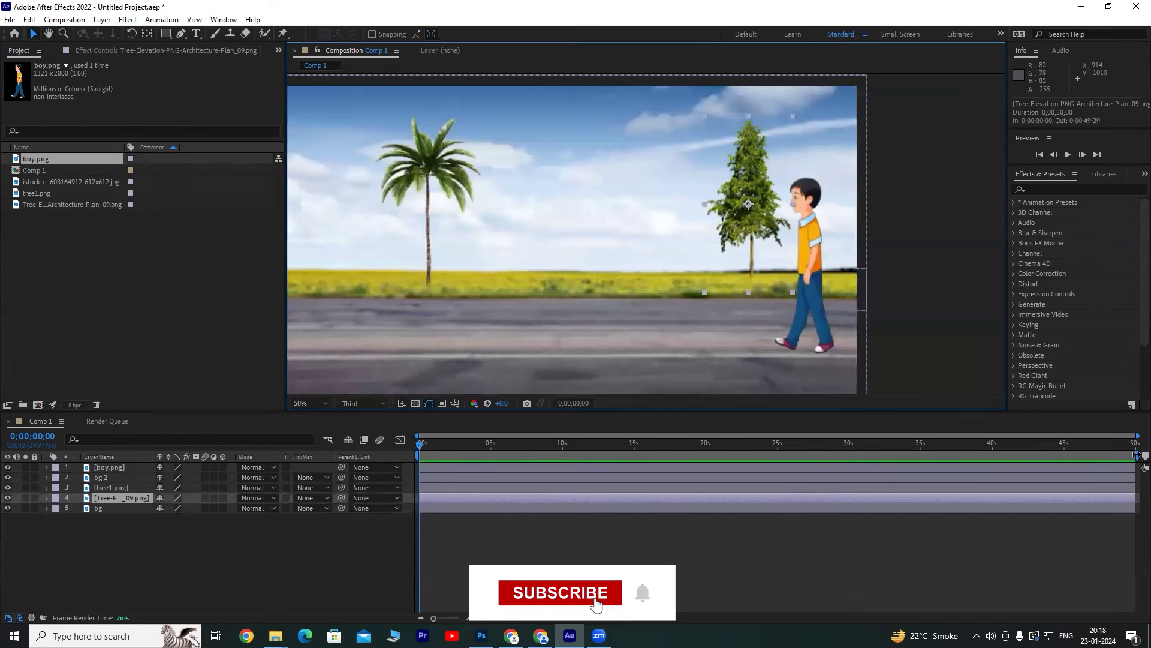
left_click_drag(1137, 456, 853, 456)
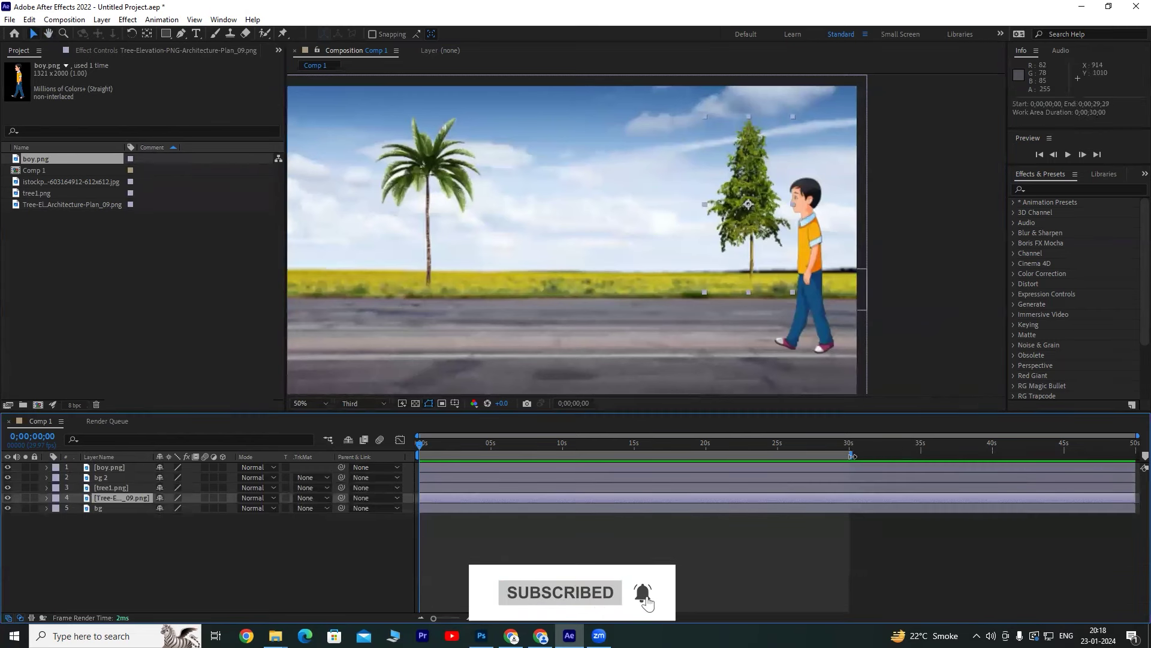
right_click(819, 457)
left_click(869, 487)
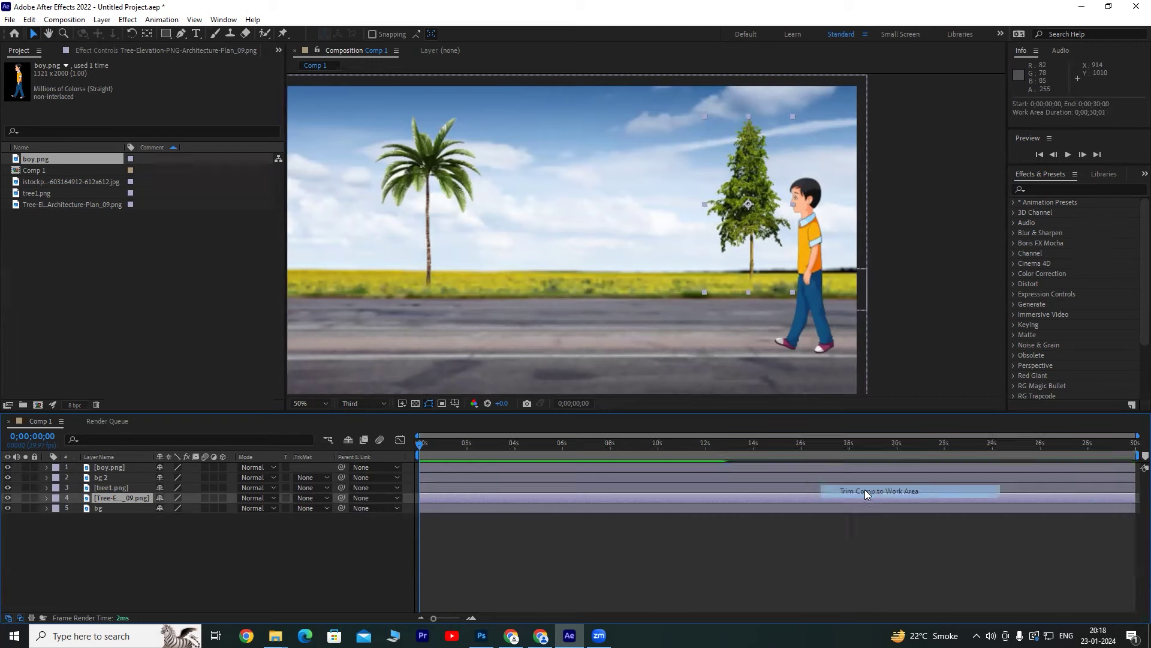
Scrub through the trimmed scene and return to the start with the right-hand tree selected.
left_click_drag(657, 444, 539, 444)
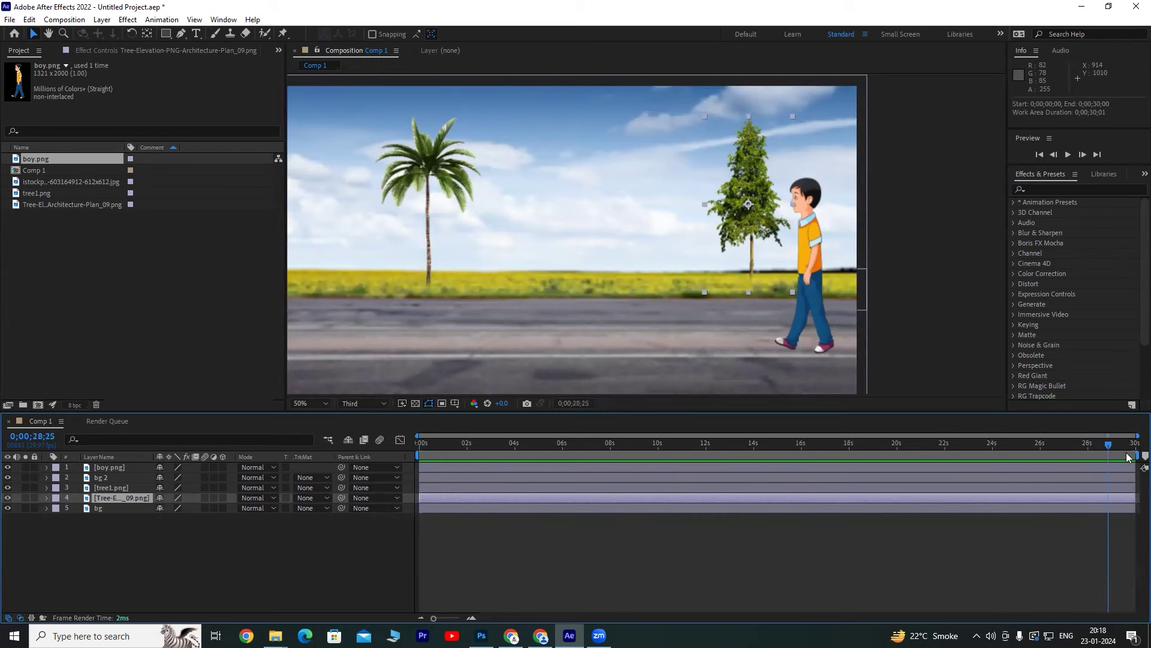
left_click(101, 559)
left_click(103, 499)
left_click_drag(442, 445, 423, 445)
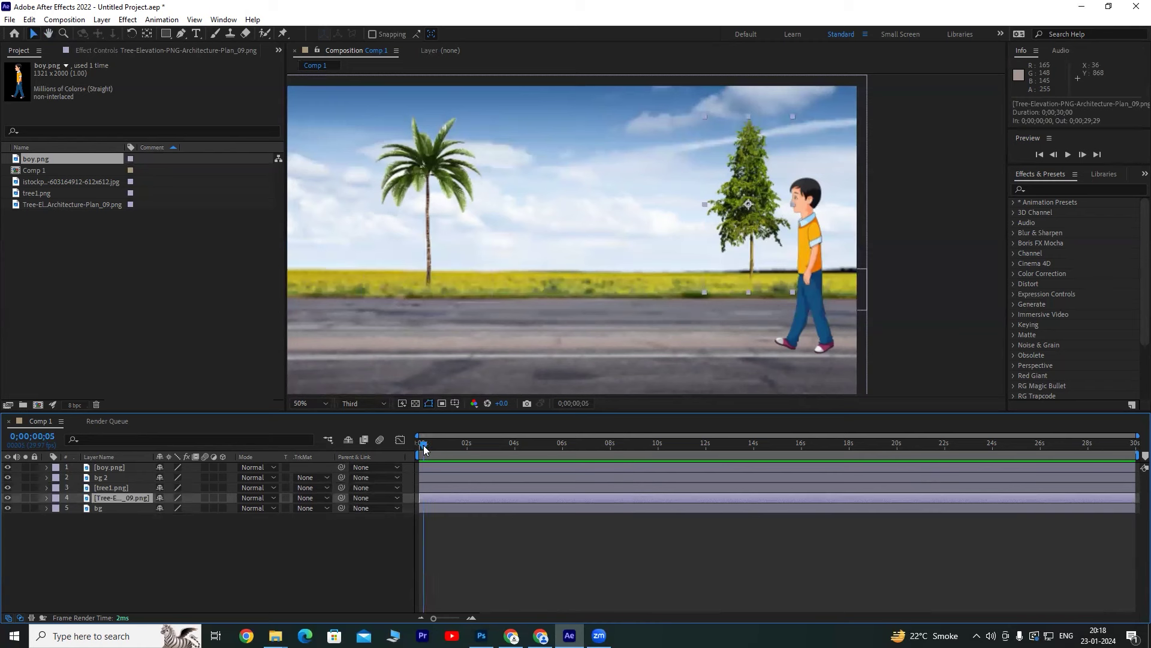
Place Puppet position pins on the right-hand tree's trunk base, mid-trunk and treetop.
left_click(284, 34)
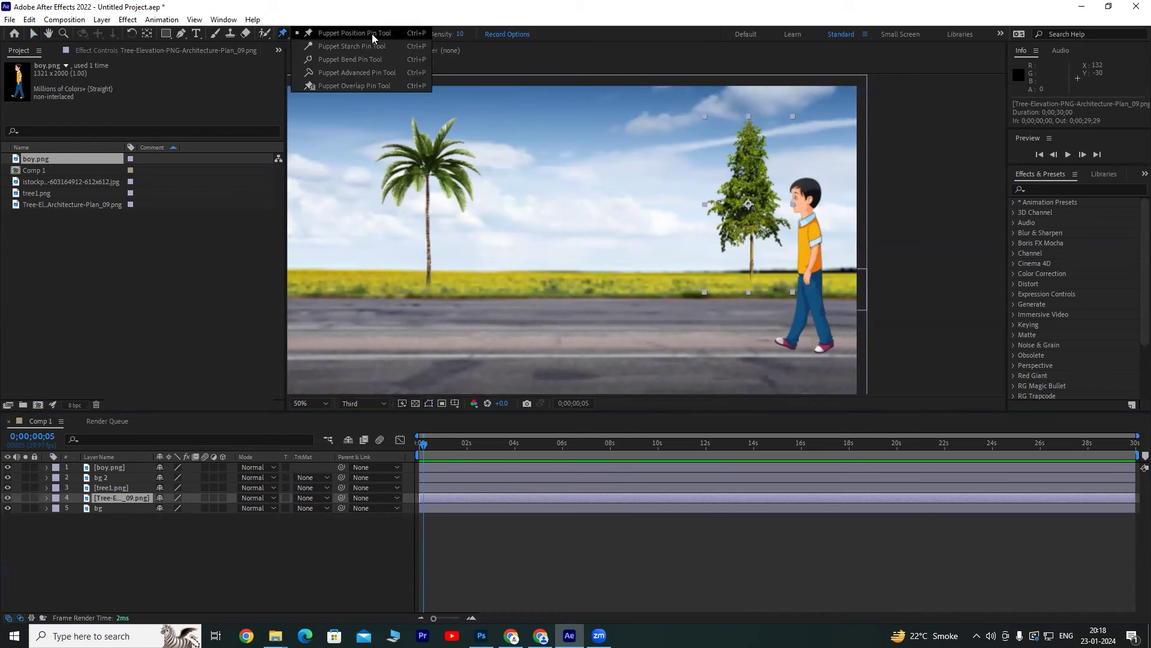
left_click(372, 34)
key("period")
key("period")
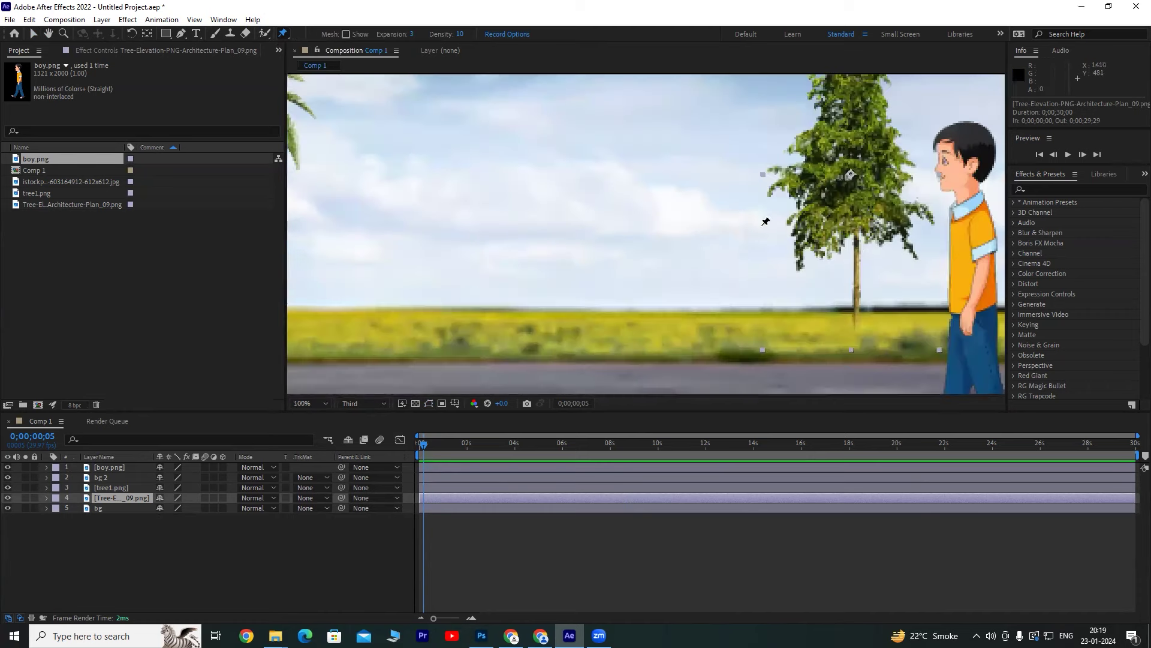
left_click_drag(766, 222, 612, 269)
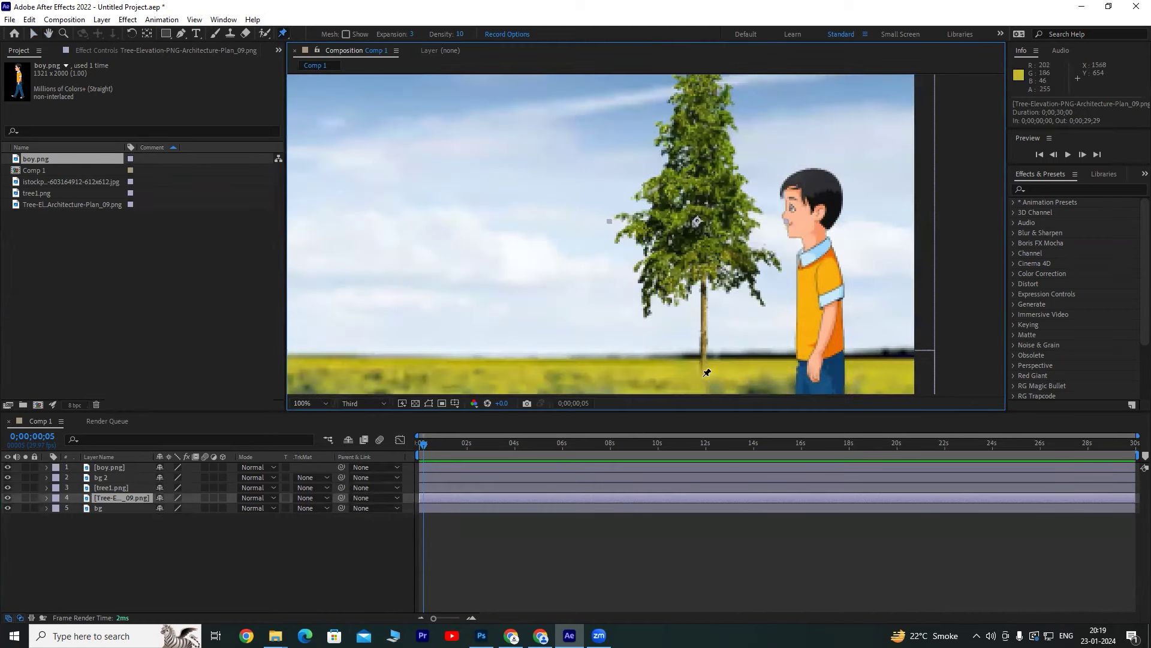
left_click(703, 376)
left_click(703, 279)
scroll(729, 177, "up", 3)
left_click(697, 149)
scroll(702, 234, "down", 2)
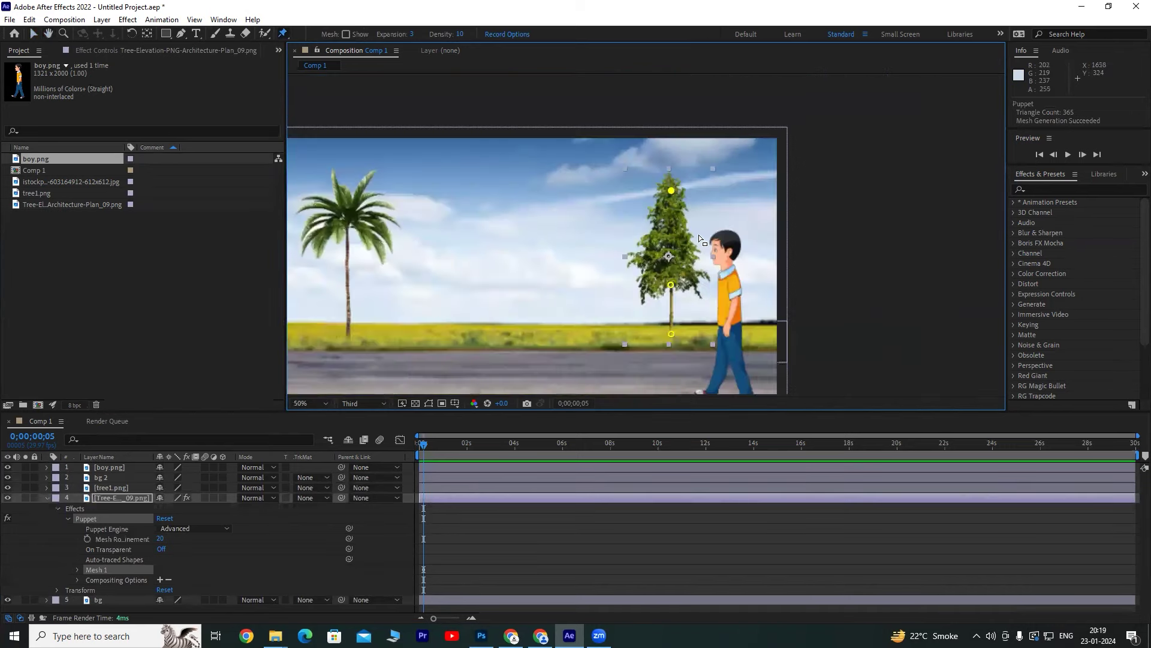
scroll(671, 308, "up", 2)
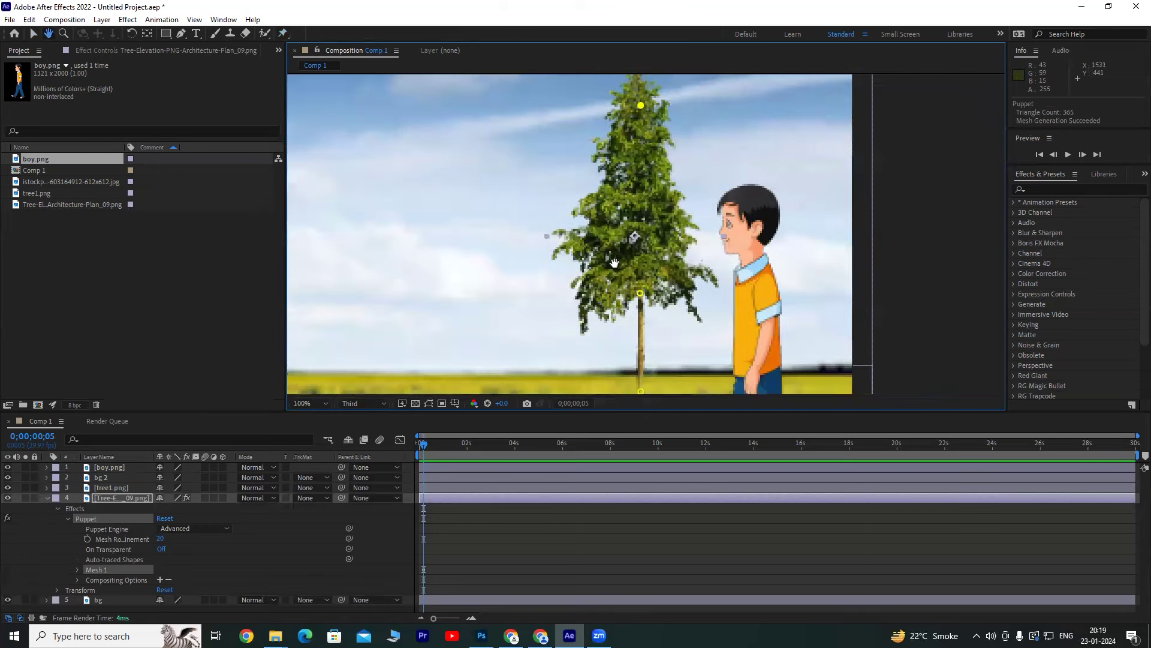
scroll(614, 289, "down", 2)
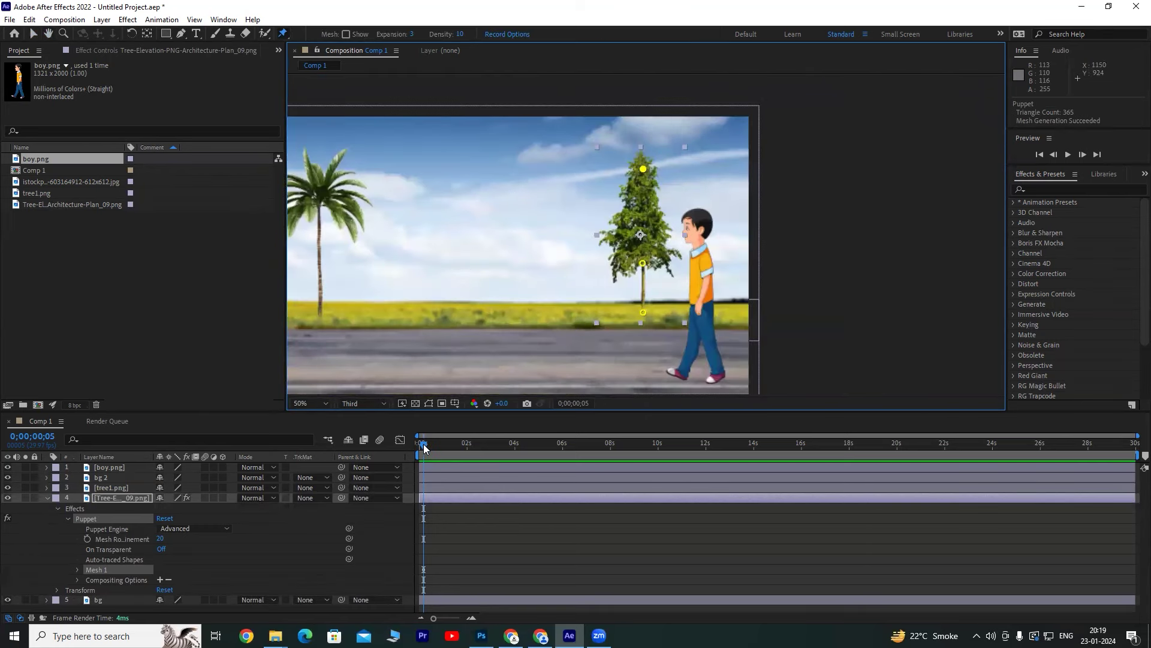
left_click_drag(425, 448, 461, 444)
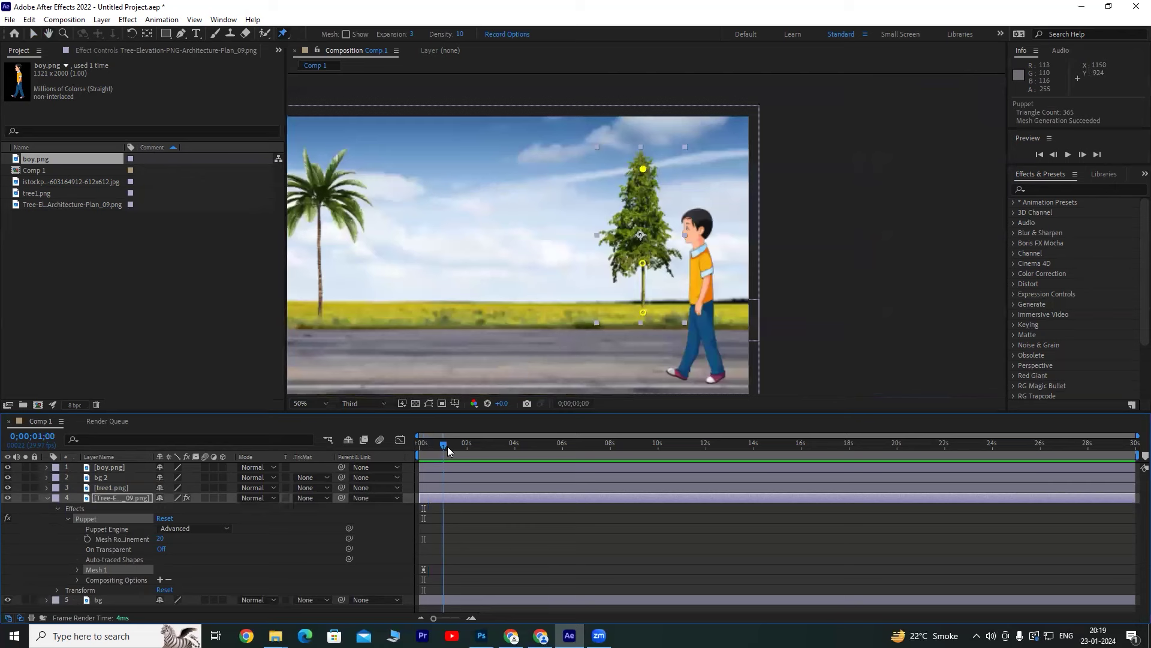
Keyframe the treetop and middle pins bending right and back at about 1;22, 3;12 and 5;18.
left_click_drag(642, 171, 655, 172)
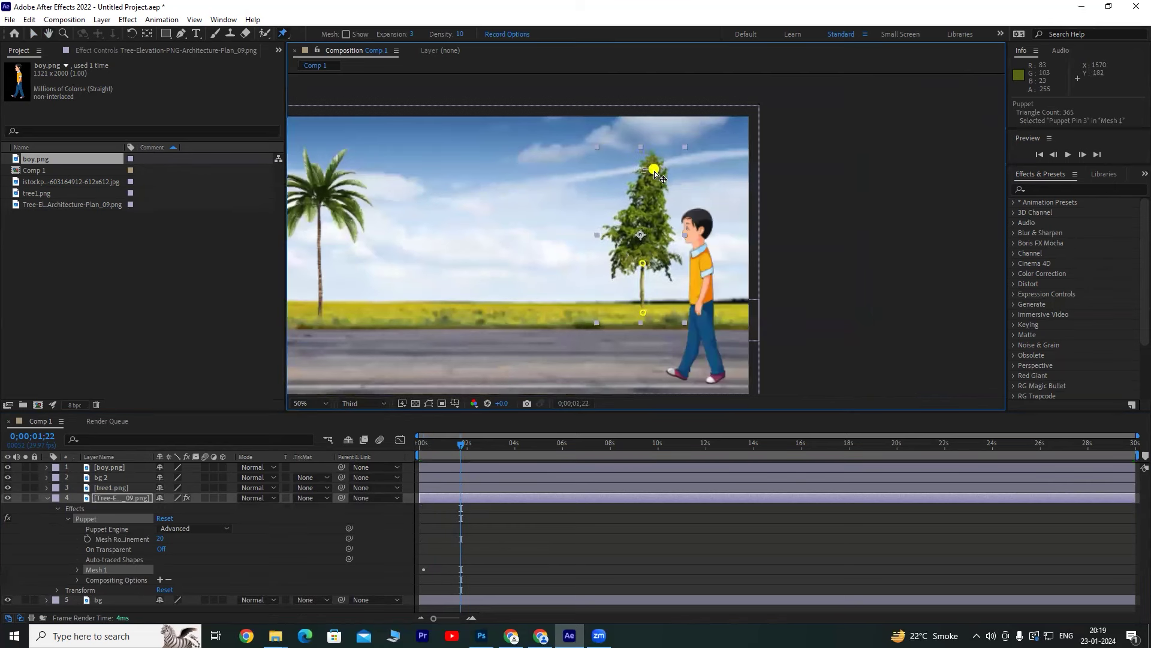
left_click(647, 224)
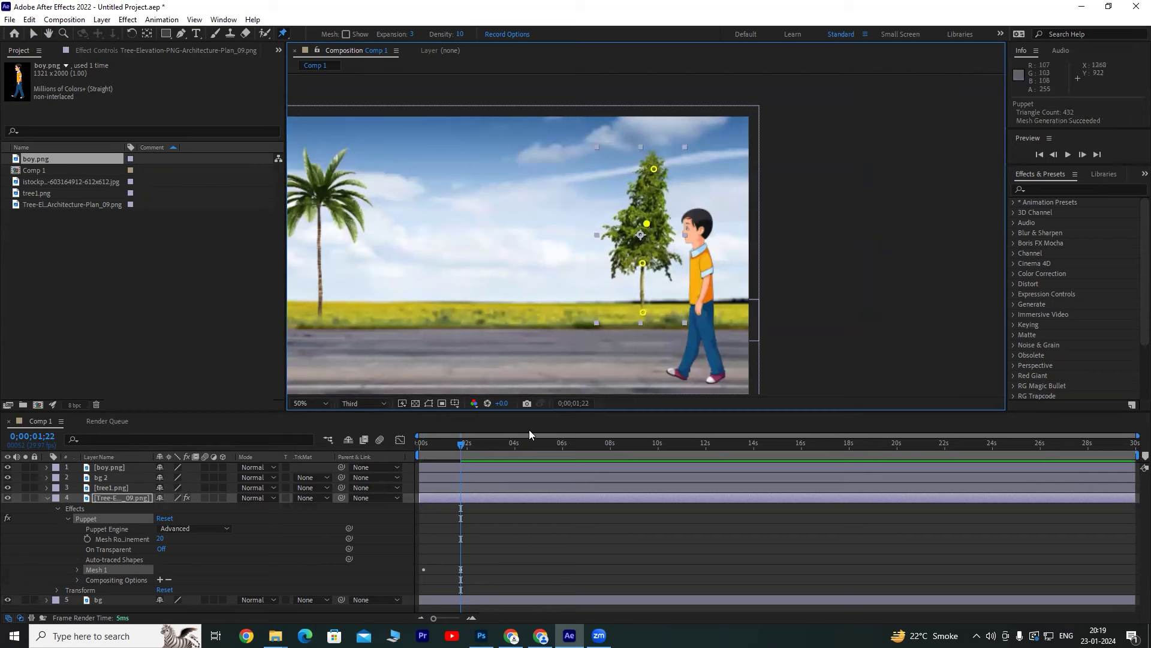
left_click_drag(461, 449, 500, 445)
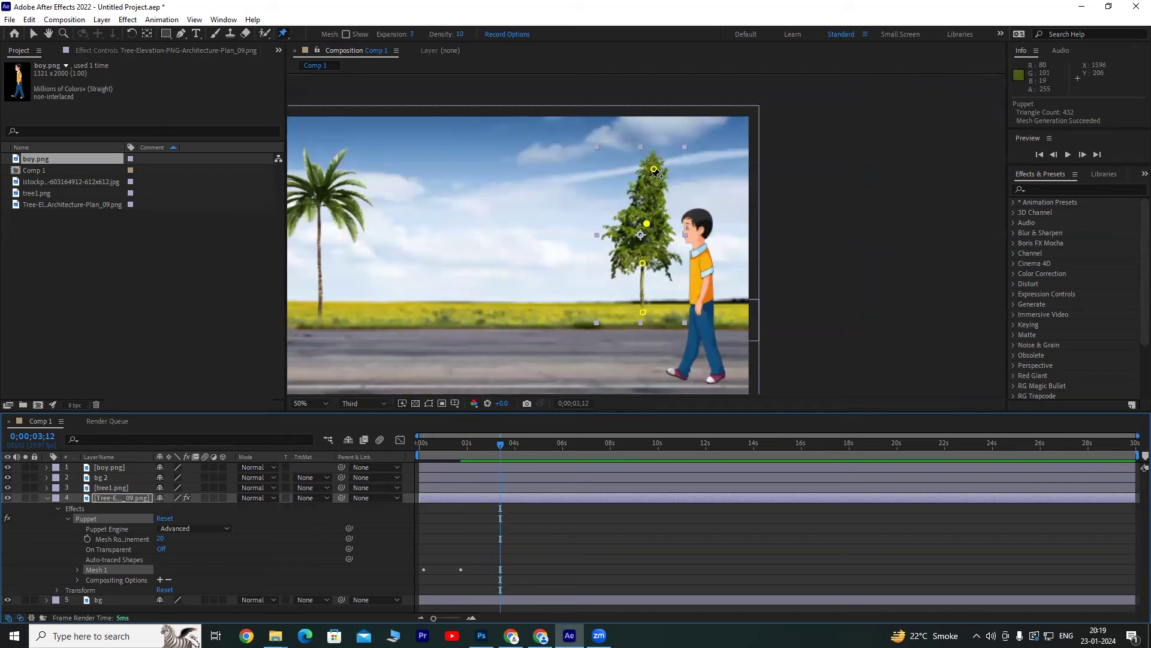
left_click_drag(654, 171, 635, 170)
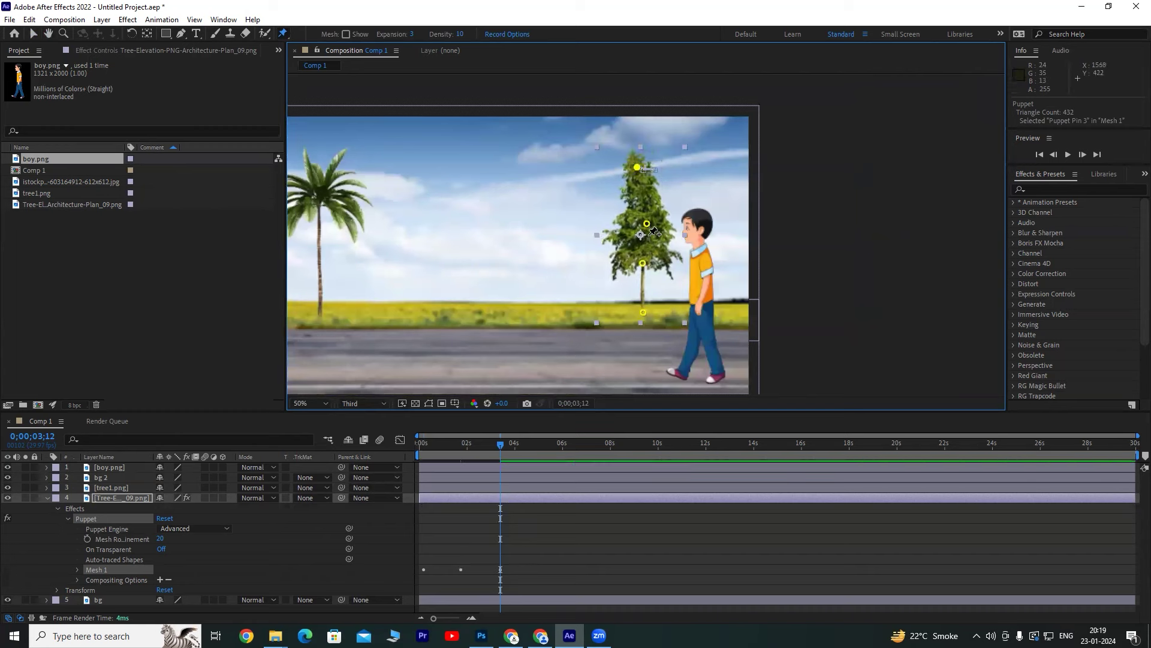
left_click_drag(647, 223, 646, 224)
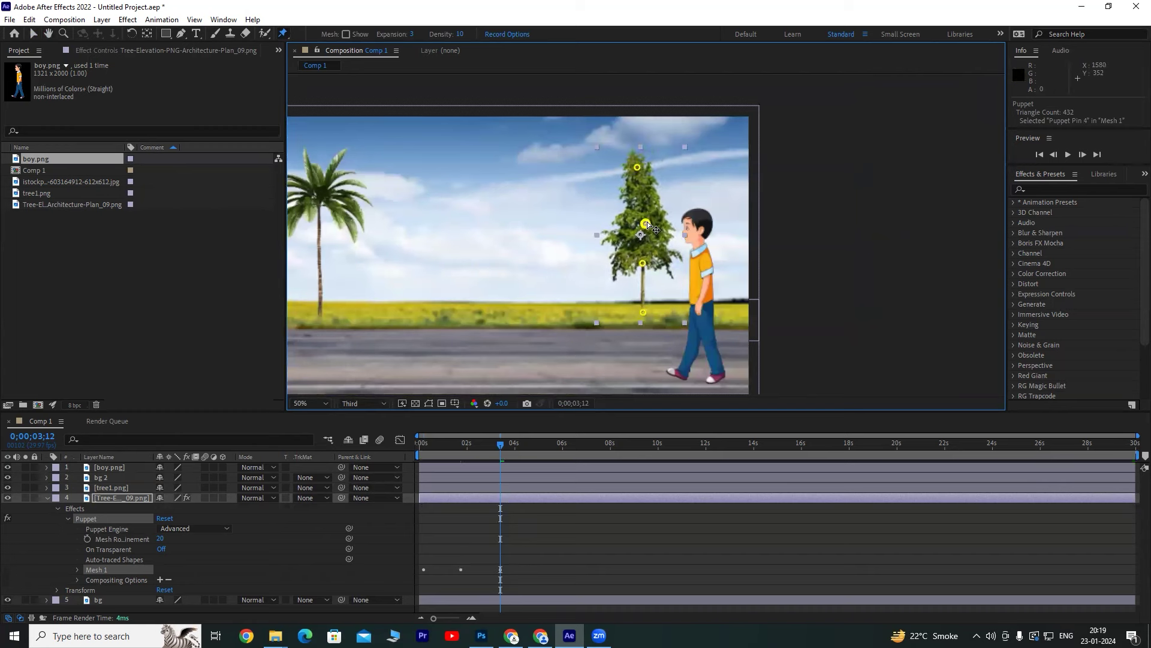
left_click_drag(503, 447, 554, 447)
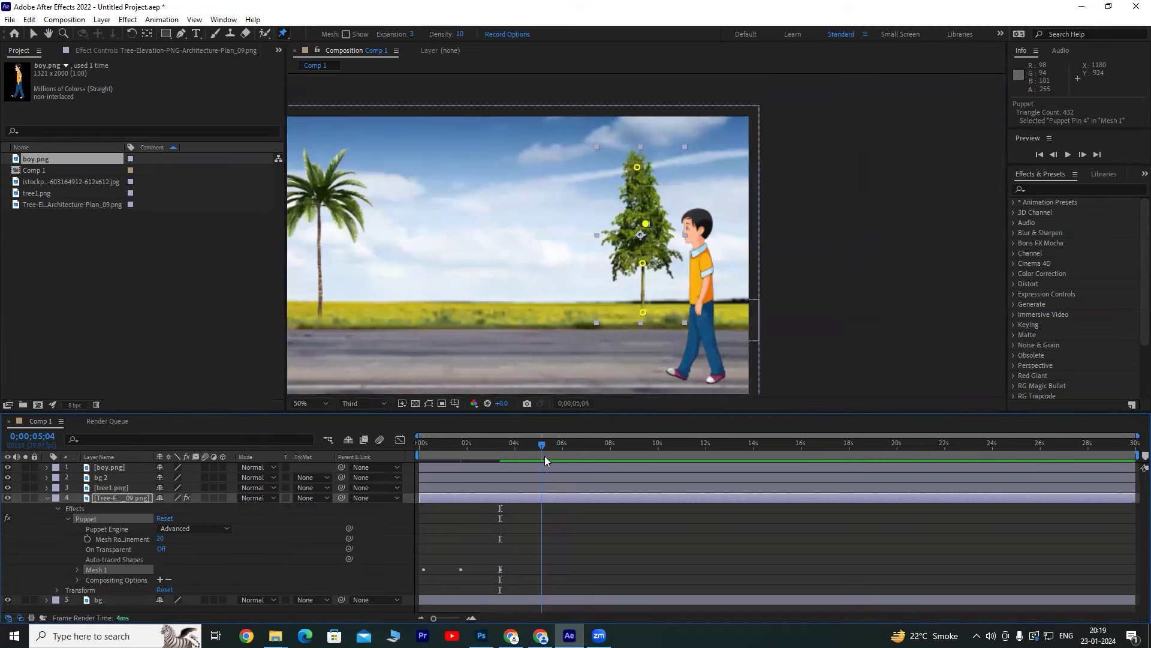
left_click_drag(637, 167, 653, 167)
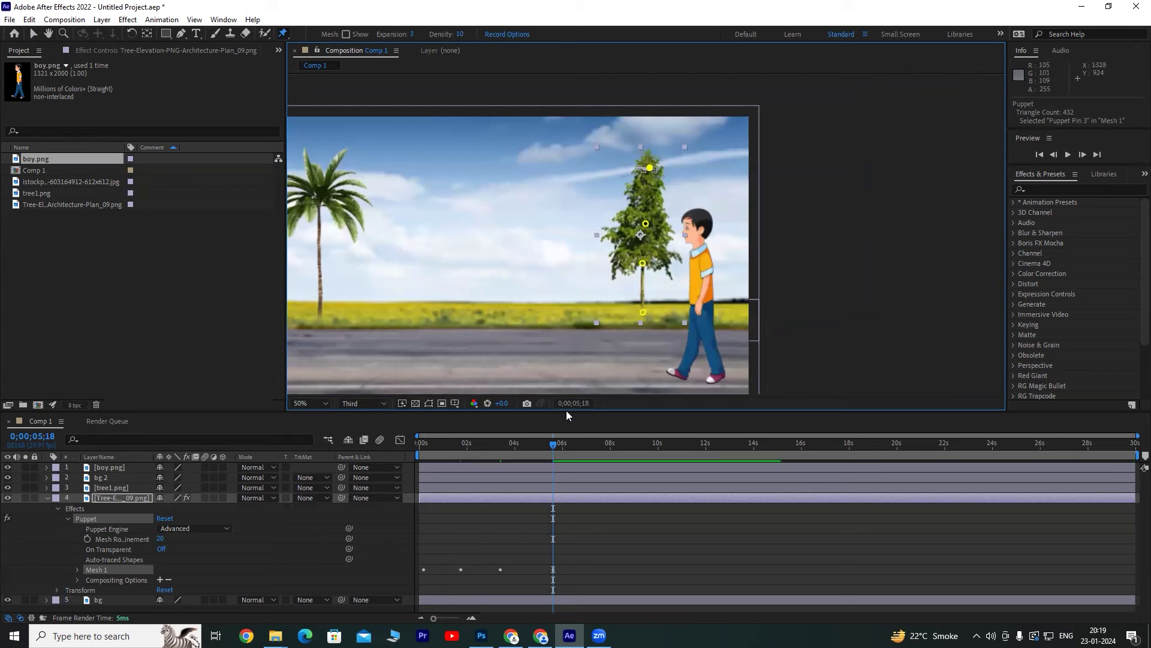
left_click_drag(553, 447, 619, 455)
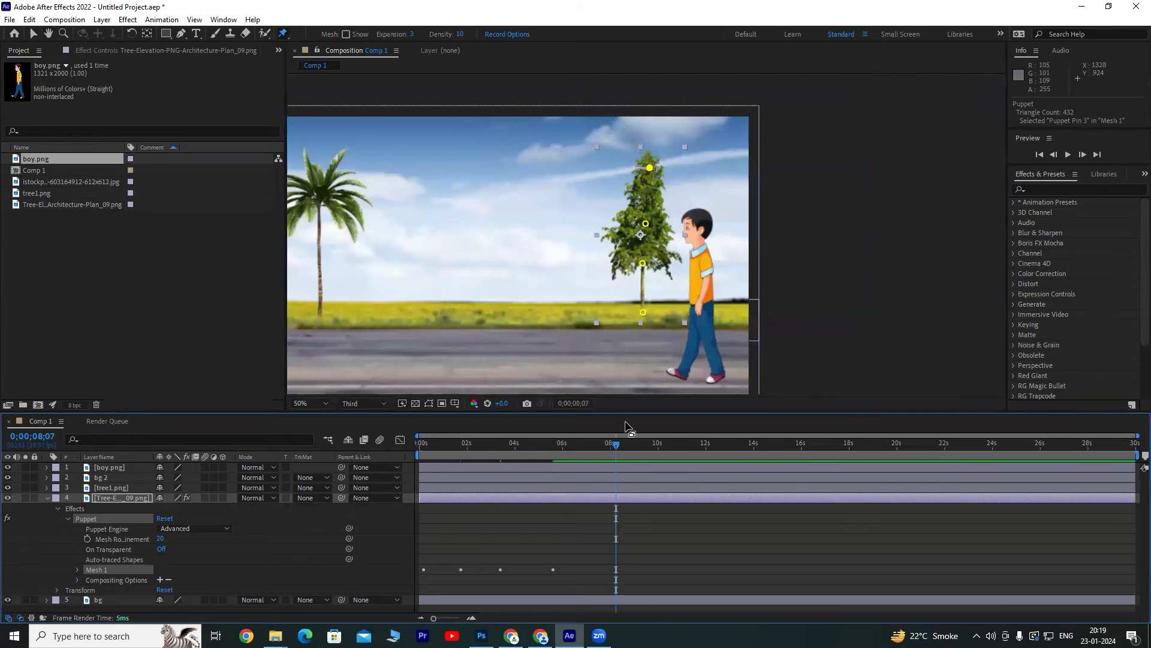
left_click_drag(651, 168, 640, 167)
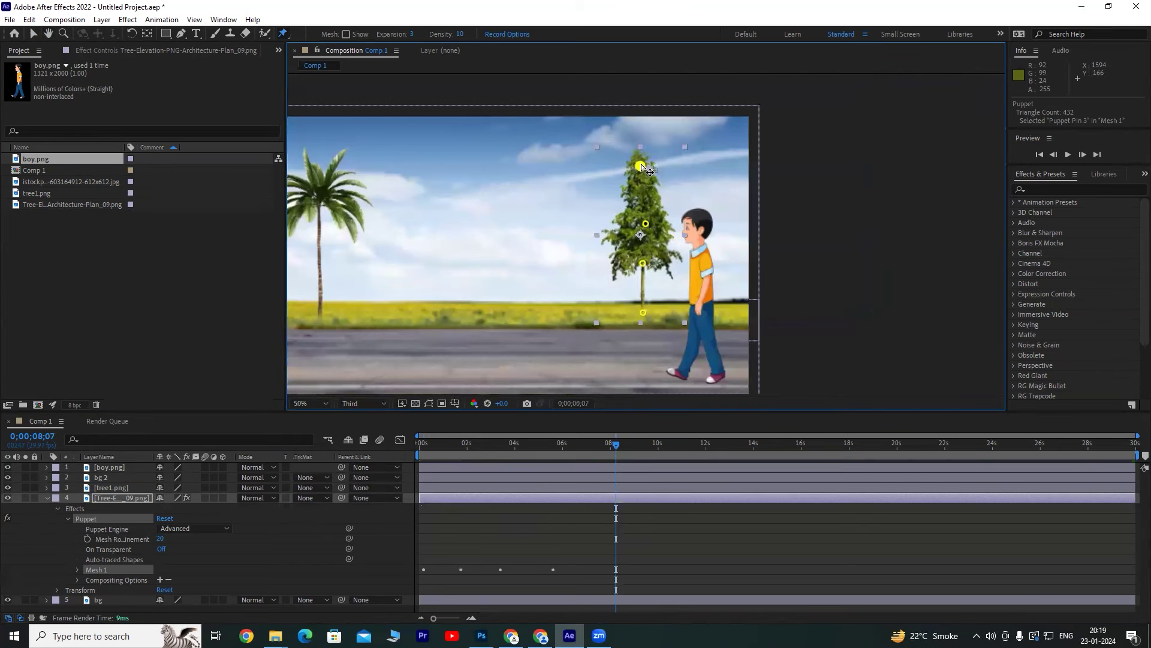
left_click_drag(646, 223, 642, 227)
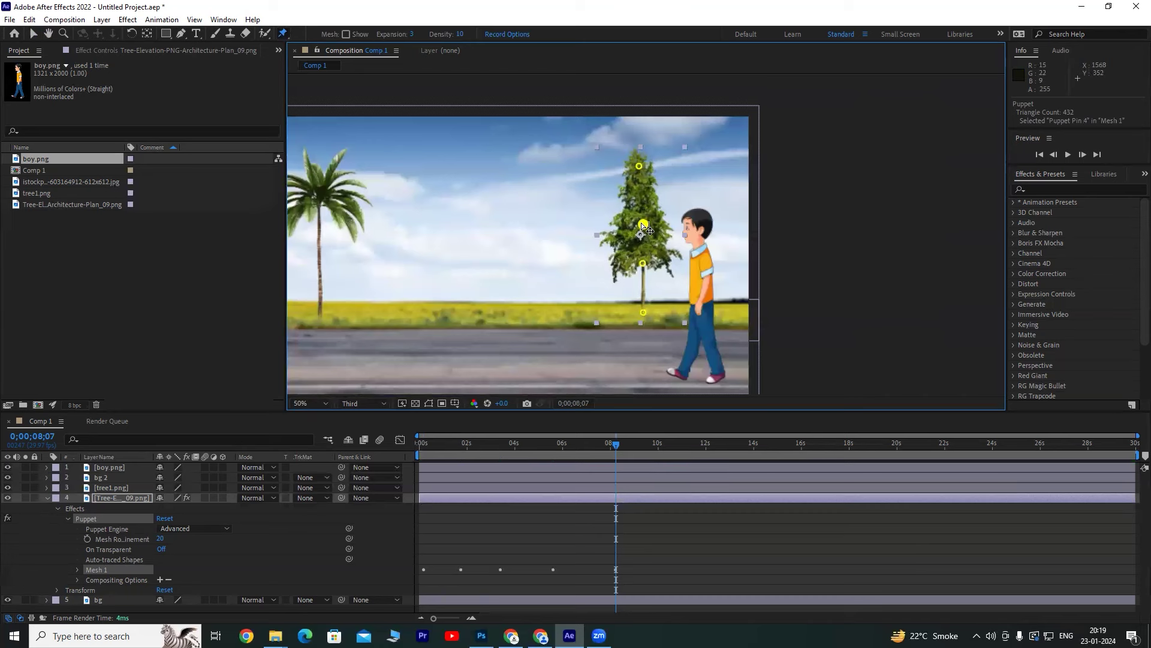
Preview the sway so far and expand Mesh > Deform to select the puppet pin keyframes.
left_click(267, 532)
key("space")
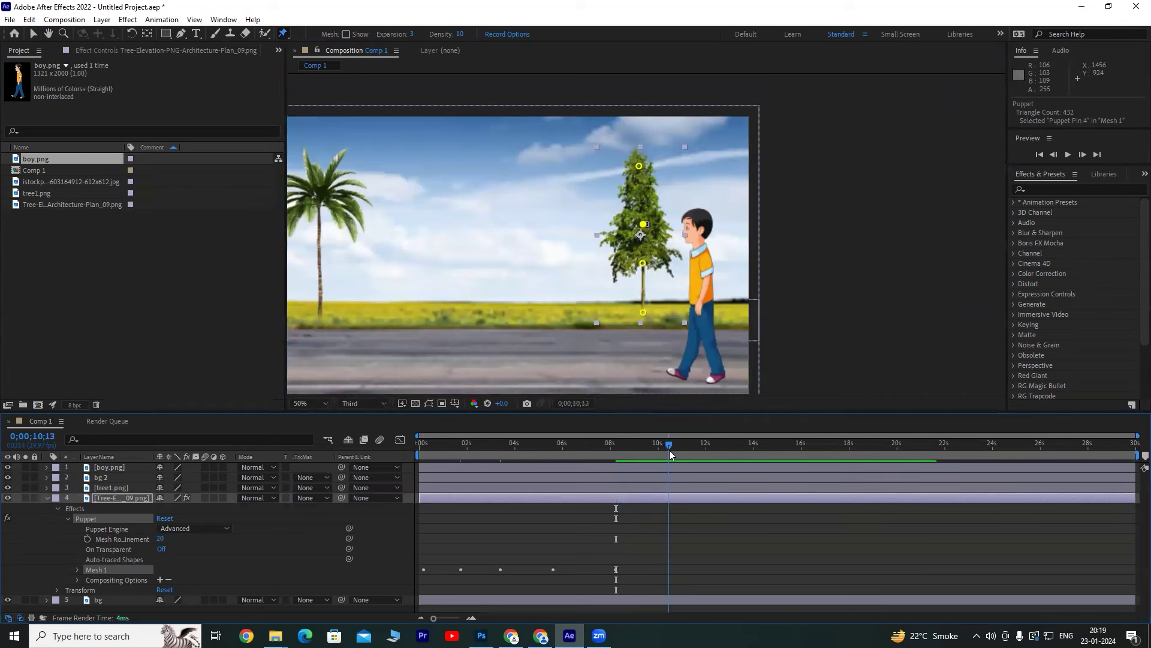
left_click(77, 570)
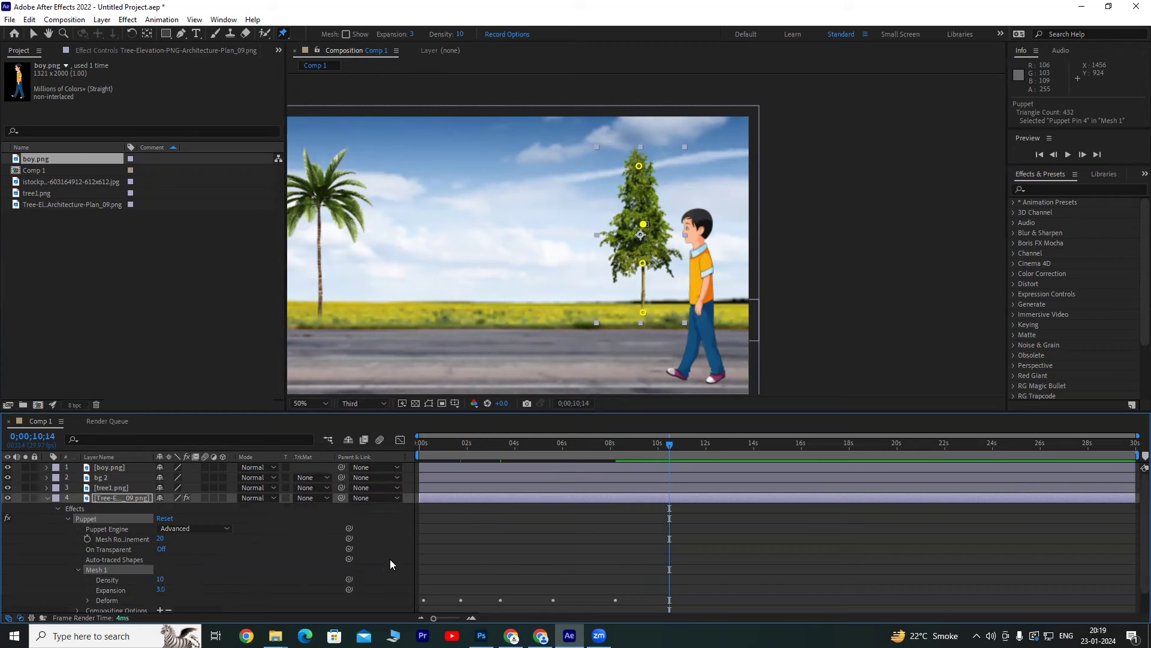
scroll(390, 559, "down", 1)
left_click(88, 577)
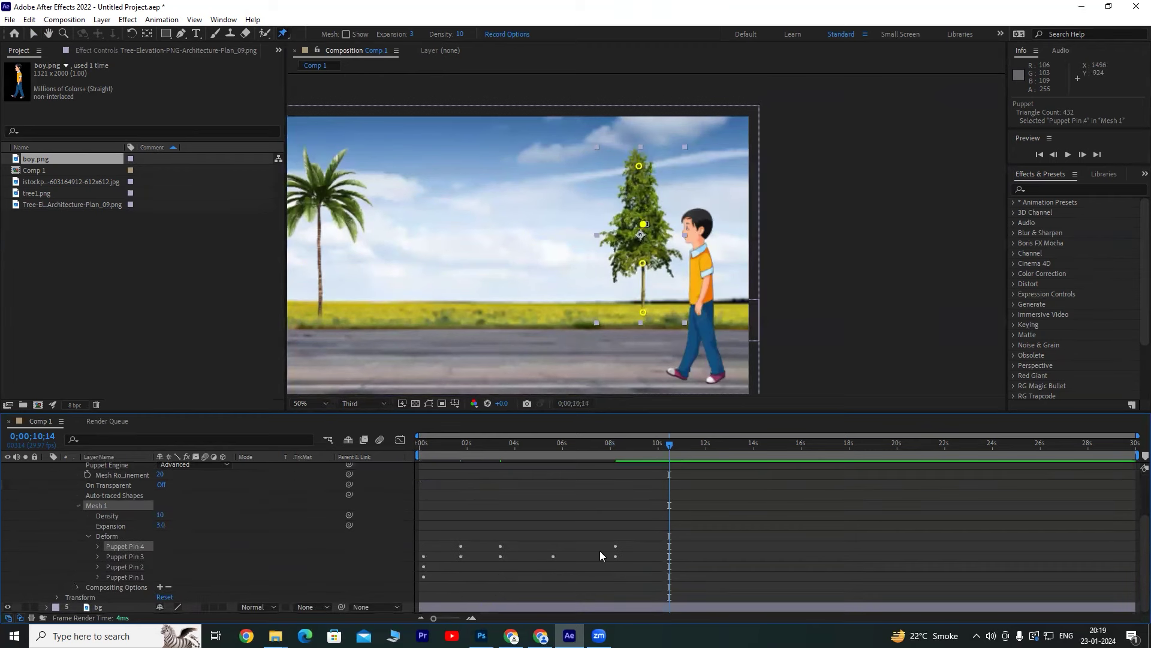
left_click_drag(639, 533, 422, 566)
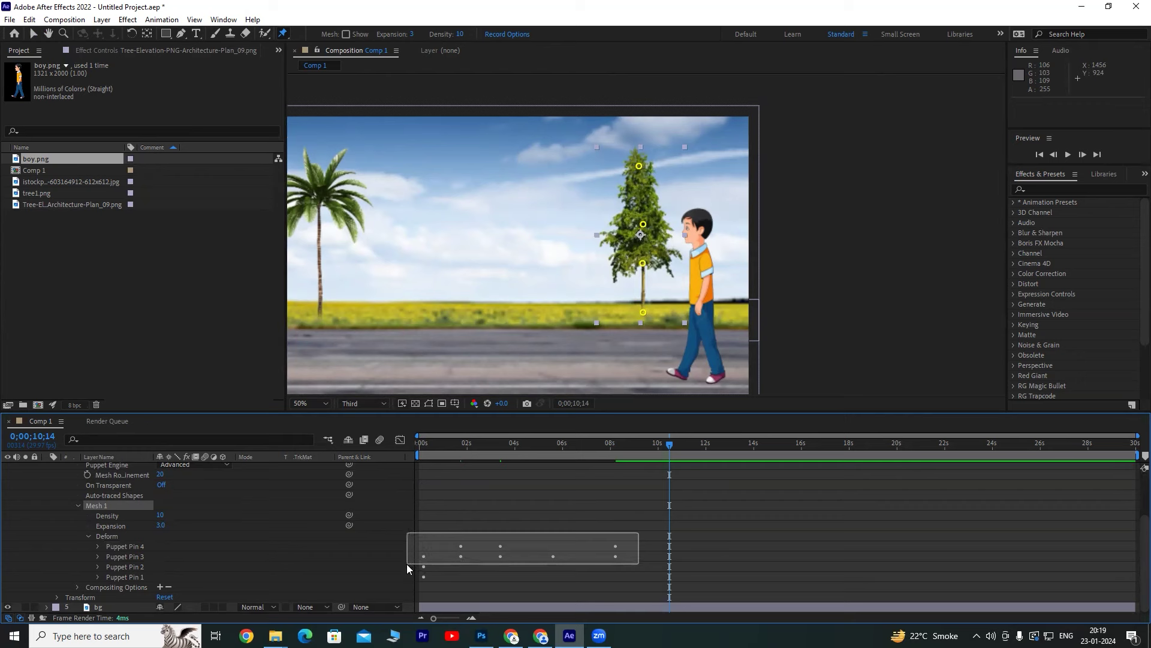
left_click_drag(423, 564, 407, 563)
Repeat Puppet Pin 4's sway keyframes later, pasting again at 19;13 and adding one near 22 seconds.
left_click(99, 546)
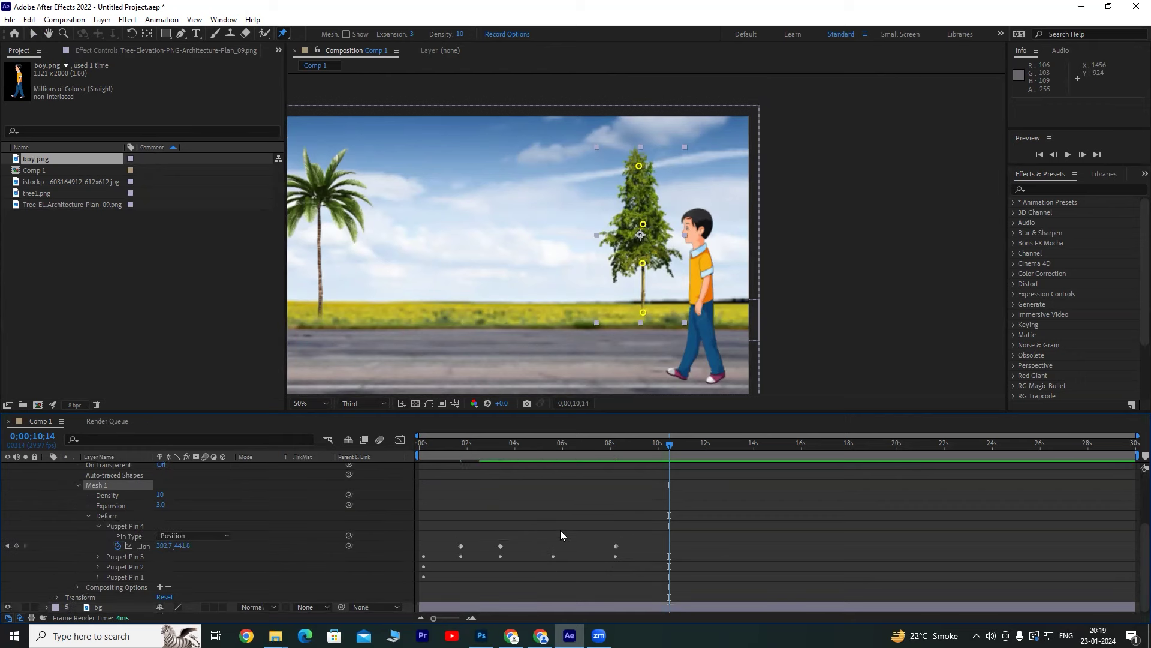
left_click_drag(635, 534, 420, 549)
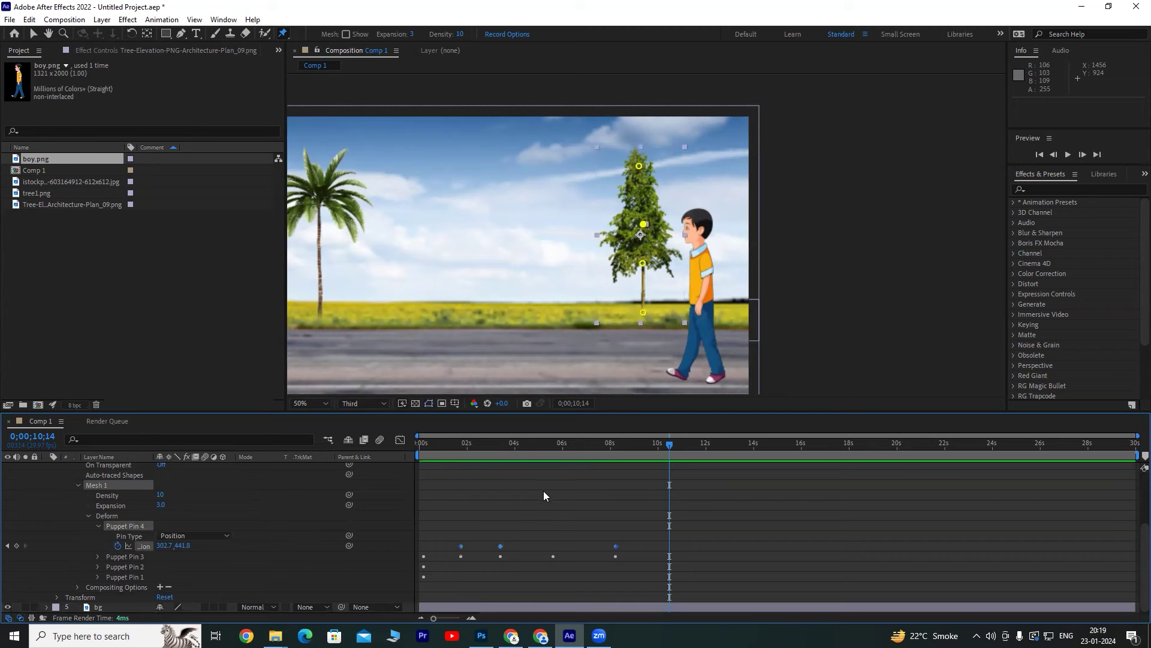
key("ctrl+v")
left_click_drag(783, 447, 885, 450)
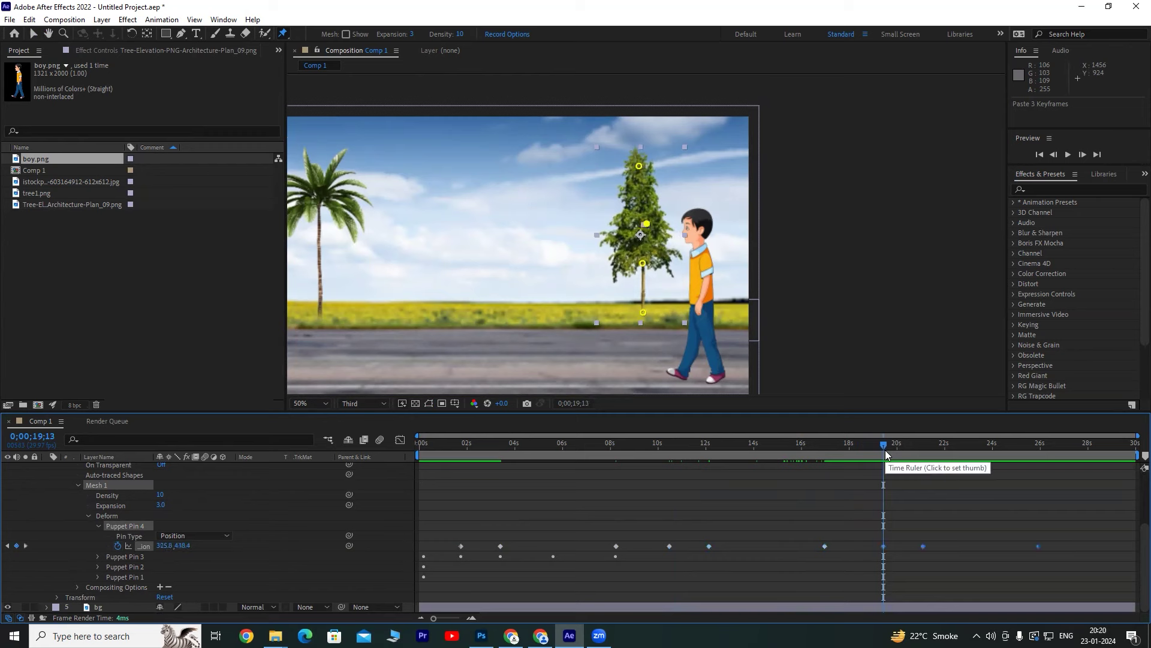
key("ctrl+v")
mouse_move(825, 547)
left_mouse_down()
mouse_move(793, 546)
mouse_move(953, 564)
mouse_move(905, 546)
left_mouse_up()
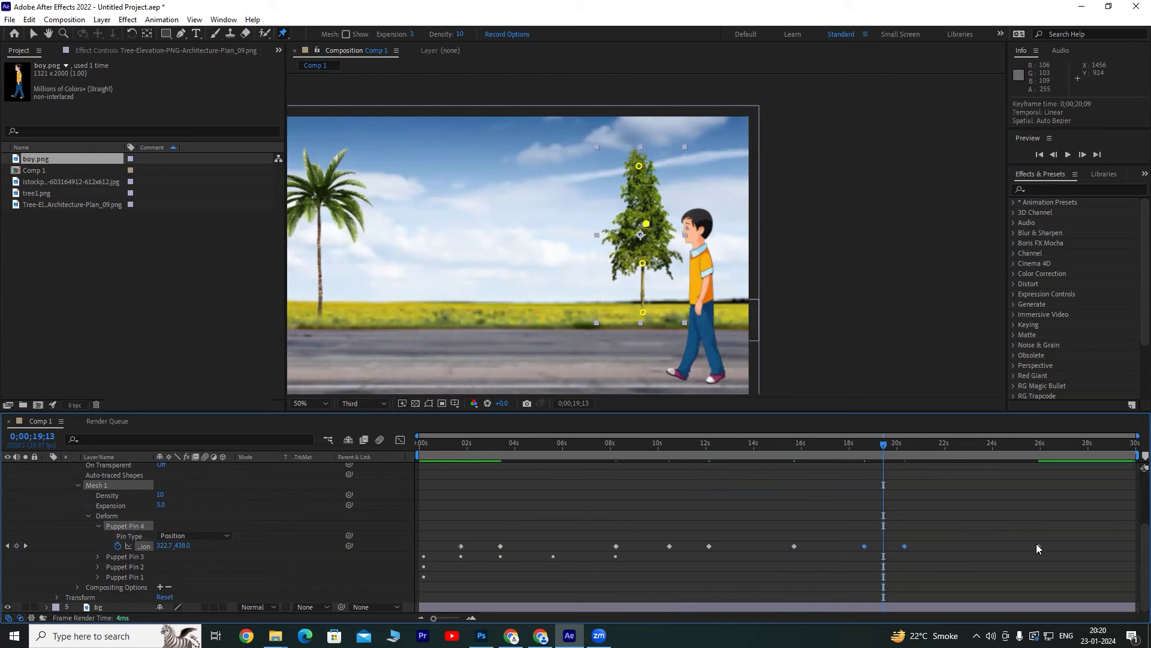
left_click(959, 545)
Paste Puppet Pin 3's five keyframes at 10;13 and 20;10, then preview the tree from the start.
left_click(98, 556)
left_click_drag(625, 569, 403, 579)
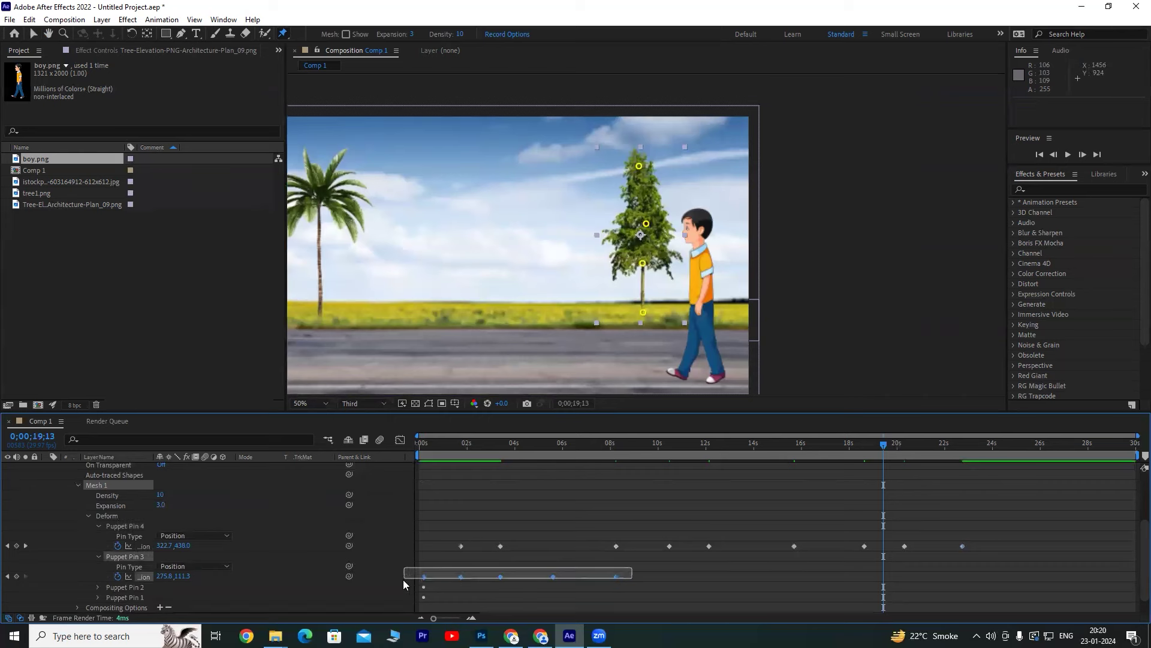
left_click_drag(675, 444, 670, 451)
key("ctrl+v")
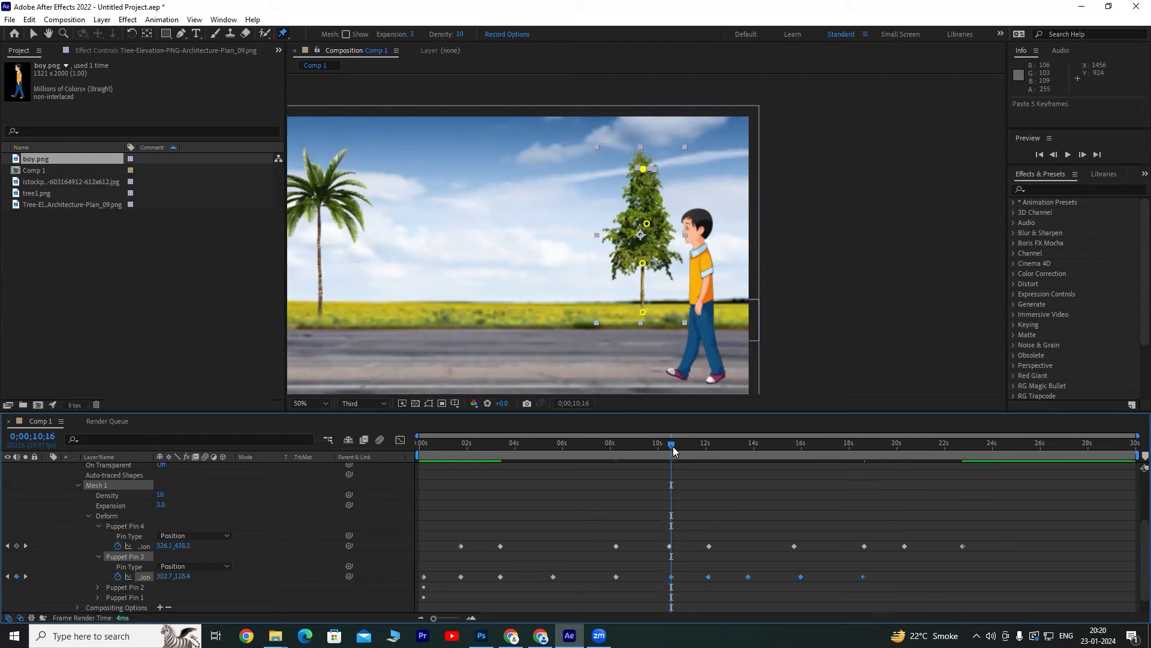
mouse_move(719, 453)
left_mouse_down()
mouse_move(889, 453)
mouse_move(906, 466)
left_mouse_up()
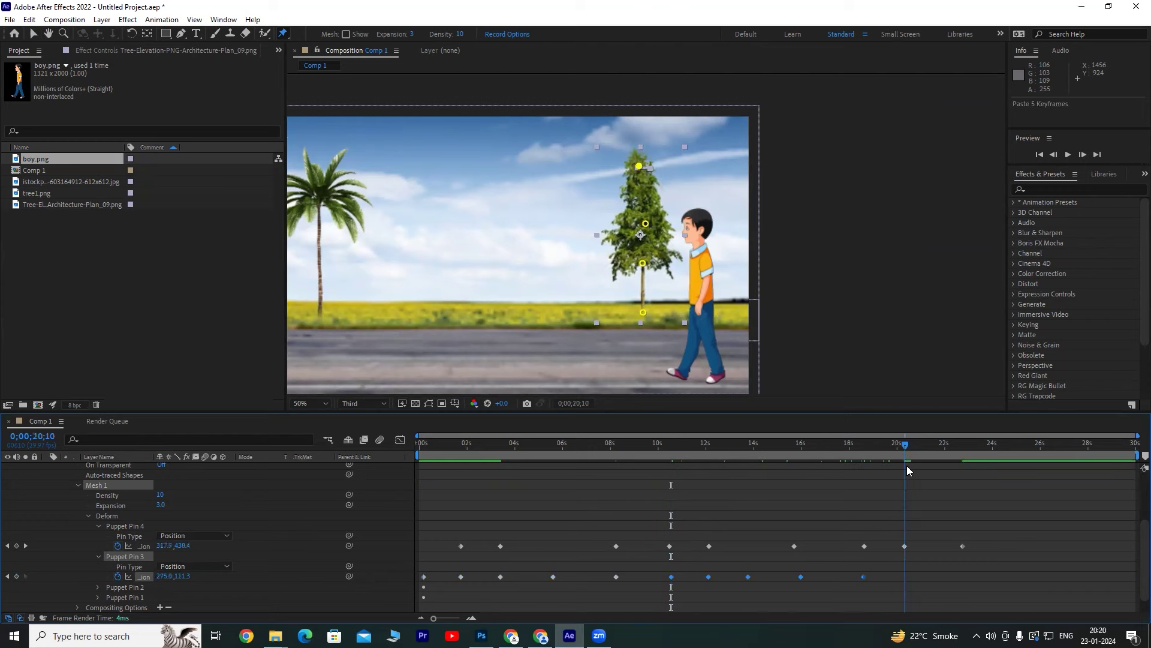
key("ctrl+v")
key("Home")
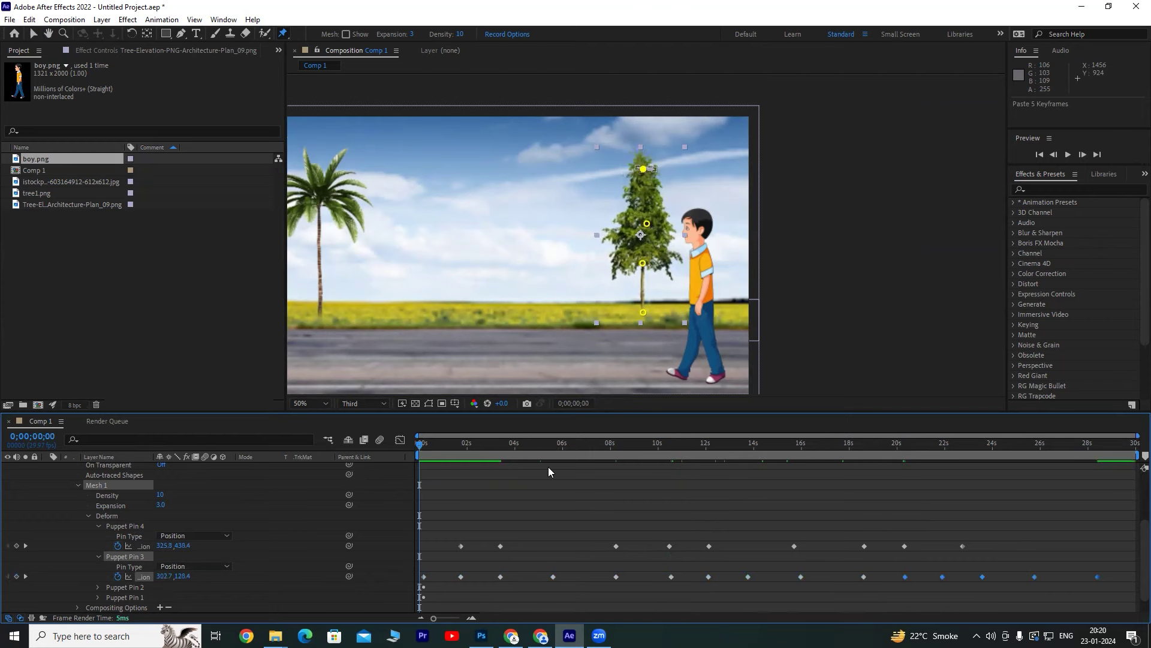
key("space")
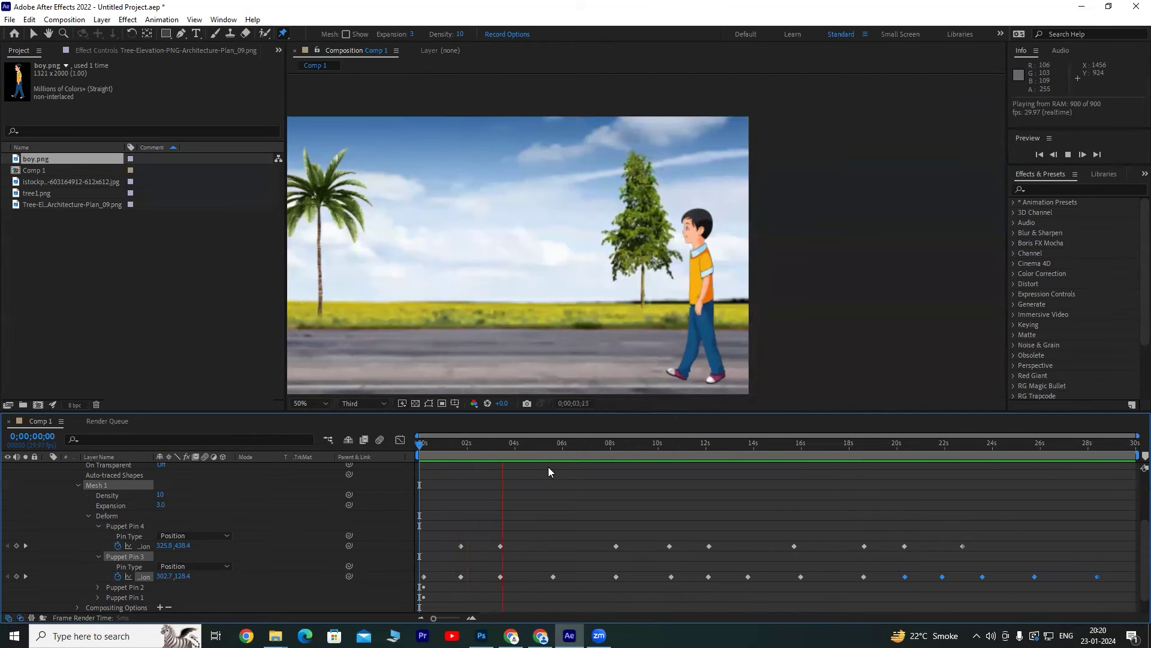
Apply Easy Ease (F9) to all Puppet Pin 3 and 4 keyframes and preview the smoothed sway.
key("space")
left_click_drag(1114, 530, 413, 577)
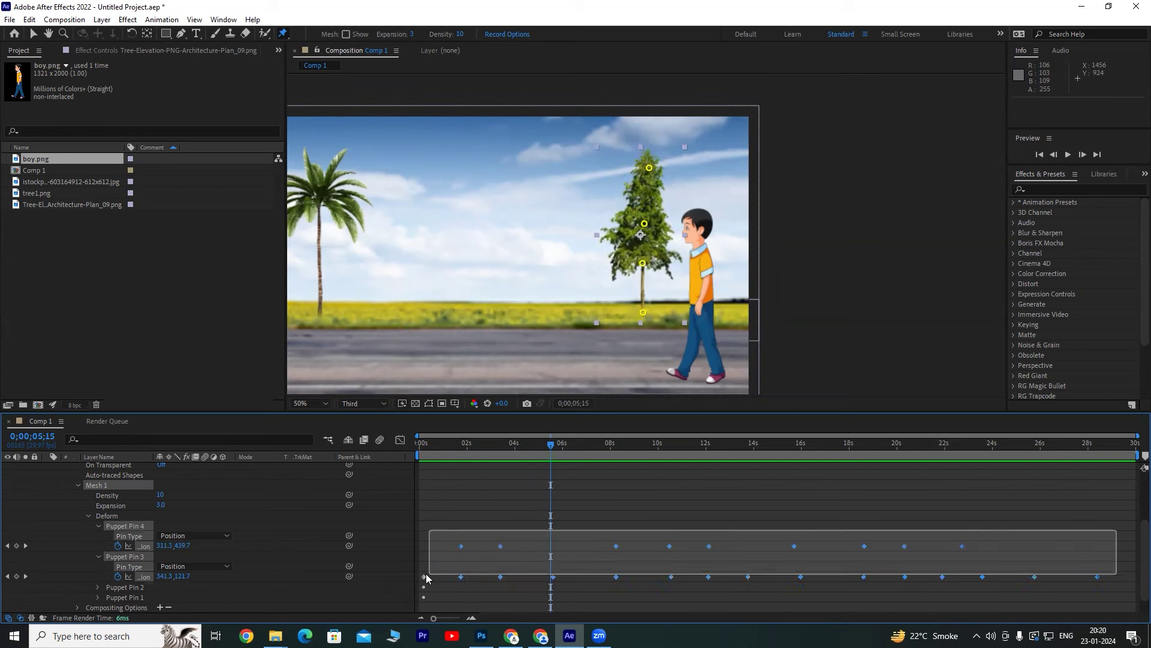
key("F9")
key("space")
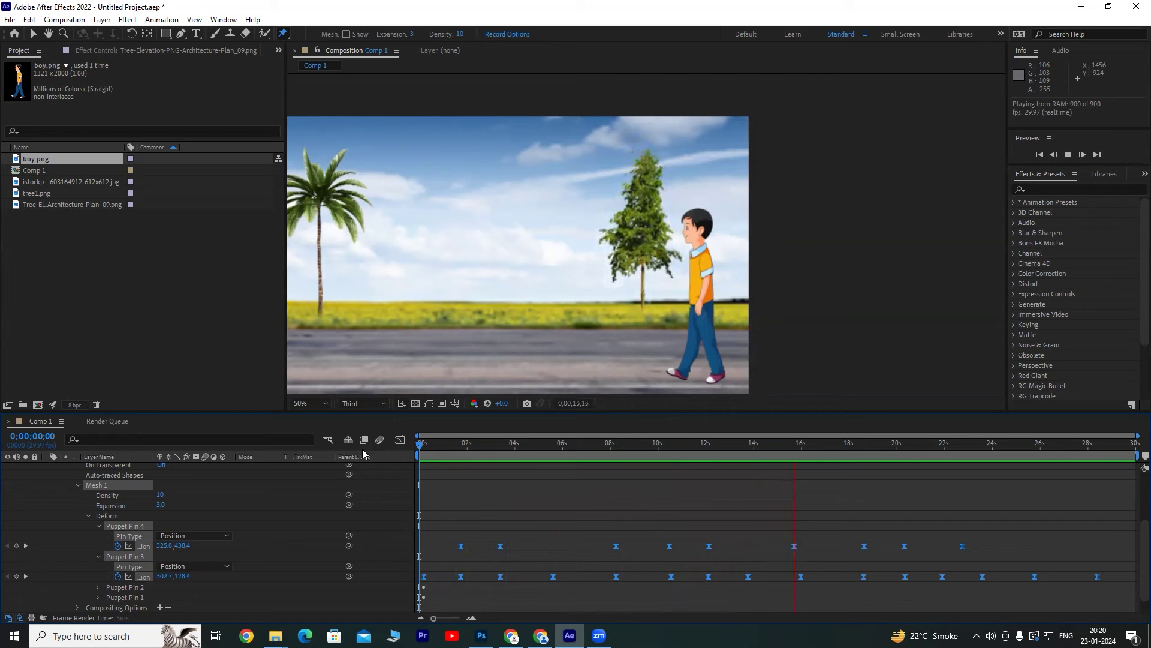
left_click_drag(511, 447, 427, 447)
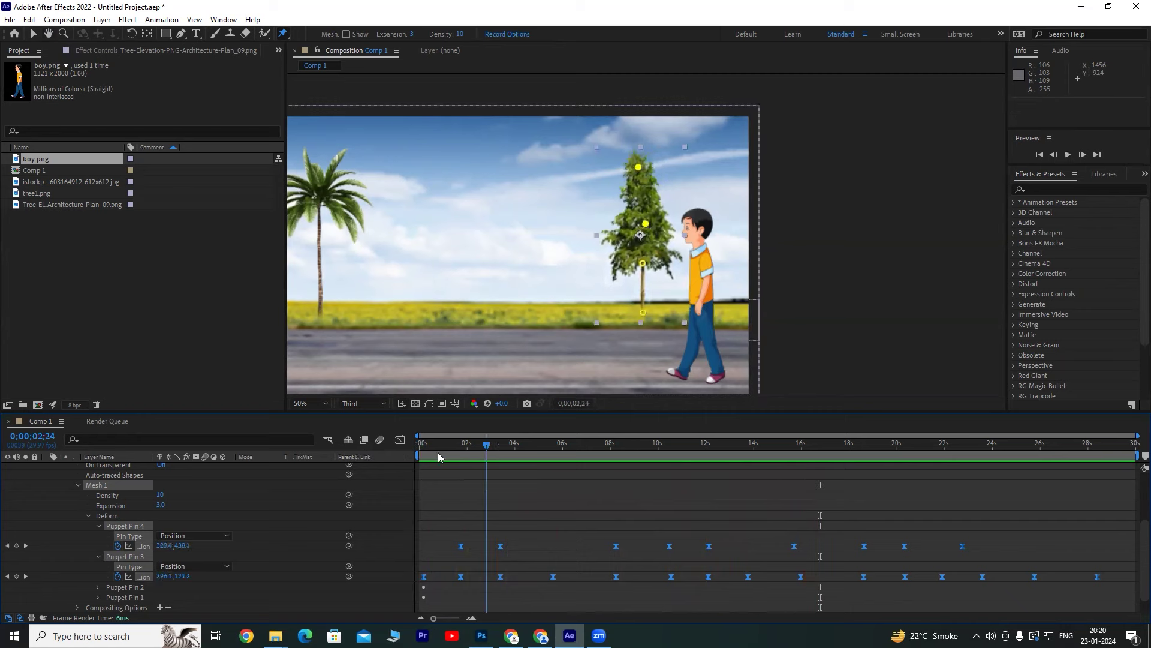
left_click(78, 485)
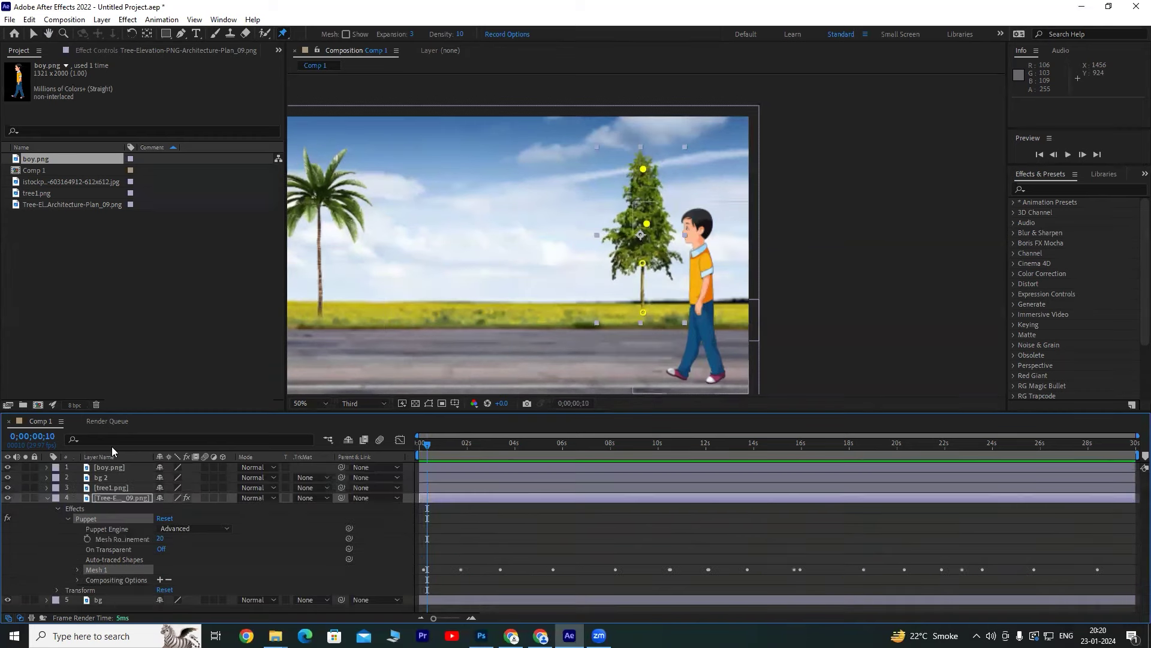
With the Puppet Pin tool at frame 7, select the palm tree1.png layer and pin its trunk base.
left_click(48, 498)
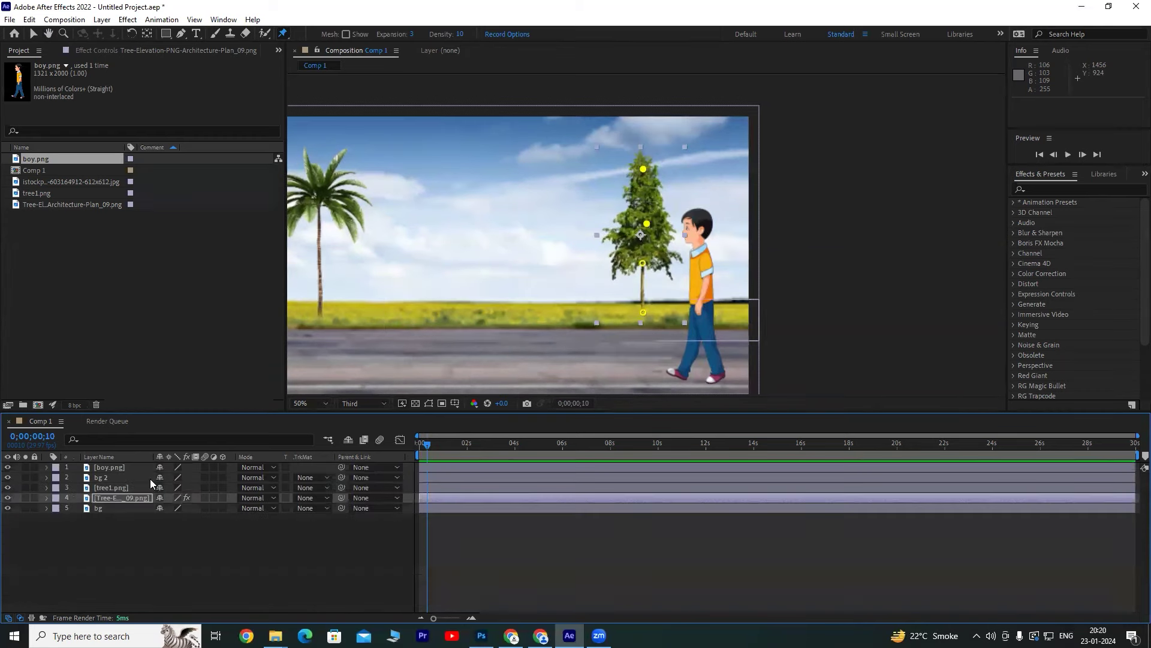
left_click_drag(463, 236, 659, 243)
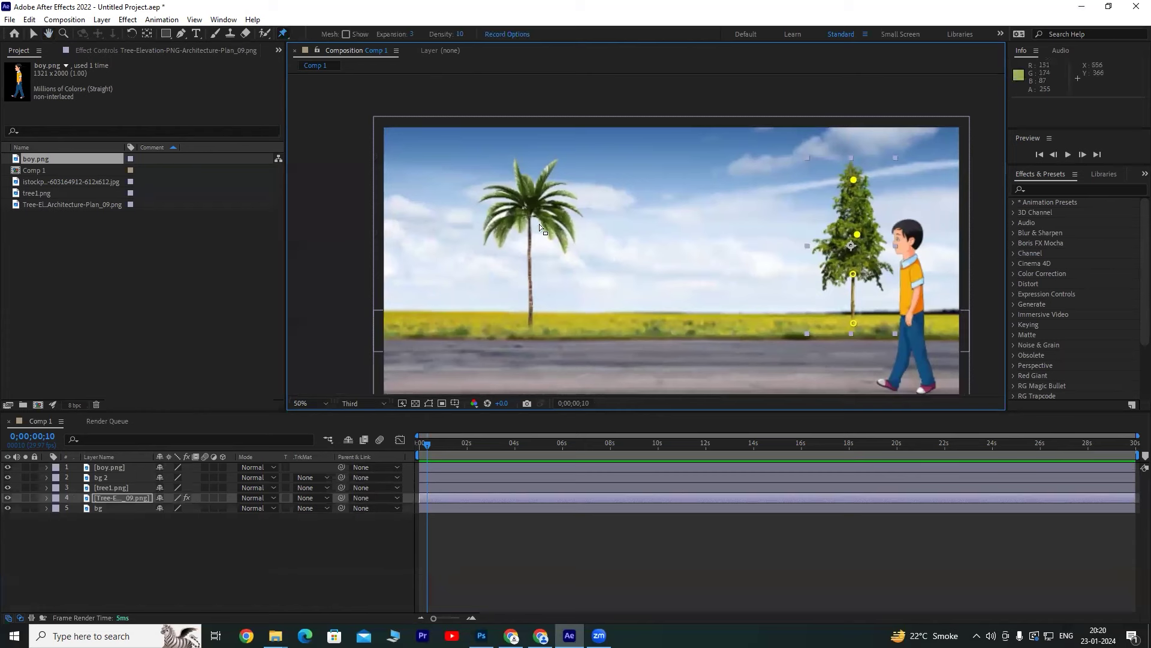
key("ctrl+p")
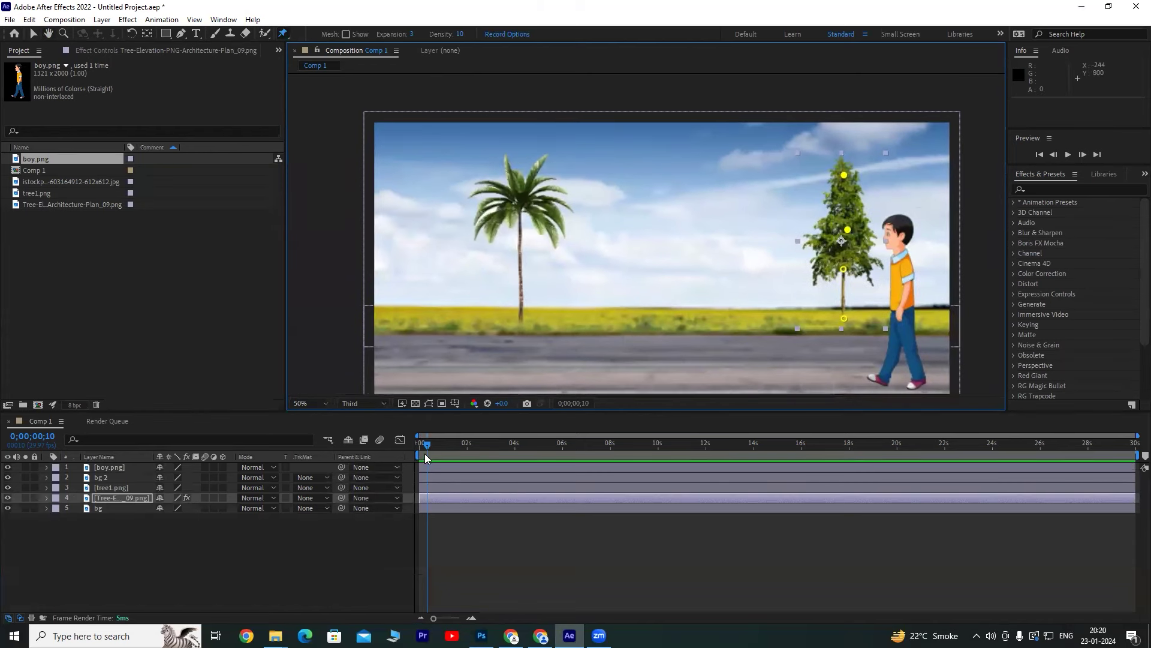
left_click_drag(429, 446, 426, 446)
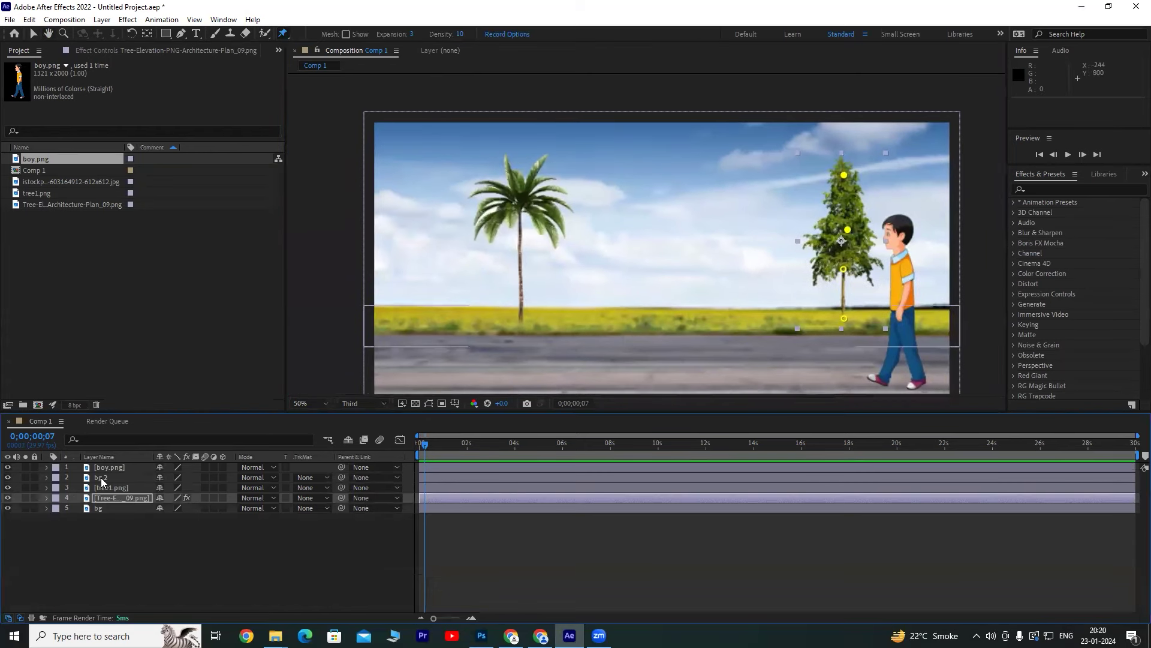
left_click(118, 487)
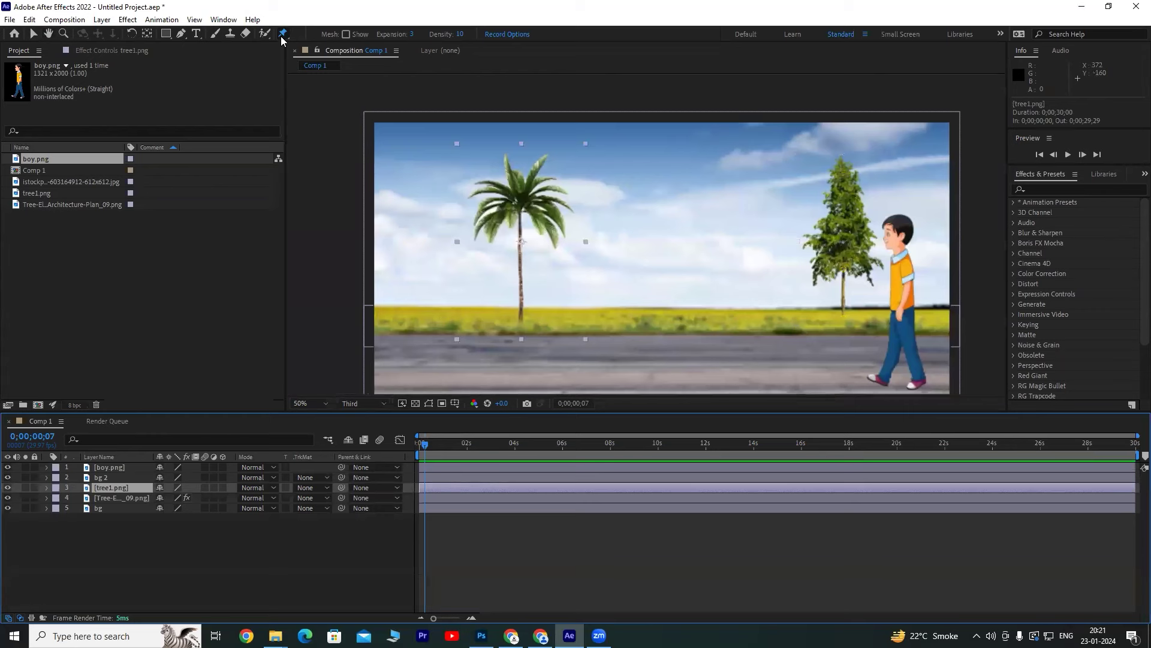
left_click(520, 322)
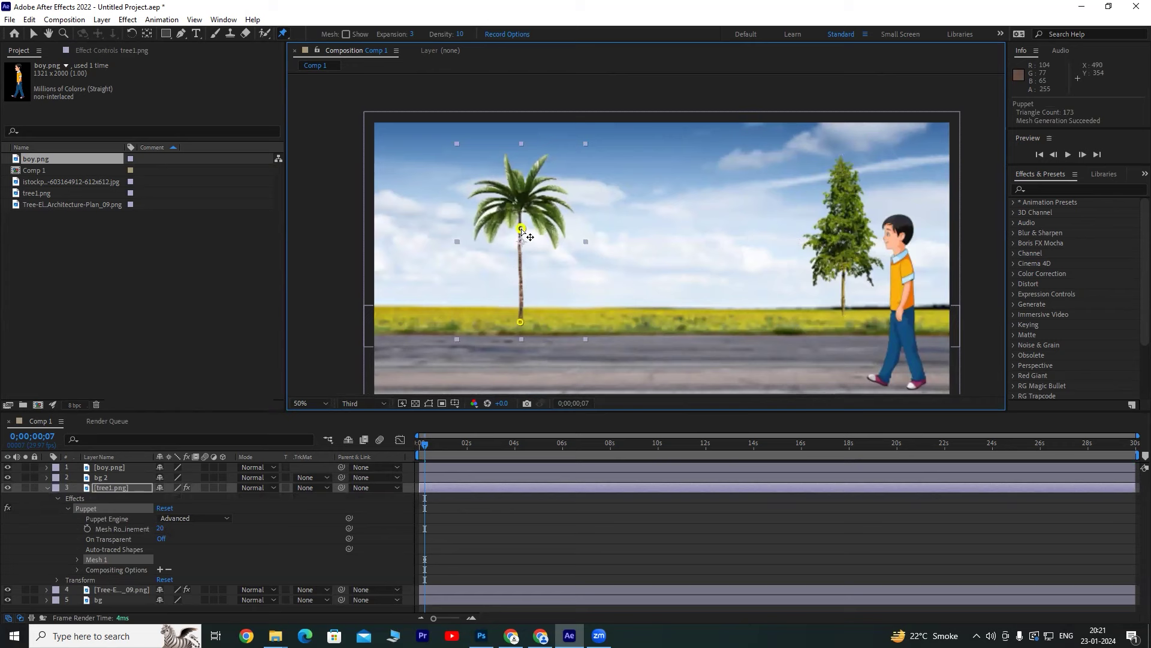
Pin the palm's trunk top, right and left fronds, and its crown centre near 2 seconds.
left_click(520, 195)
left_click(546, 157)
left_click(570, 209)
left_click(551, 199)
left_click(508, 193)
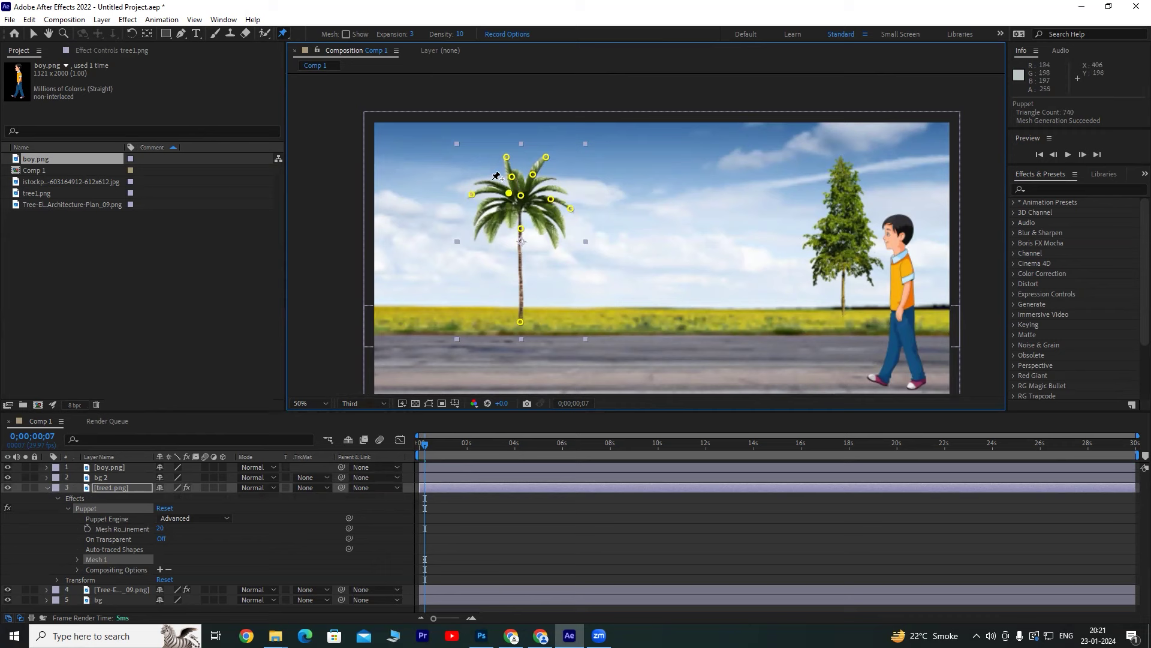
left_click(478, 181)
left_click(495, 186)
left_click_drag(424, 444, 476, 447)
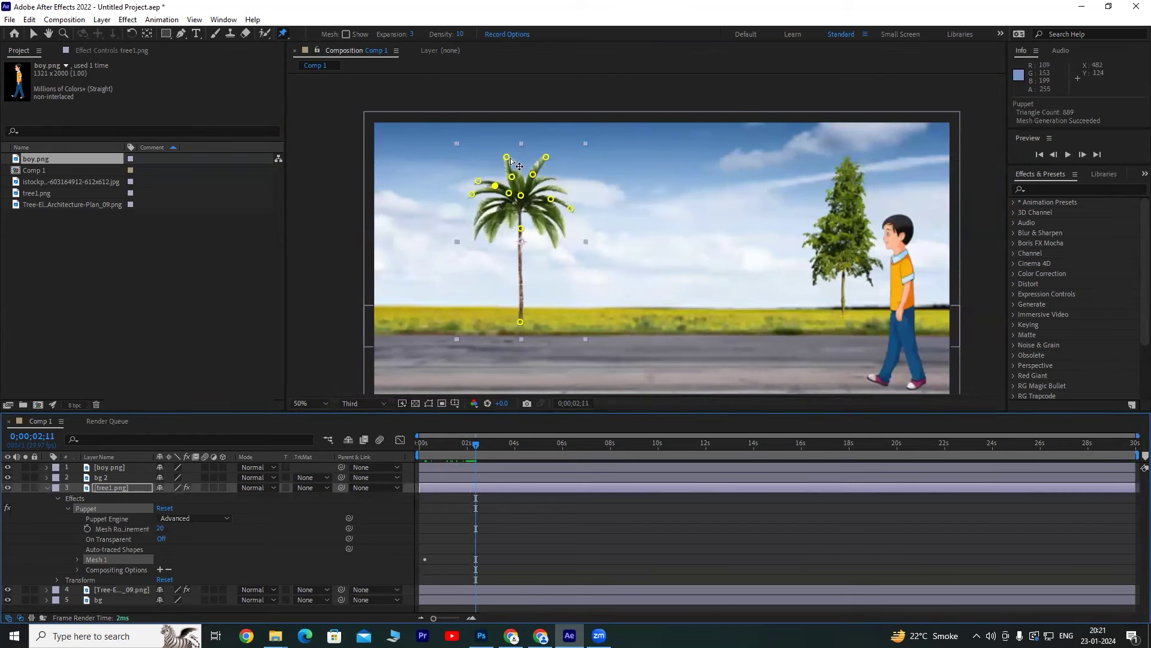
left_click(520, 210)
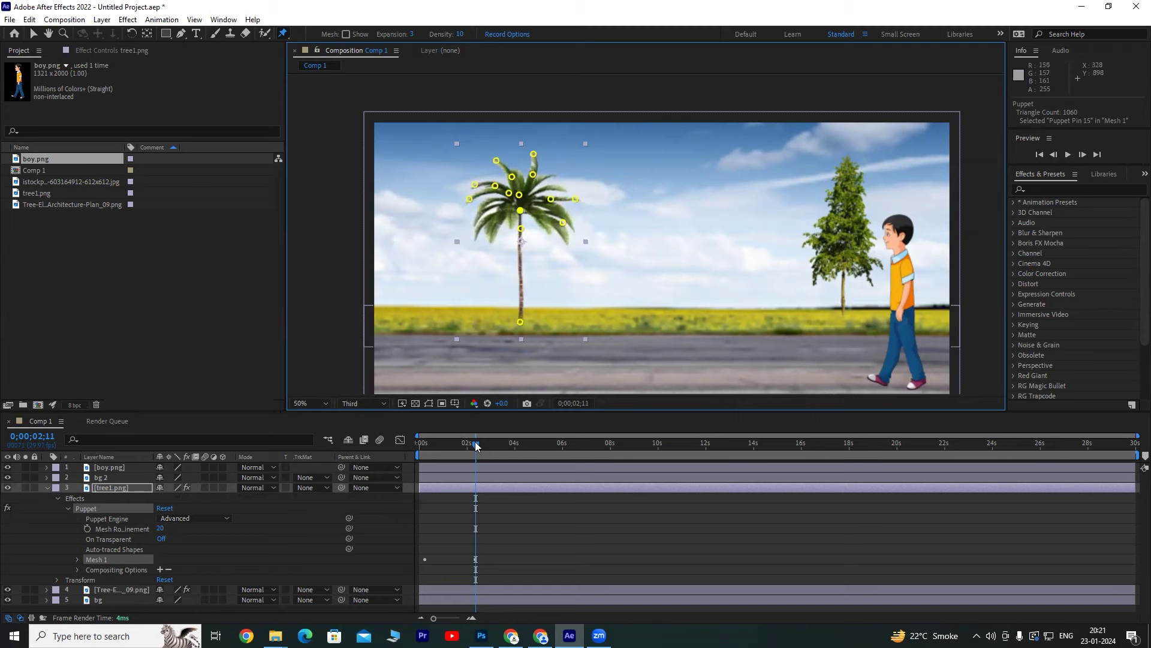
At 4;07, bend the palm's top to the right and pull the right fronds down to record keyframes.
mouse_move(476, 445)
left_mouse_down()
mouse_move(431, 447)
mouse_move(521, 450)
left_mouse_up()
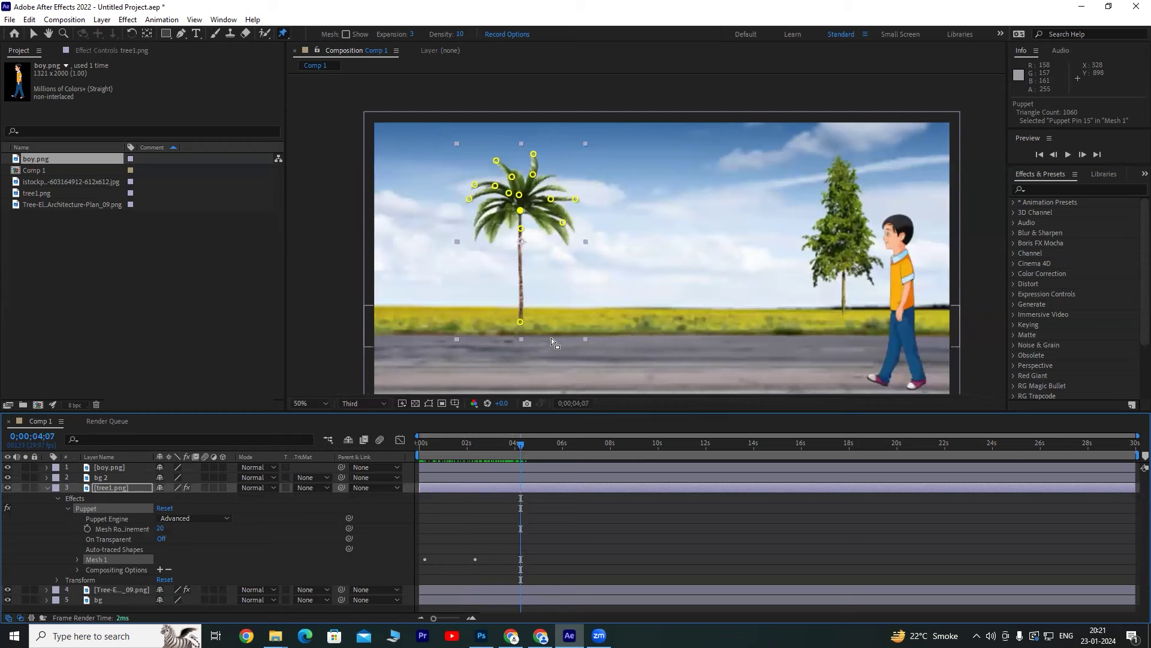
mouse_move(534, 154)
left_mouse_down()
mouse_move(552, 160)
mouse_move(504, 162)
mouse_move(471, 190)
left_mouse_up()
left_click_drag(575, 199, 559, 227)
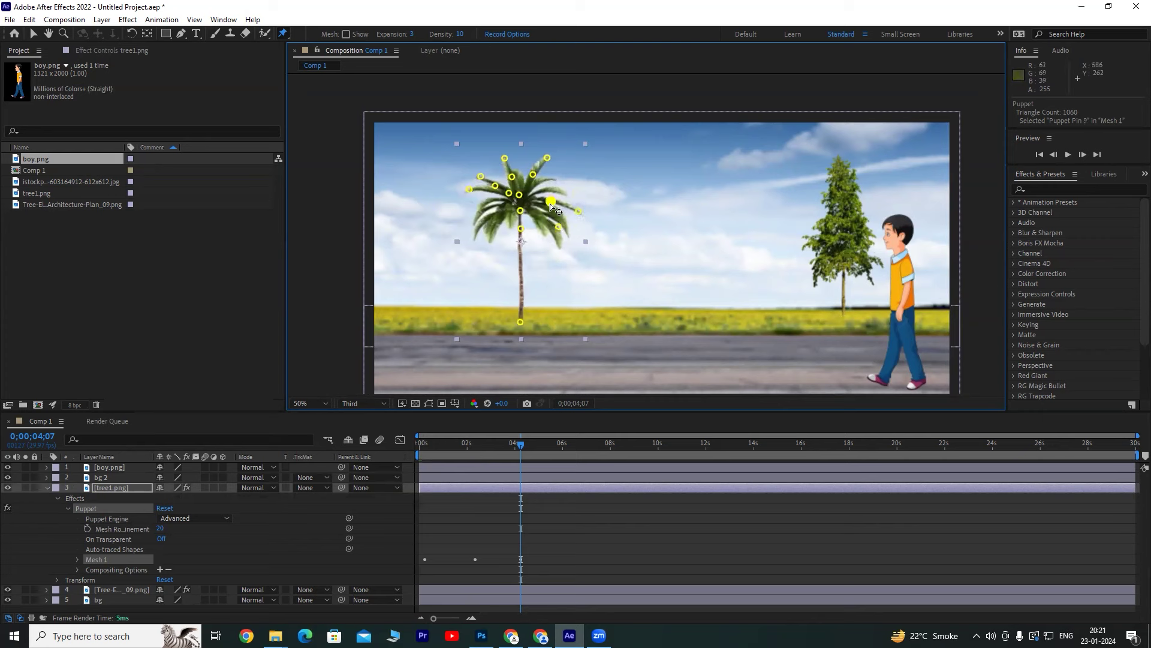
left_click_drag(578, 211, 522, 213)
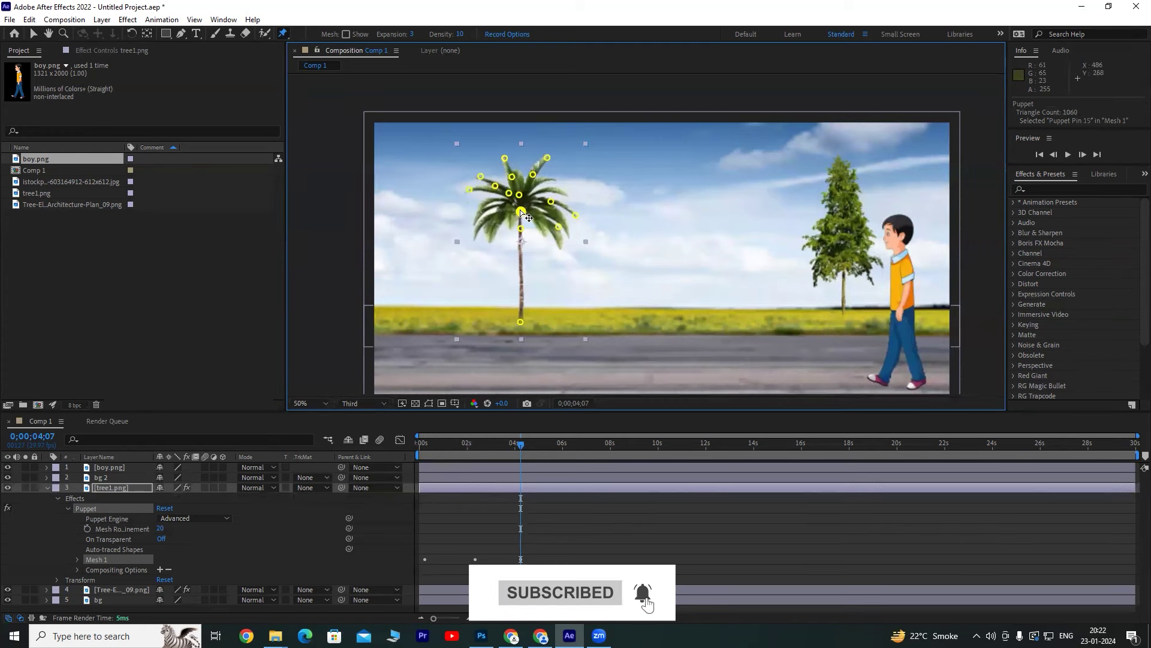
left_click(76, 560)
Expand Mesh 1 > Deform and select Puppet Pin 15's two Position keyframes.
scroll(615, 508, "down", 1)
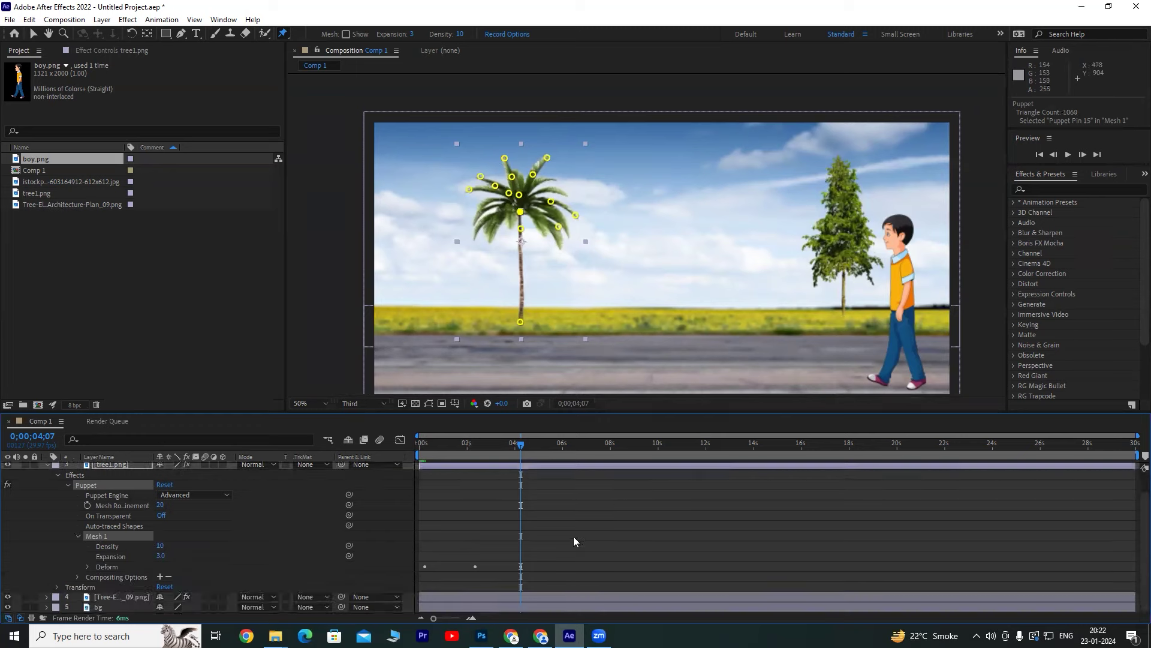
left_click(87, 566)
scroll(521, 548, "down", 4)
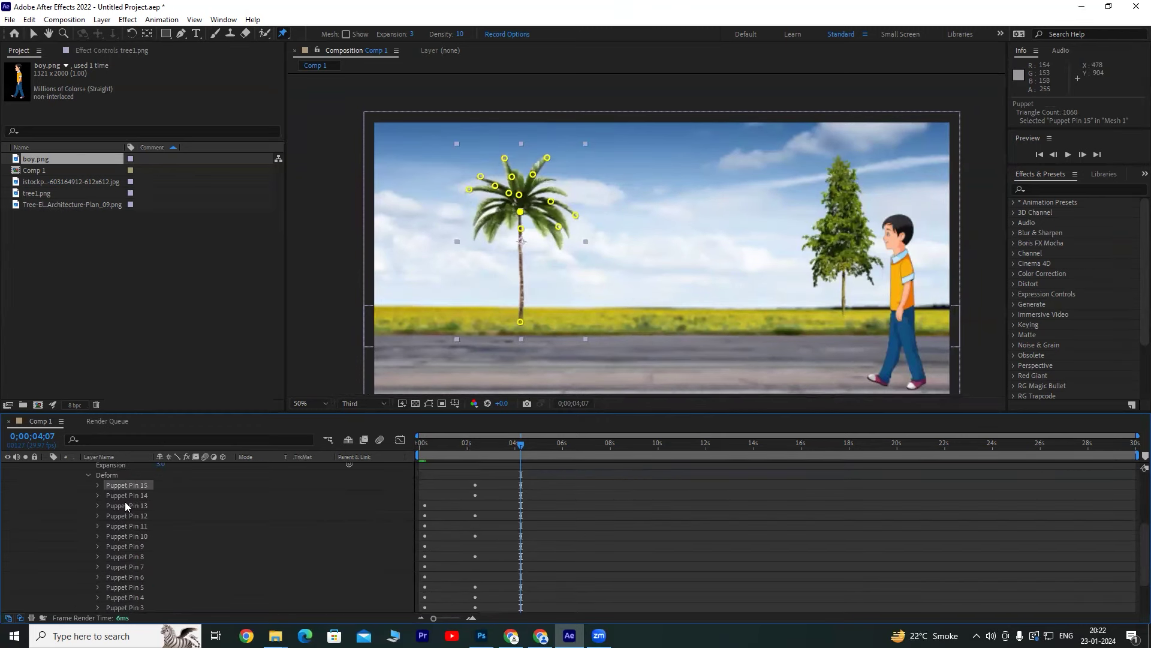
scroll(133, 545, "down", 1)
scroll(122, 482, "up", 1)
left_click(99, 486)
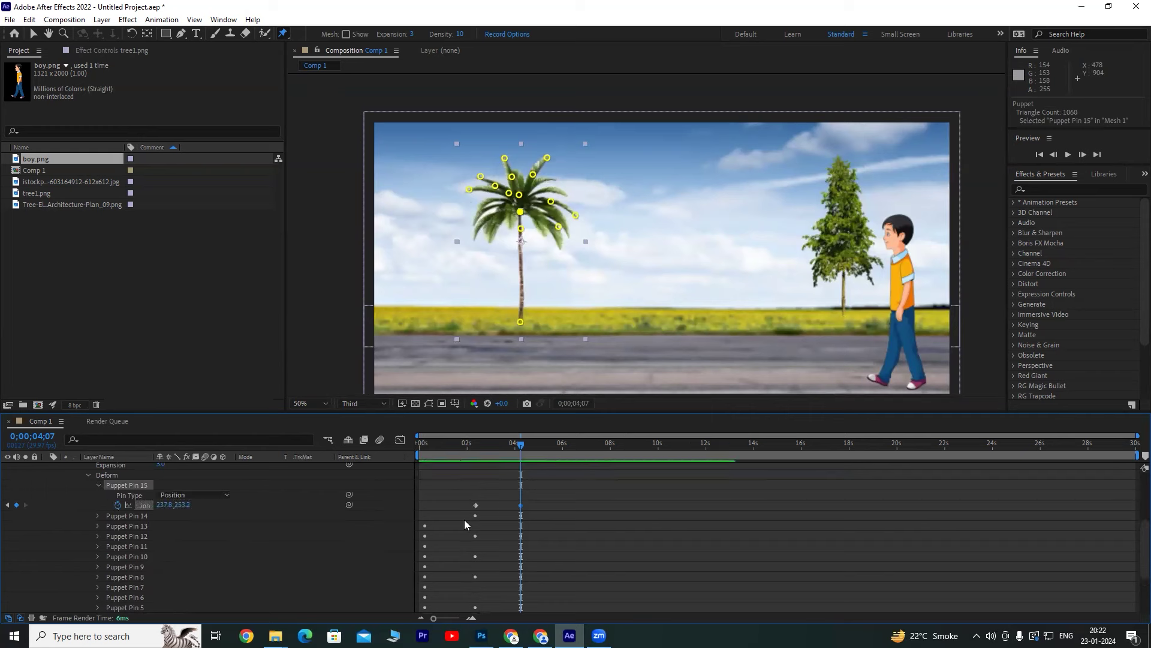
left_click_drag(463, 495, 556, 511)
Paste Puppet Pin 15's keyframes repeatedly from 6;12 onward, then collapse the puppet pin properties.
left_click_drag(522, 454, 847, 452)
key("ctrl+v")
key("ctrl+v")
key("ctrl+v")
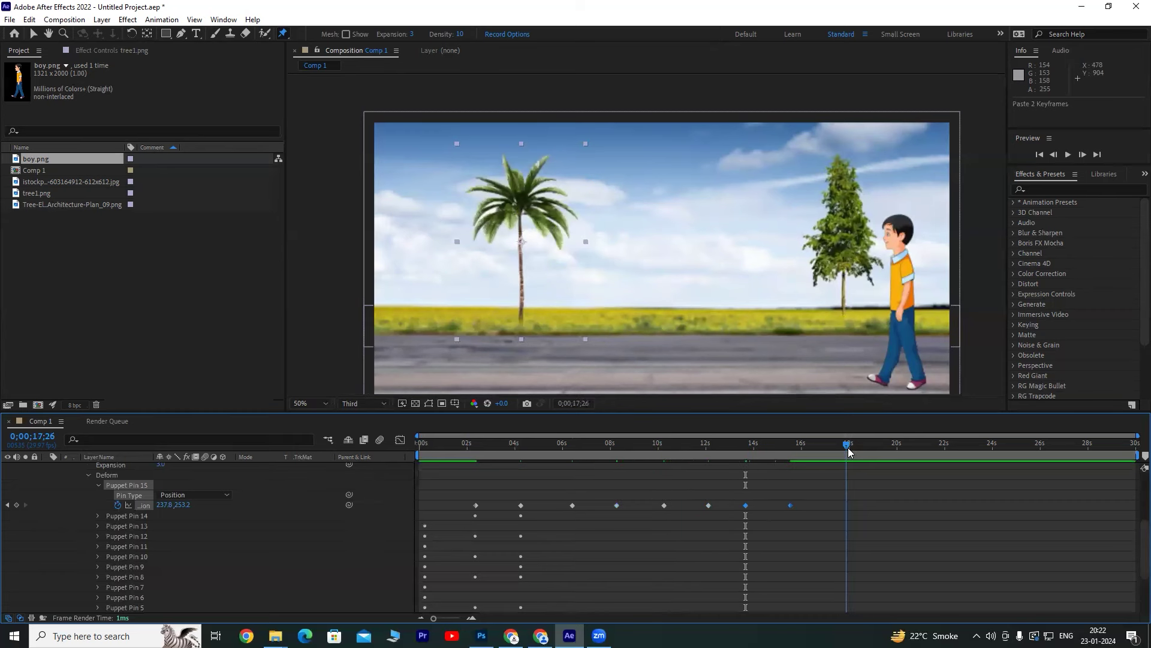
key("ctrl+v")
mouse_move(848, 452)
left_mouse_down()
mouse_move(1028, 452)
mouse_move(483, 447)
left_mouse_up()
key("ctrl+v")
key("ctrl+v")
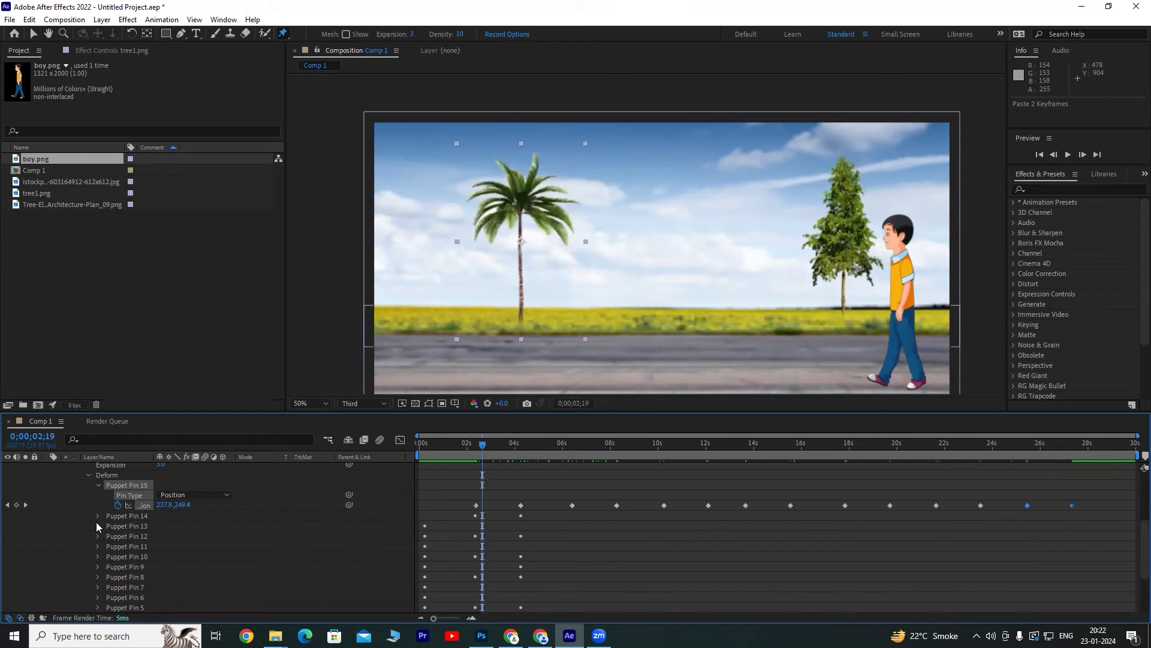
left_click(118, 527)
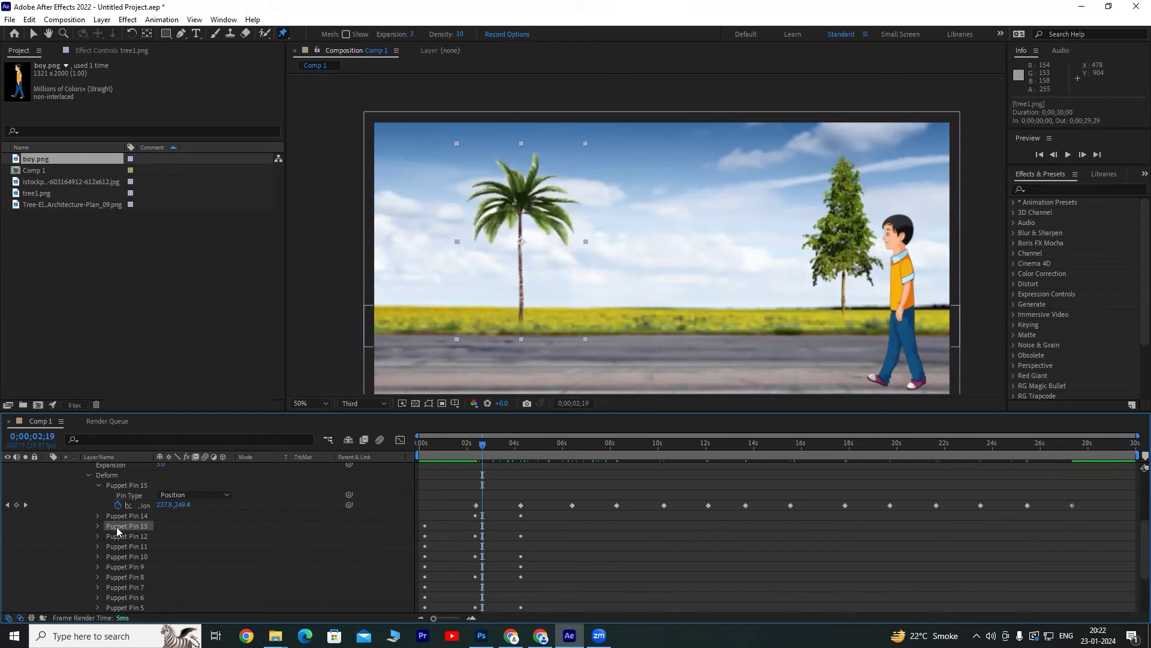
key("p")
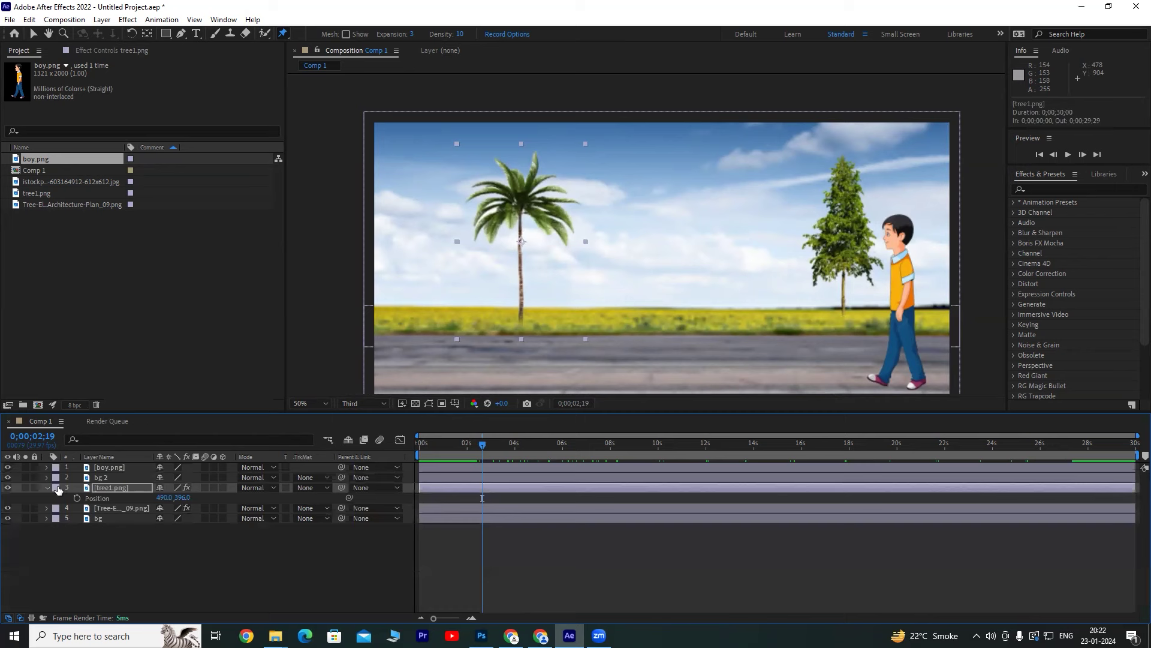
Expand the palm layer's Puppet effect down to its list of puppet pins.
left_click(47, 487)
left_click(47, 487)
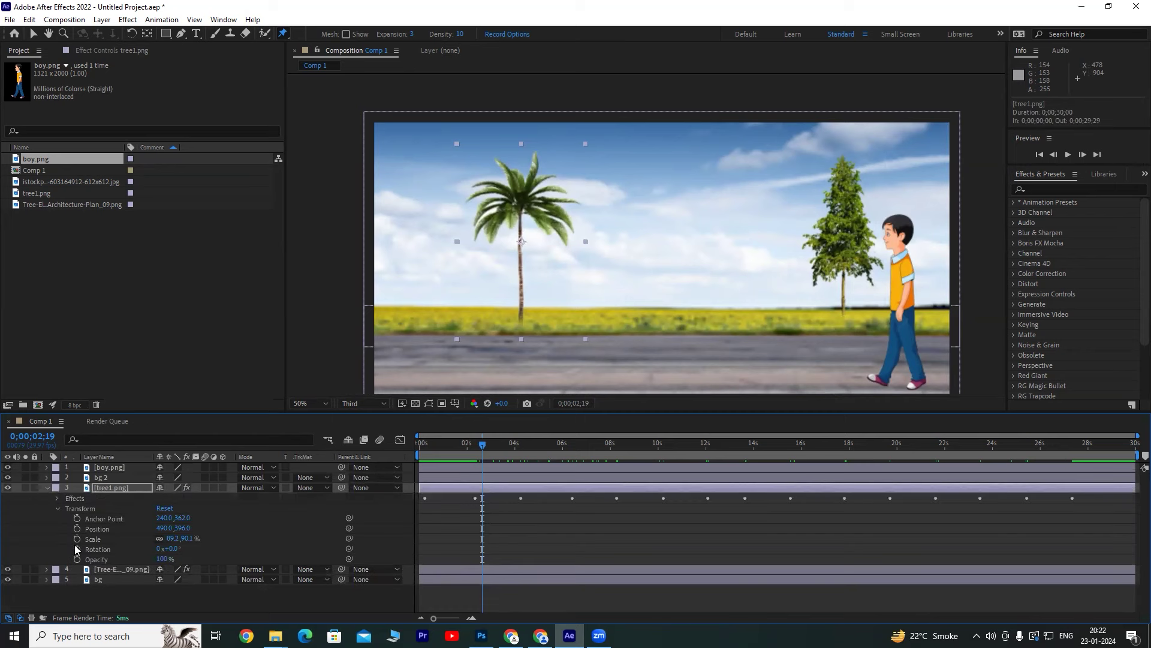
left_click(56, 507)
left_click(55, 499)
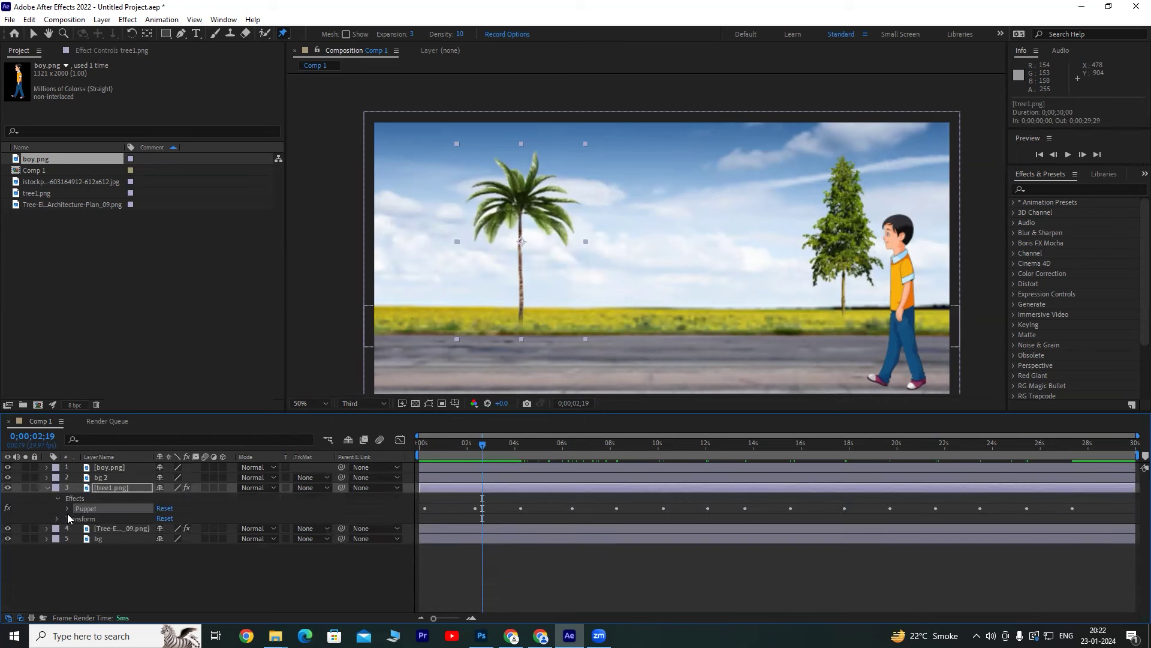
left_click(67, 508)
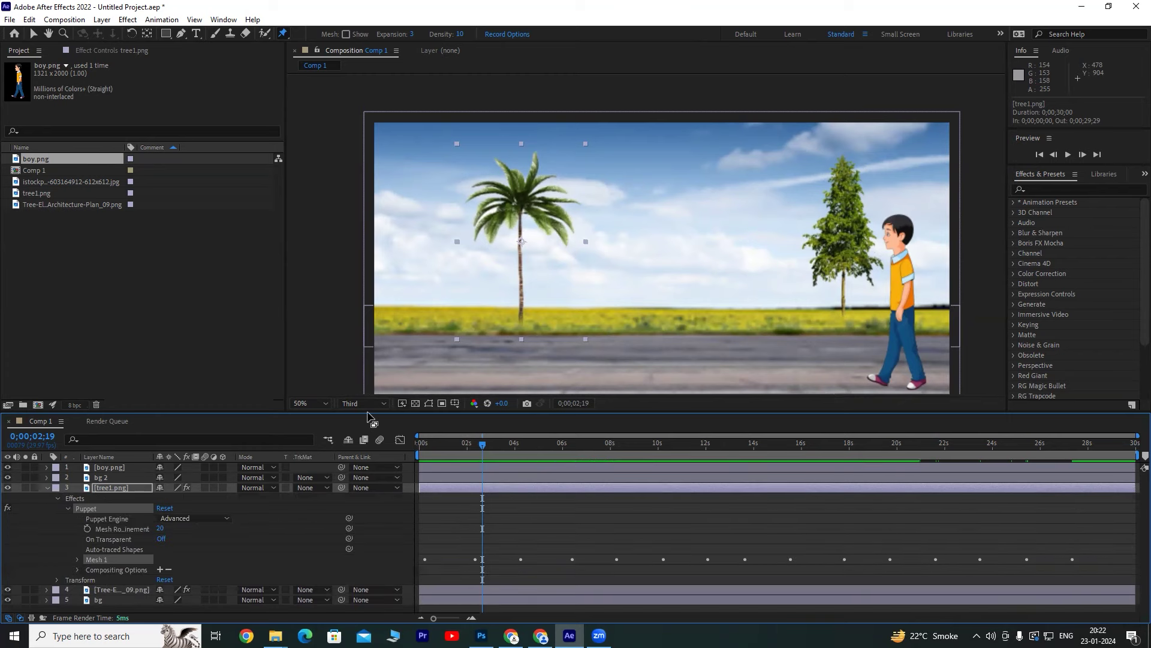
left_click_drag(370, 411, 370, 325)
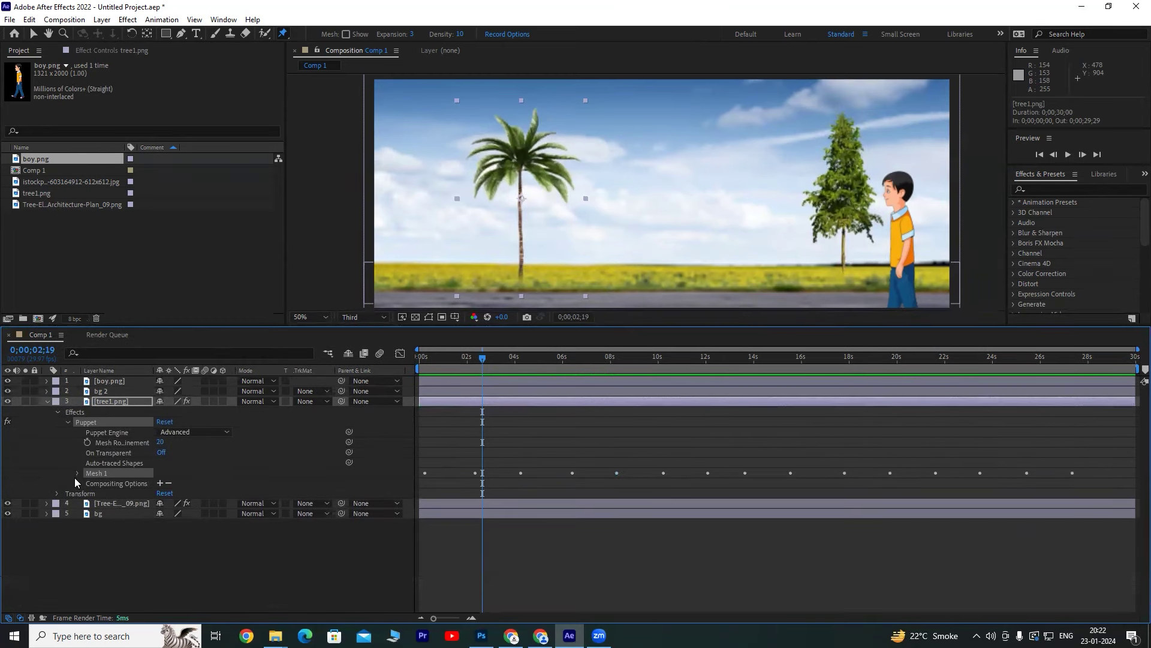
left_click(78, 473)
left_click(88, 503)
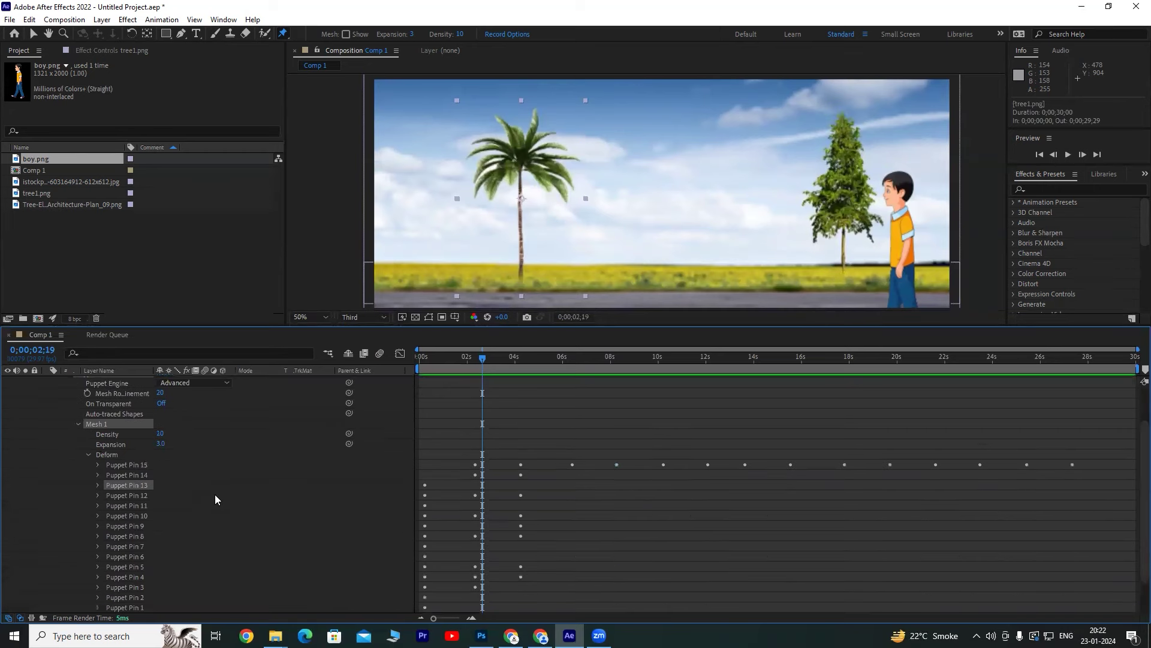
Reveal the position keyframes of Puppet Pins 14, 12, 13 and 10.
scroll(214, 494, "down", 1)
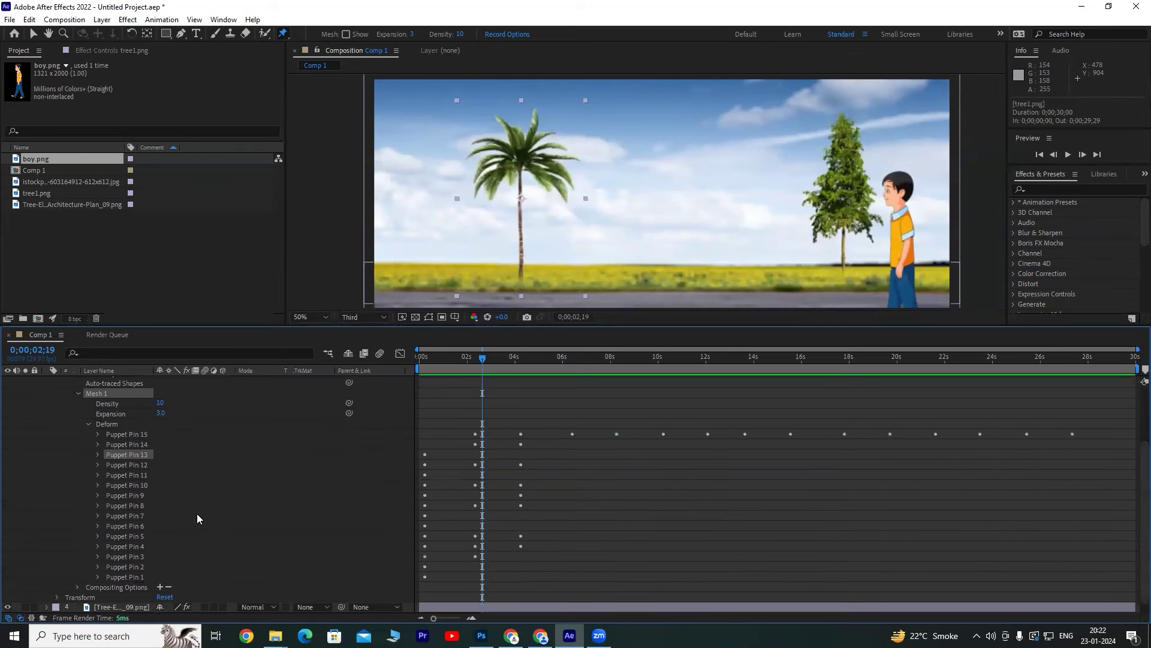
left_click(98, 445)
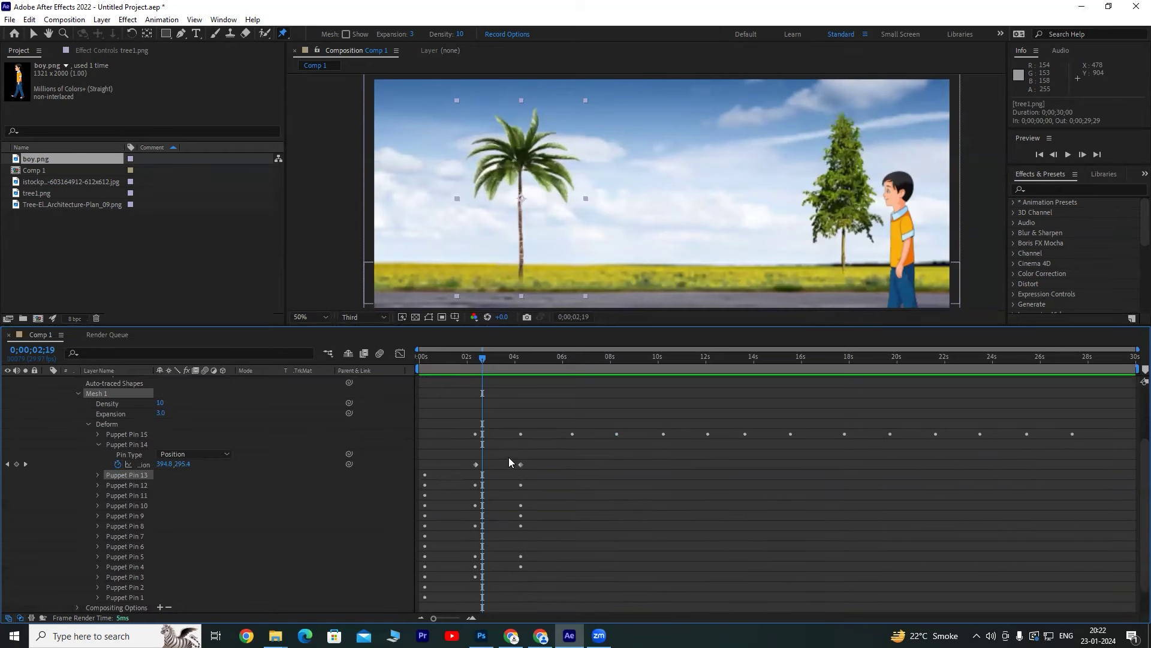
left_click(98, 484)
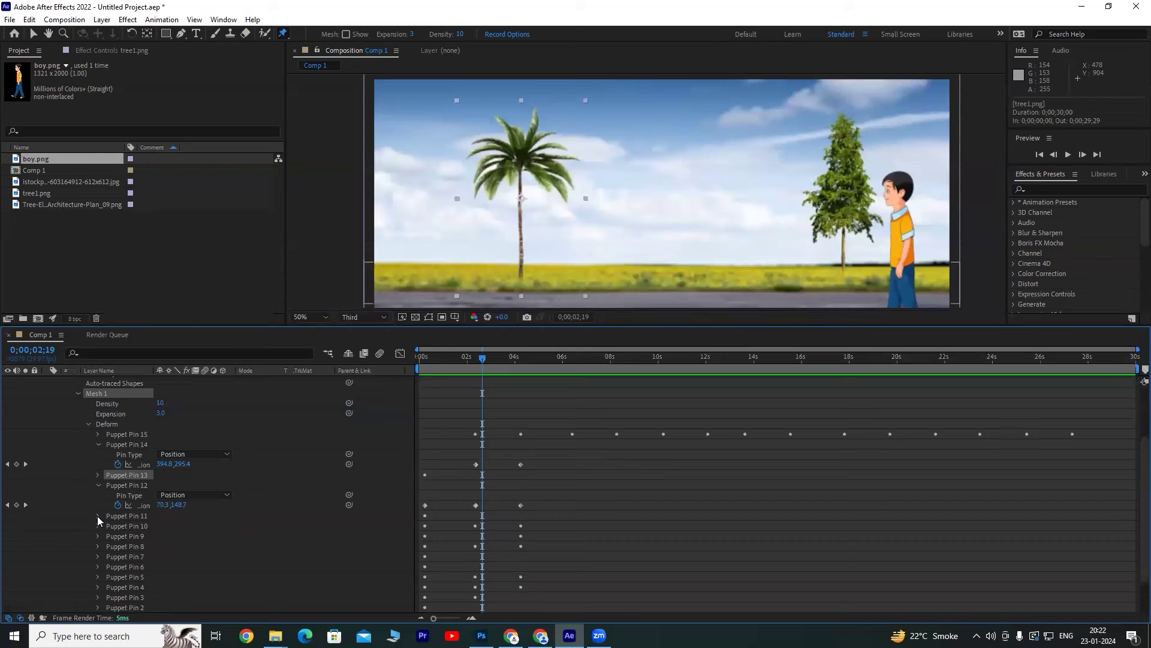
left_click(98, 475)
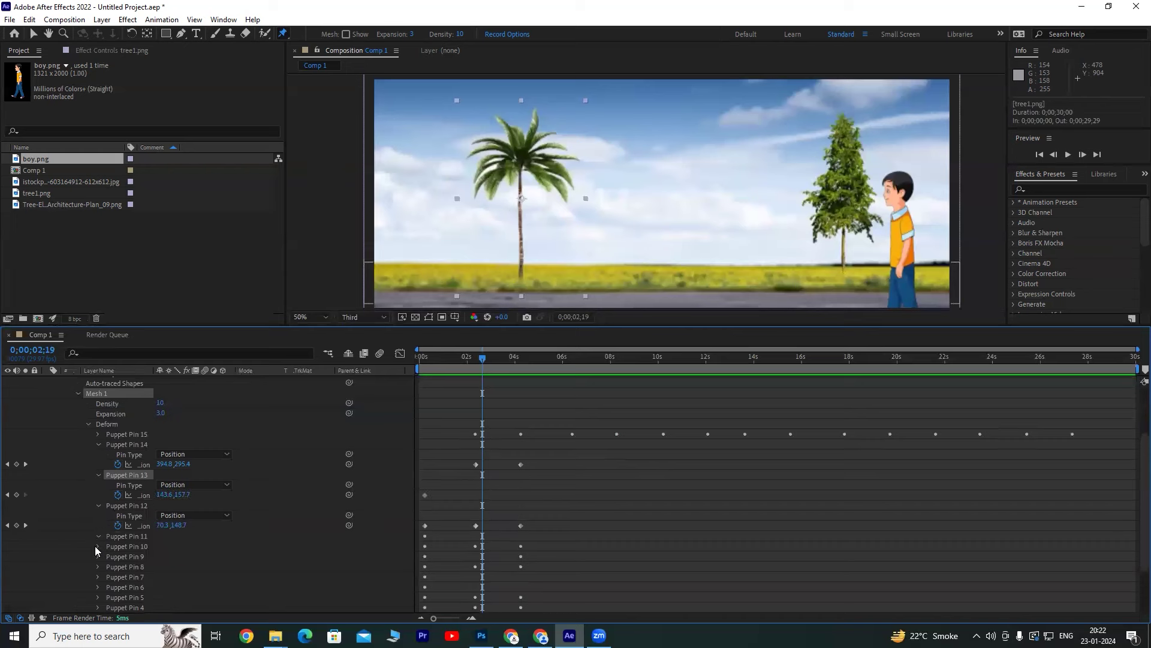
left_click(97, 567)
scroll(576, 524, "down", 1)
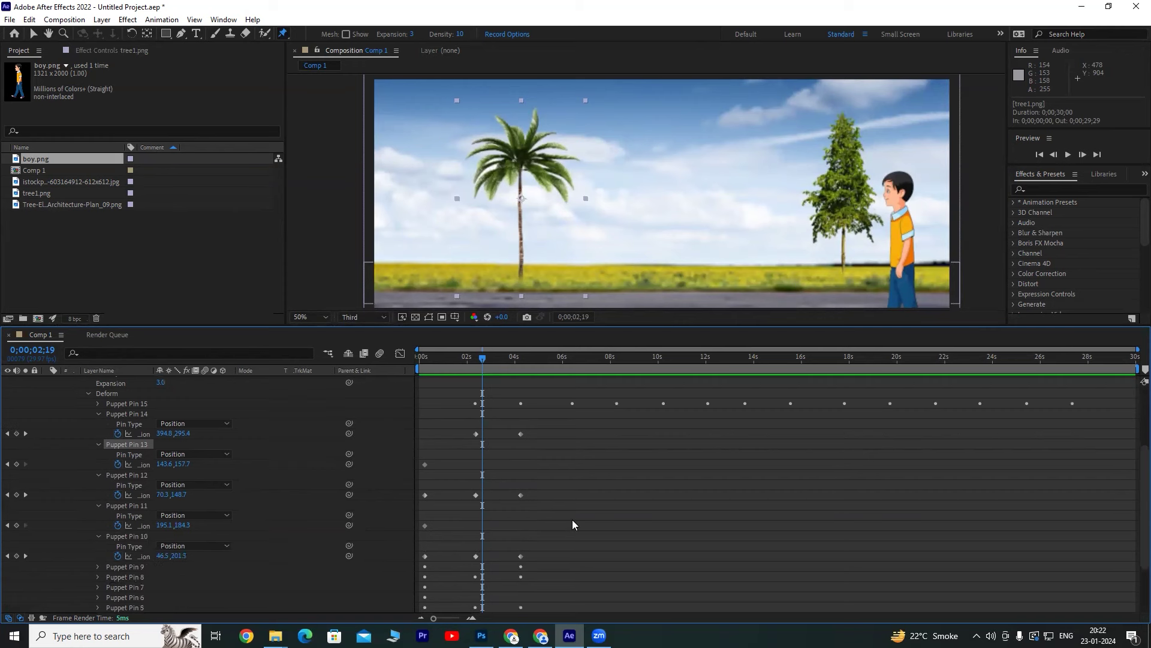
Select pins 14, 12 and 10's sway keyframes and paste them at 6;13, 10;08, 13;22, 17;16 and 28;11.
left_click_drag(554, 428, 452, 561)
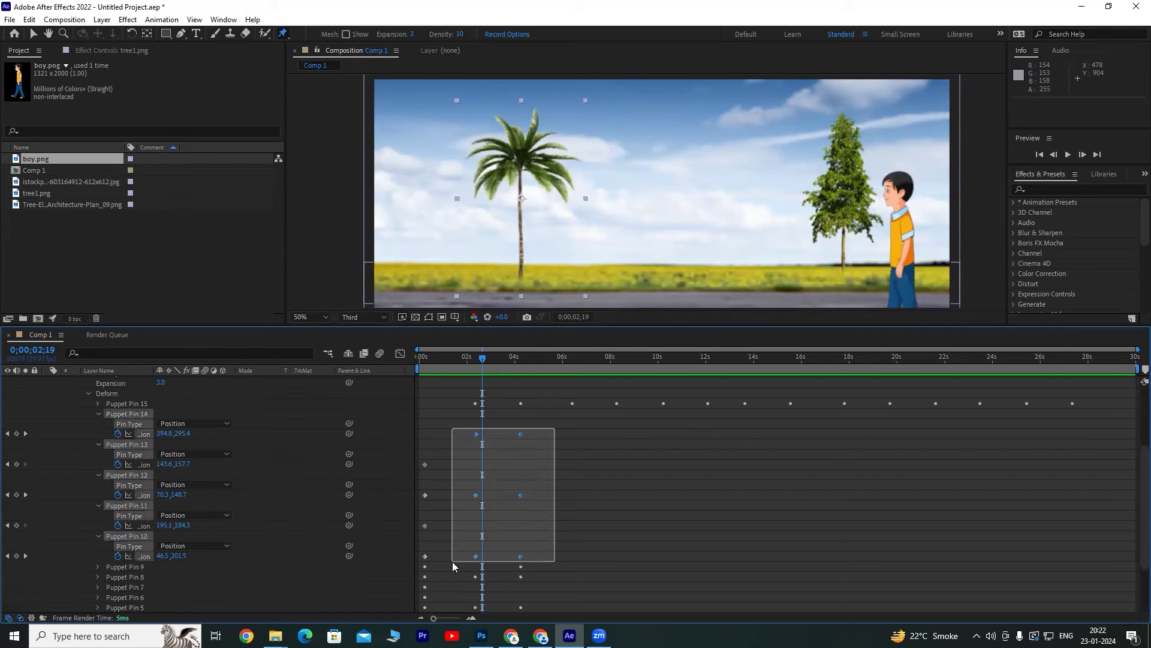
left_click(26, 433)
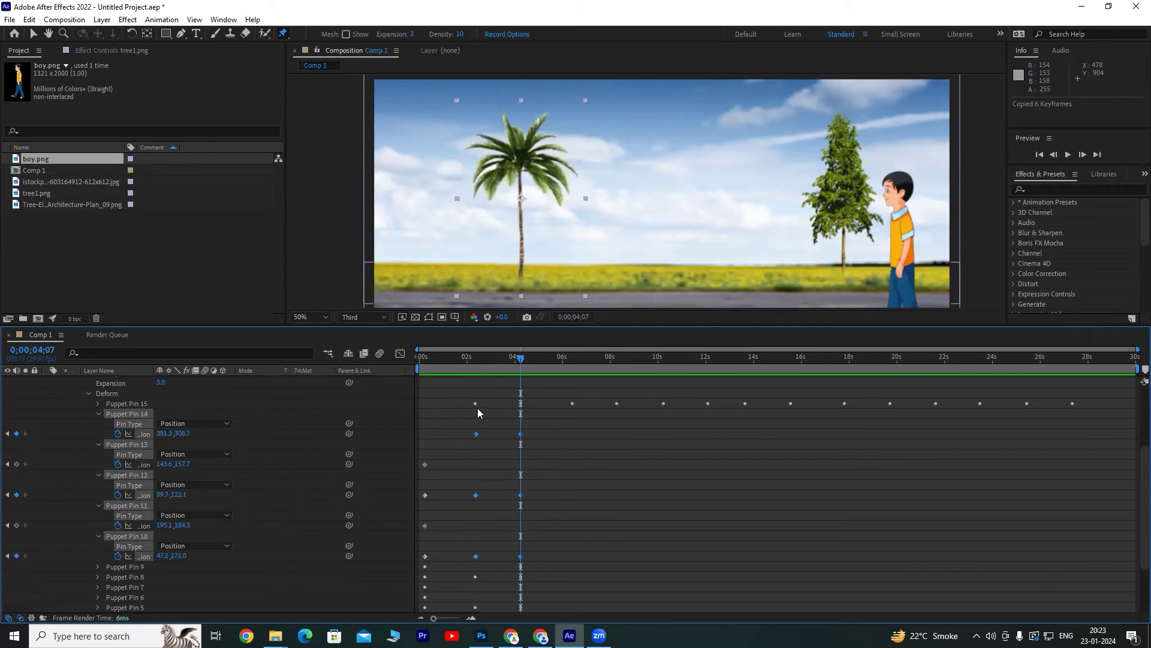
left_click_drag(519, 357, 573, 363)
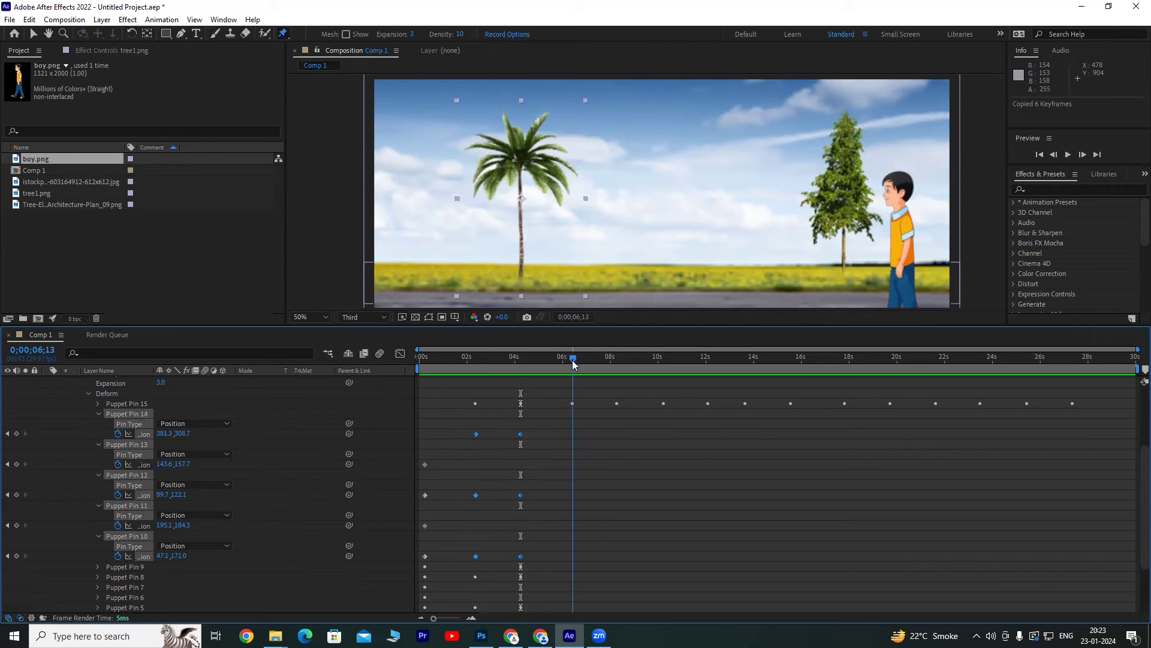
key("ctrl+v")
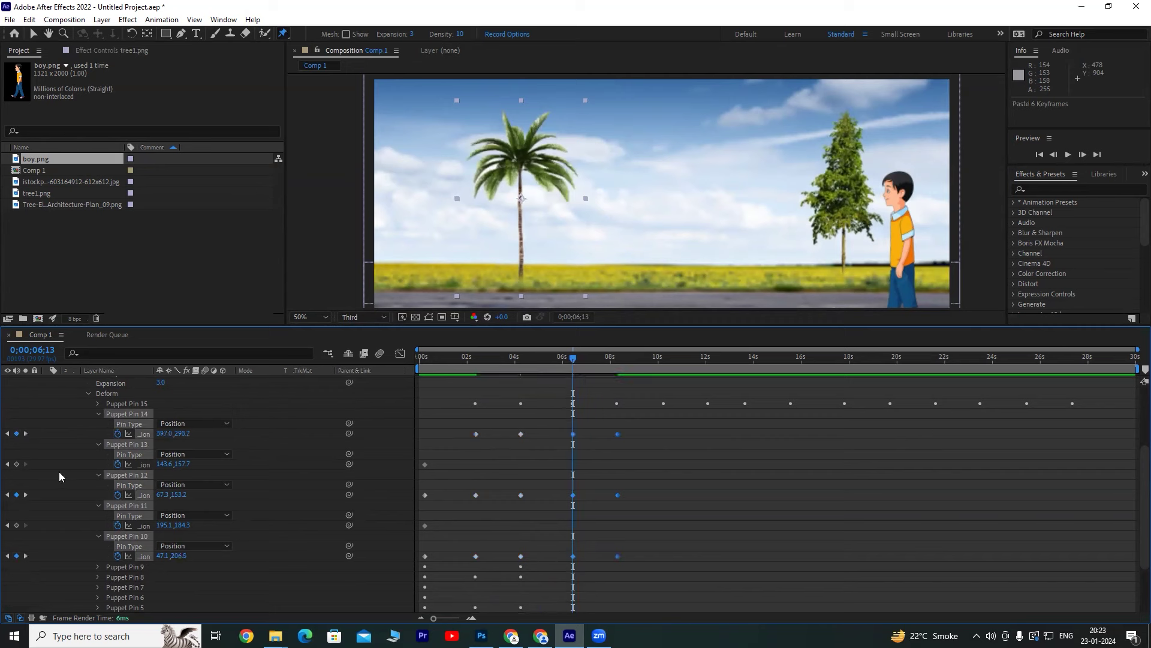
left_click_drag(573, 359, 749, 360)
key("ctrl+v")
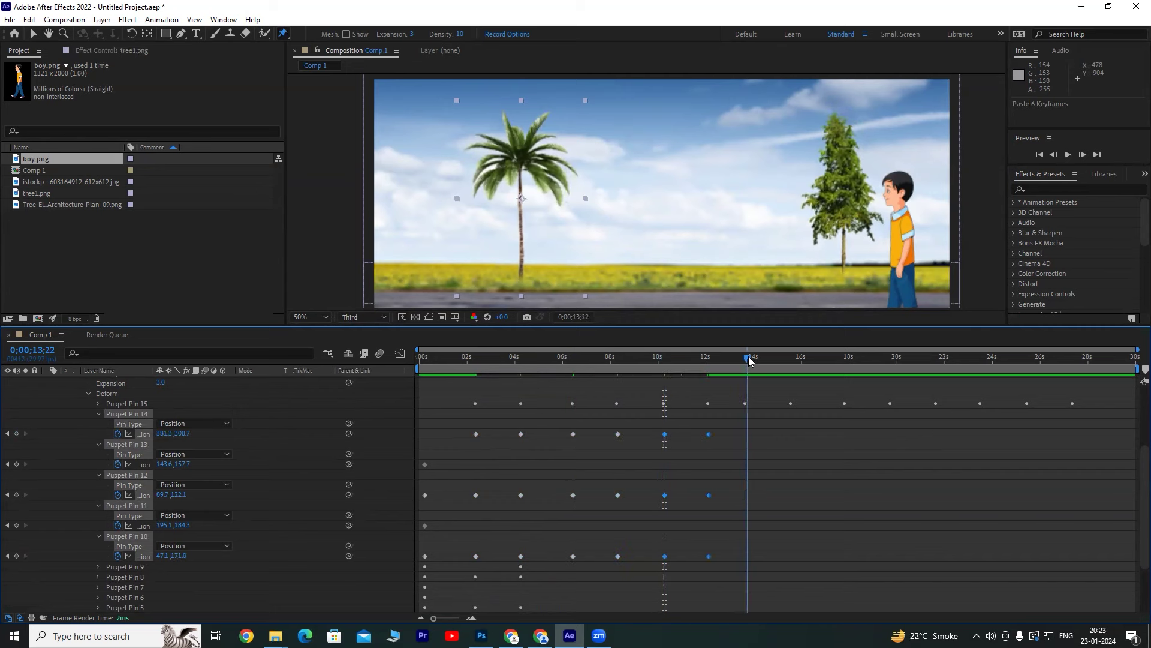
key("ctrl+v")
left_click_drag(748, 358, 1099, 360)
key("ctrl+v")
key("ctrl+v")
key("ctrl+v")
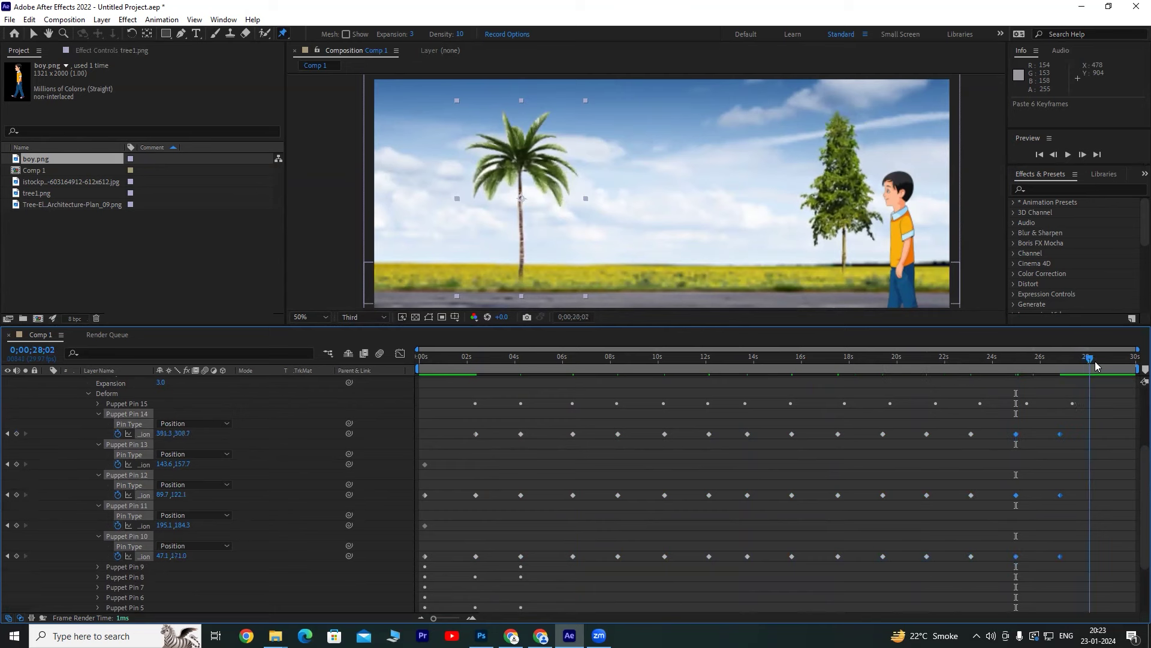
key("ctrl+v")
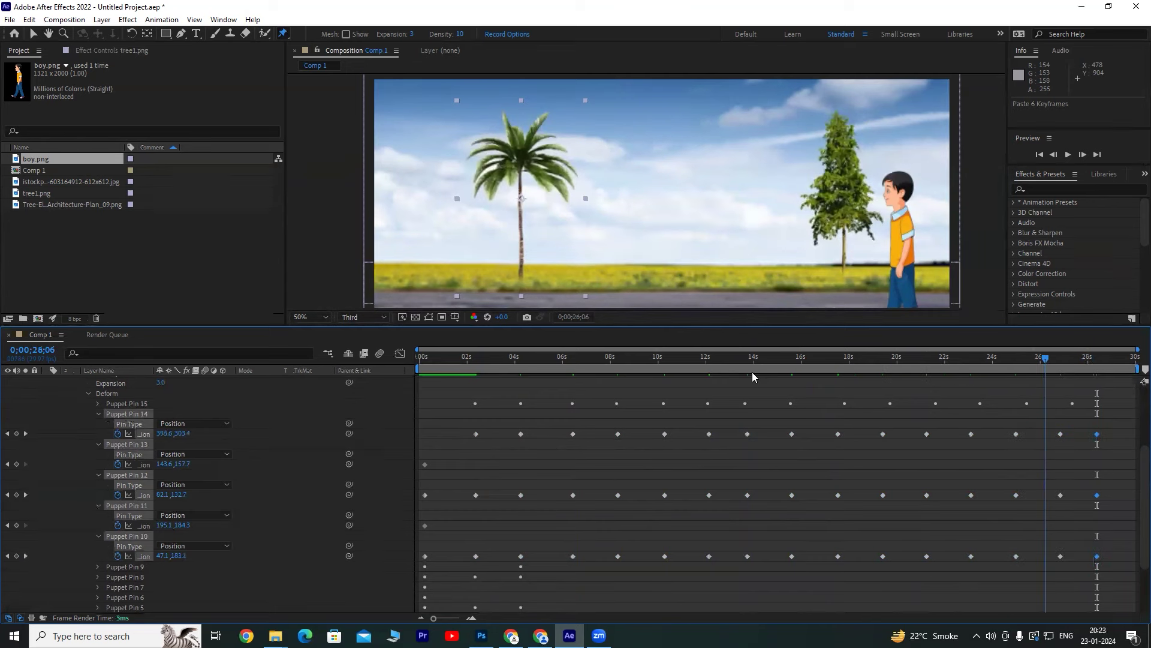
left_click(441, 357)
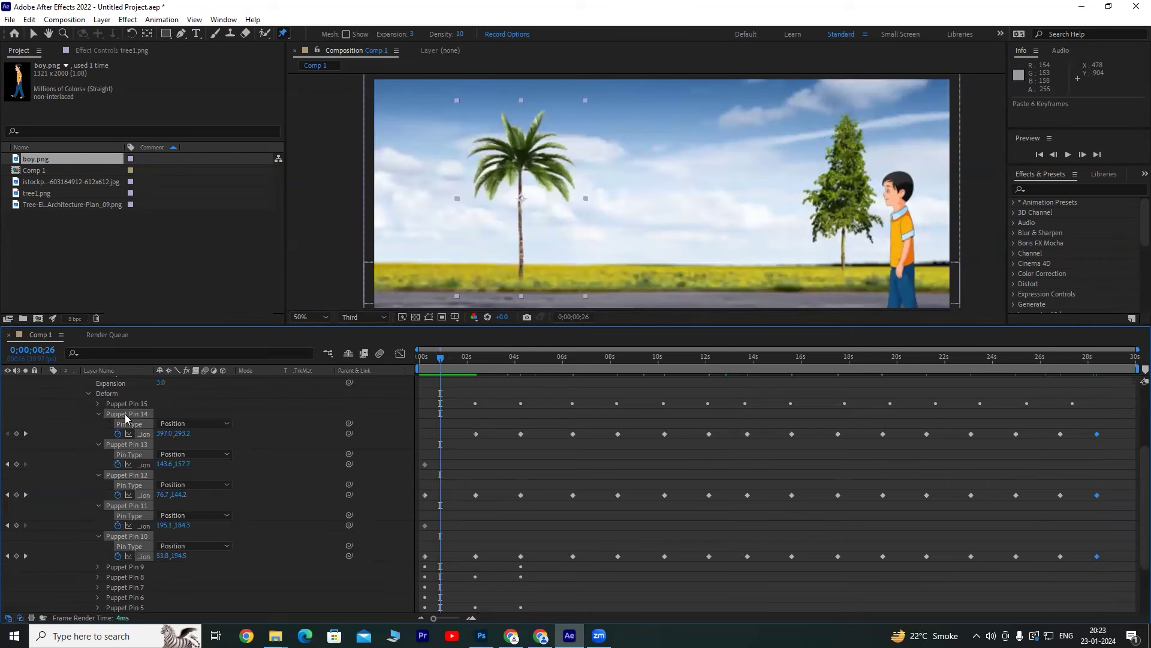
Fold the layers and expand tree1.png's Puppet effect down to its Deform pin list.
key("u")
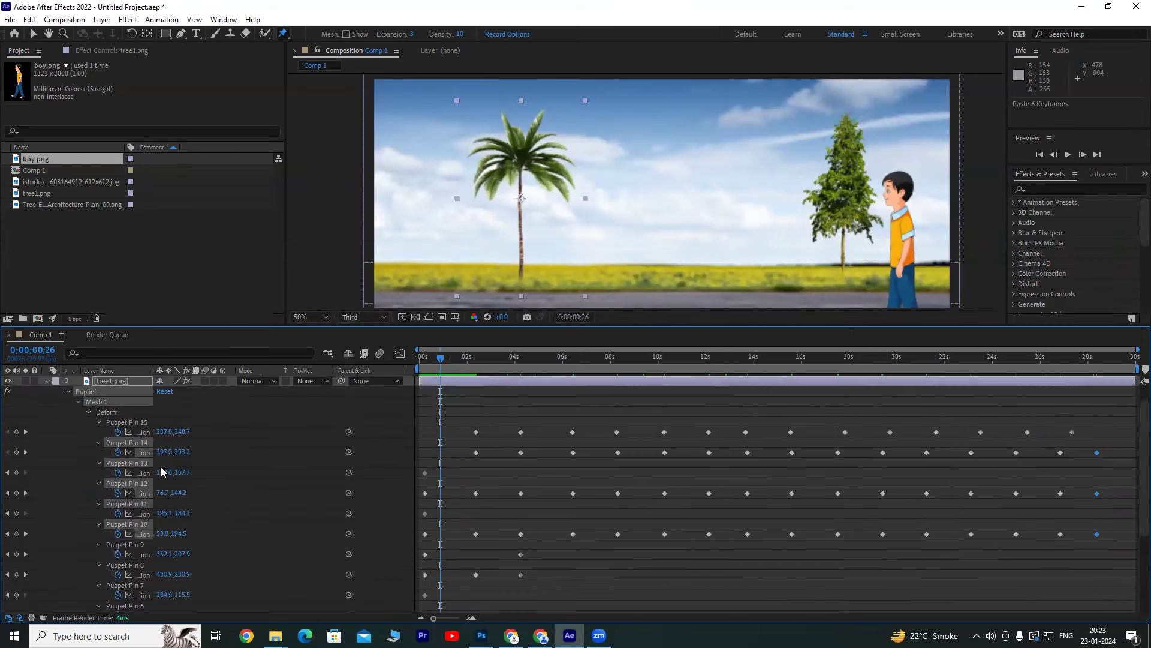
key("u")
left_click(47, 401)
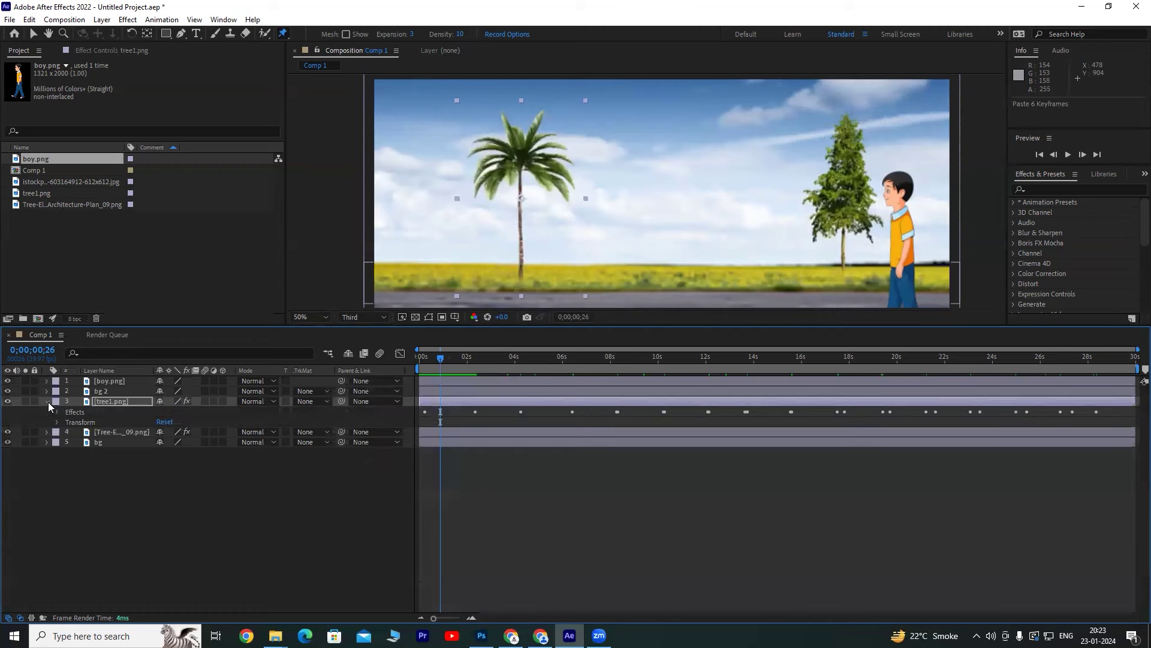
left_click(56, 412)
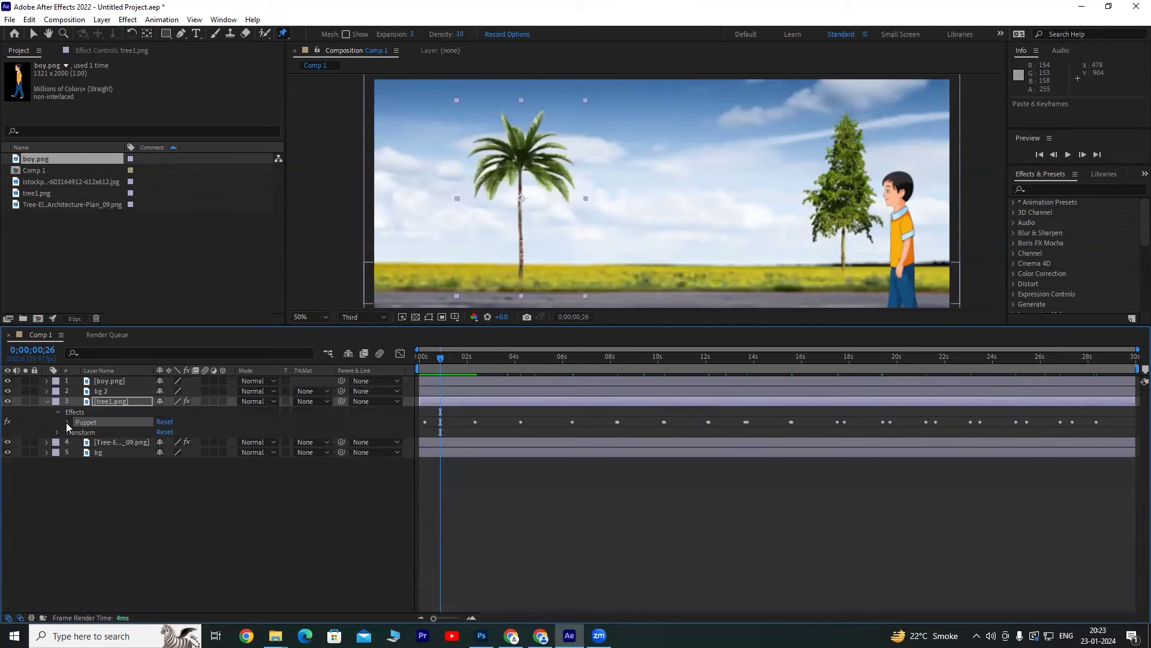
left_click(66, 422)
left_click(78, 473)
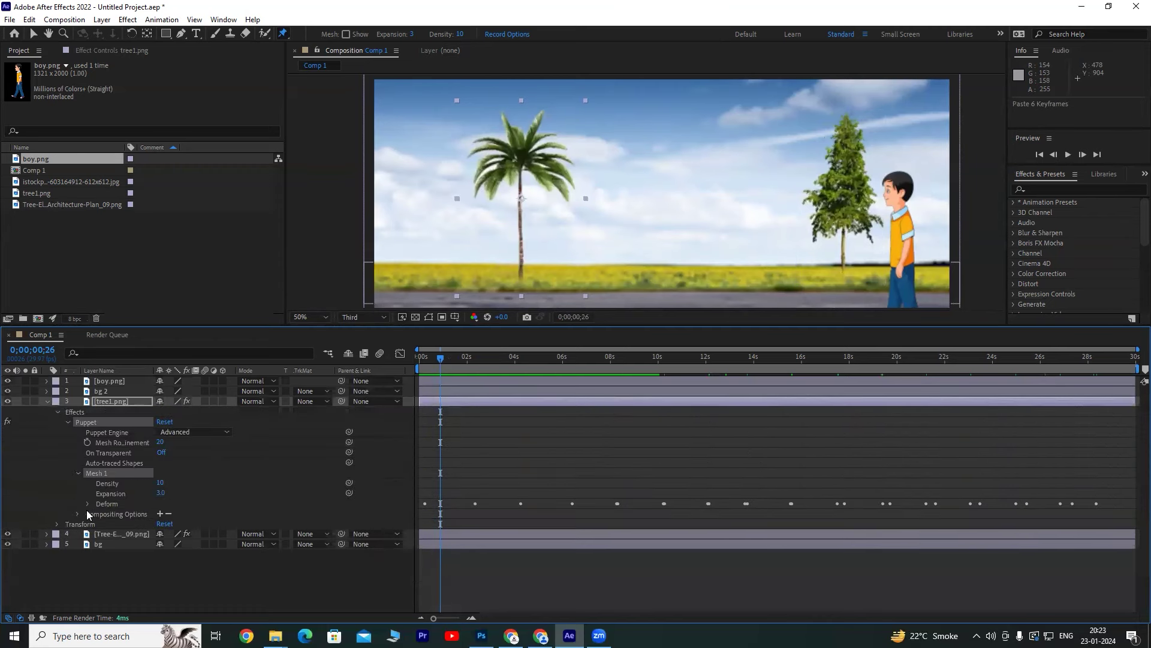
left_click(88, 504)
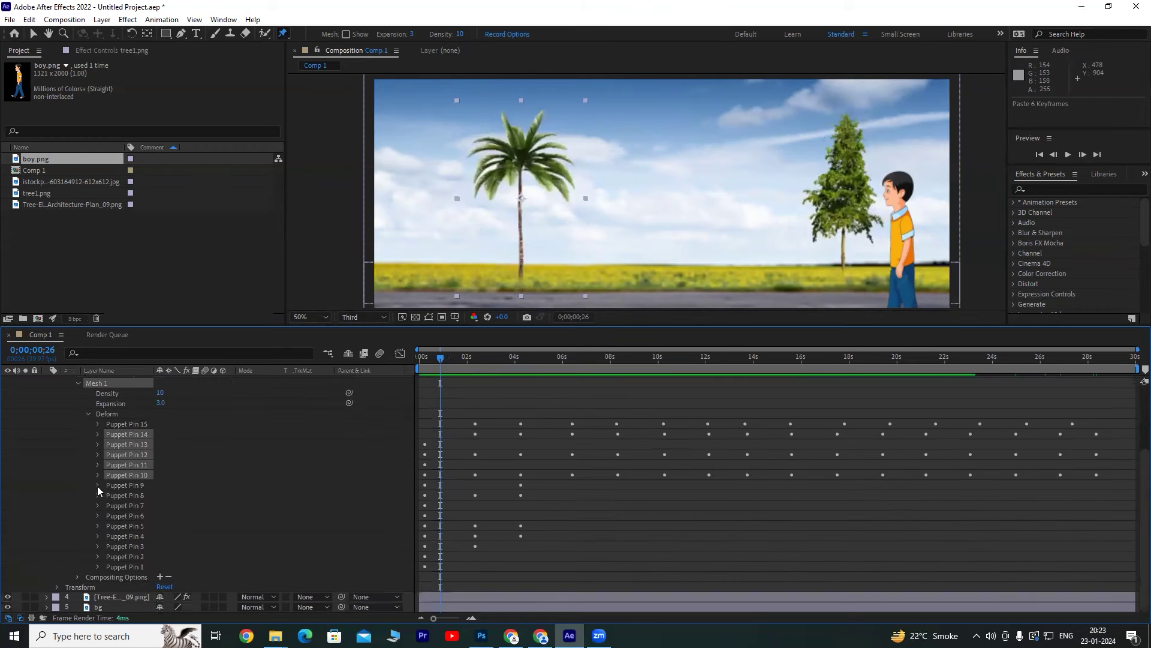
Show the position properties of Puppet Pins 9, 8, 7, 6, 4, 3 and 2.
left_click(98, 485)
left_click(97, 515)
left_click(98, 547)
left_click(98, 577)
scroll(167, 538, "down", 3)
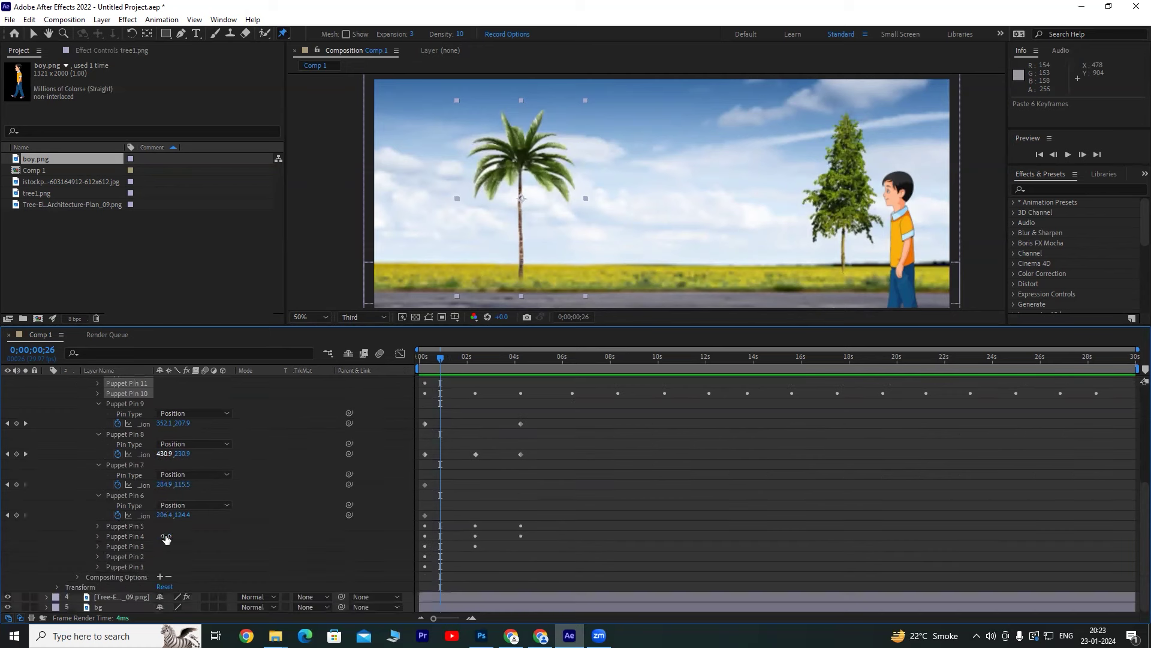
left_click(99, 537)
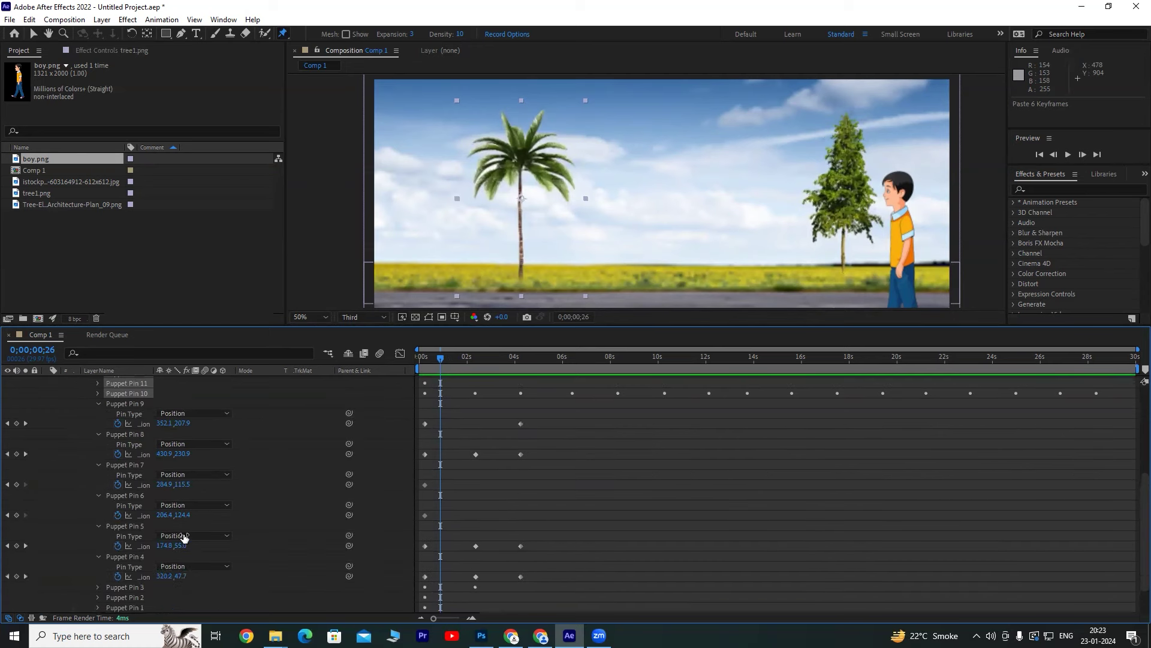
left_click(99, 547)
left_click(99, 577)
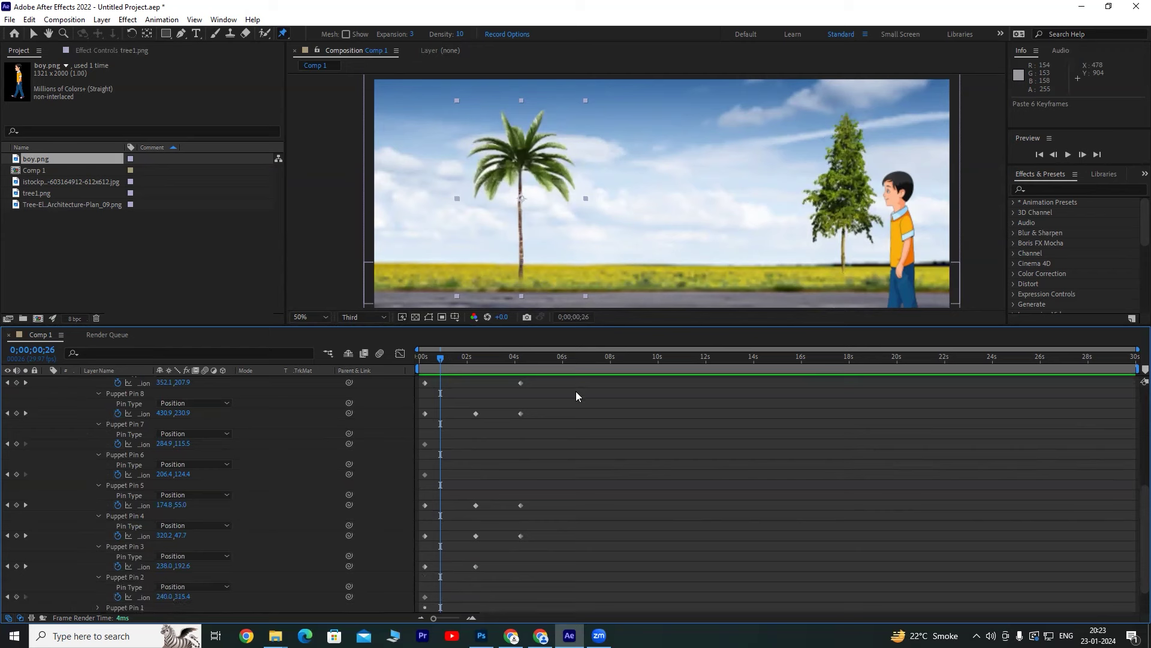
scroll(568, 412, "up", 1)
Keyframe Pin 9 at 2;11, copy the nine lower-pin keyframes, and paste them at 6;19 and near the end.
left_click_drag(570, 405, 439, 612)
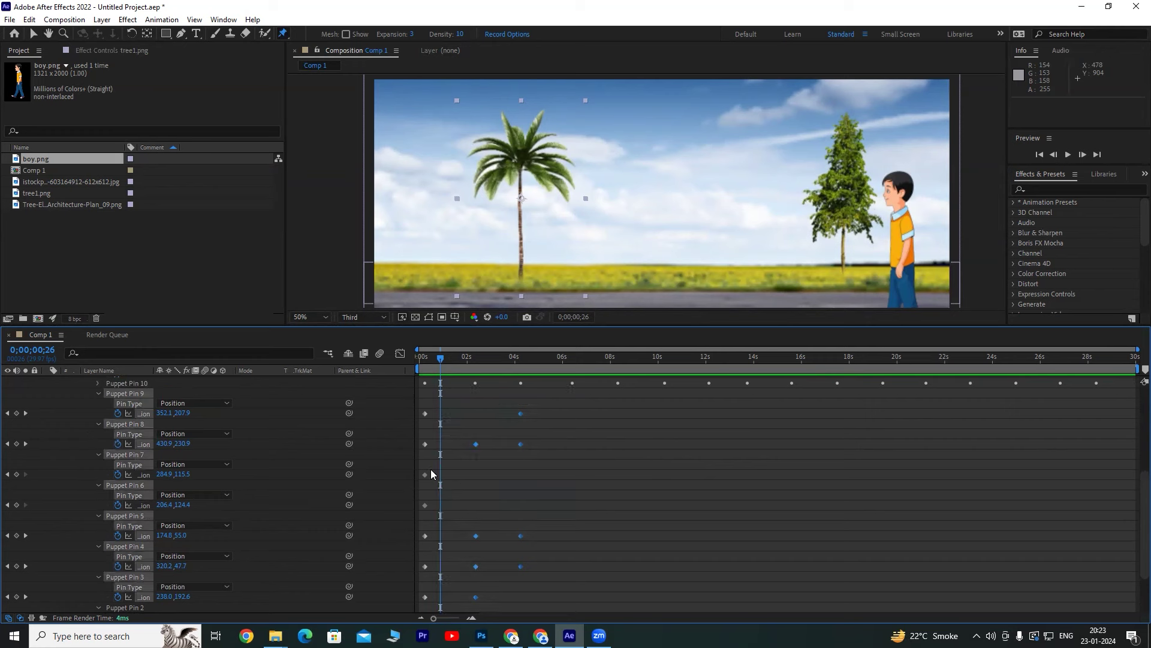
left_click(25, 444)
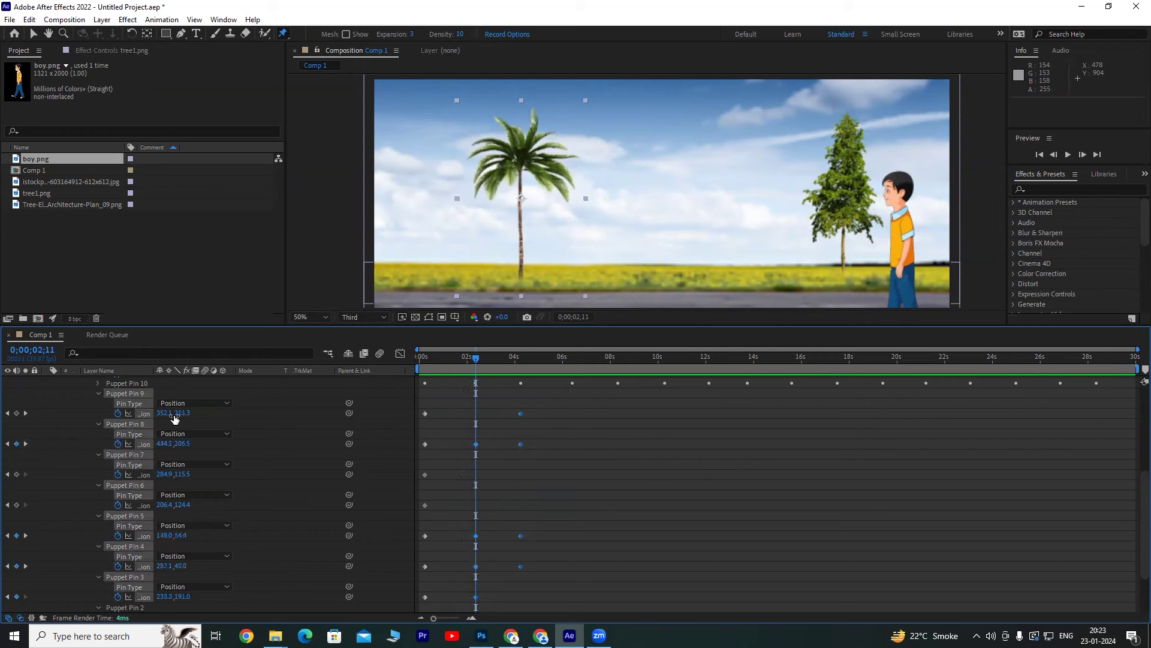
left_click(16, 413)
left_click_drag(556, 399, 459, 603)
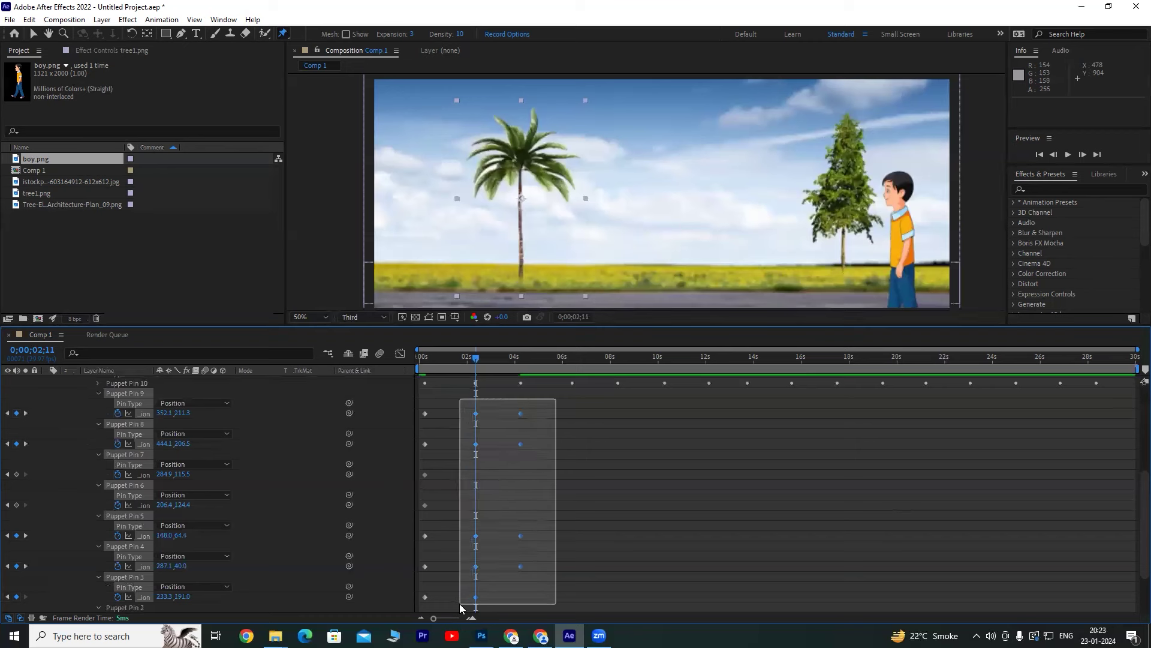
key("ctrl+c")
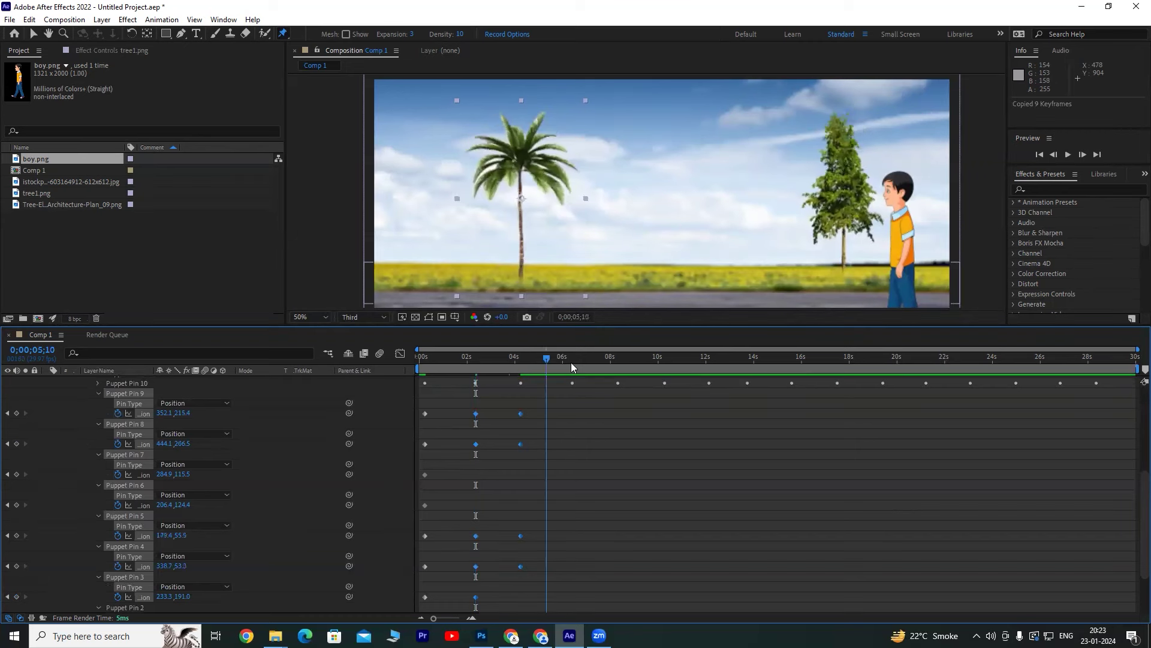
left_click_drag(481, 367, 1099, 361)
key("ctrl+v")
key("ctrl+v")
key("ctrl+v")
key("ctrl+v")
key("ctrl+v")
key("ctrl+v")
key("Home")
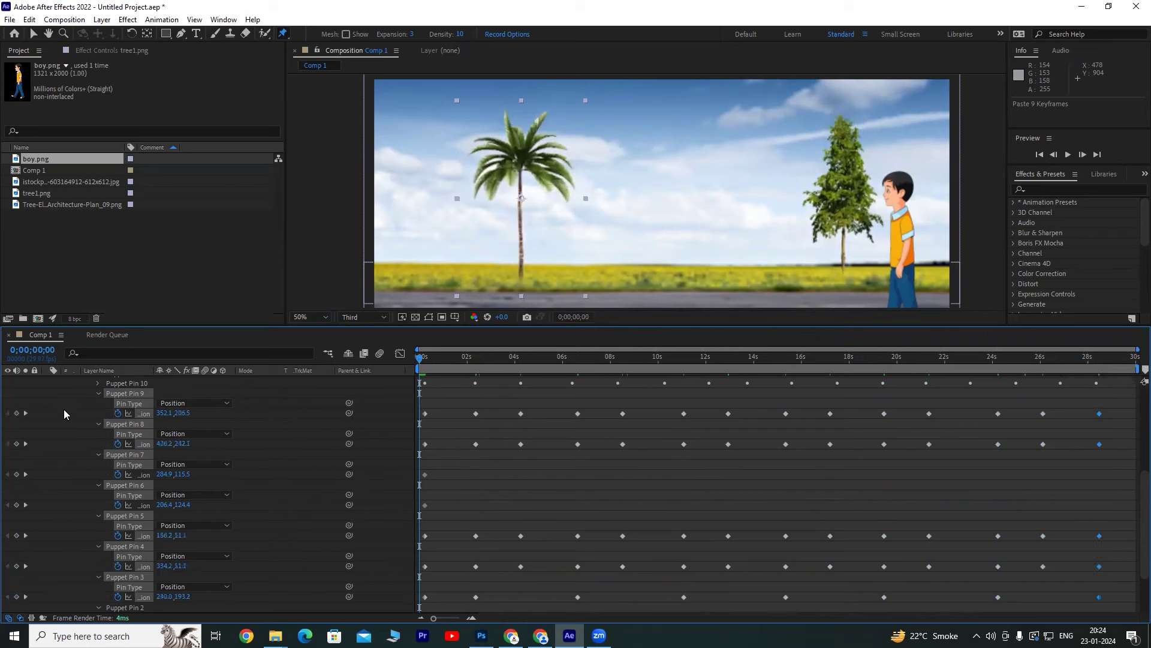
Collapse the tree1.png layer, preview the swaying trees, and enlarge the Composition panel.
scroll(76, 427, "up", 5)
left_click(48, 402)
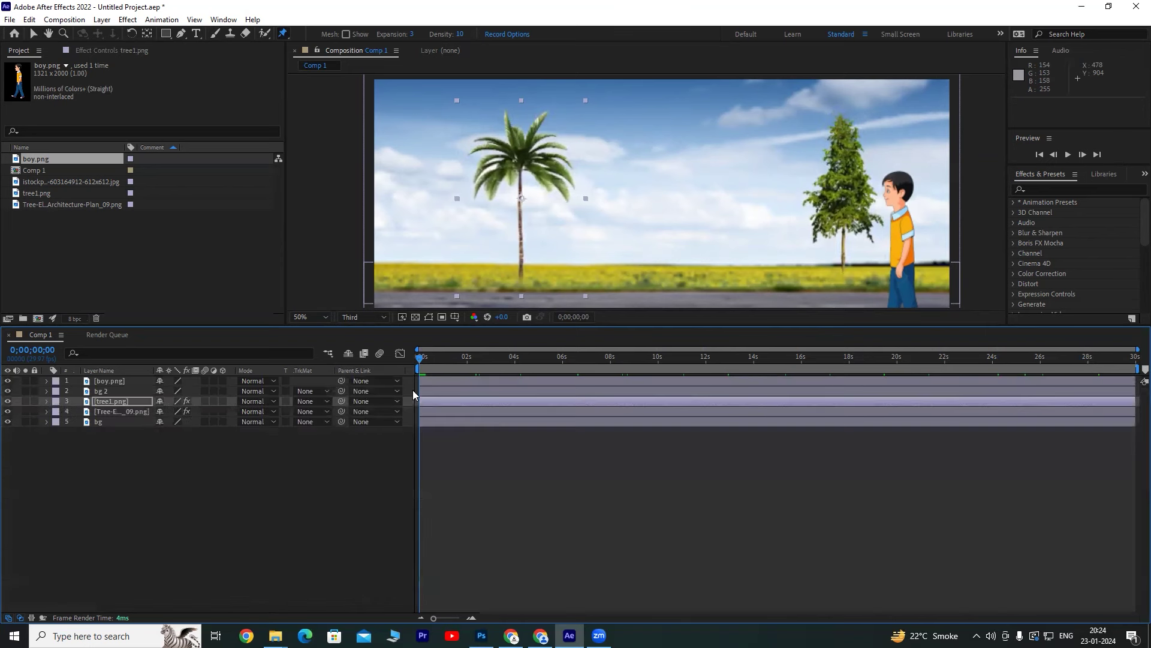
key("space")
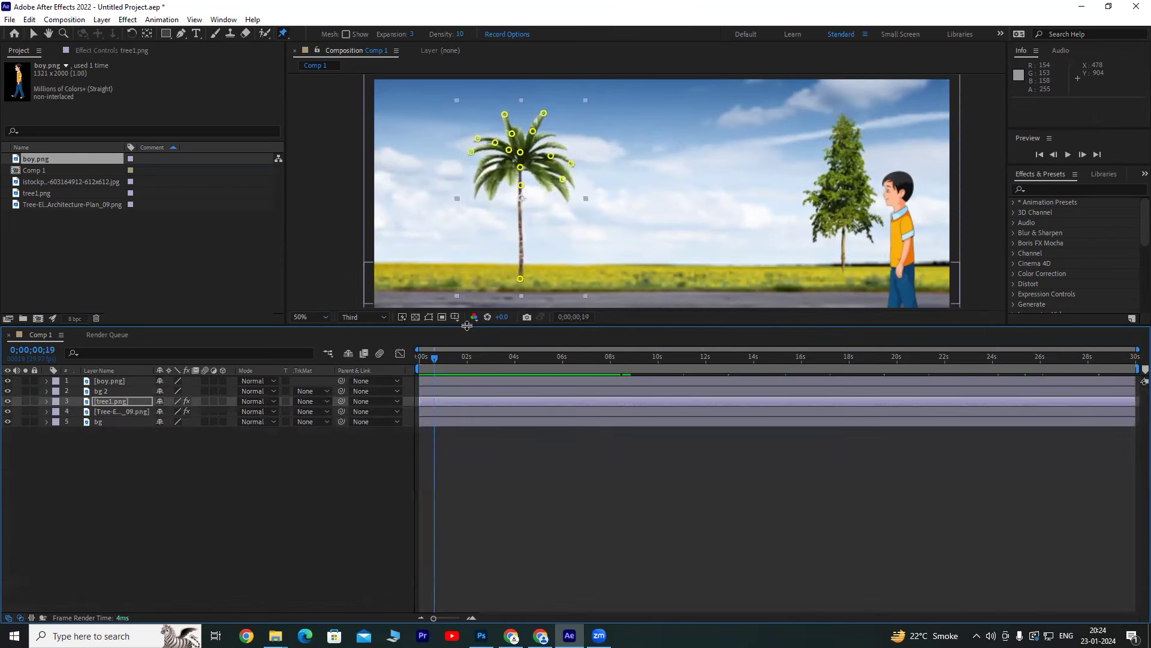
left_click_drag(467, 326, 451, 412)
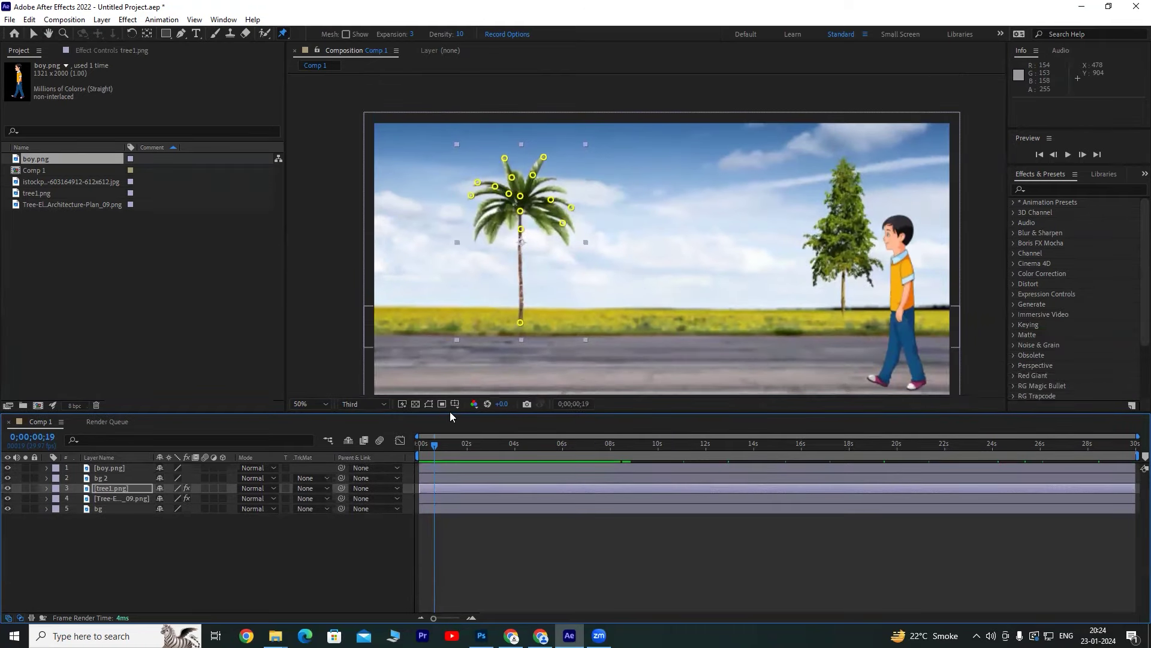
key("ctrl+s")
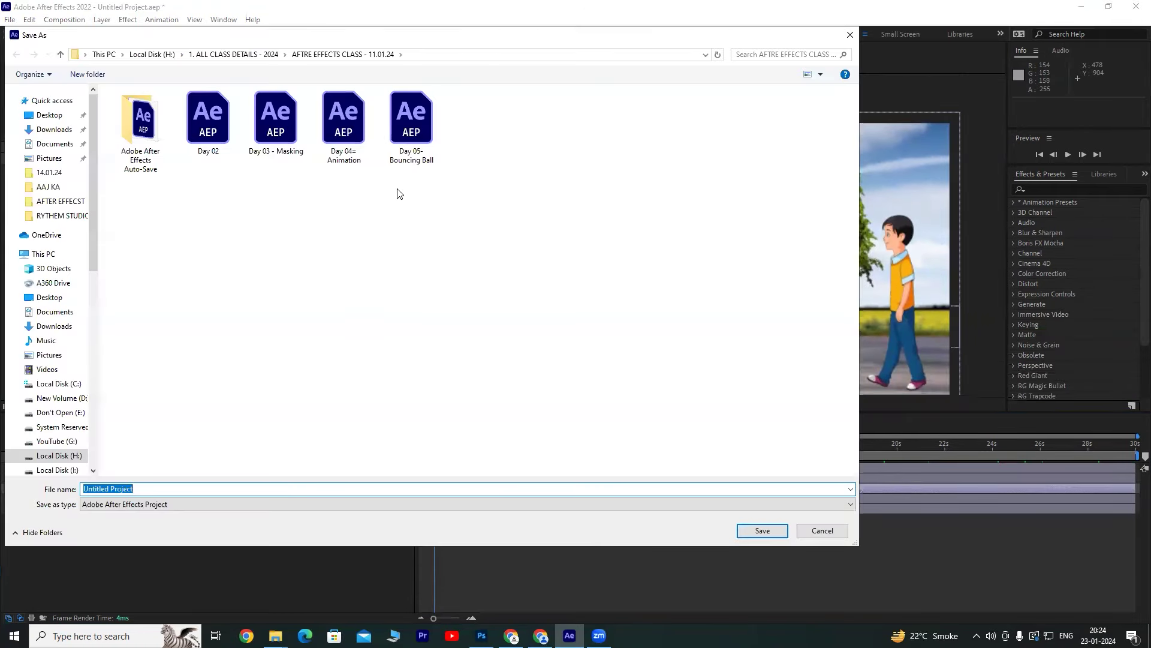
Save the project as 'Day 06 - Puppet wrap.aep', editing the Day 05 file name.
left_click(411, 144)
left_click_drag(180, 488, 111, 490)
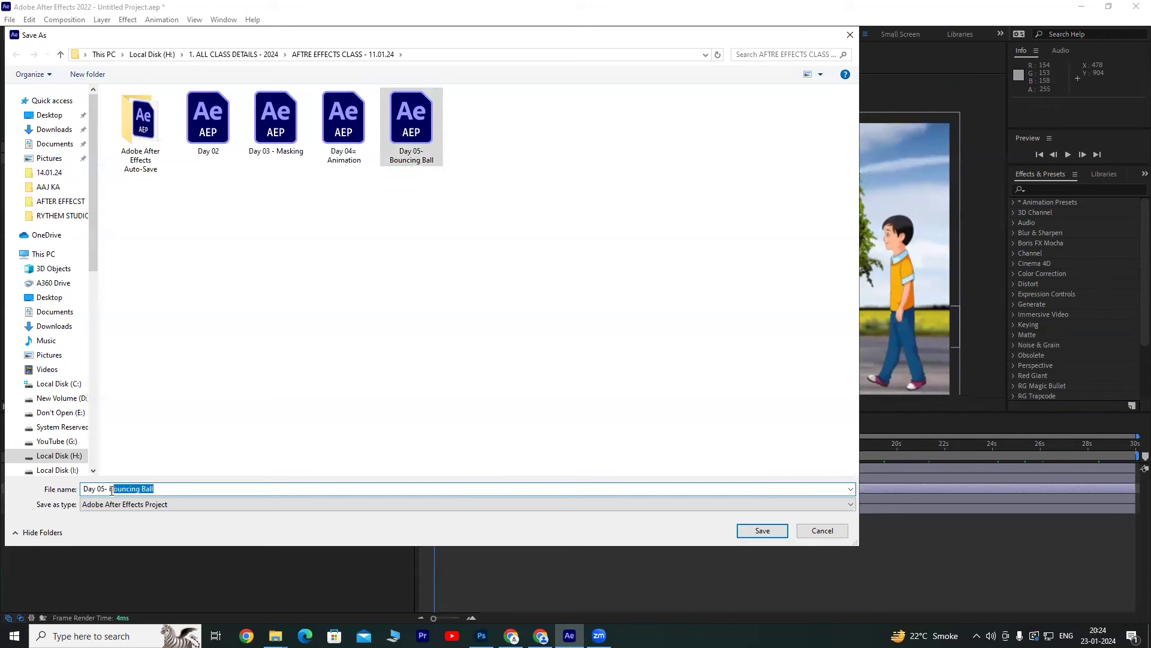
type("6 -")
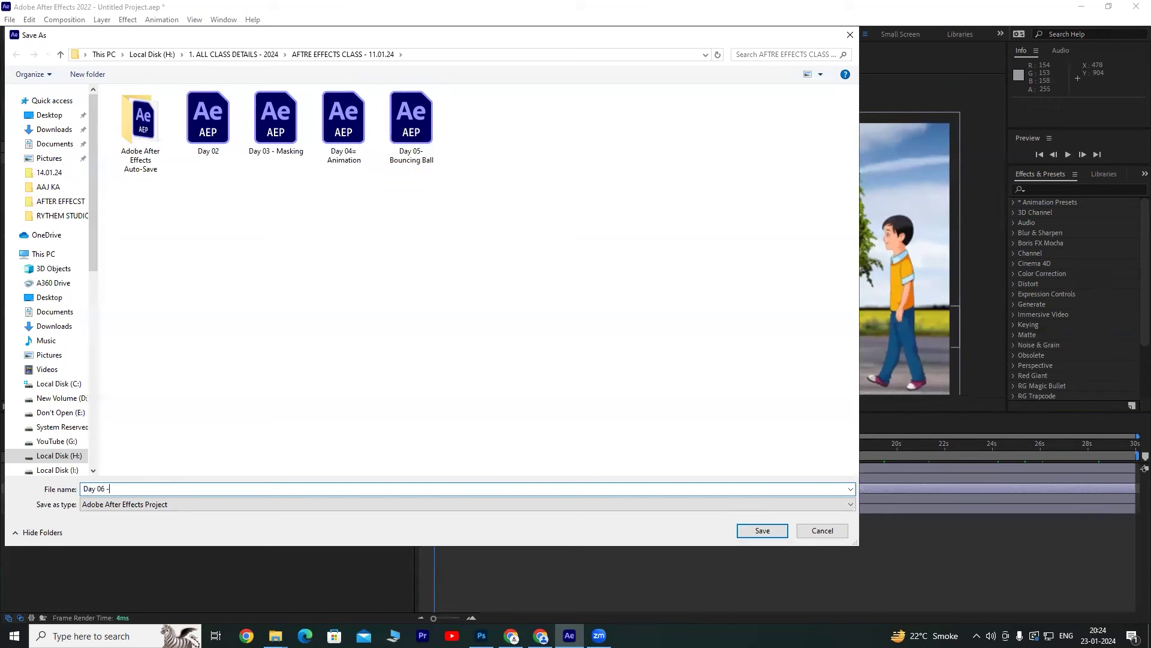
type(" Puppe")
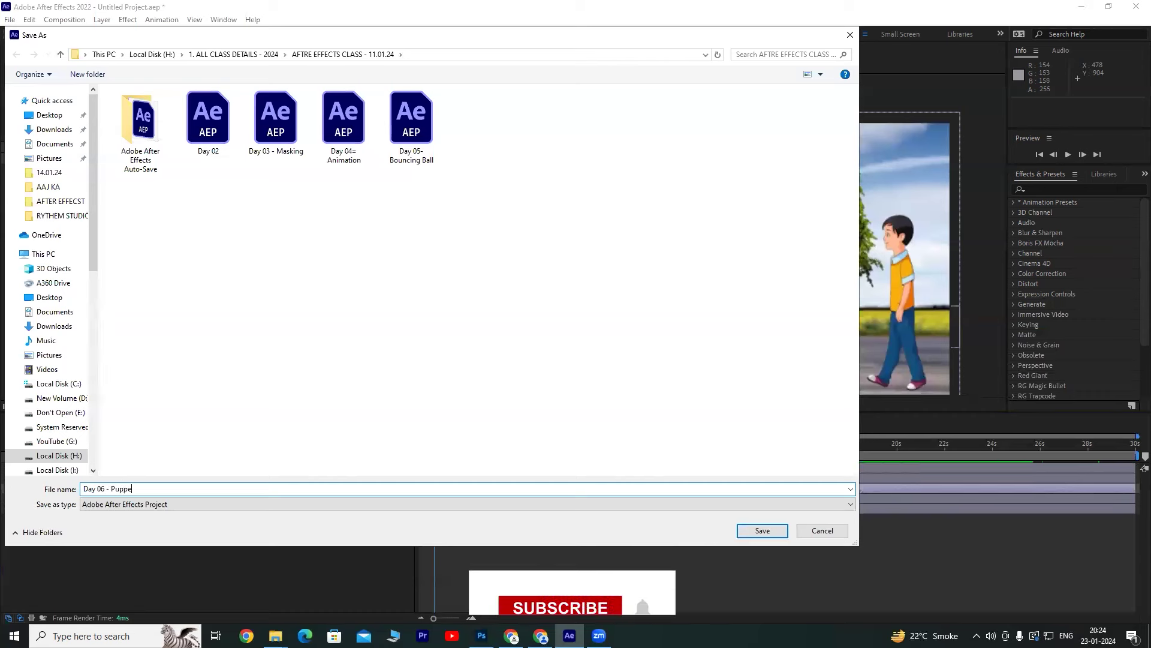
type("t wrap")
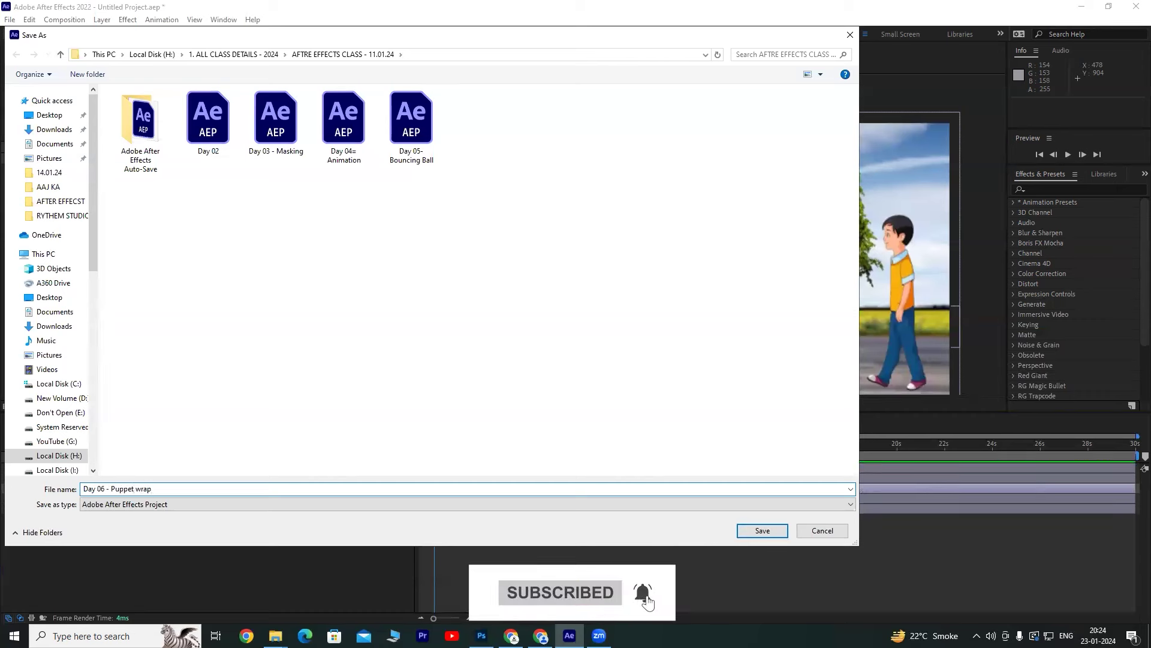
key("Return")
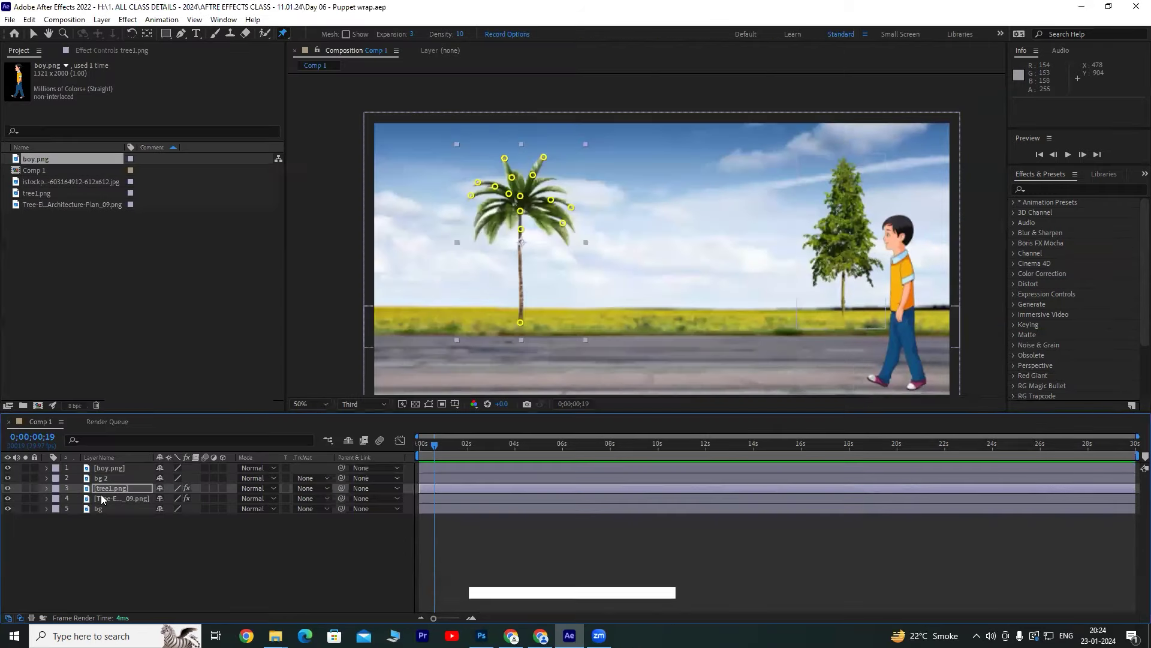
left_click(307, 575)
left_click_drag(428, 443, 375, 452)
key("space")
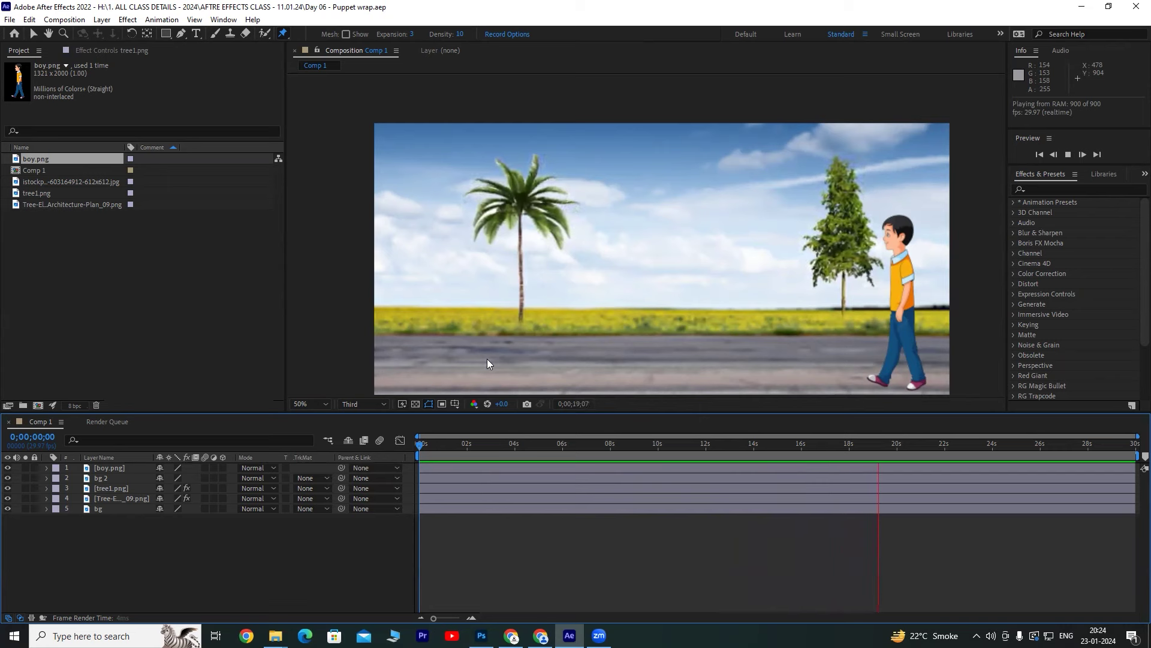
key("space")
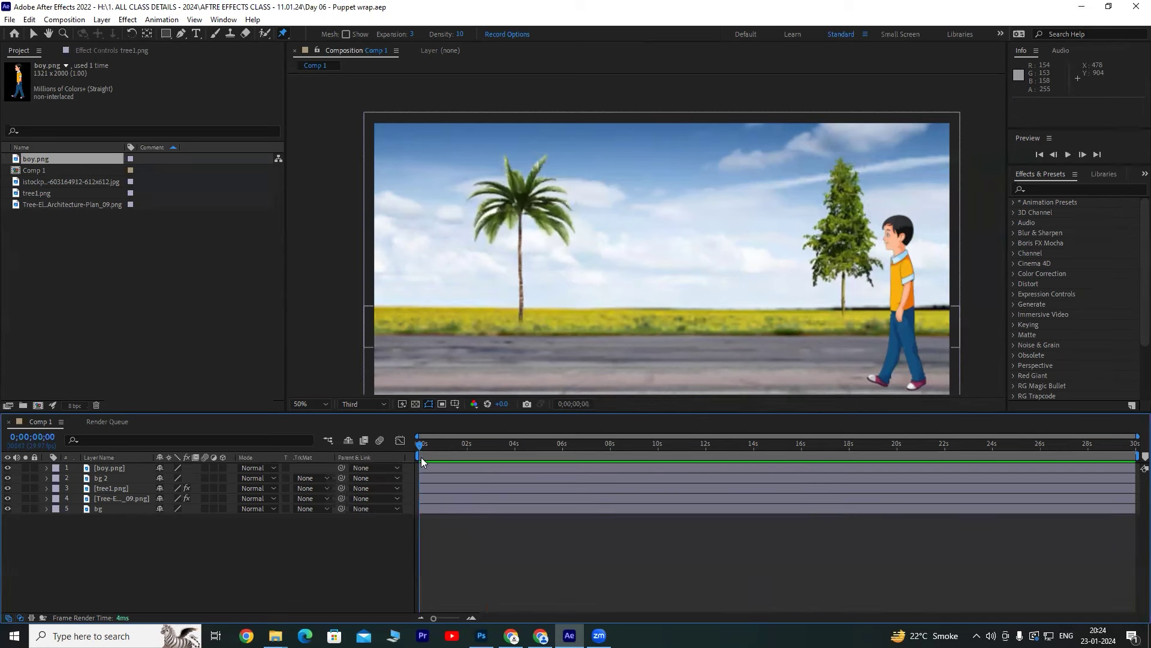
key("Home")
Select boy.png and place puppet pins on his left foot, waist, right leg and lower body.
left_click(98, 471)
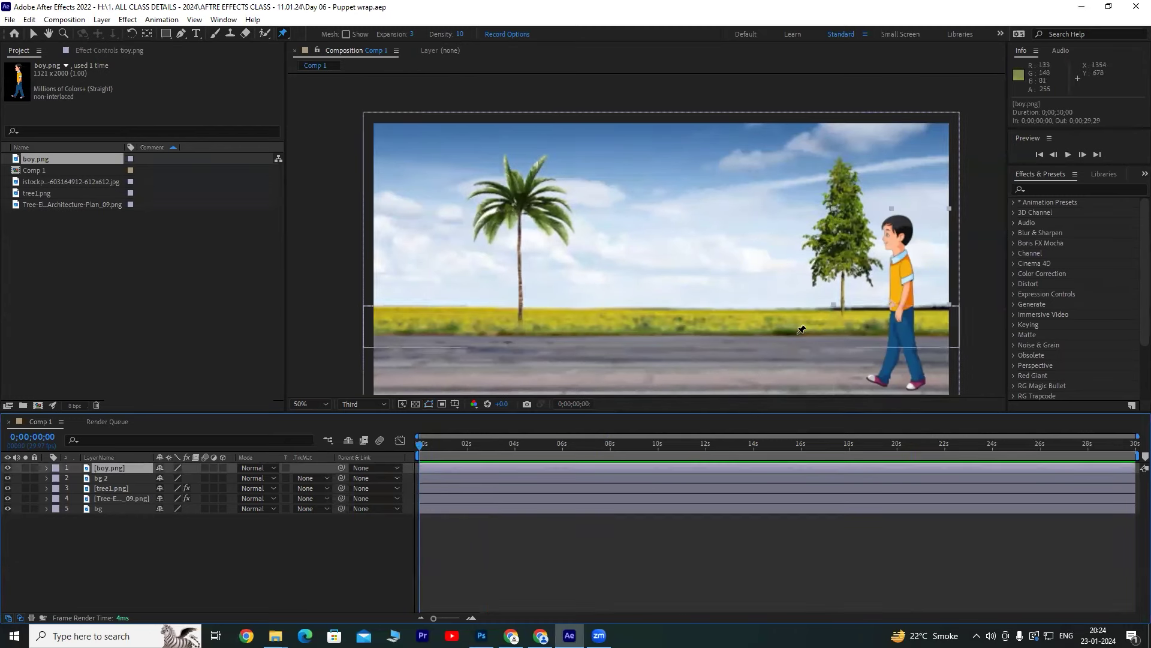
scroll(801, 330, "up", 1)
scroll(797, 330, "up", 1)
scroll(794, 330, "down", 1)
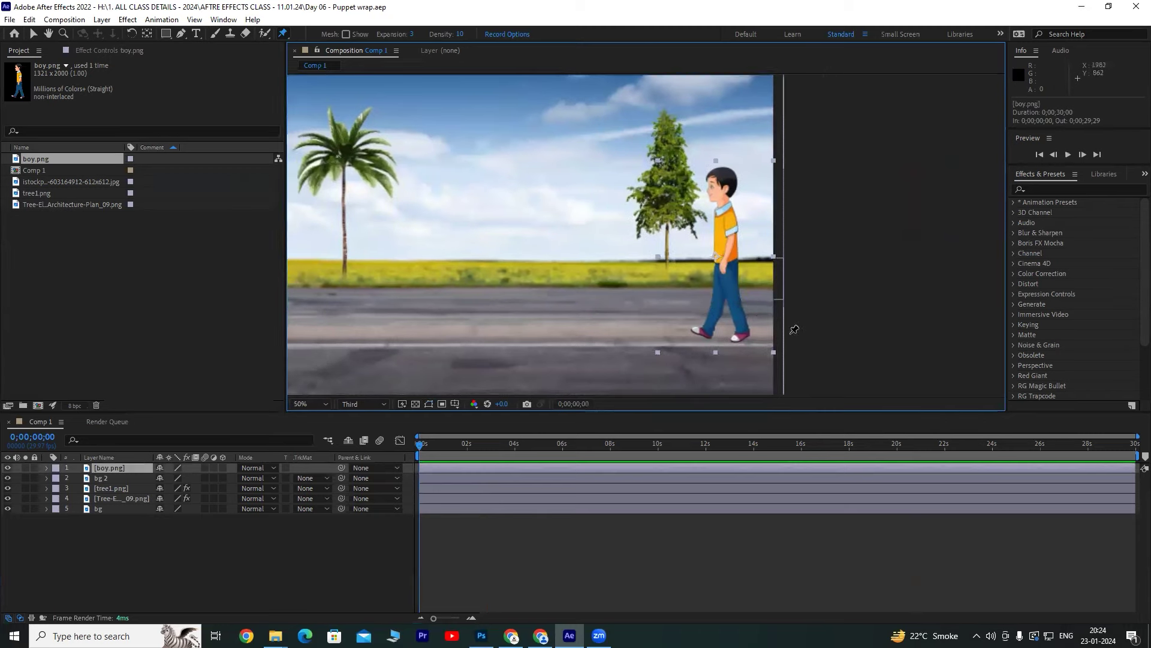
scroll(794, 330, "up", 1)
scroll(750, 329, "up", 1)
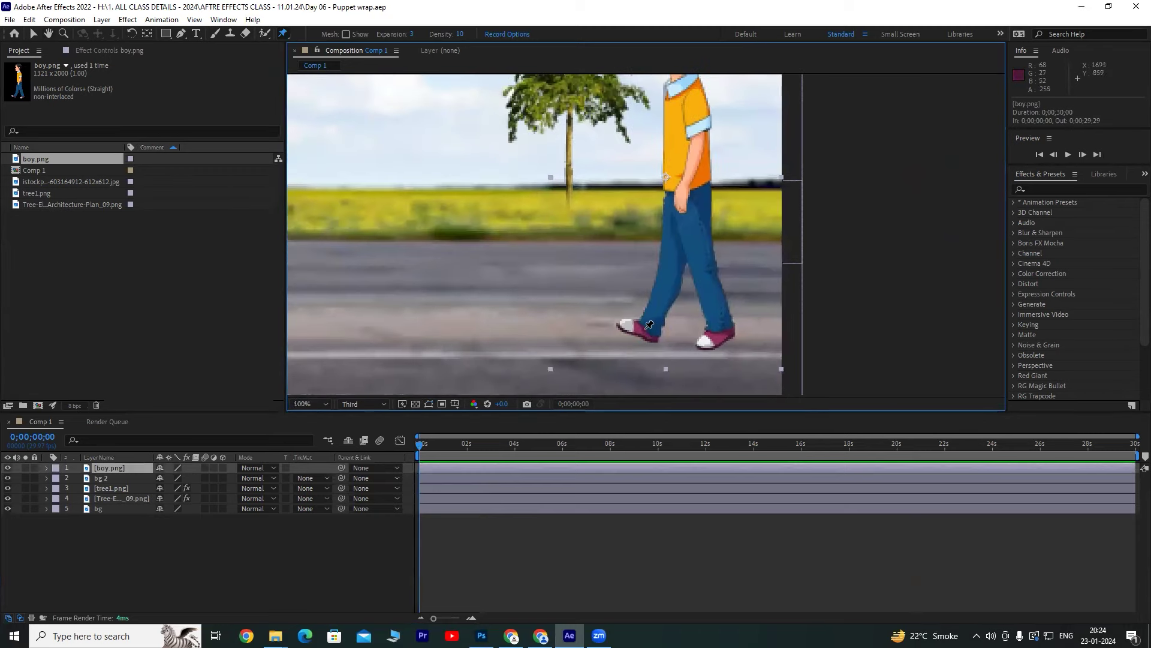
left_click(652, 327)
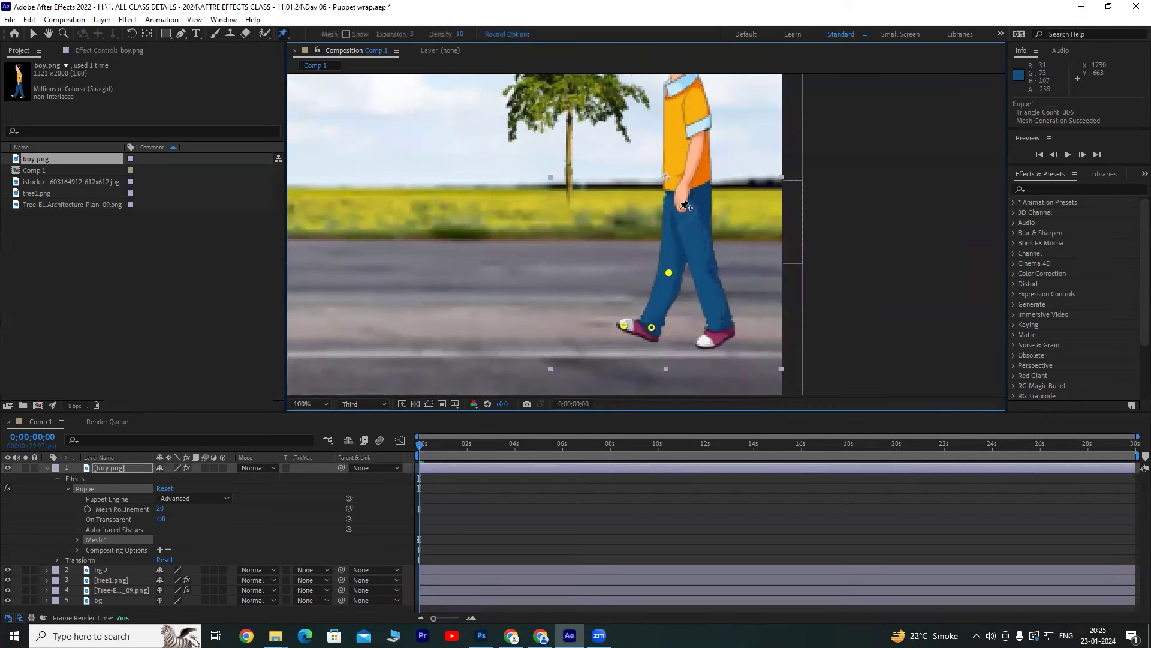
left_click(676, 179)
left_click(707, 270)
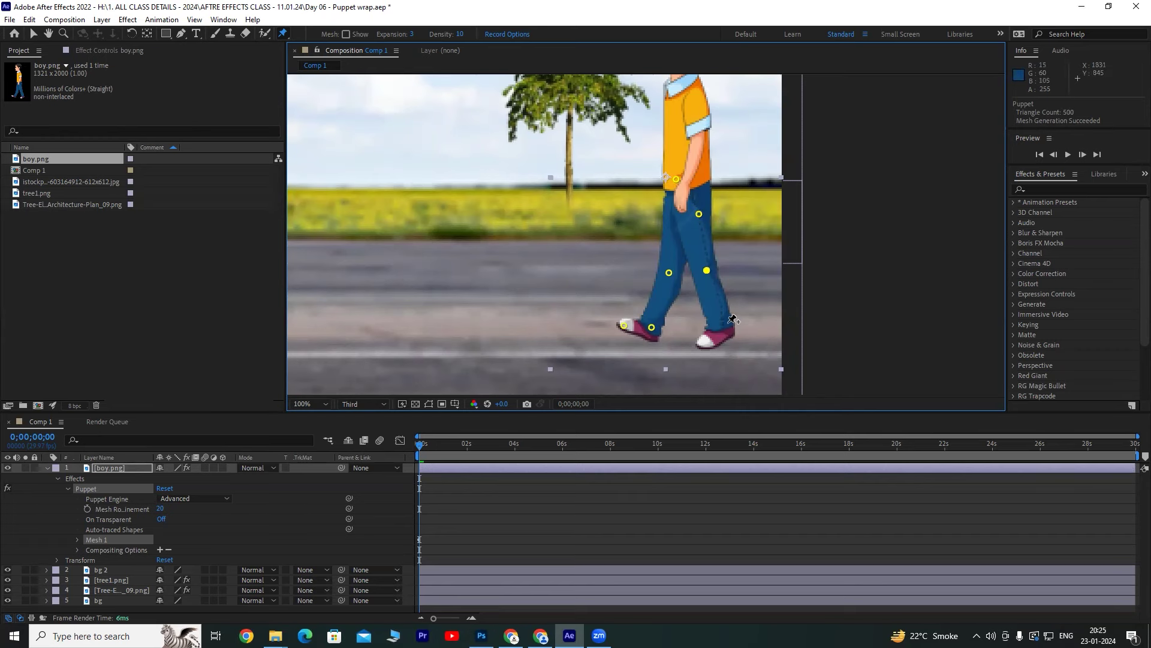
left_click(706, 344)
Add puppet pins at the boy's neck and shoulder, then scrub the timeline to check.
scroll(679, 180, "up", 3)
left_click(690, 144)
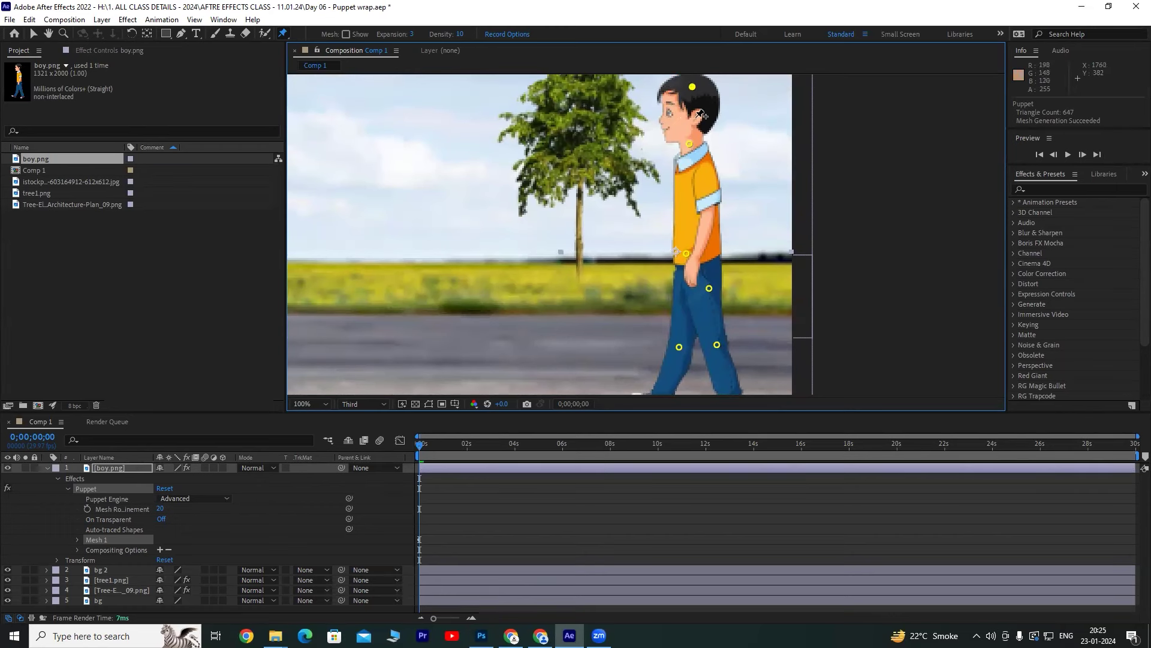
left_click_drag(693, 88, 695, 85)
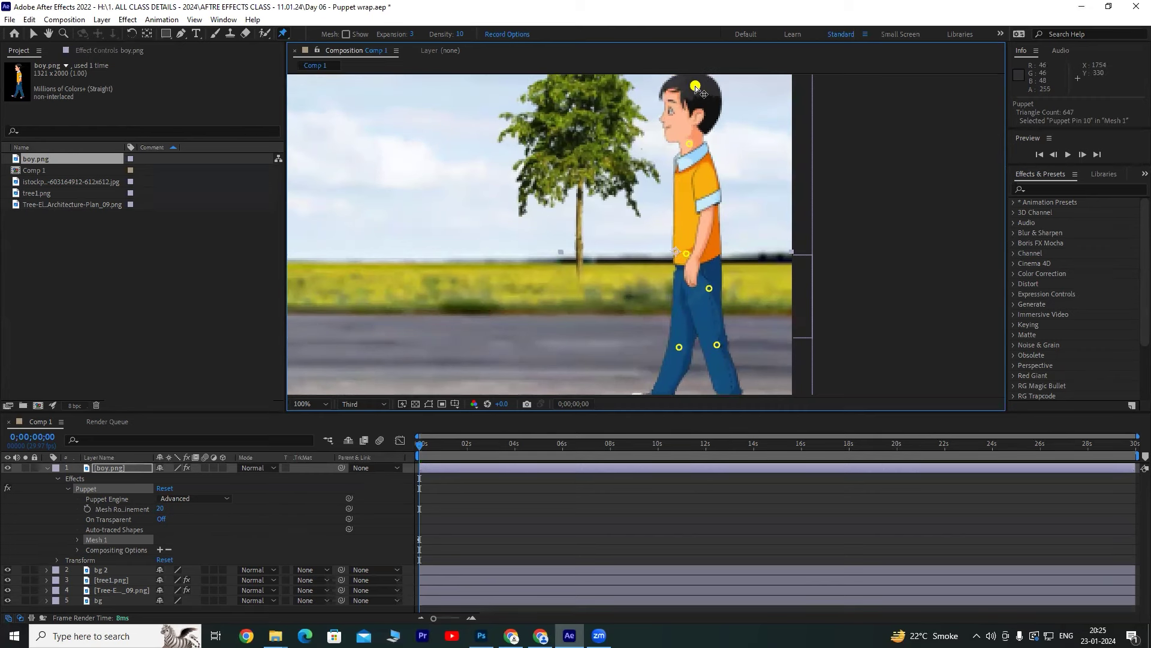
left_click(701, 179)
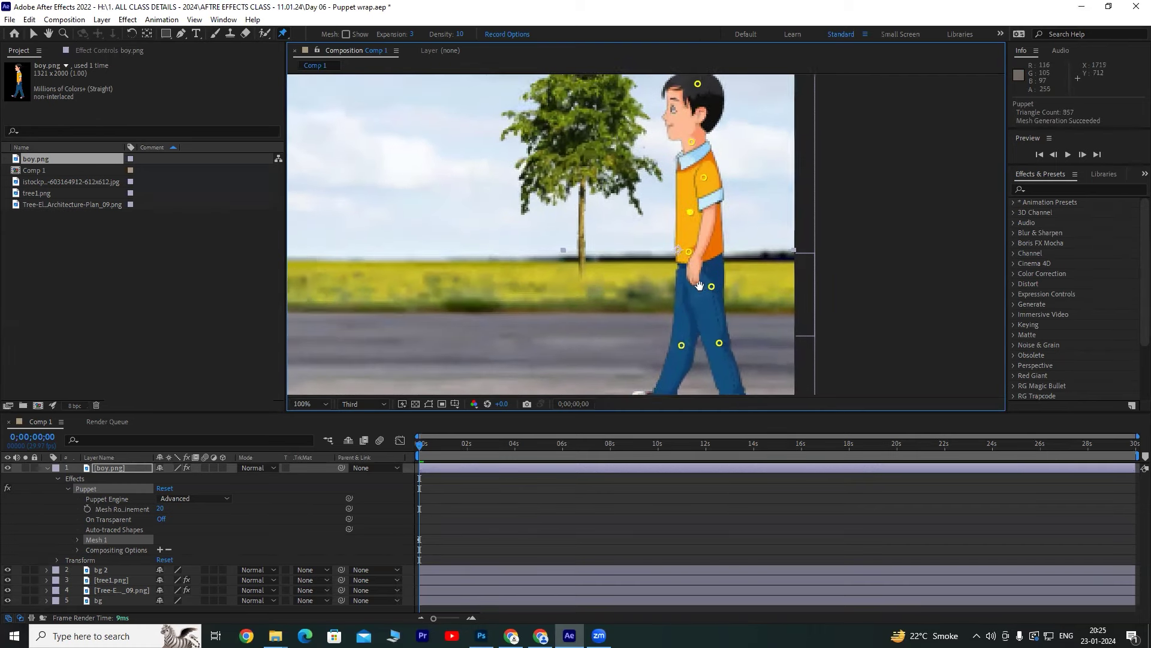
left_click_drag(668, 315, 731, 235)
key("space")
left_click_drag(423, 449, 419, 449)
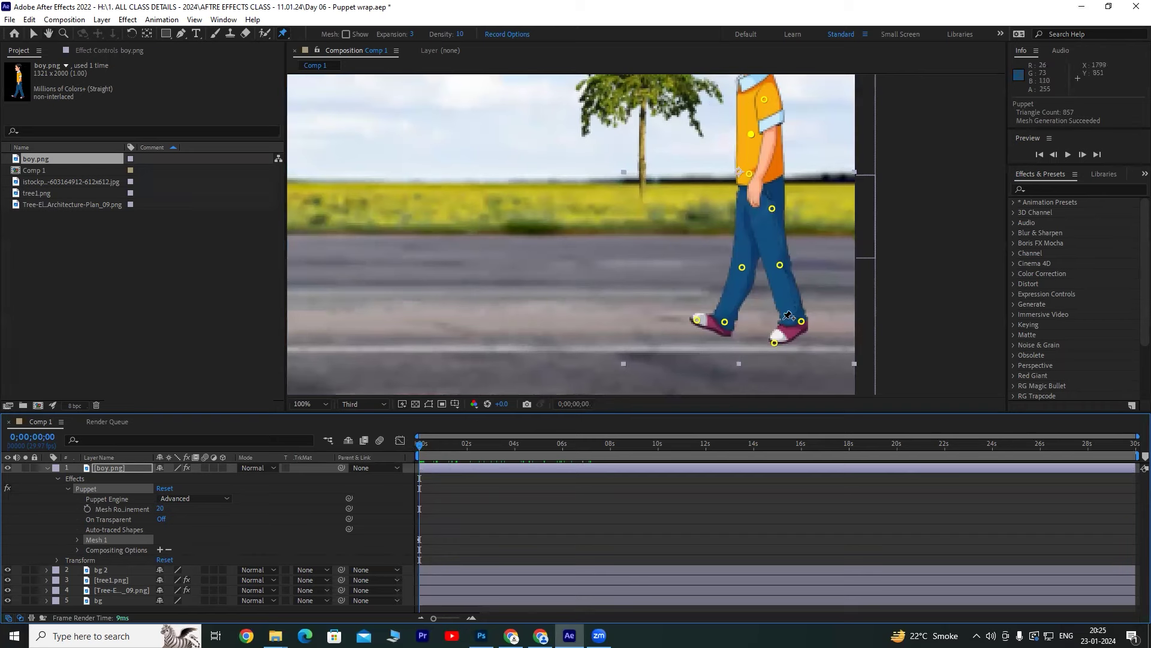
left_click_drag(733, 303, 751, 269)
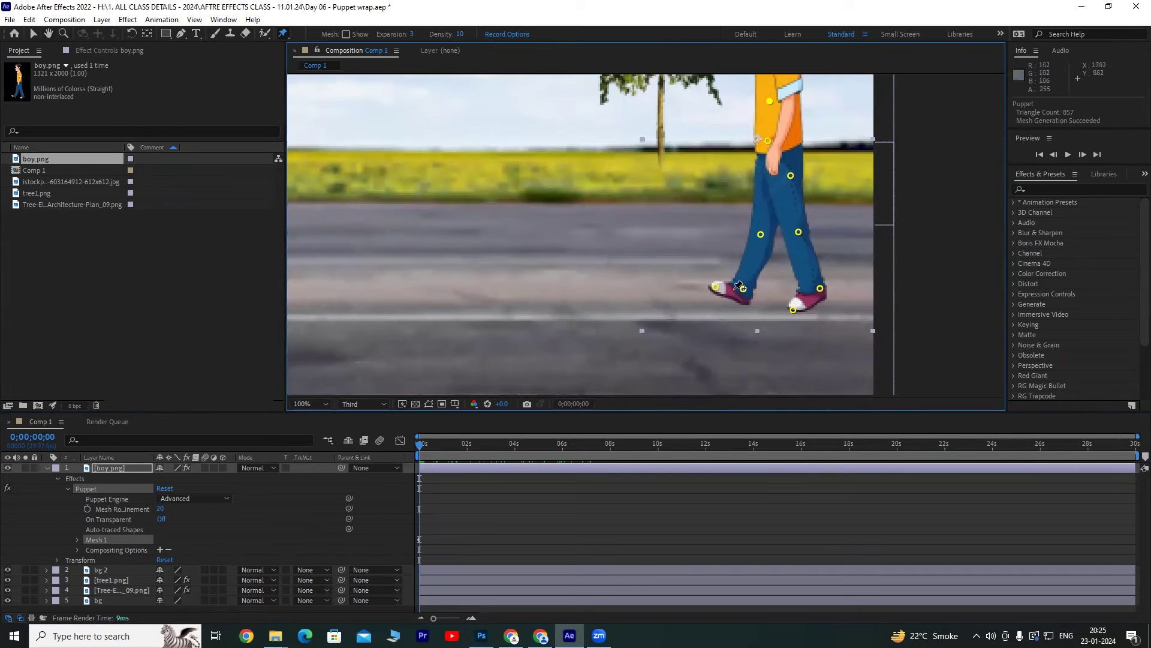
scroll(739, 307, "down", 2)
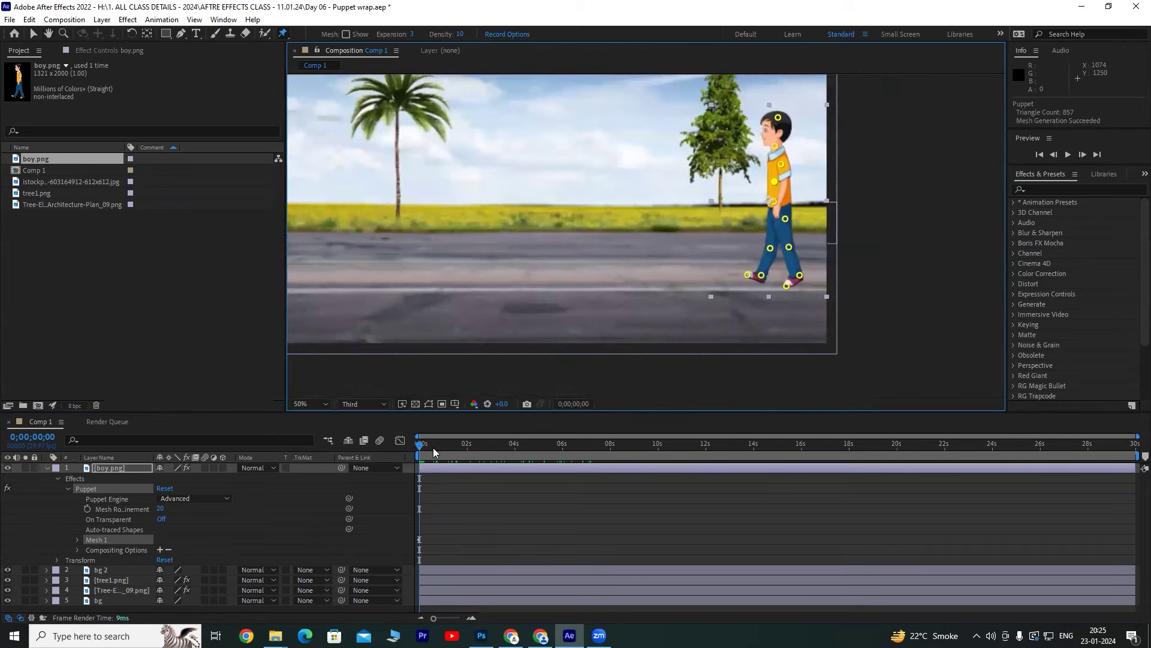
At 0;00;01;17, swing the boy's front foot back using the heel, toe and knee pins.
mouse_move(434, 451)
left_mouse_down()
mouse_move(458, 447)
mouse_move(422, 460)
mouse_move(457, 460)
left_mouse_up()
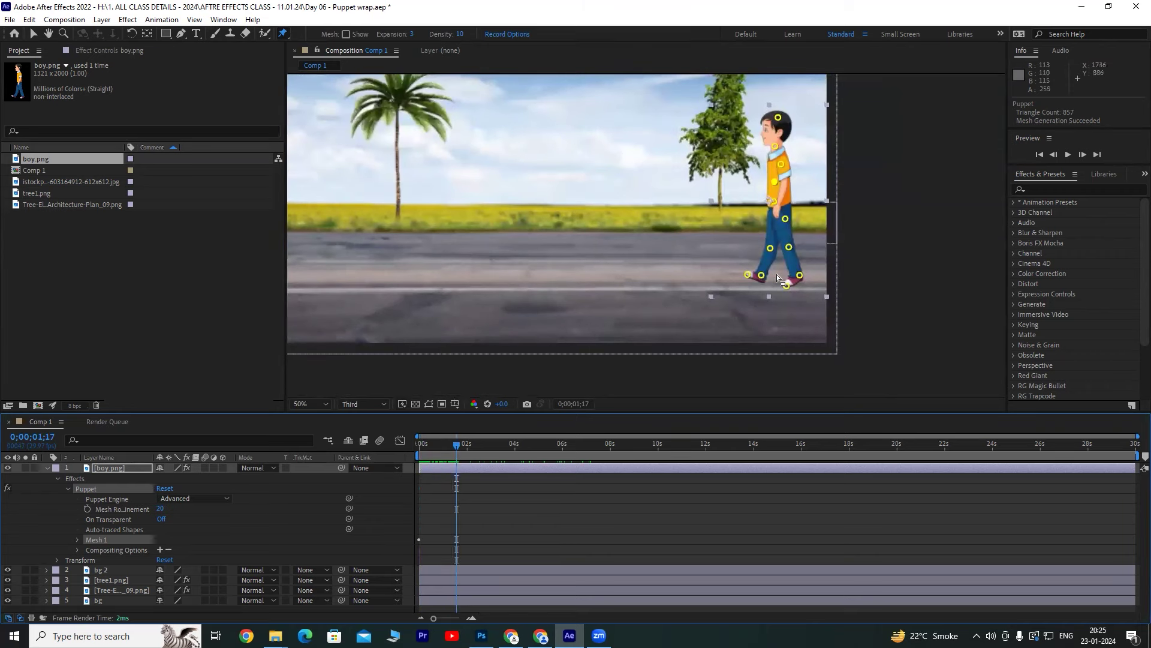
scroll(779, 285, "up", 2)
left_click_drag(881, 321, 754, 312)
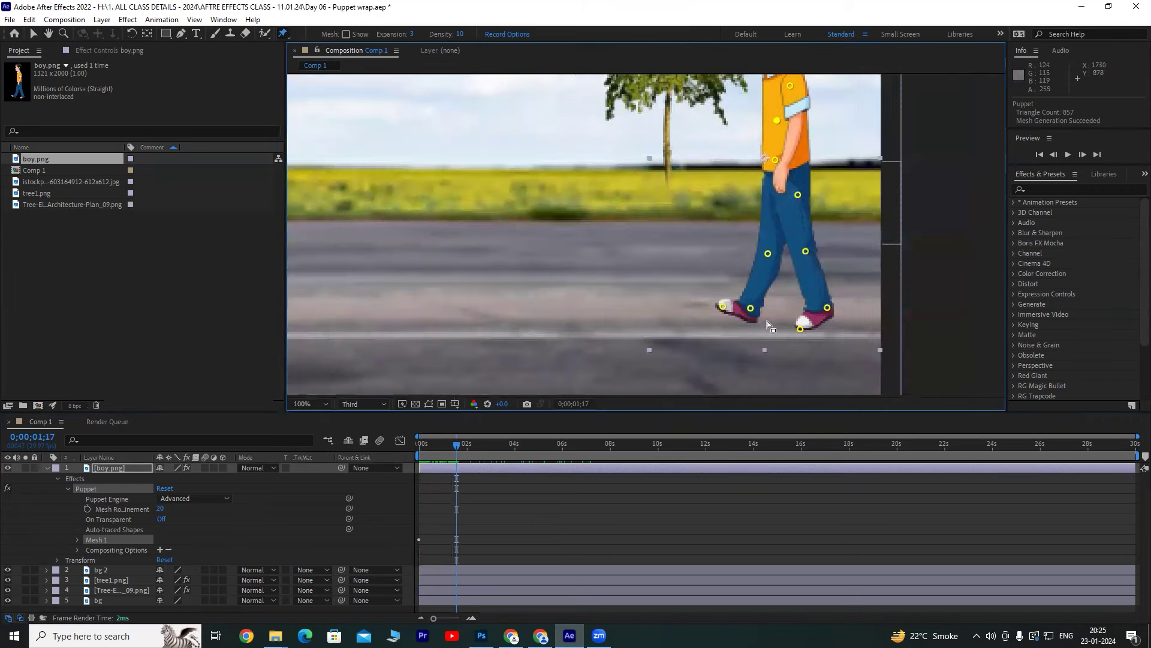
left_click_drag(725, 310, 720, 318)
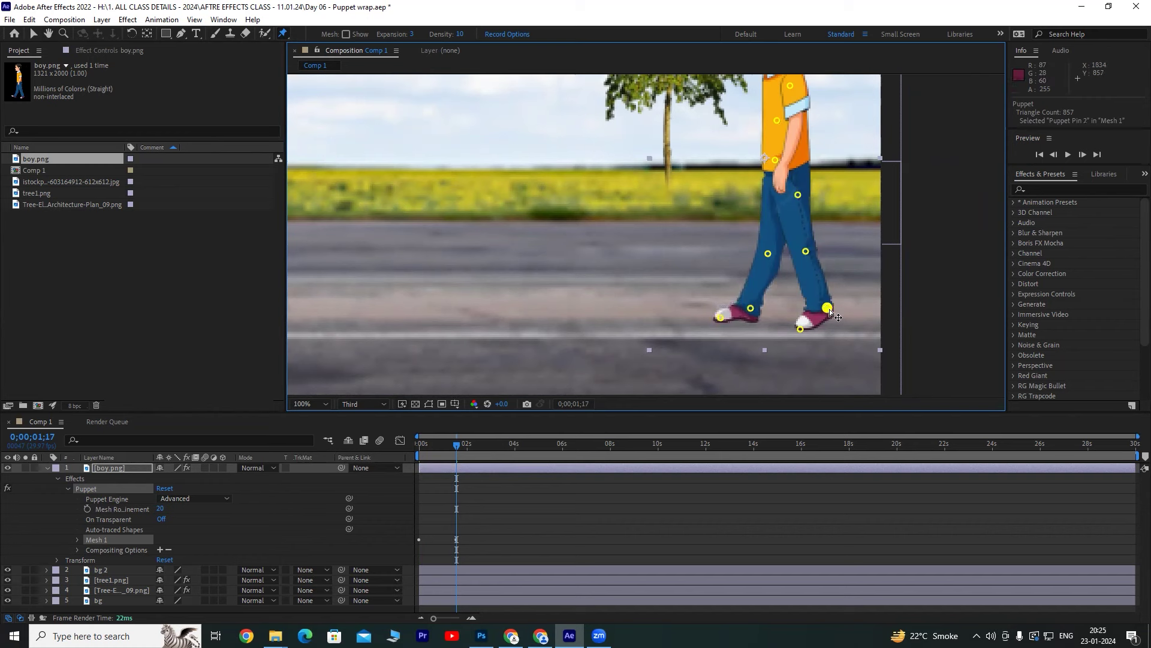
left_click_drag(829, 310, 801, 316)
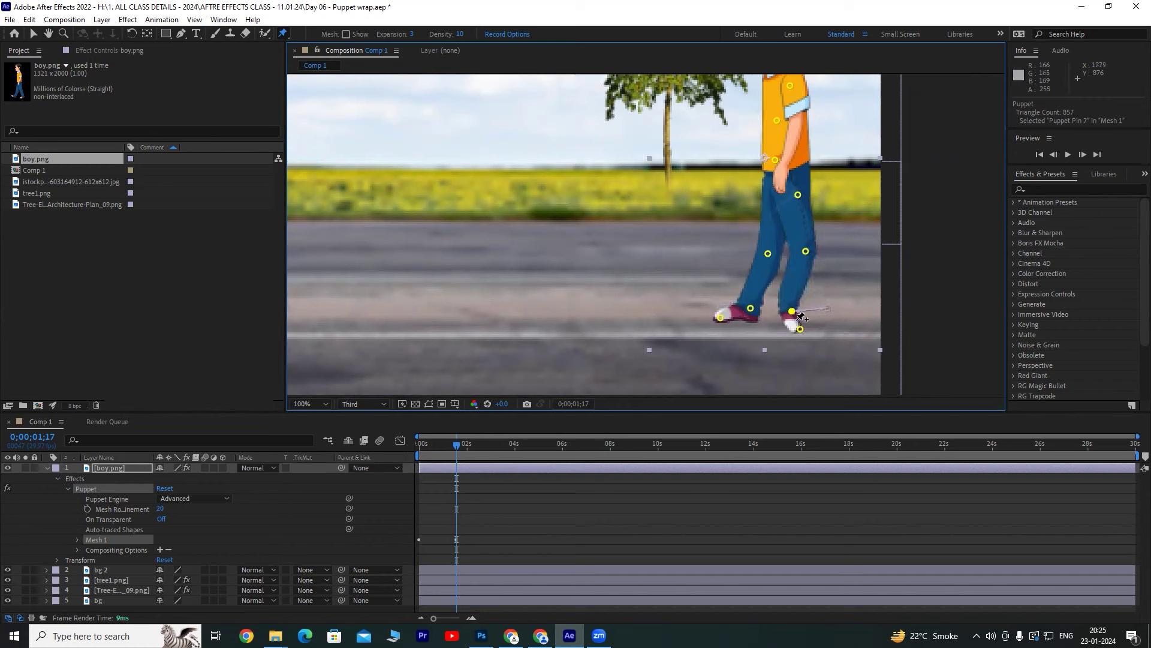
left_click_drag(800, 328, 767, 330)
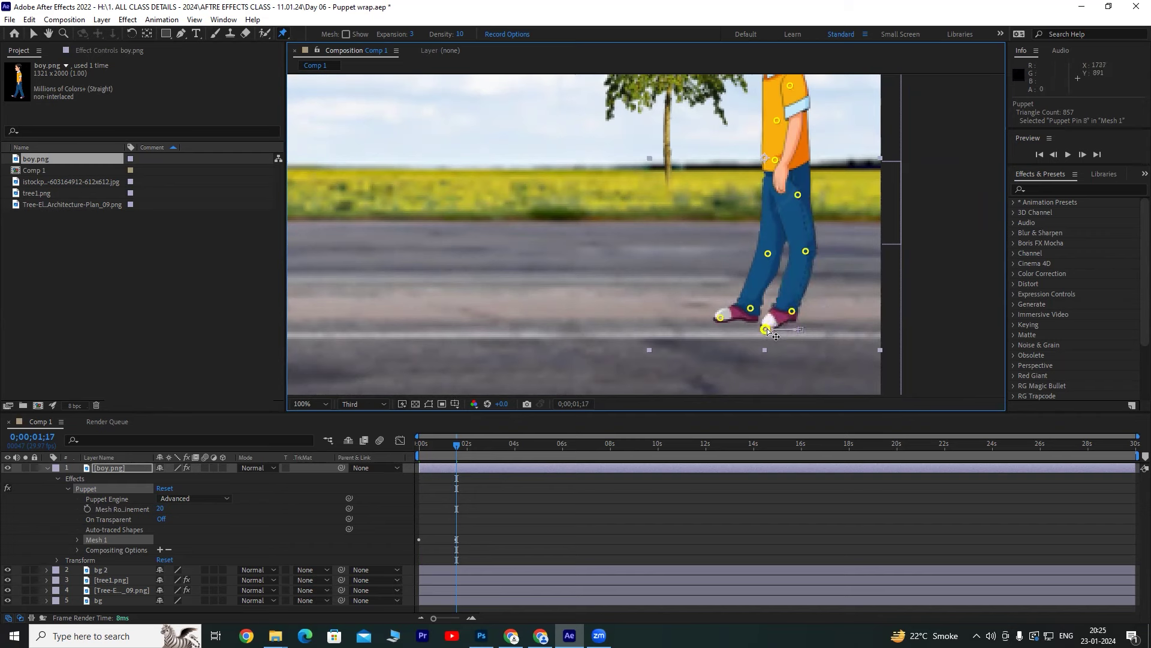
left_click_drag(805, 252, 790, 252)
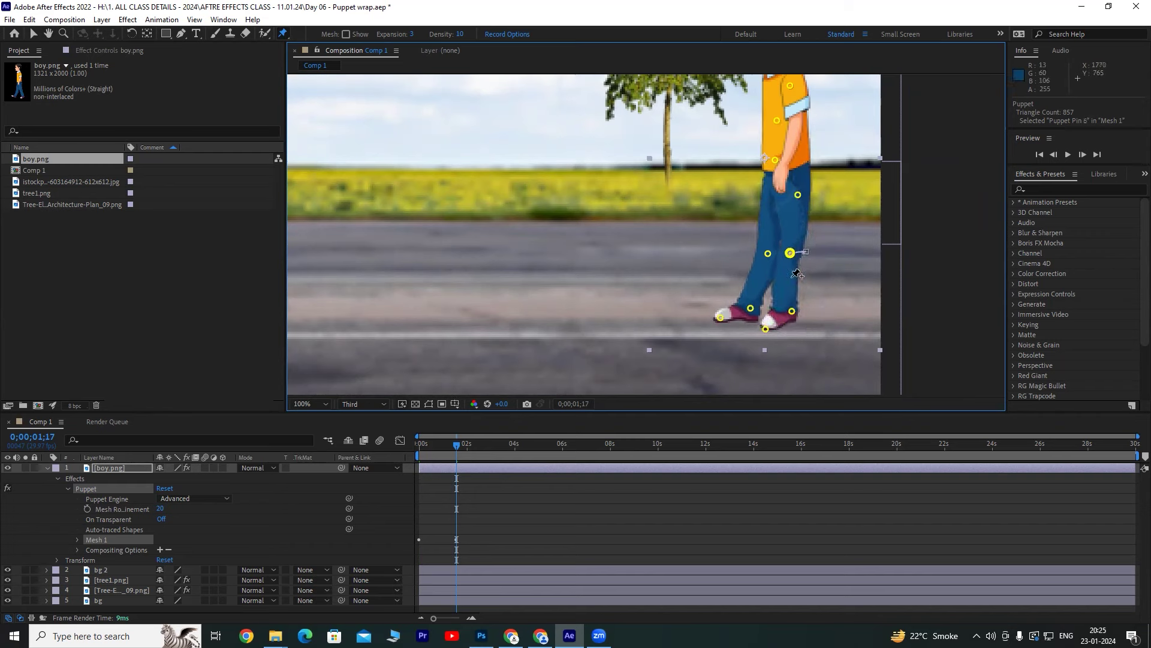
left_click_drag(791, 311, 789, 304)
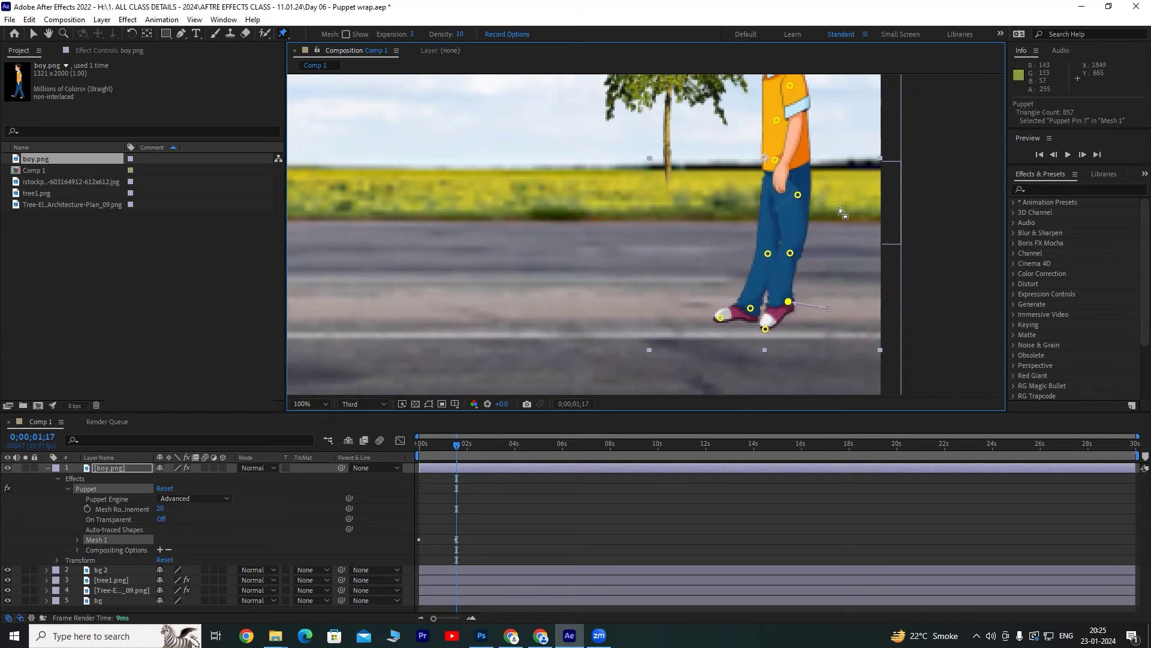
scroll(837, 207, "up", 2)
scroll(864, 239, "down", 1)
scroll(776, 275, "down", 1)
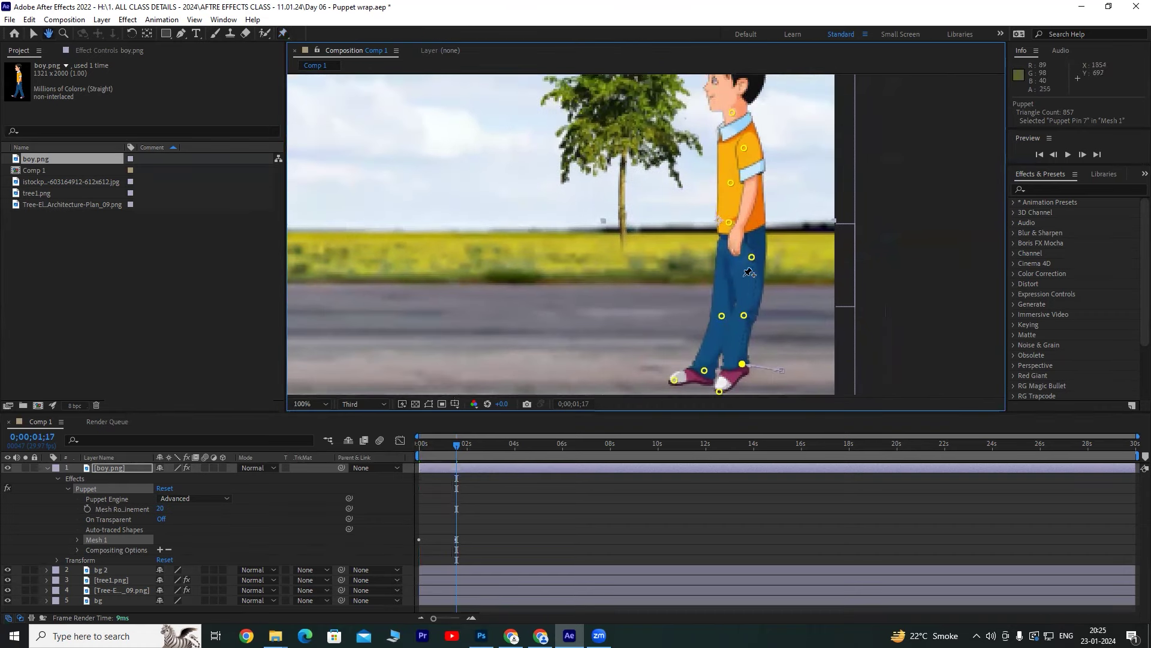
Shift the leg and chest pins, tilt the boy's head left, then scrub back to review.
left_click_drag(752, 258, 741, 256)
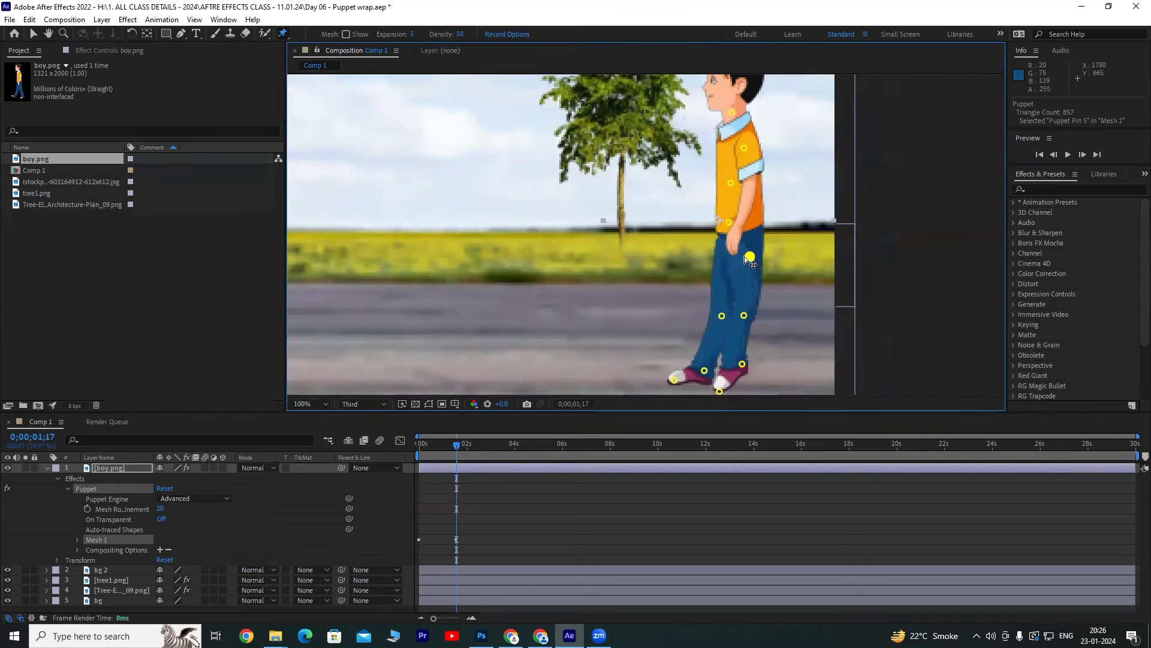
left_click(730, 223)
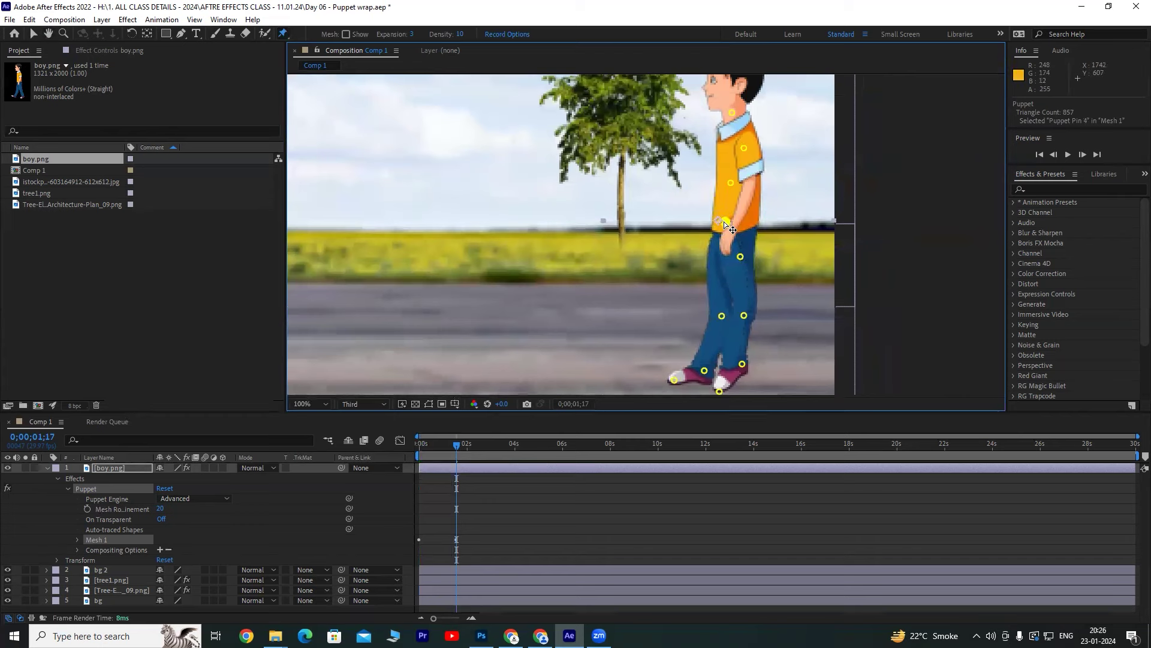
mouse_move(730, 185)
left_mouse_down()
mouse_move(736, 146)
mouse_move(772, 231)
left_mouse_up()
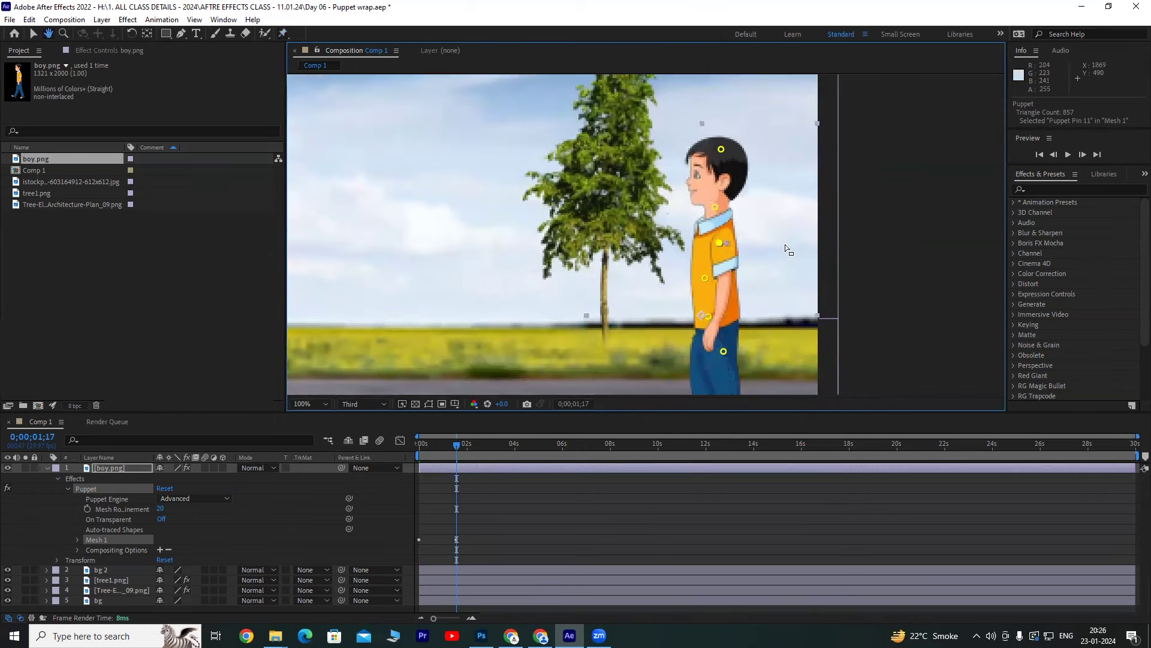
left_click_drag(714, 210, 710, 207)
left_click_drag(720, 149, 705, 151)
mouse_move(703, 342)
left_mouse_down()
mouse_move(737, 279)
mouse_move(721, 306)
left_mouse_up()
scroll(751, 293, "down", 2)
scroll(723, 308, "down", 3)
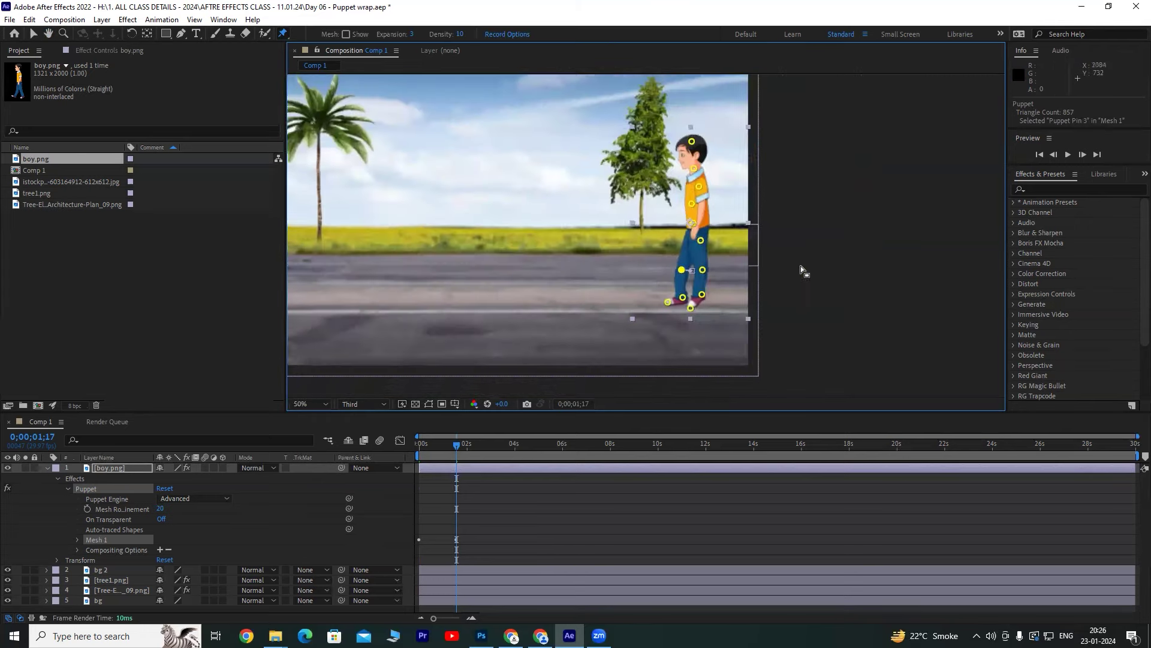
scroll(714, 317, "up", 3)
left_click_drag(733, 361, 730, 360)
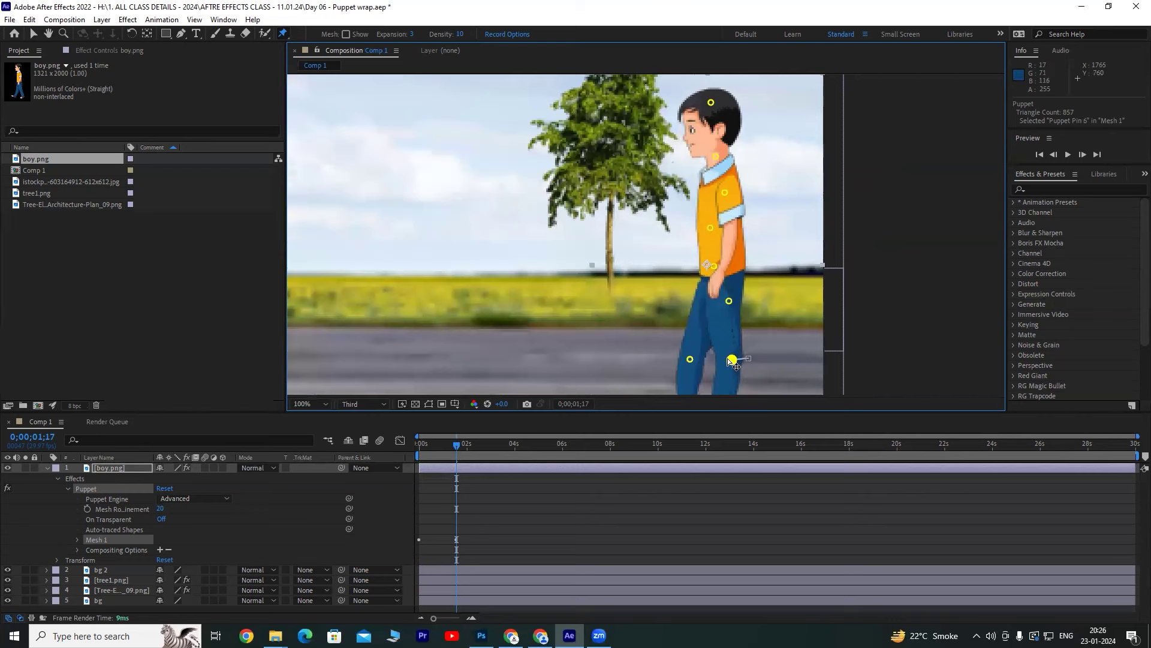
scroll(771, 313, "down", 2)
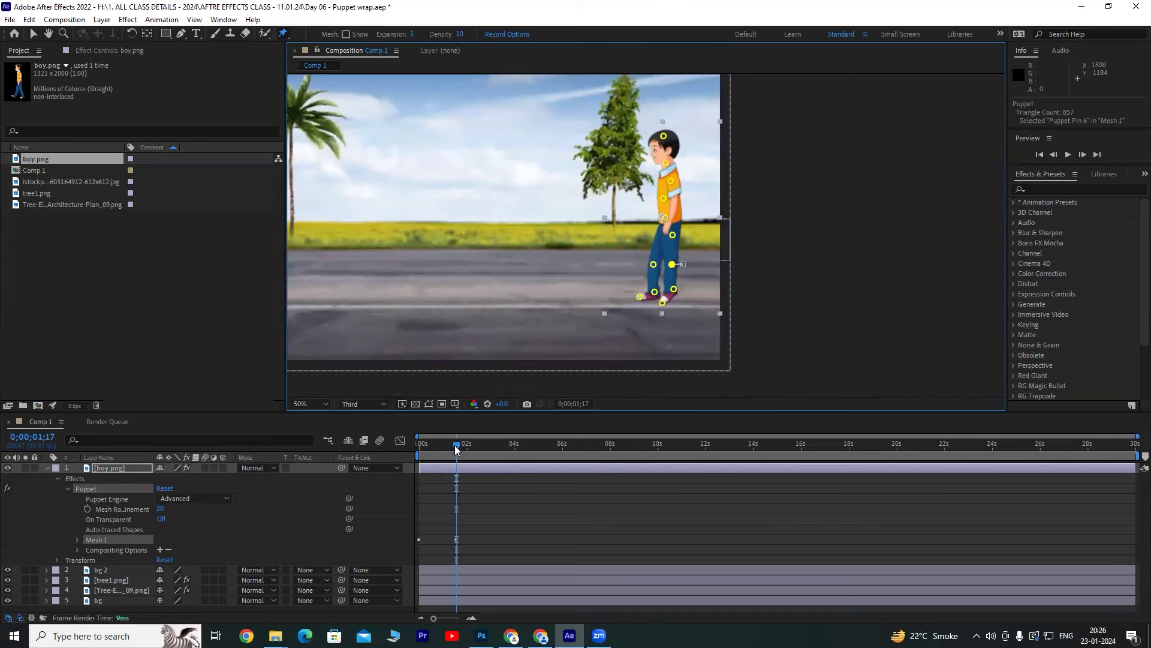
mouse_move(455, 449)
left_mouse_down()
mouse_move(404, 456)
mouse_move(437, 466)
left_mouse_up()
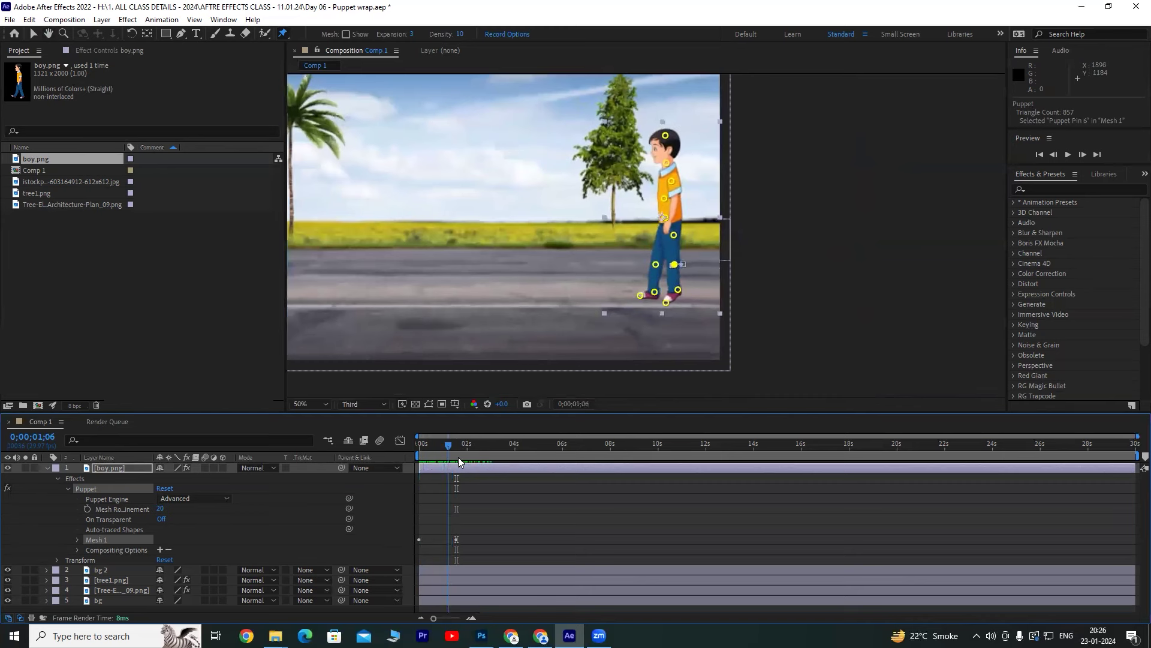
At 0;00;02;01, drag the boy's hand pin from hip up to chest, review, and expand Mesh 1.
key("space")
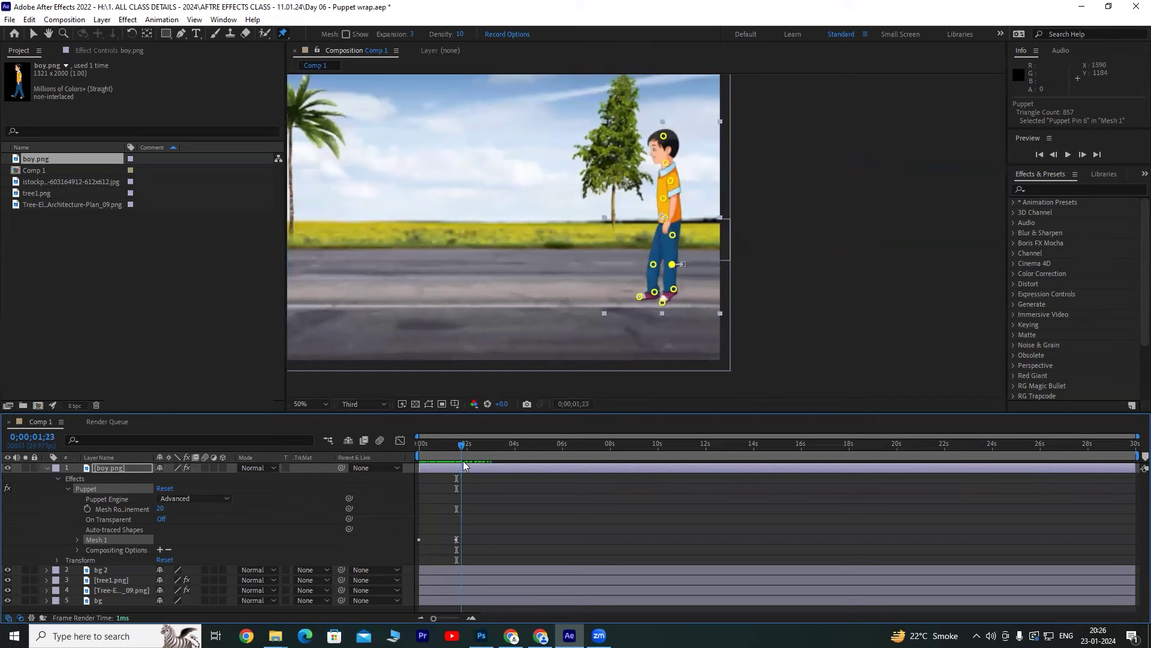
left_click(663, 218)
mouse_move(662, 220)
left_mouse_down()
mouse_move(673, 185)
mouse_move(663, 165)
left_mouse_up()
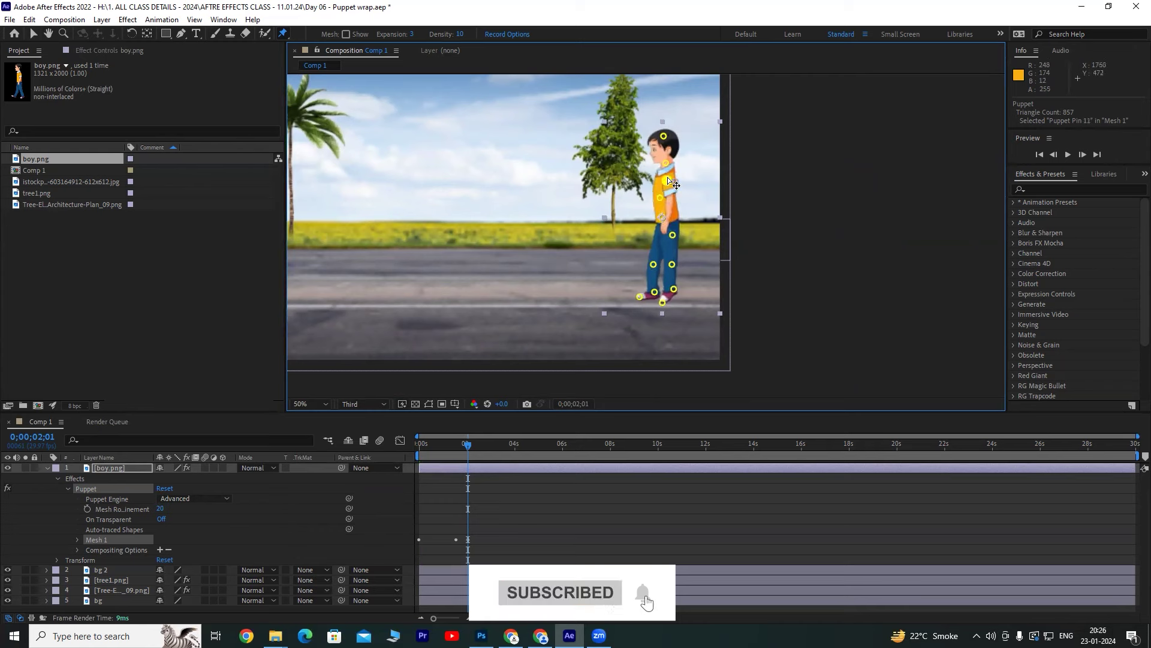
left_click(663, 138)
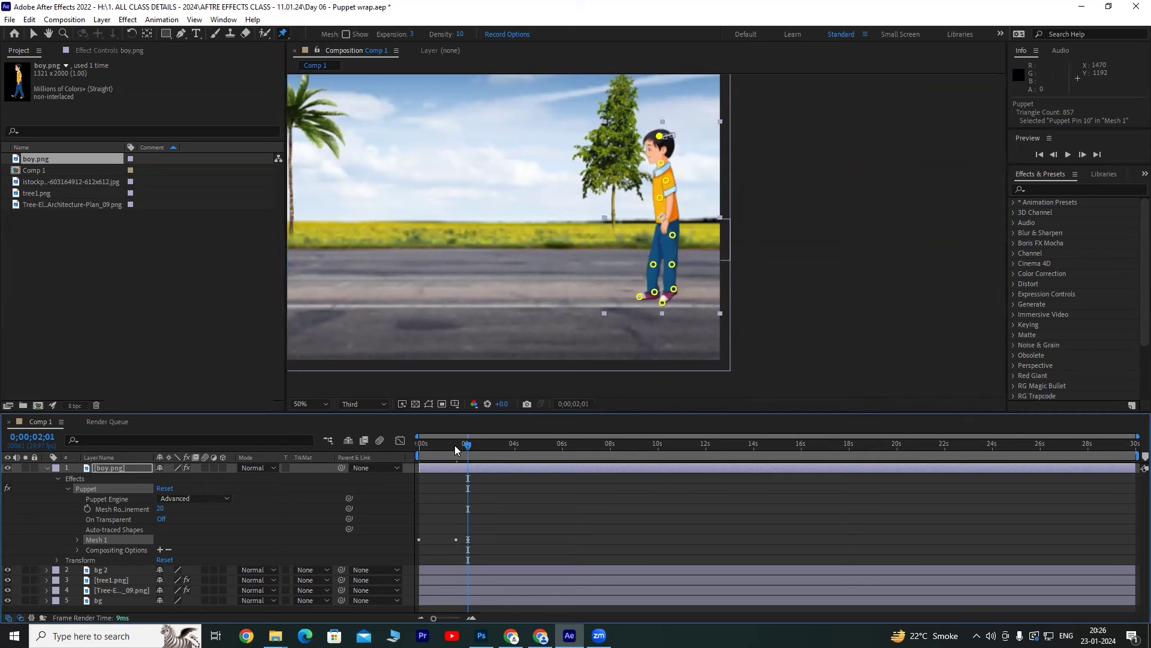
left_click_drag(466, 446, 444, 447)
left_click_drag(466, 445, 471, 445)
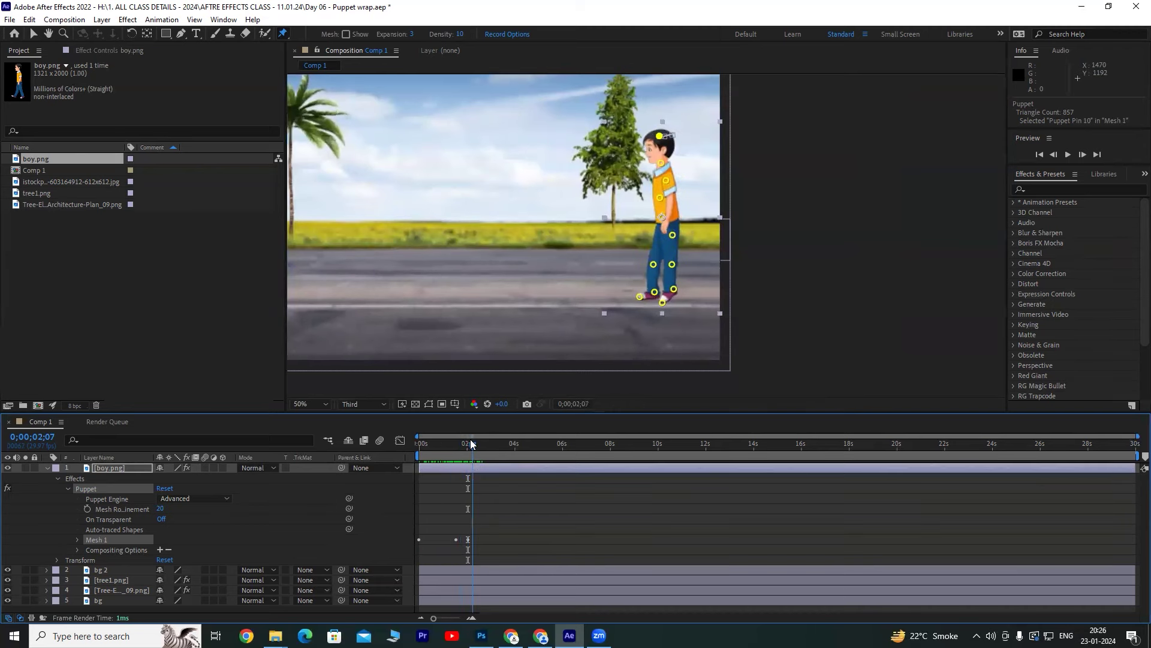
left_click(78, 539)
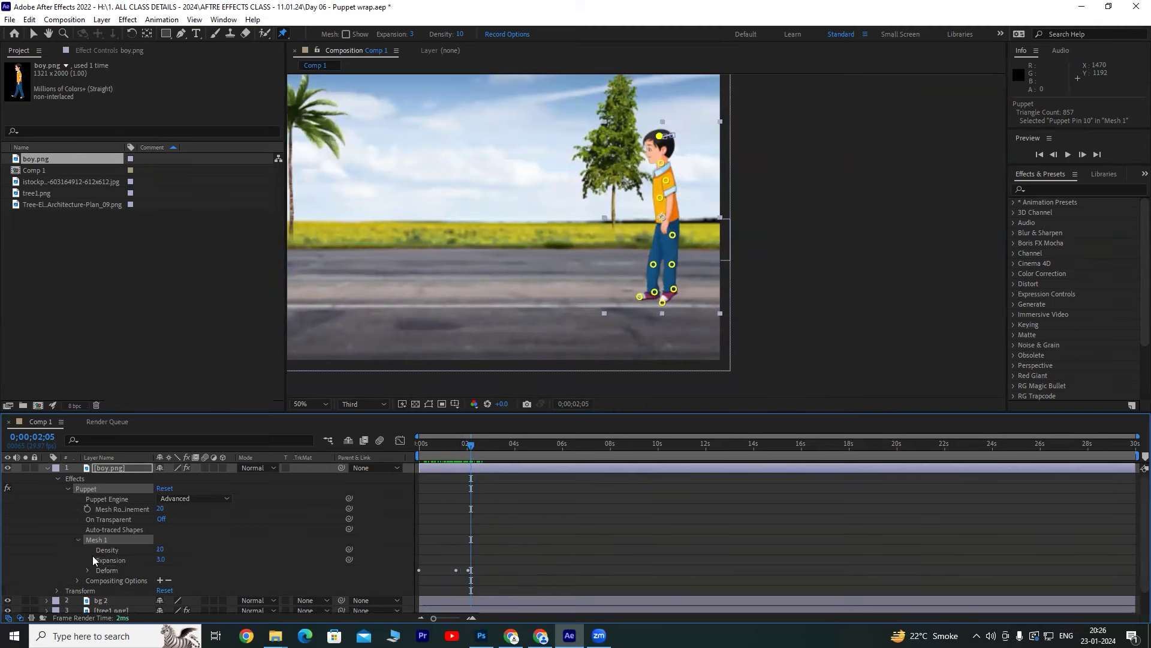
scroll(90, 575, "down", 3)
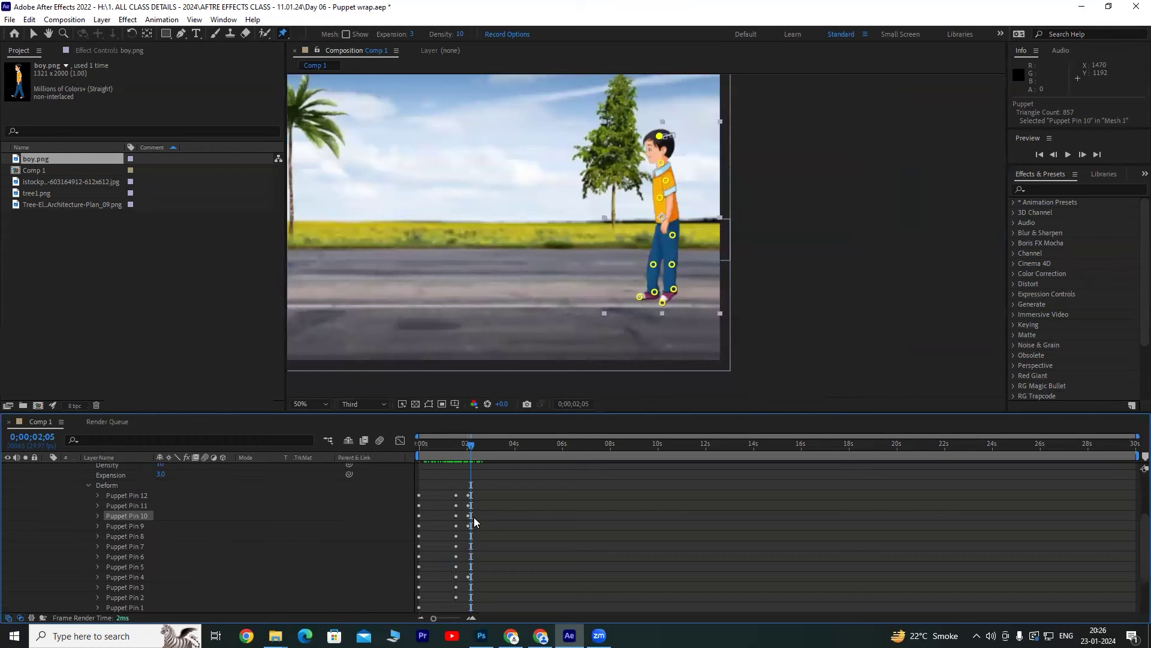
left_click(89, 486)
left_click(444, 445)
key("space")
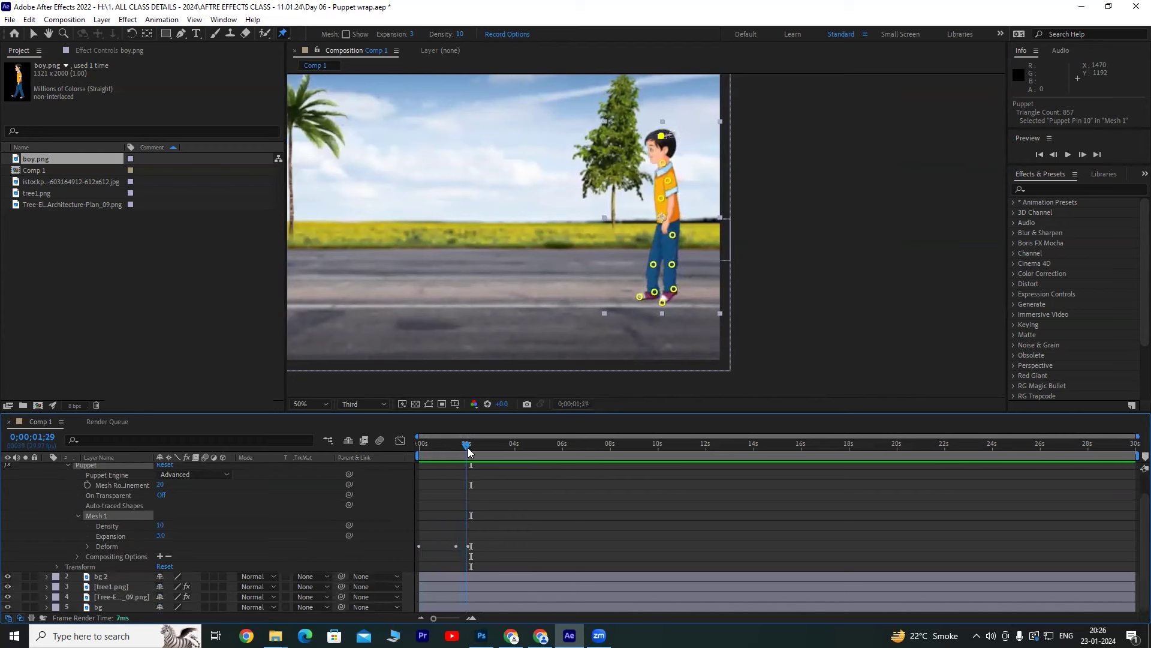
mouse_move(419, 445)
left_mouse_down()
mouse_move(442, 450)
mouse_move(413, 457)
mouse_move(471, 461)
left_mouse_up()
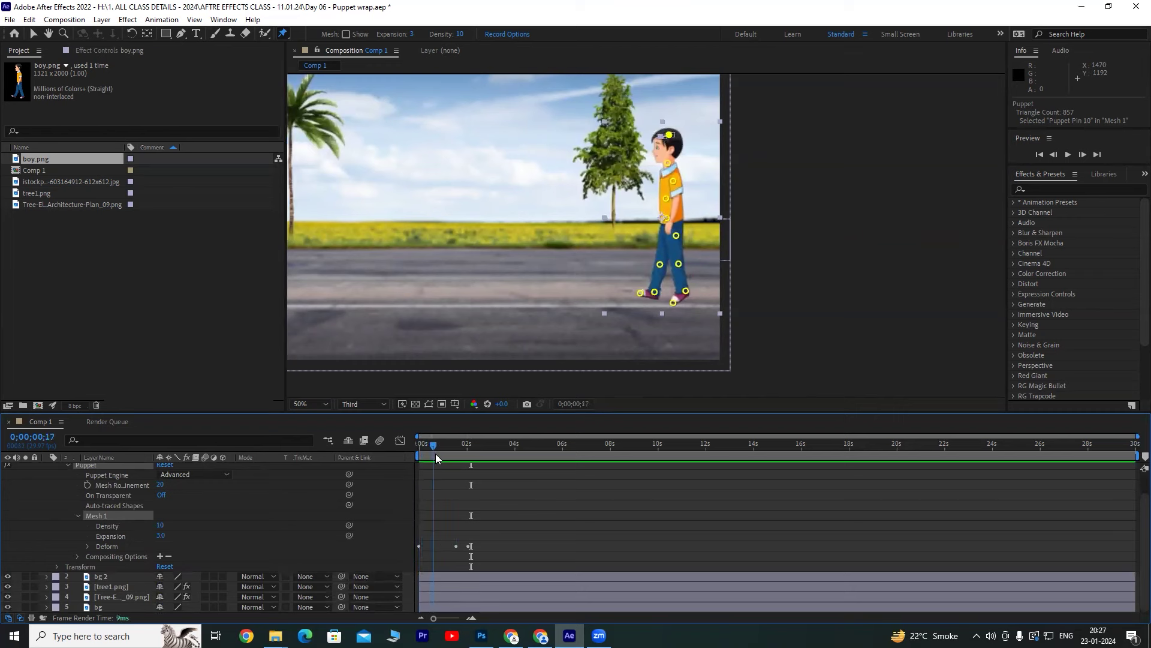
left_click(674, 216)
Add Puppet Pin 13 at the boy's hip, nudge it to reshape his arm, and scrub the animation.
left_click(670, 221)
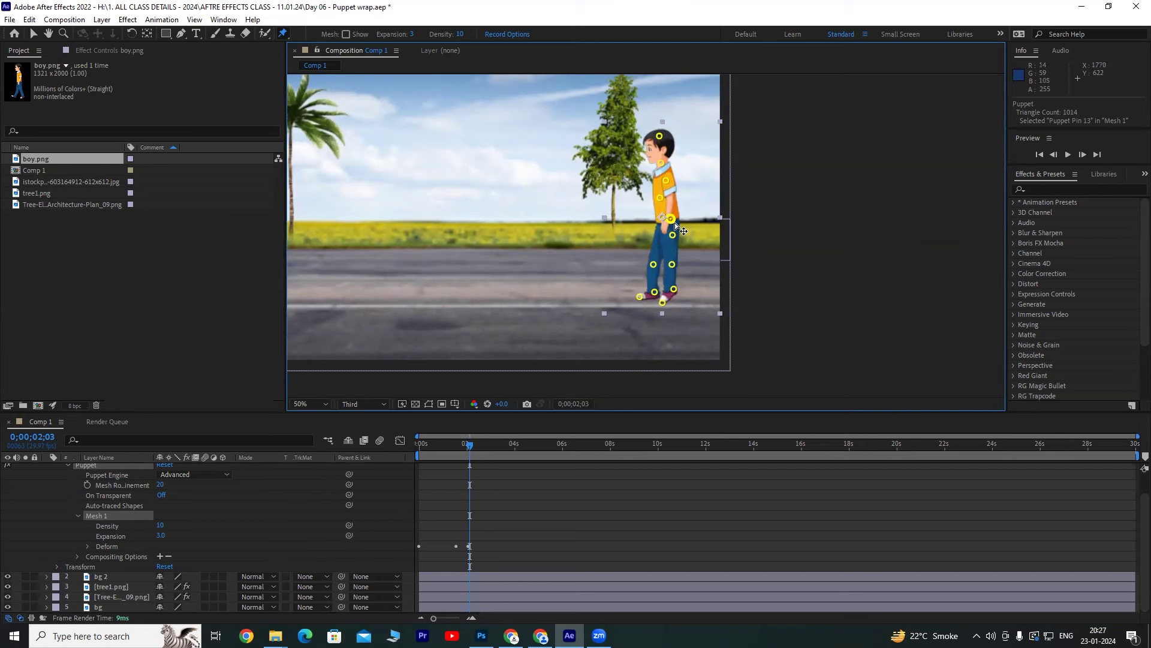
scroll(686, 242, "up", 1)
scroll(686, 241, "up", 1)
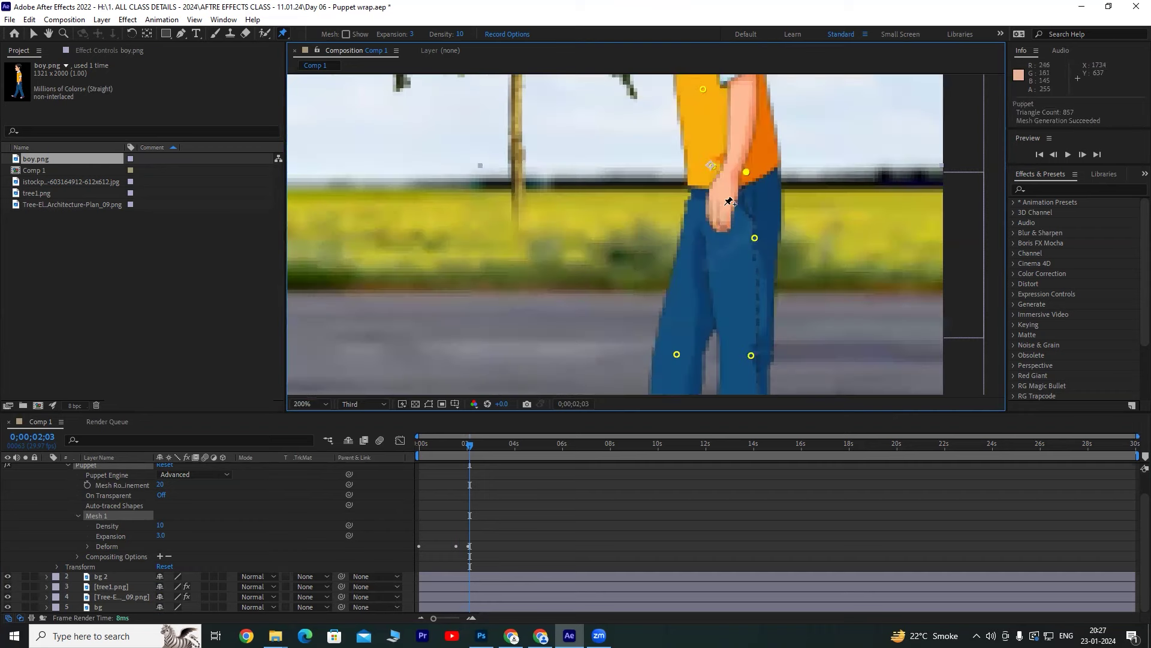
left_click_drag(711, 166, 710, 168)
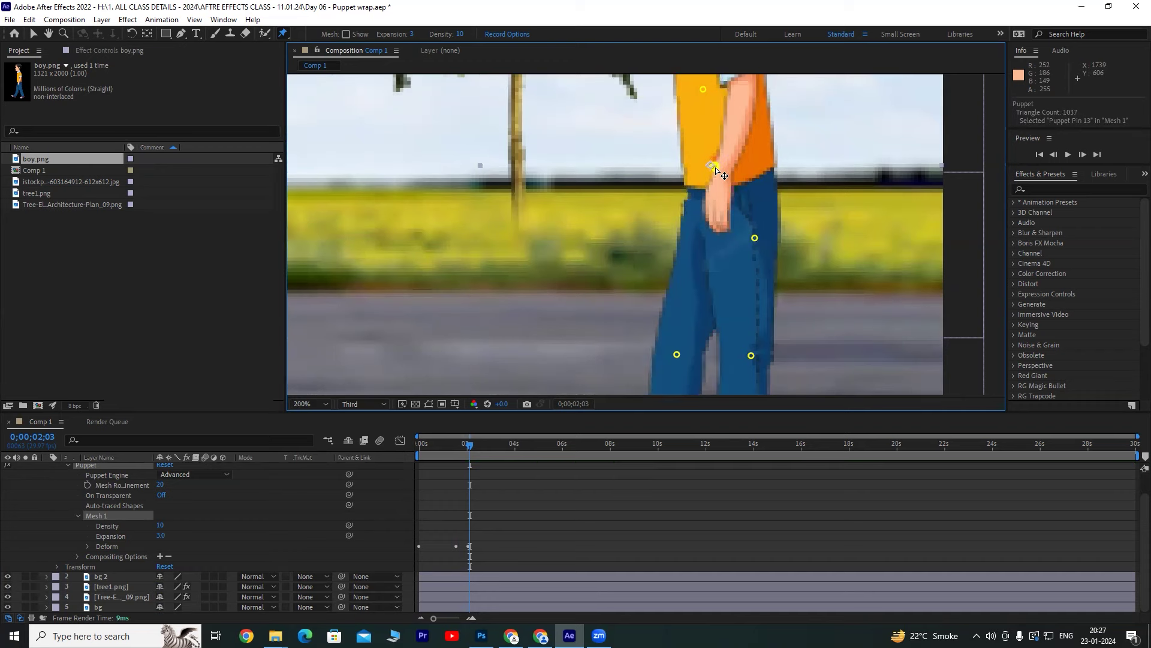
scroll(732, 236, "down", 2)
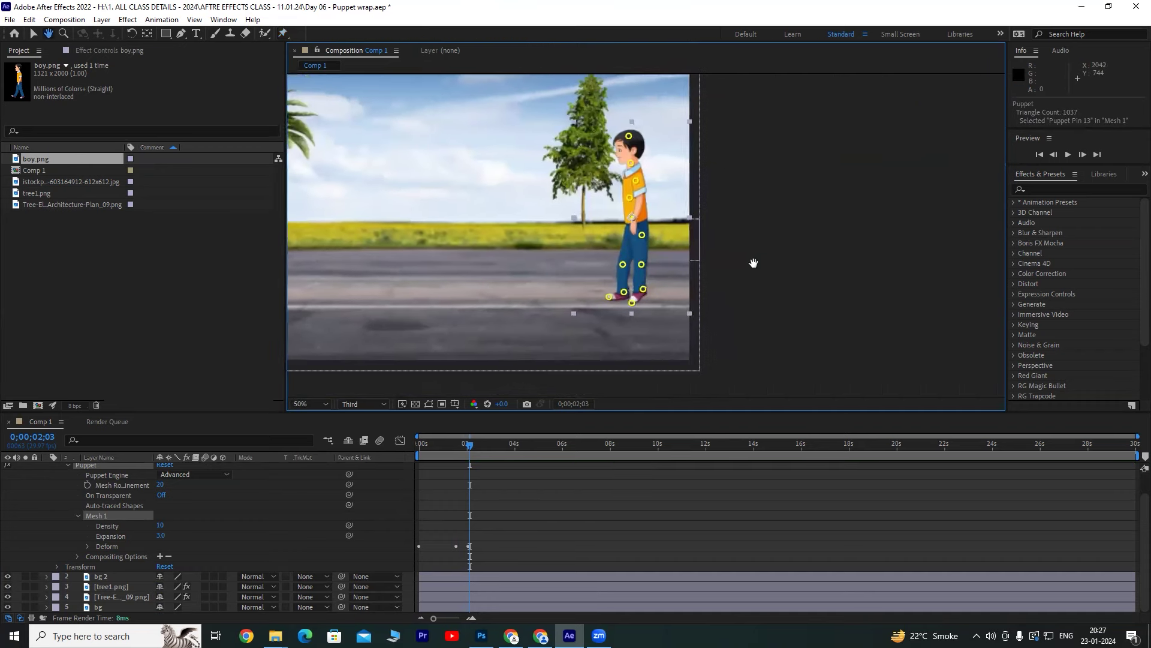
mouse_move(470, 445)
left_mouse_down()
mouse_move(419, 444)
mouse_move(491, 451)
mouse_move(483, 465)
mouse_move(502, 466)
left_mouse_up()
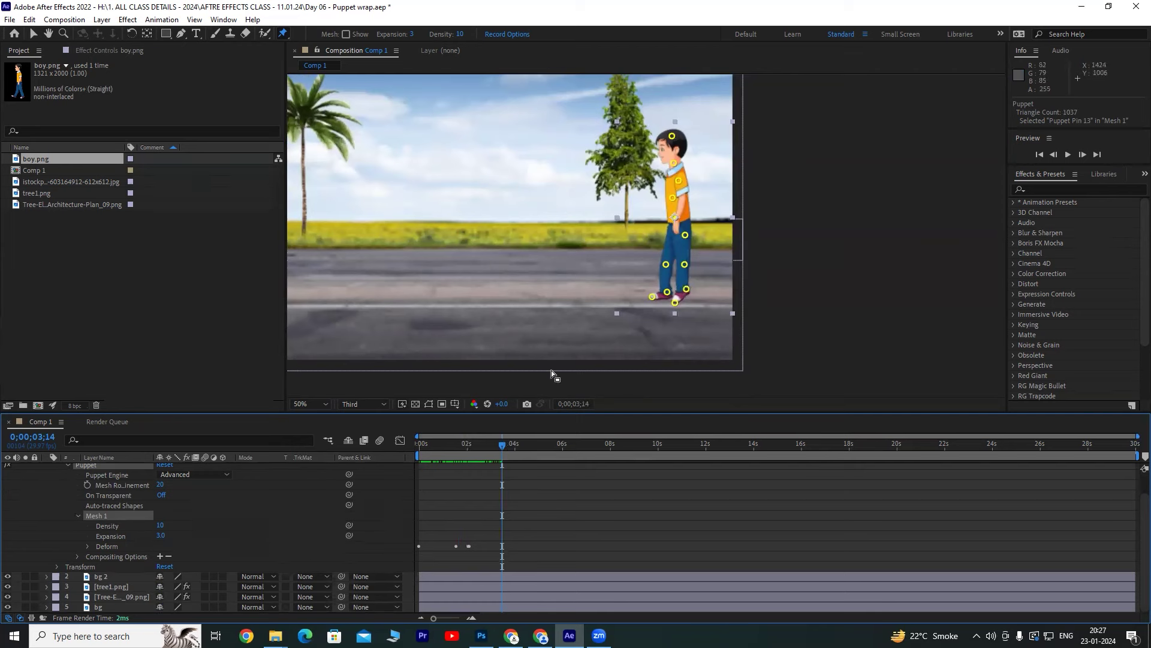
key("space")
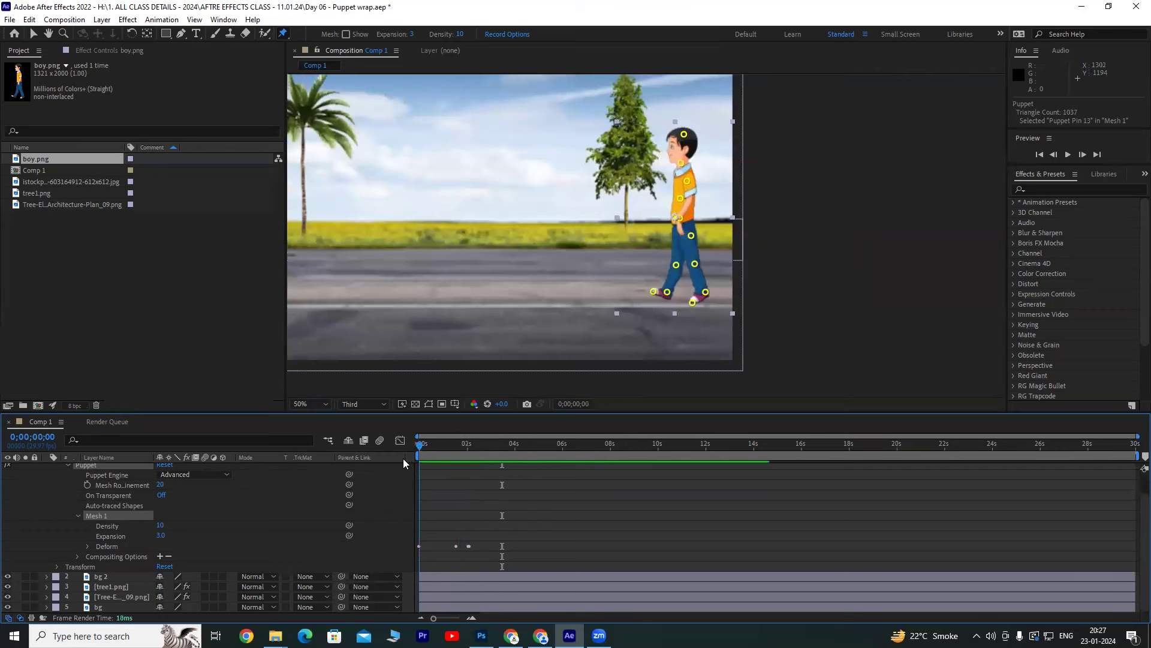
Stop playback, list Puppet Pins 1–13 under Deform, and make the Timeline panel taller.
left_click(502, 460)
left_click(88, 546)
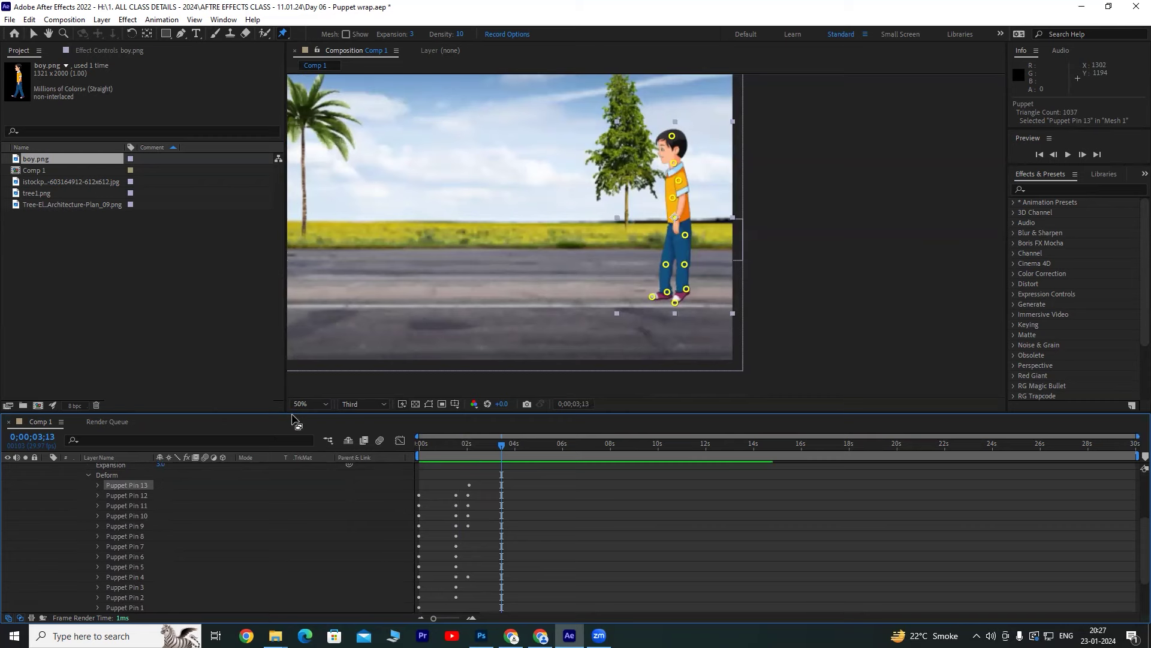
left_click_drag(294, 414, 325, 280)
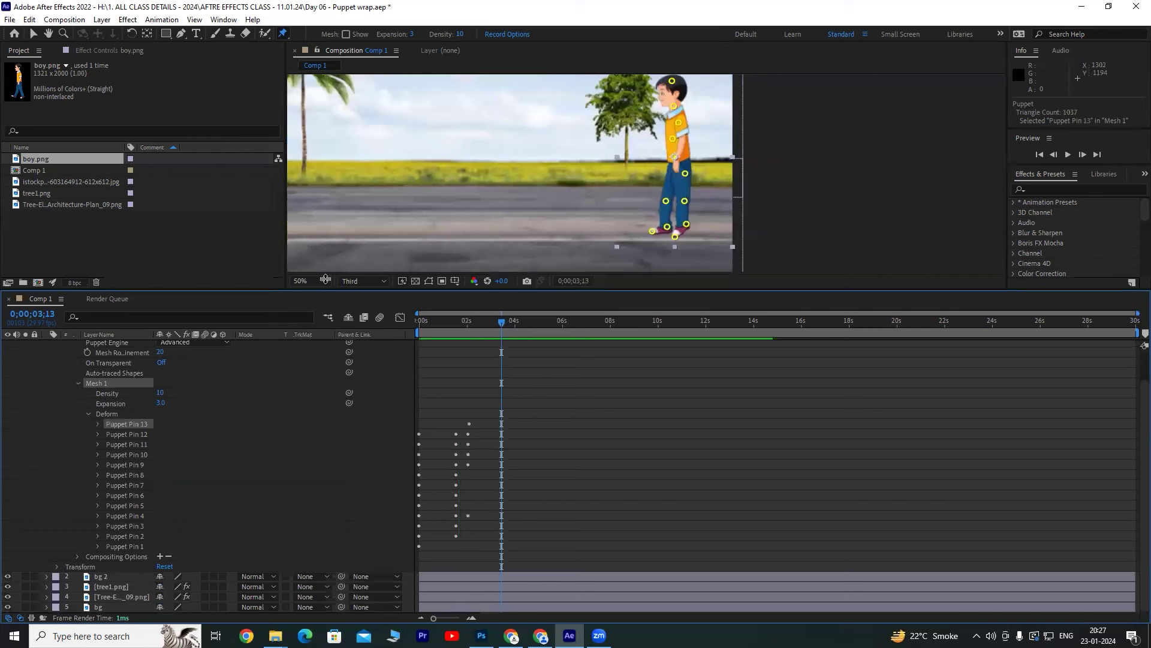
left_click_drag(325, 280, 325, 276)
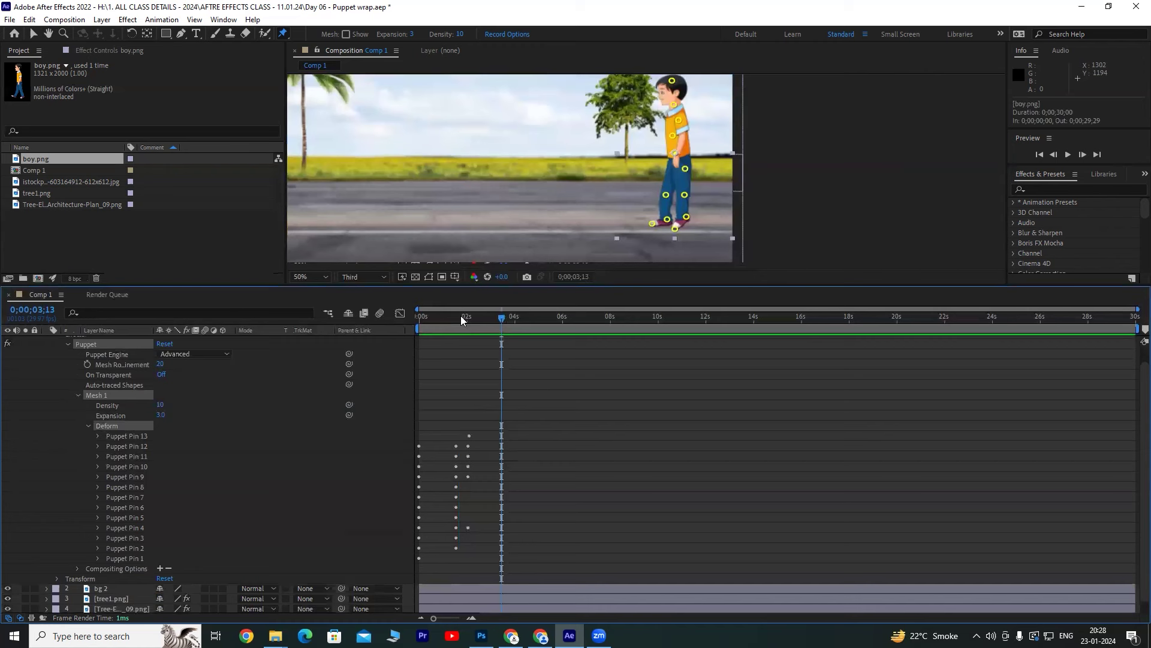
left_click_drag(462, 319, 419, 318)
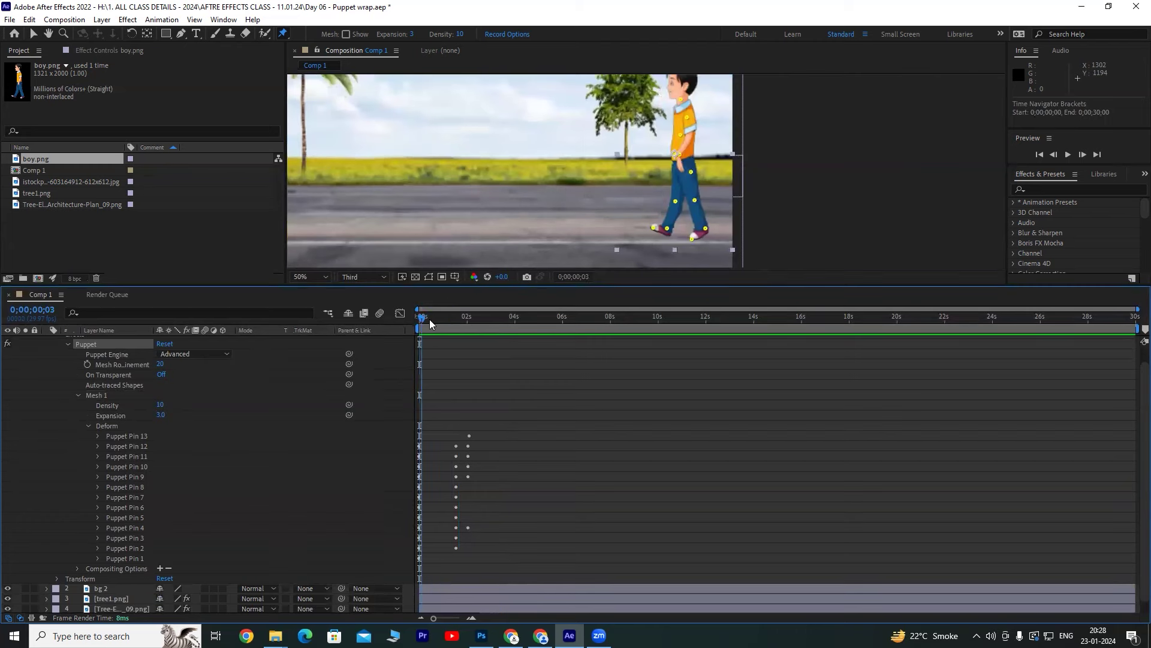
At 0;00;03;05, bend the boy's knee, pull his foot back, and shift hip and waist left.
left_click_drag(425, 325, 505, 328)
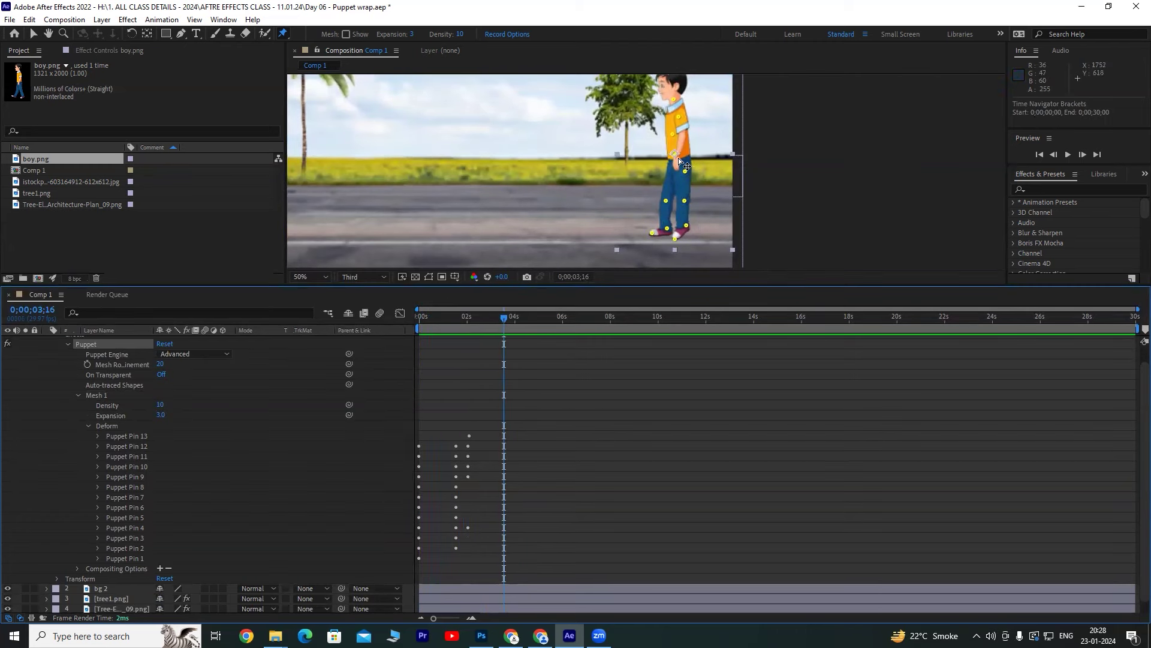
left_click(498, 320)
left_click_drag(498, 320, 495, 317)
left_click_drag(682, 201, 659, 199)
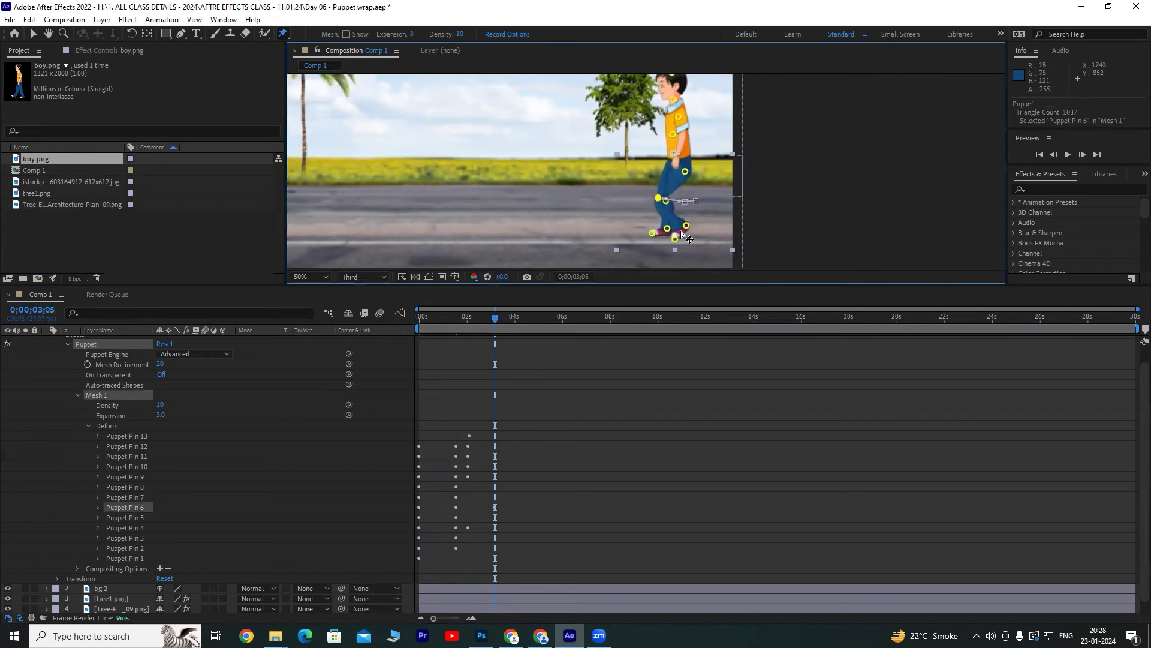
mouse_move(685, 226)
left_mouse_down()
mouse_move(656, 224)
mouse_move(636, 241)
left_mouse_up()
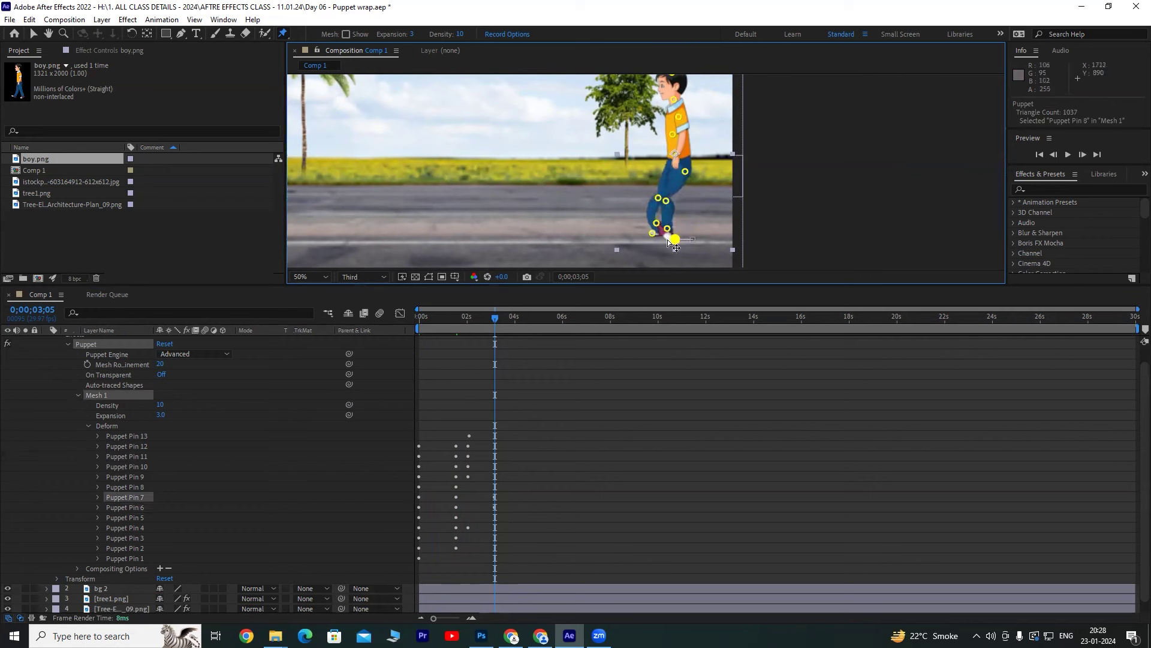
left_click_drag(685, 171, 673, 171)
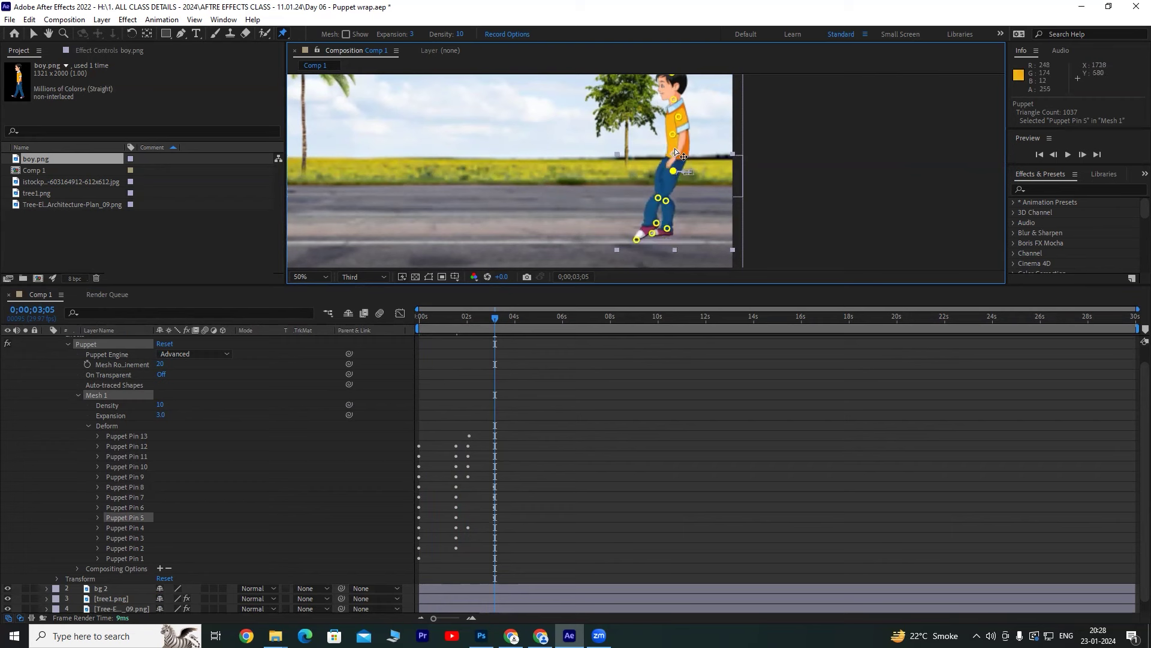
mouse_move(678, 154)
left_mouse_down()
mouse_move(666, 152)
mouse_move(664, 116)
left_mouse_up()
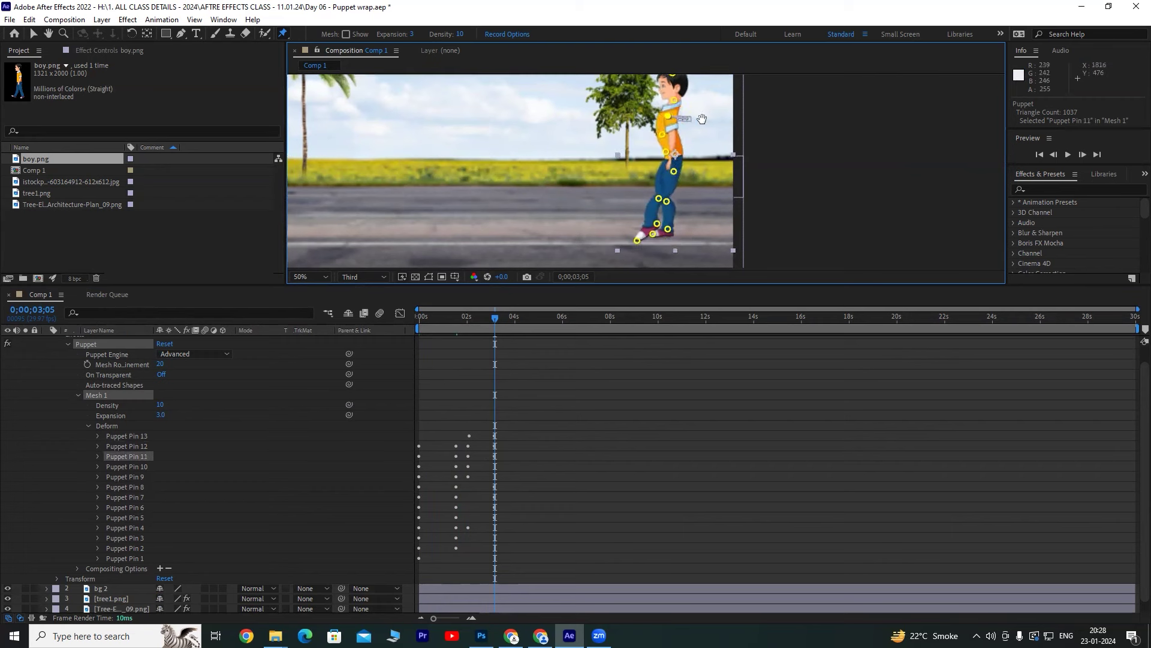
Tilt the boy's head left, lift one foot into a step, widen the stride, and preview.
scroll(665, 120, "up", 2)
left_click(663, 128)
left_click_drag(668, 102, 658, 101)
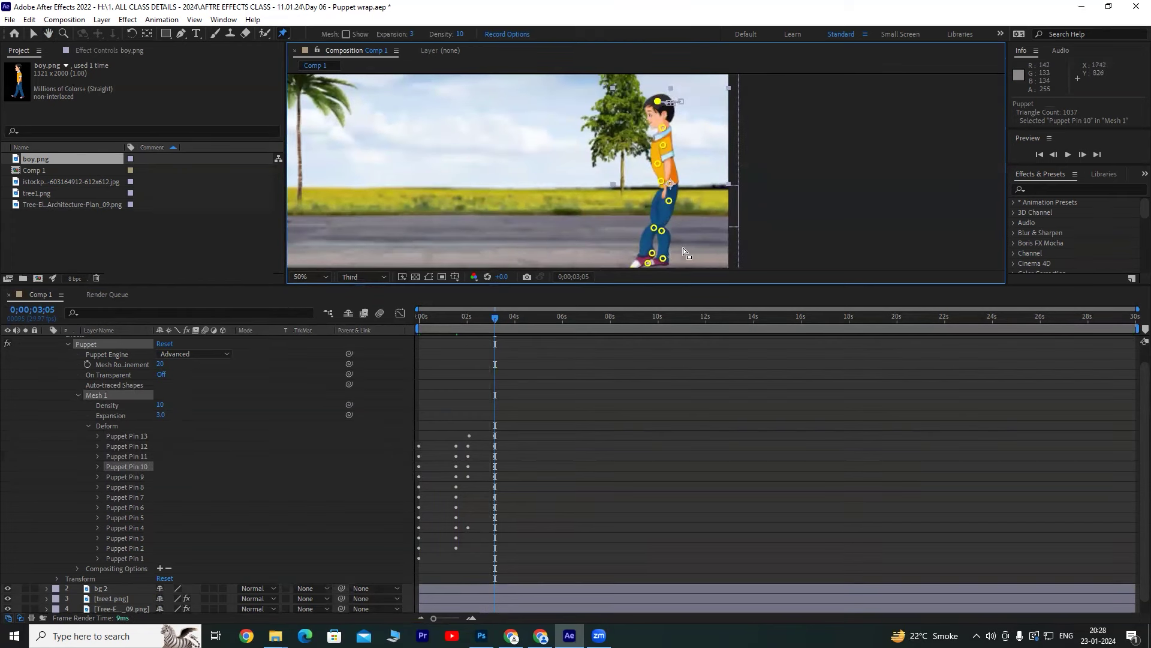
scroll(672, 210, "right", 1)
scroll(645, 219, "down", 3)
mouse_move(645, 217)
left_mouse_down()
mouse_move(664, 210)
mouse_move(653, 220)
mouse_move(657, 188)
left_mouse_up()
left_click(630, 221)
left_click(643, 188)
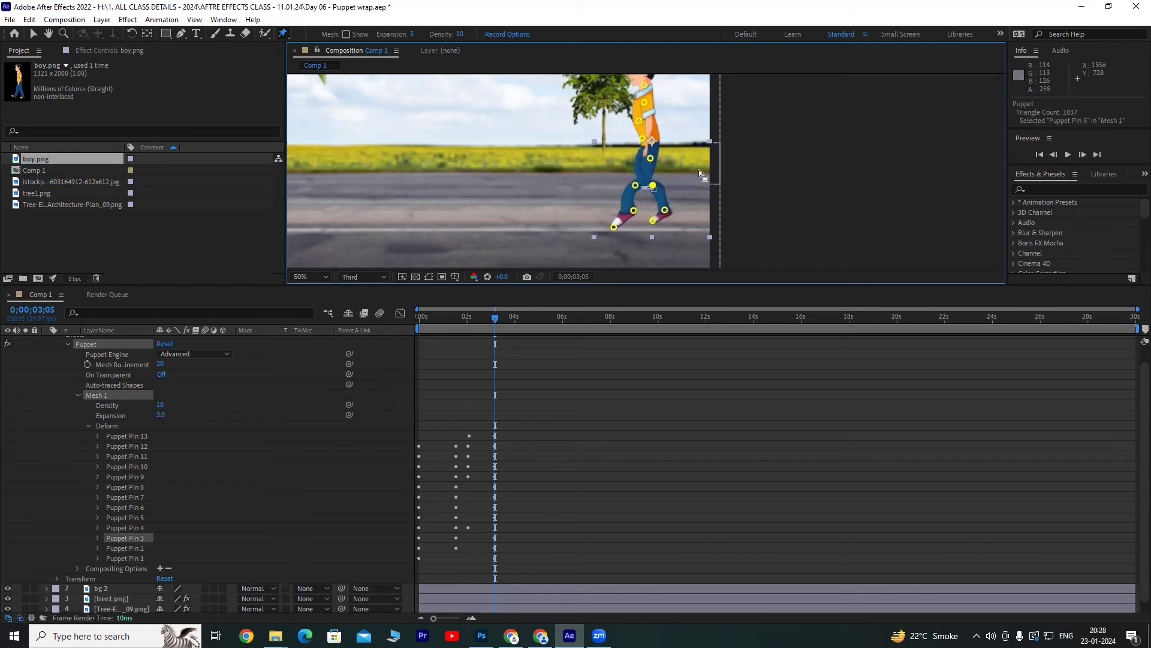
left_click_drag(658, 185, 640, 165)
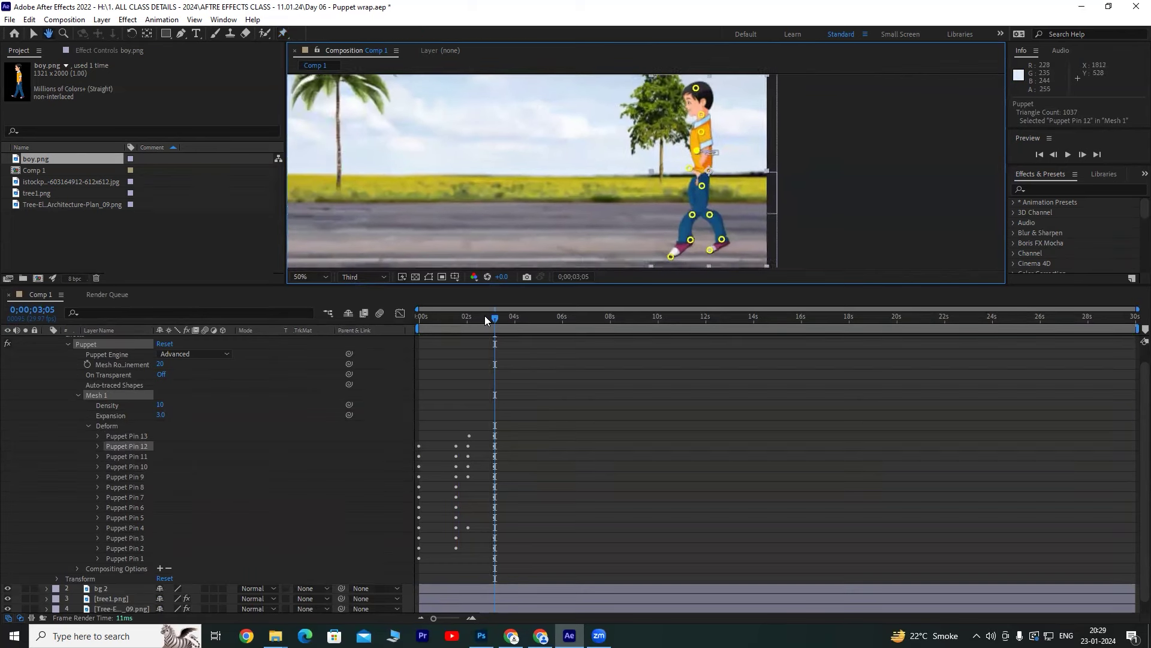
mouse_move(486, 320)
left_mouse_down()
mouse_move(451, 322)
mouse_move(495, 324)
mouse_move(495, 339)
left_mouse_up()
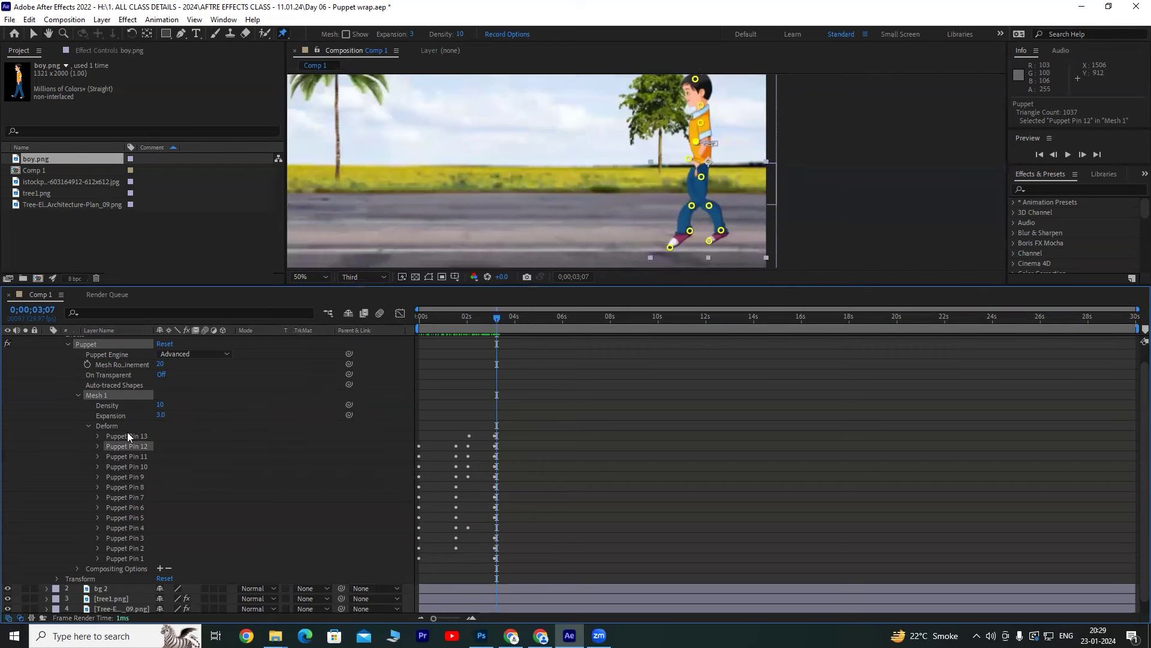
Expand Puppet Pins 13 through 7 to reveal their Position keyframes.
left_click(99, 438)
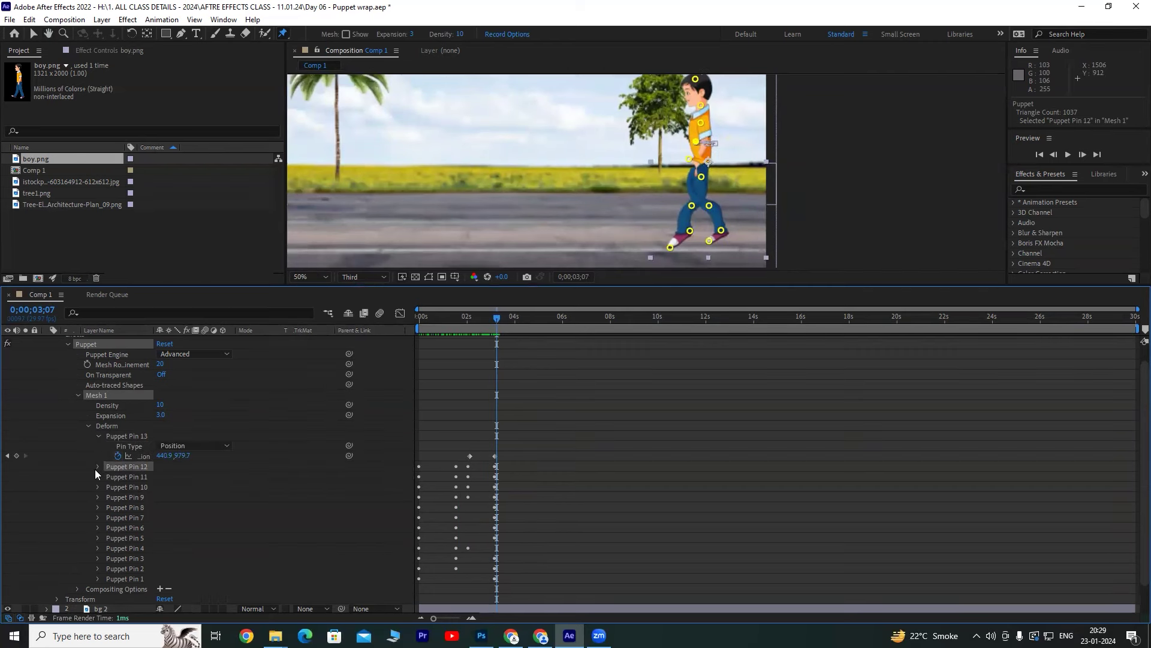
left_click(96, 467)
left_click(98, 498)
left_click(98, 528)
left_click(98, 559)
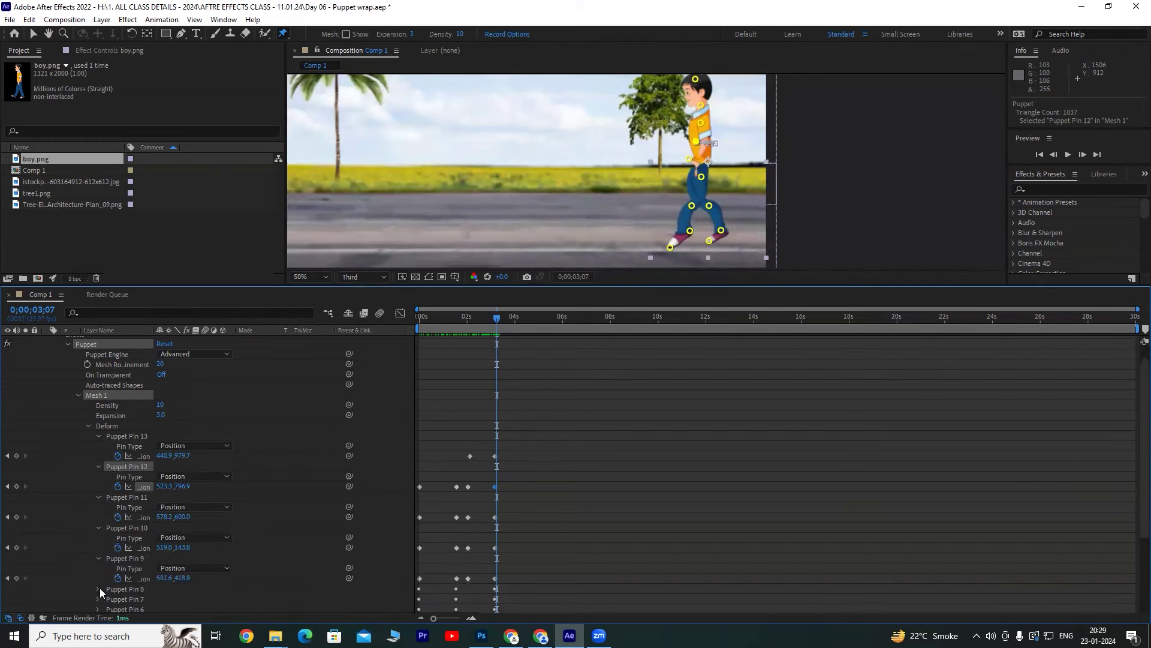
left_click(98, 589)
scroll(147, 523, "down", 5)
left_click(98, 496)
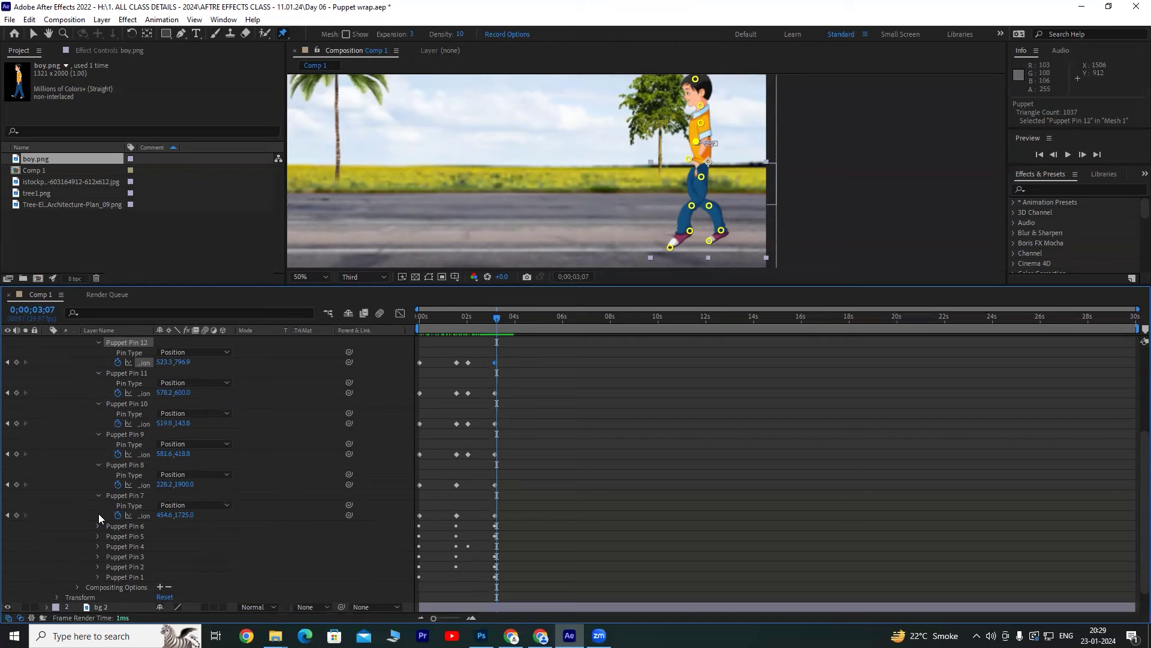
Expand the remaining Puppet Pins 6 through 1 to show their Position keyframes.
left_click(98, 526)
scroll(159, 511, "down", 1)
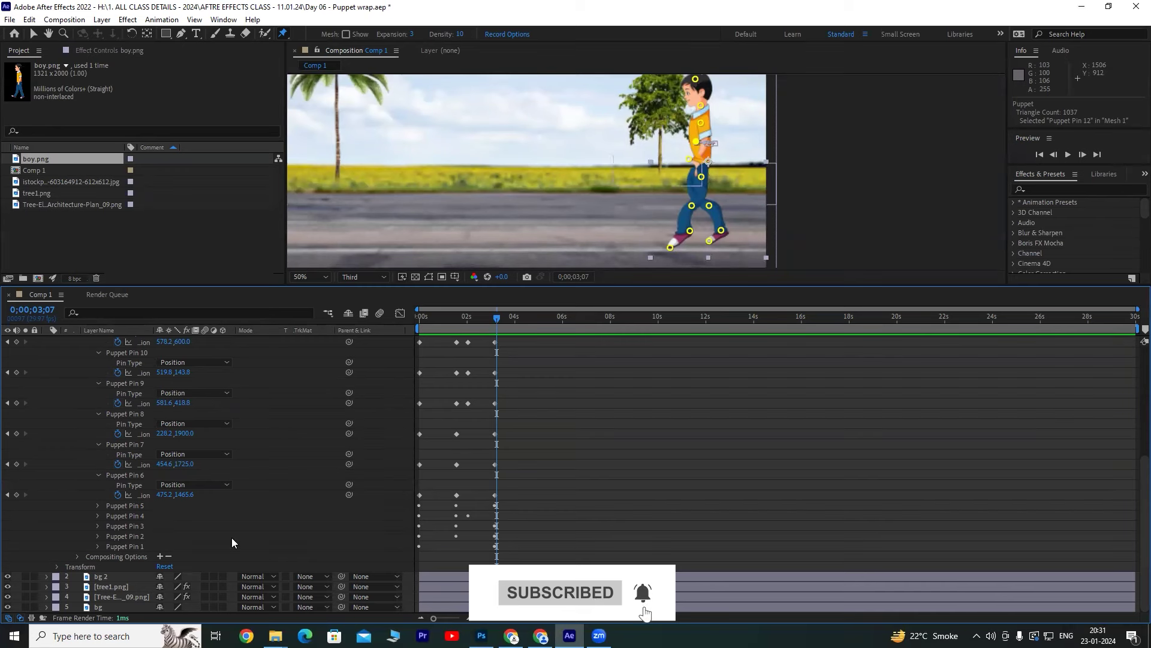
left_click(98, 506)
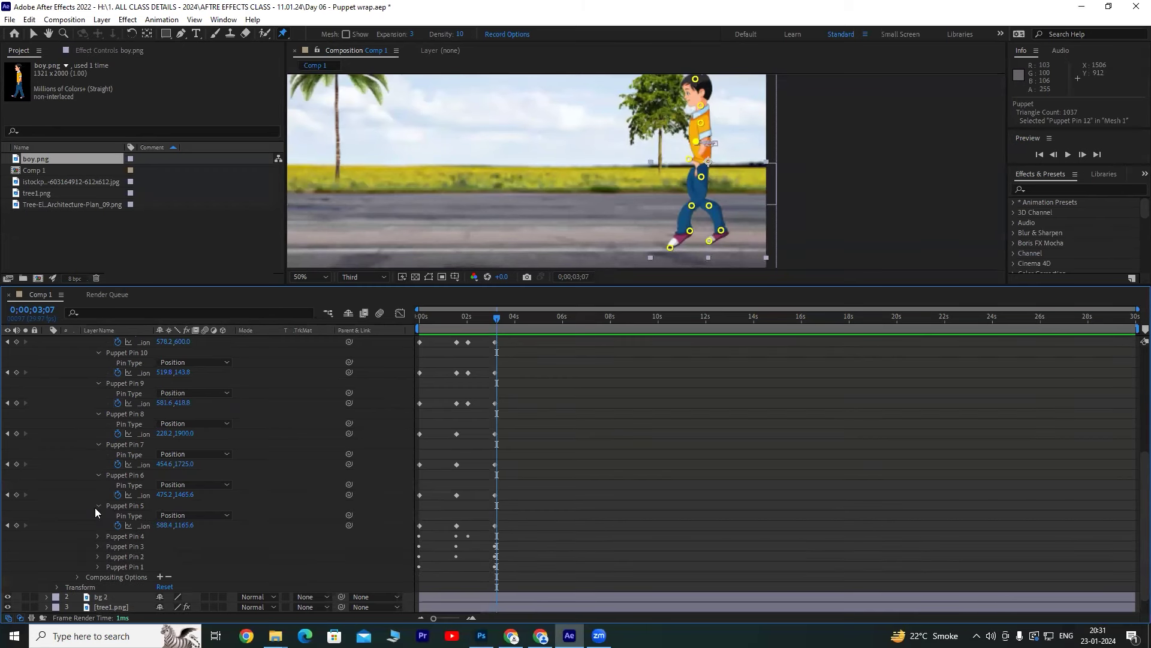
left_click(98, 546)
left_click(98, 538)
scroll(97, 539, "down", 2)
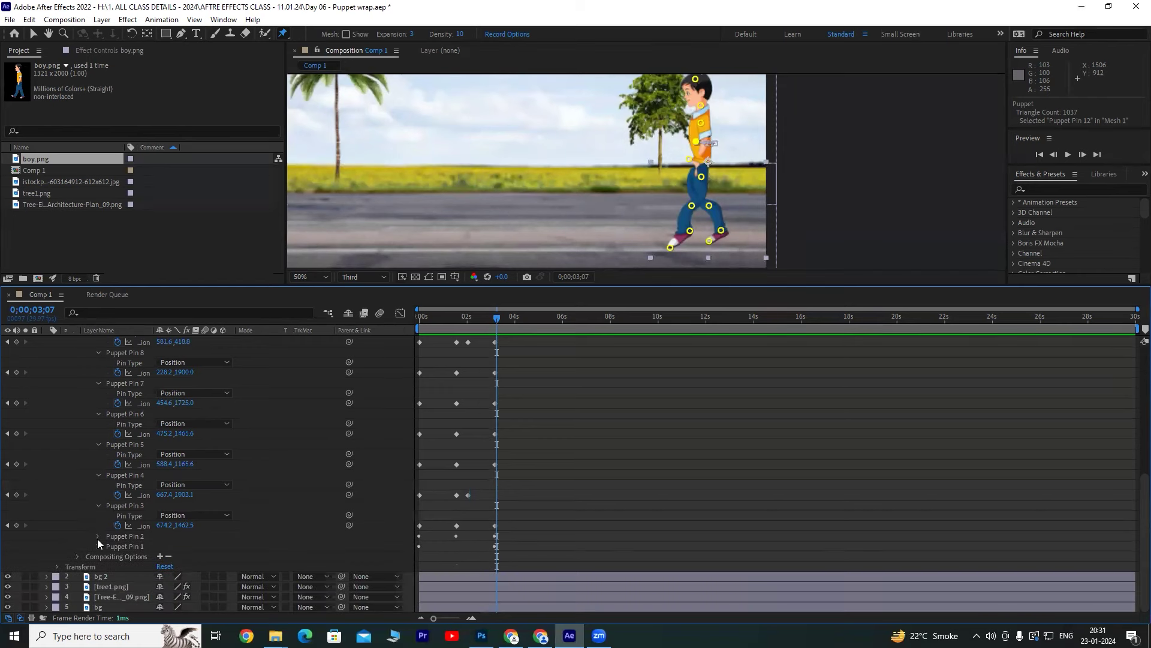
left_click(97, 537)
left_click(98, 567)
scroll(267, 486, "down", 2)
scroll(267, 487, "up", 6)
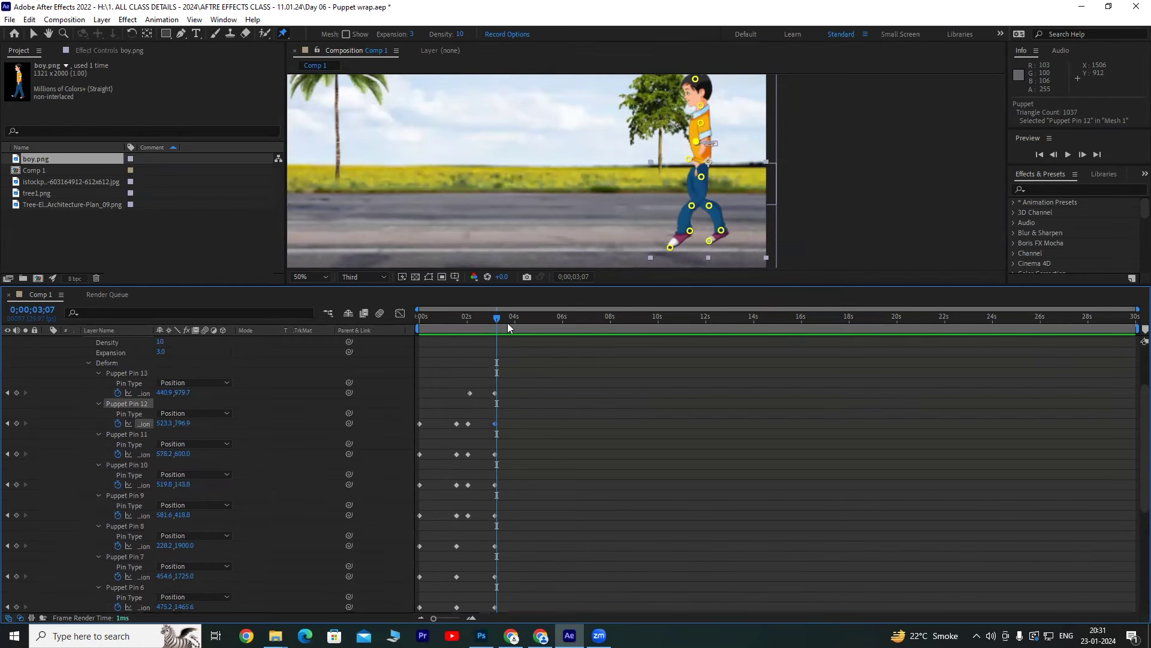
Enlarge the Timeline panel and marquee-select the keyframes of Puppet Pins 1–8.
left_click_drag(507, 292, 510, 165)
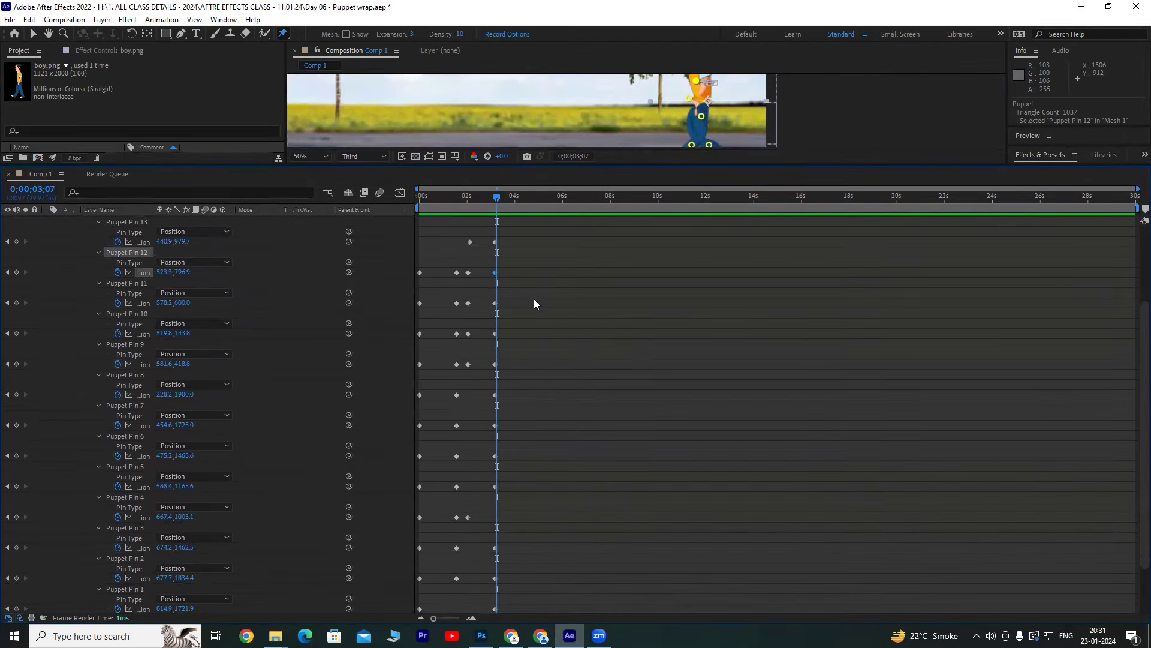
scroll(534, 299, "down", 3)
left_click_drag(556, 558, 415, 269)
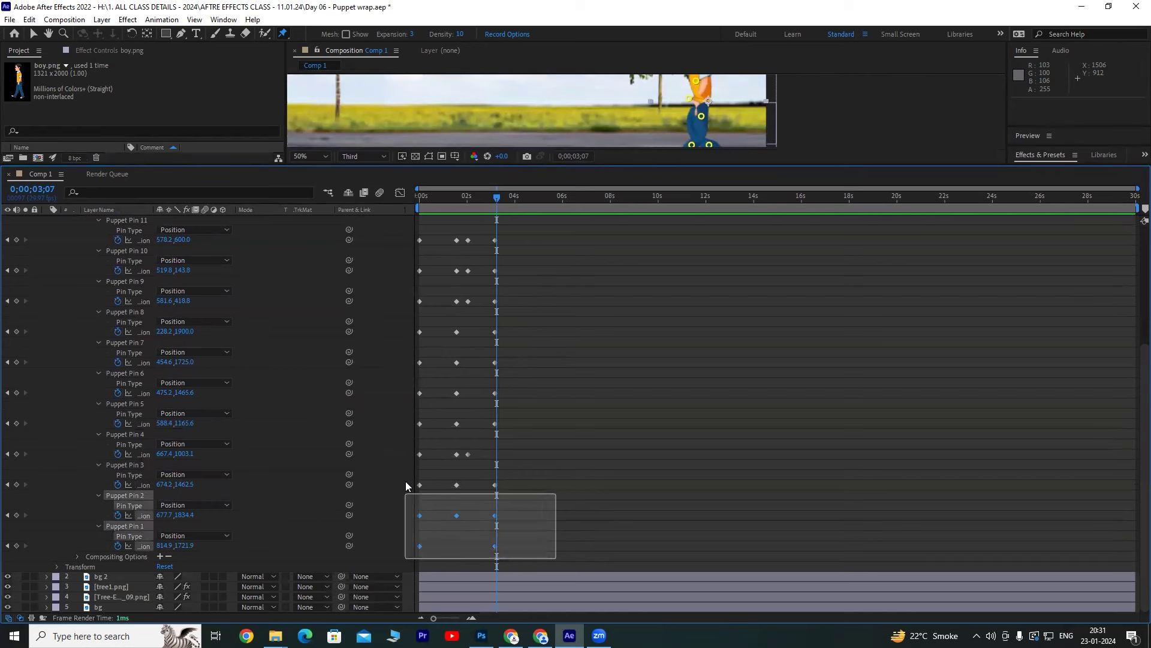
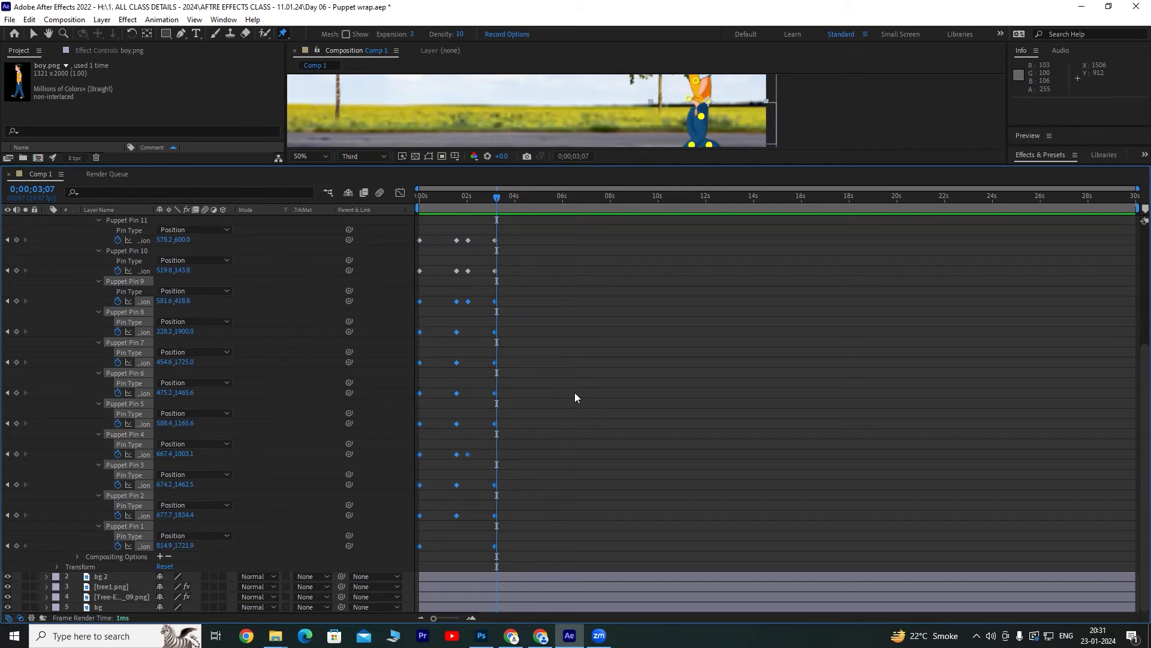
Select and copy the boy's 41 puppet-pin walk keyframes.
scroll(540, 273, "up", 2)
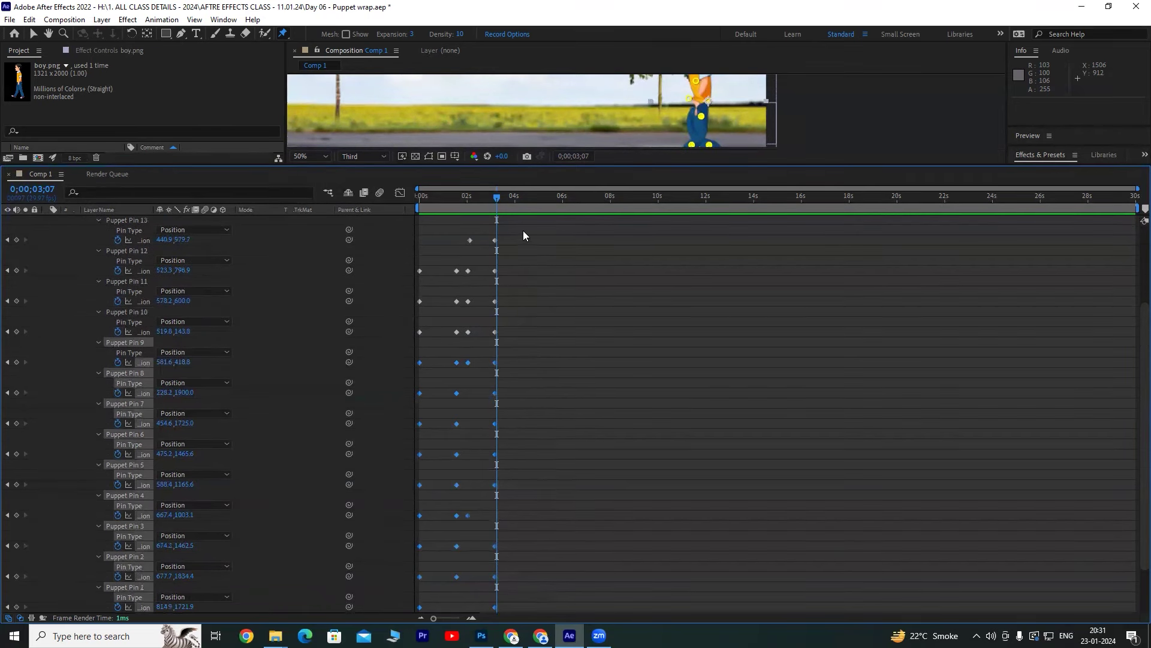
left_click_drag(523, 231, 418, 333)
scroll(553, 334, "up", 2)
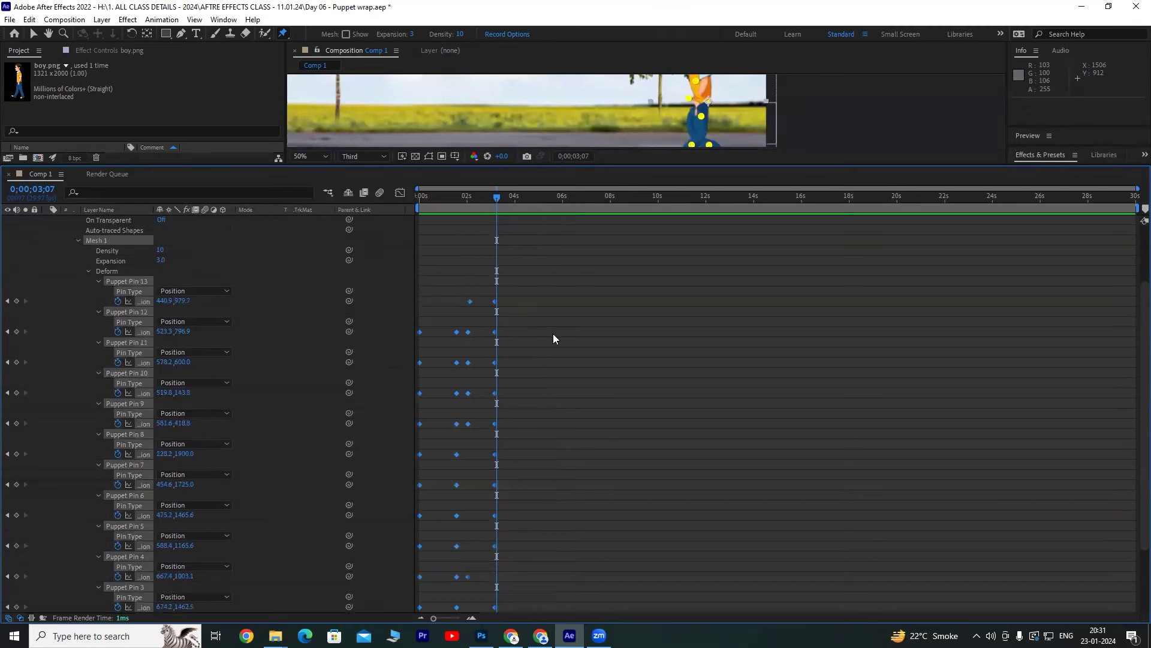
scroll(553, 334, "down", 4)
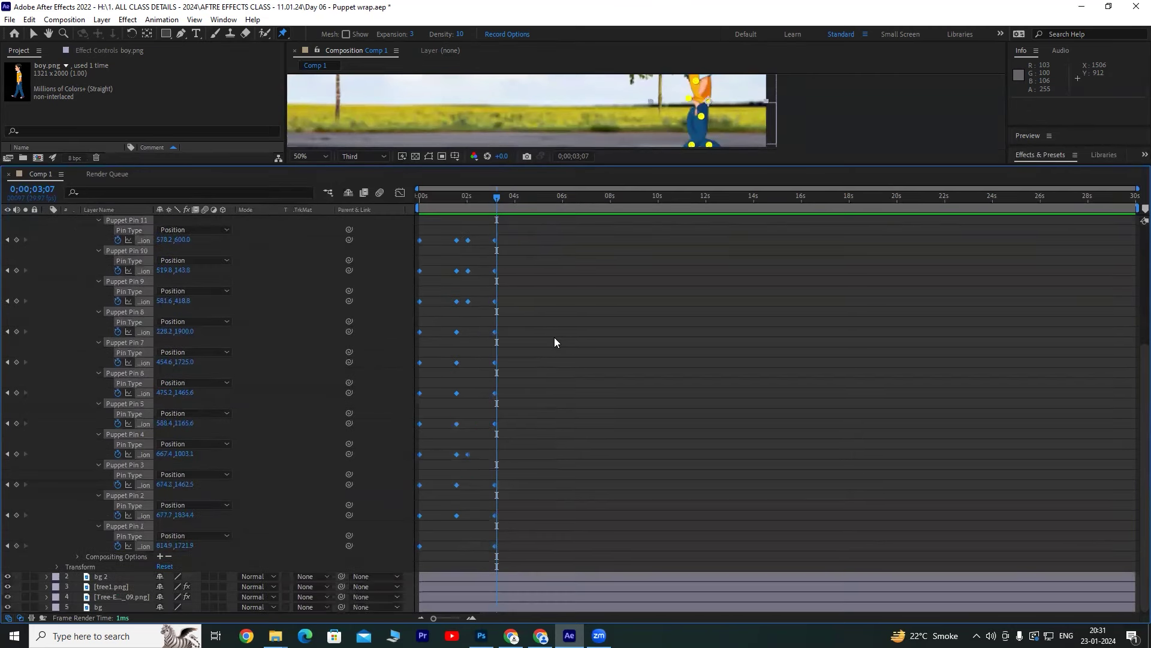
key("ctrl+c")
Paste the walk keyframes again at about 11;13 and collapse the layer's properties.
left_click_drag(498, 198, 550, 204)
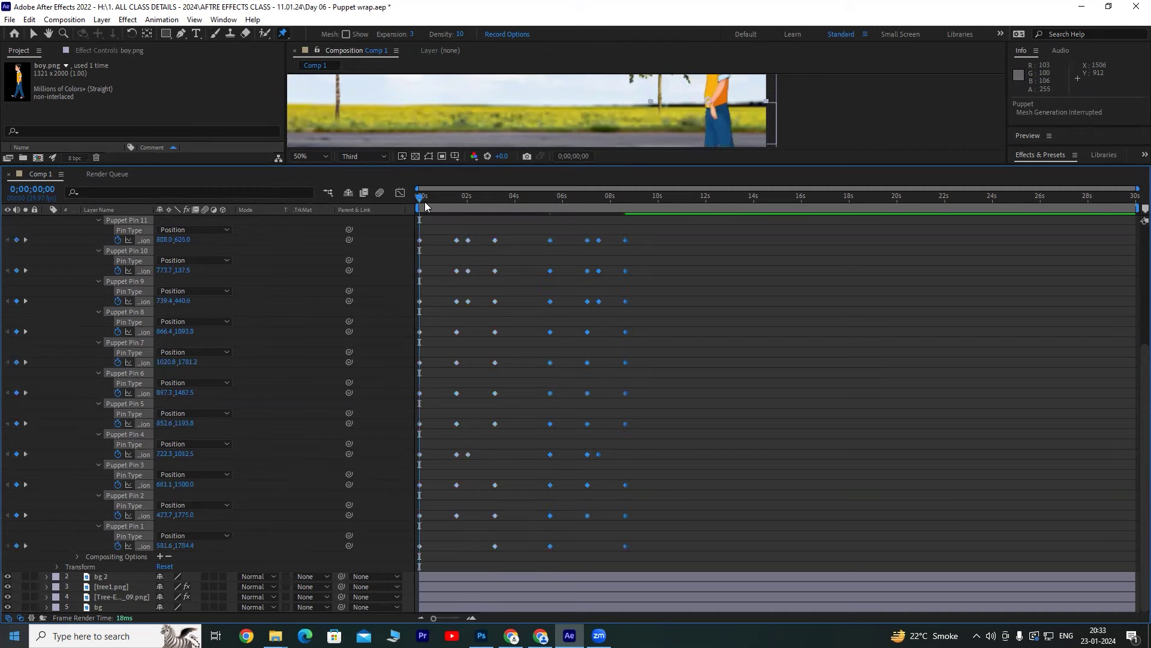
key("space")
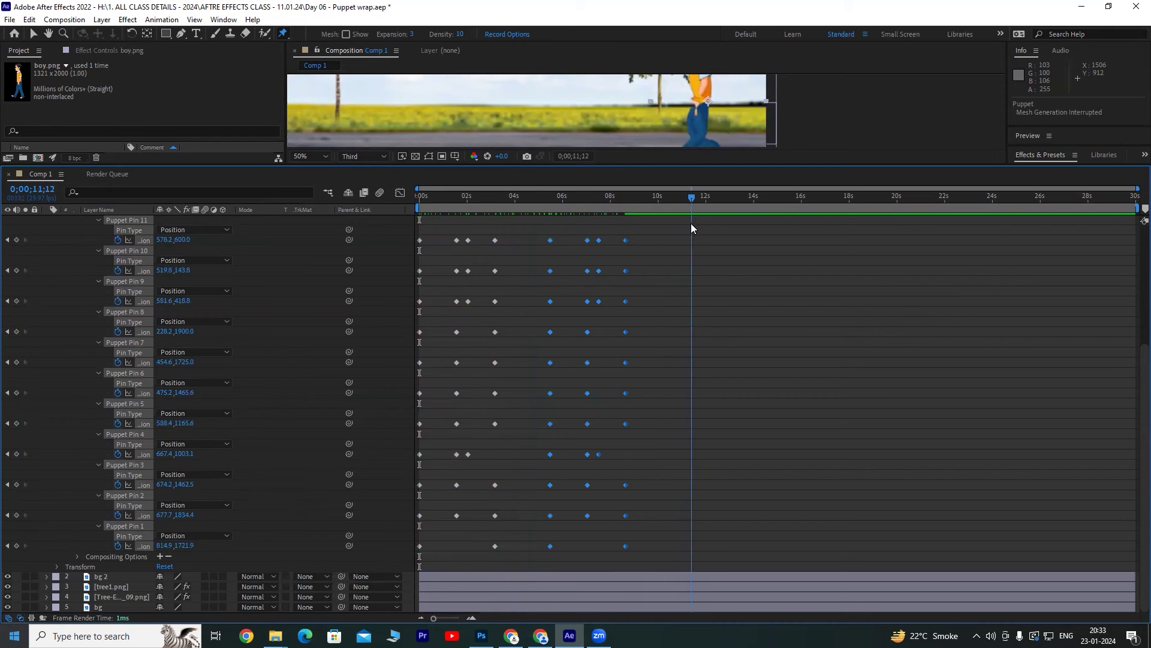
key("ctrl+v")
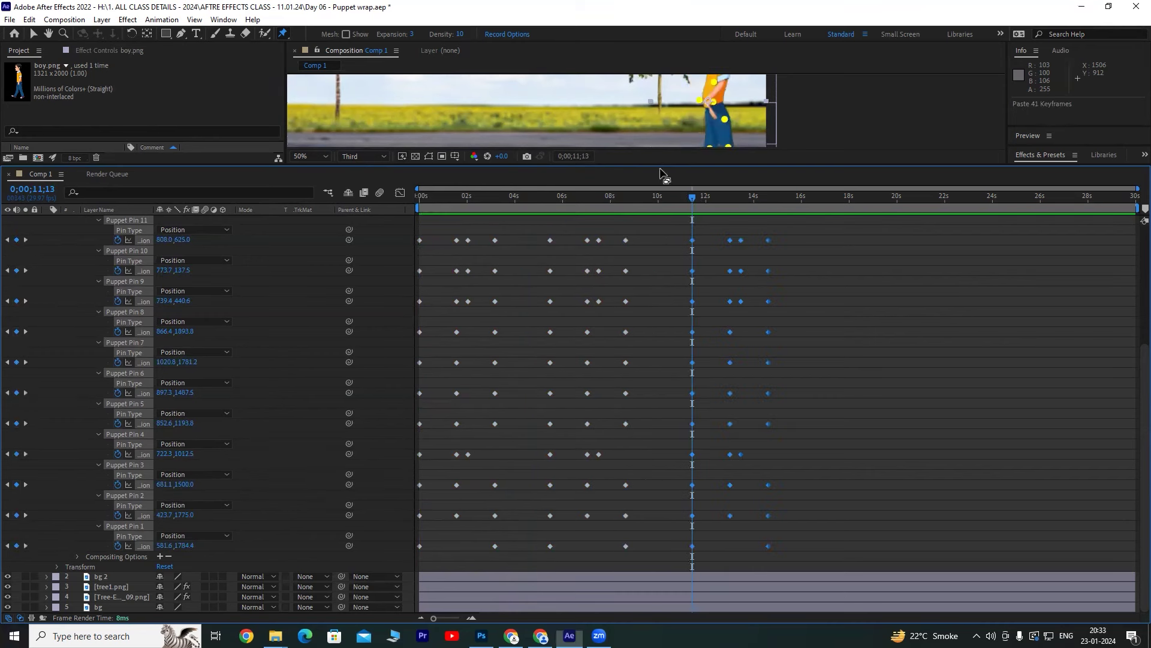
left_click_drag(665, 167, 666, 390)
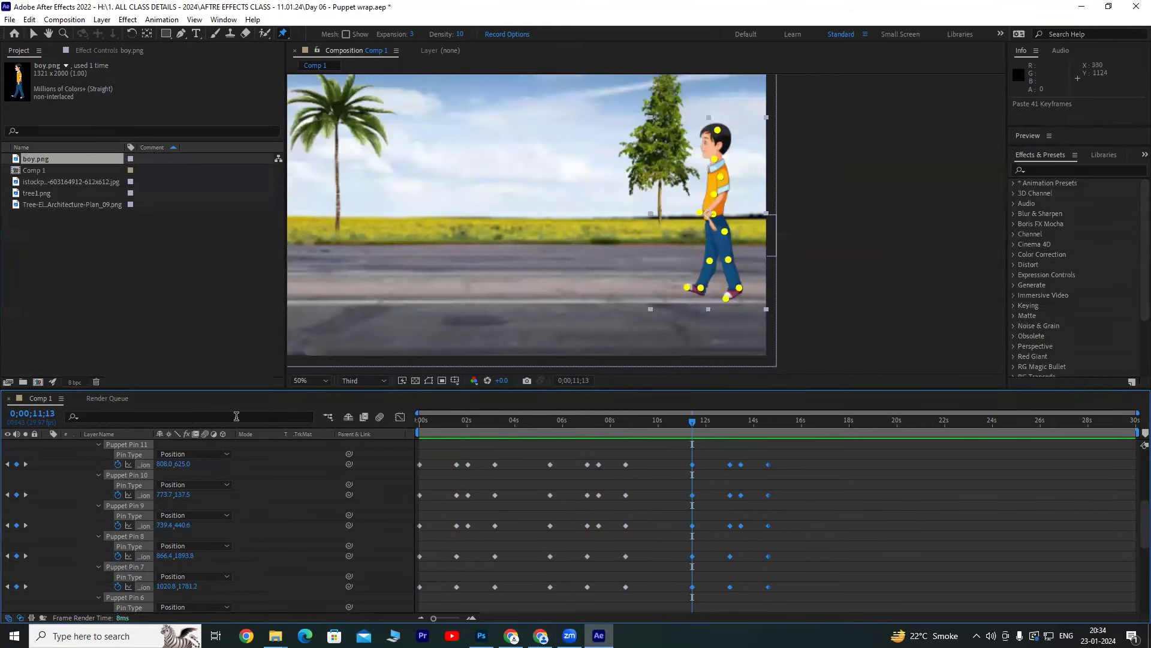
scroll(118, 505, "up", 4)
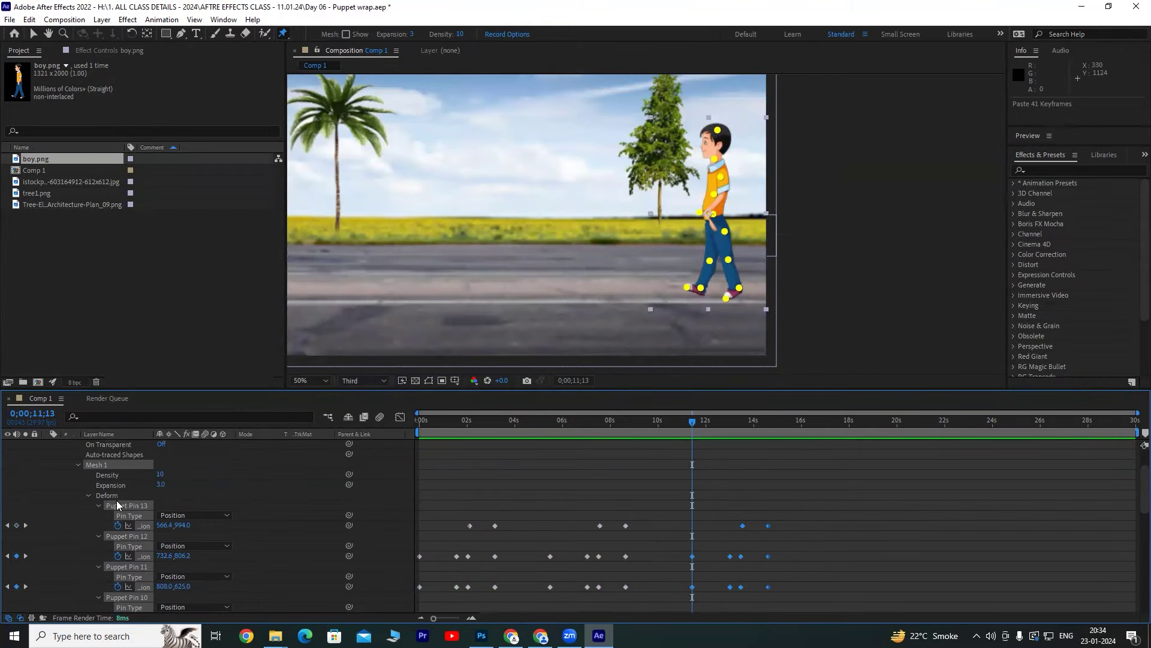
key("u")
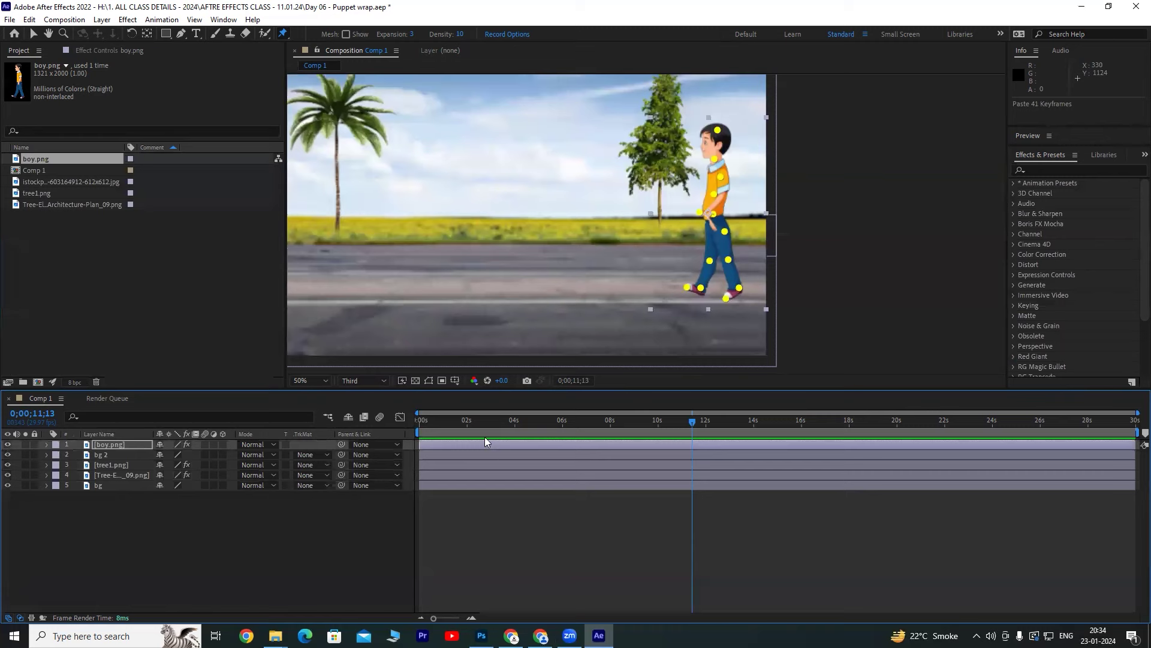
Keyframe boy.png's Position at the start and slide him left along the road at about 10 seconds.
left_click_drag(682, 428, 423, 430)
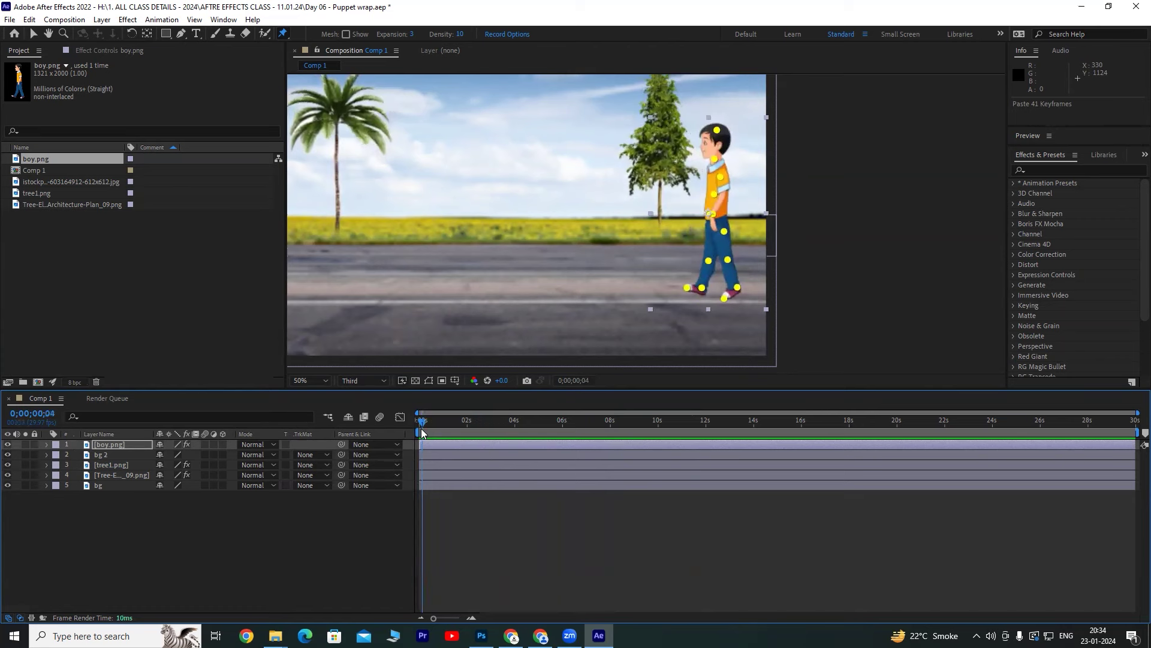
left_click(108, 450)
key("p")
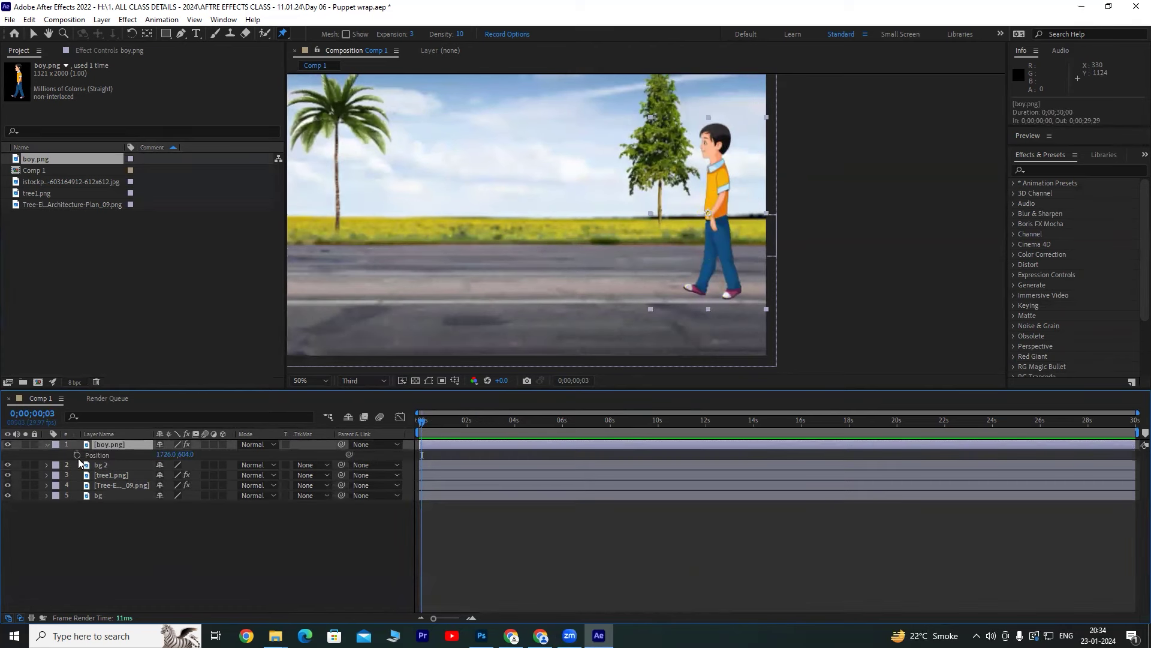
left_click(77, 454)
left_click_drag(430, 427, 660, 421)
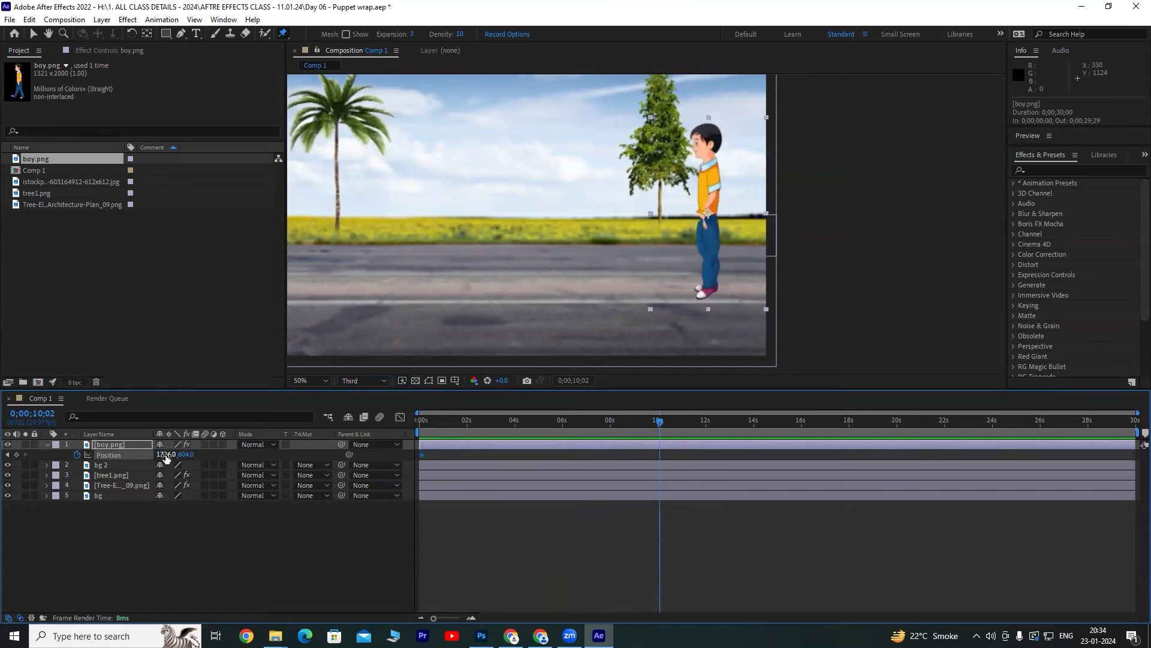
left_click_drag(707, 228, 624, 228)
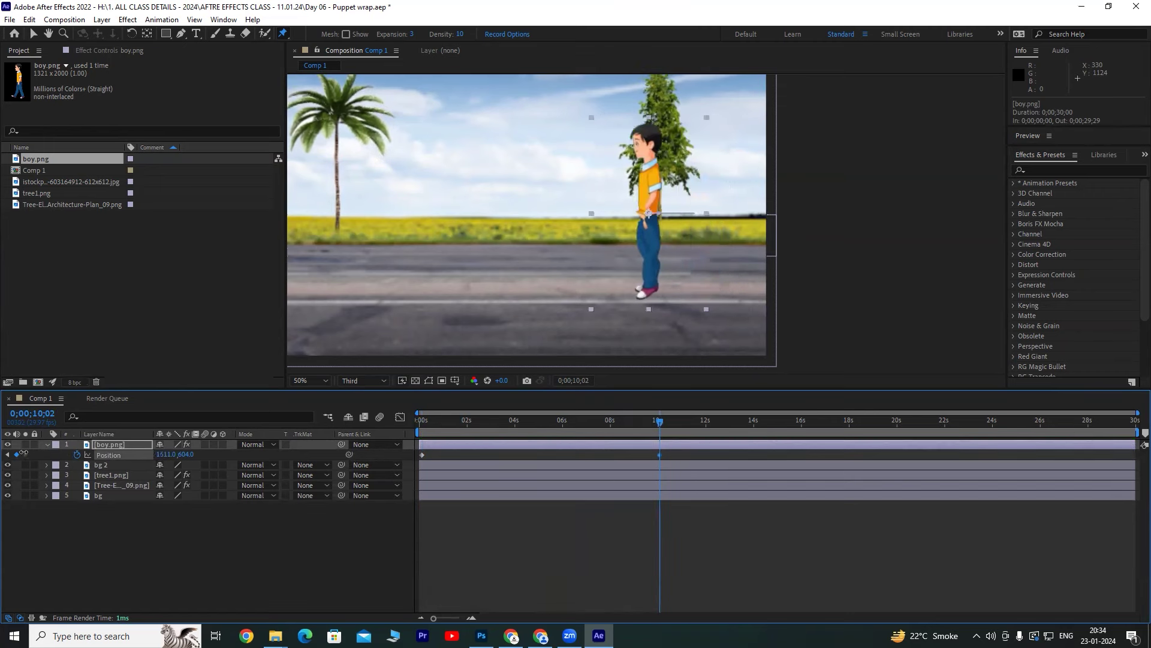
left_click(631, 423)
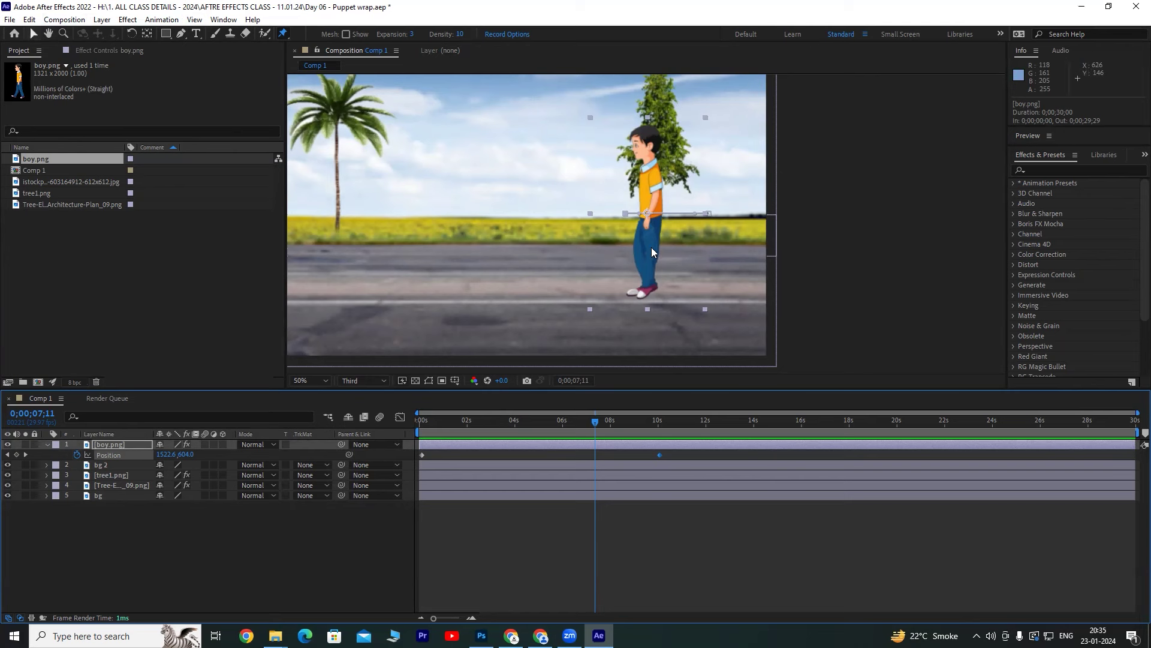
key("v")
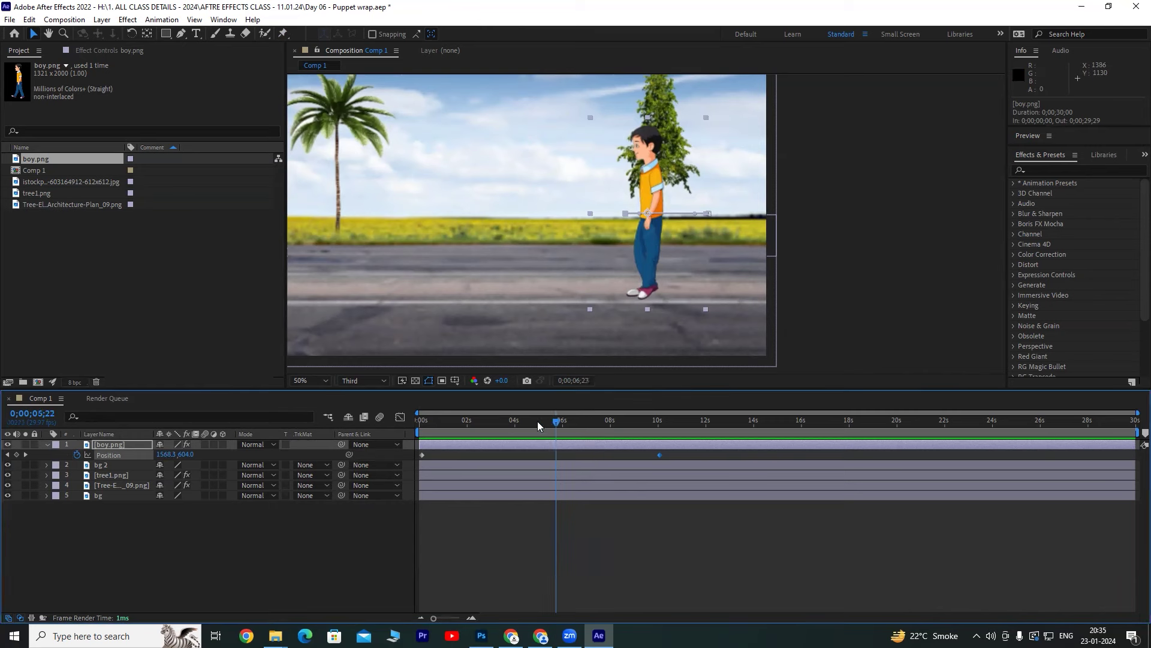
Preview the boy's leftward slide from the start, stopping around 7;24.
left_click_drag(592, 425, 419, 423)
left_click(332, 520)
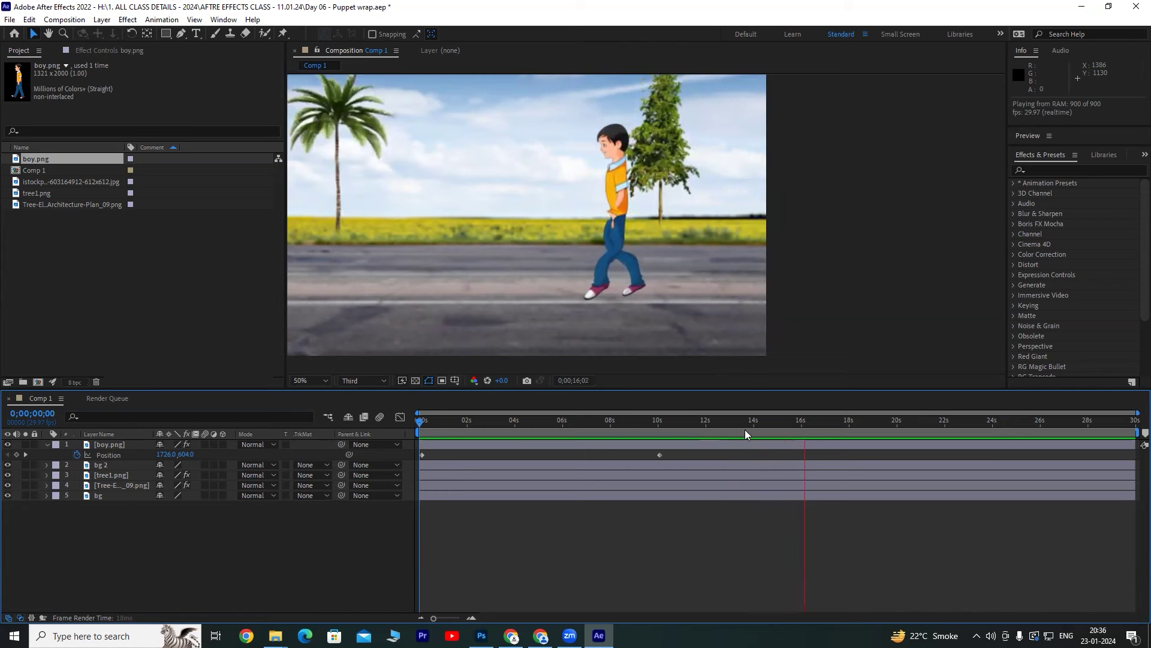
left_click(576, 421)
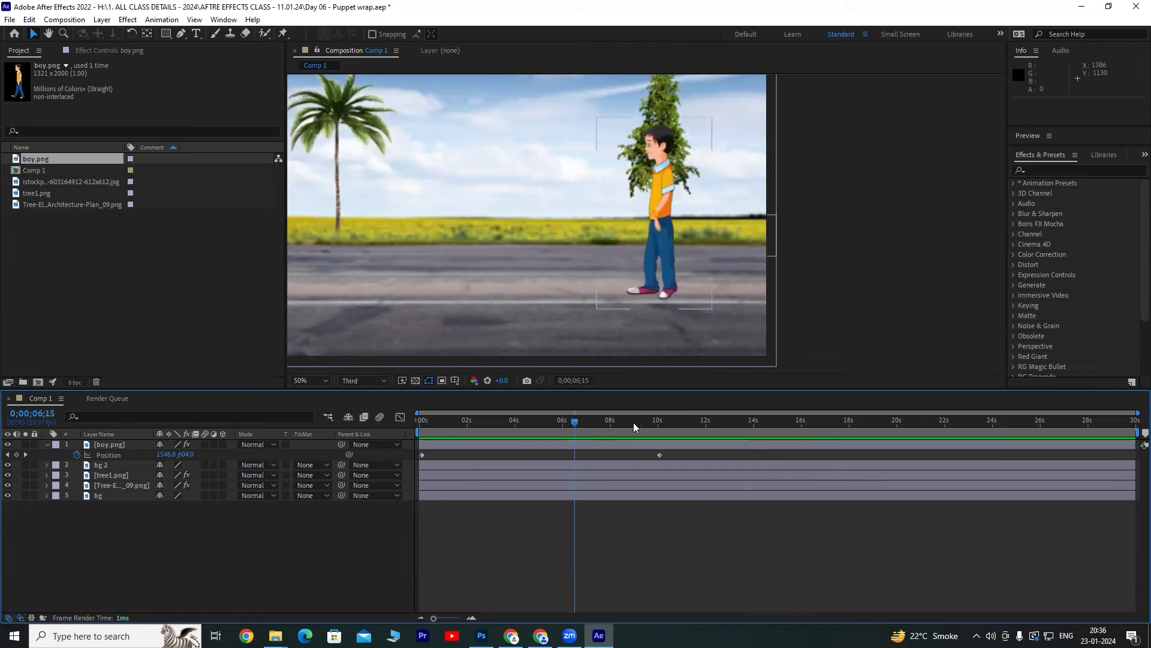
left_click_drag(580, 422, 606, 422)
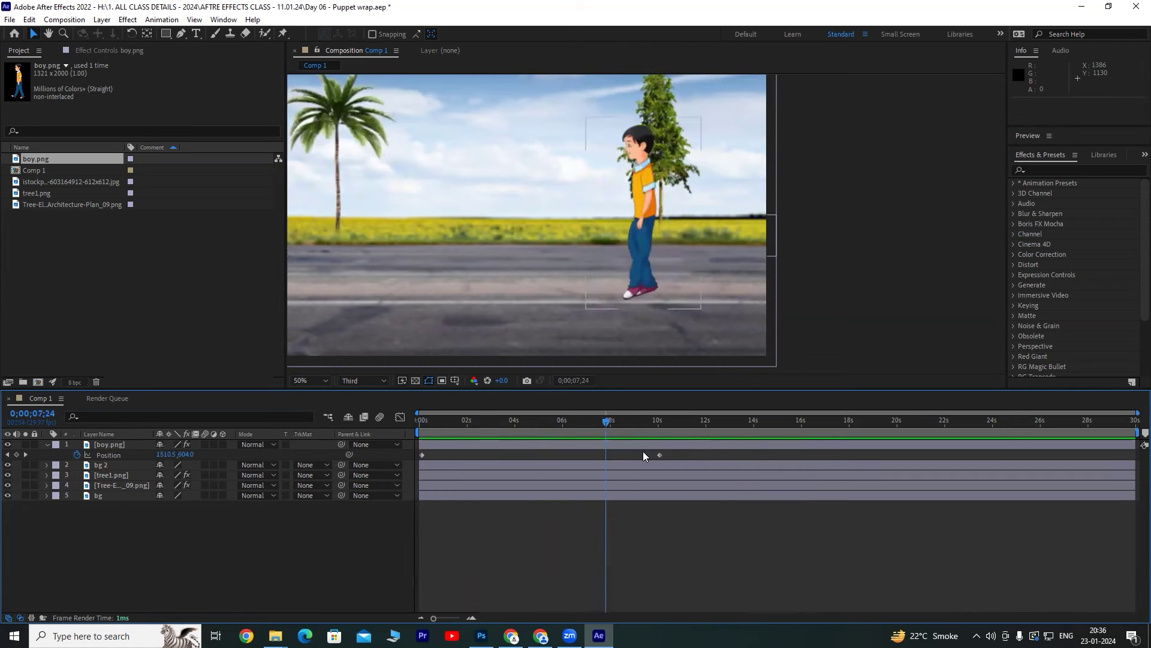
Move the boy's 10-second Position keyframe later, to about 19;17.
left_click(661, 454)
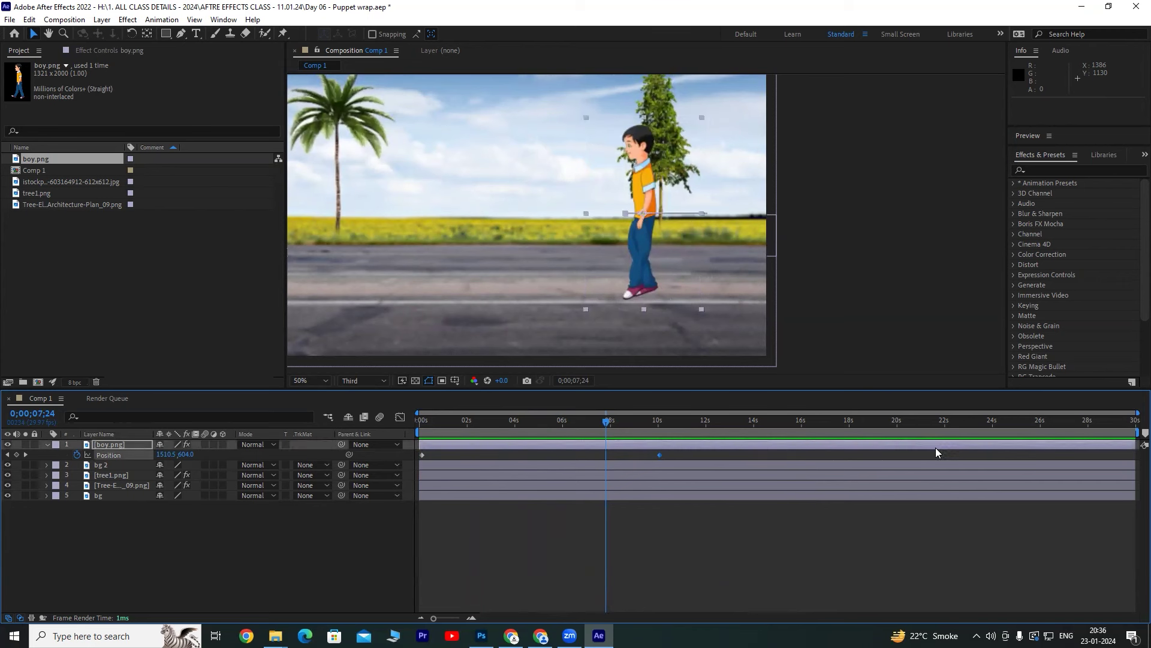
key("alt+Right")
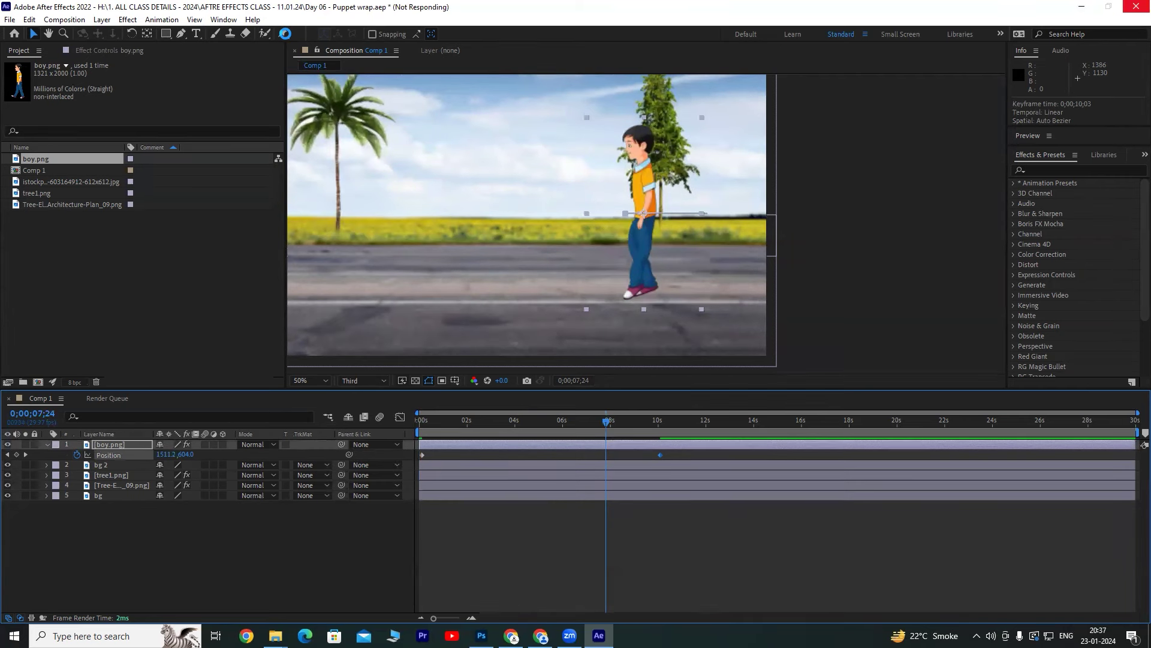
left_click(512, 636)
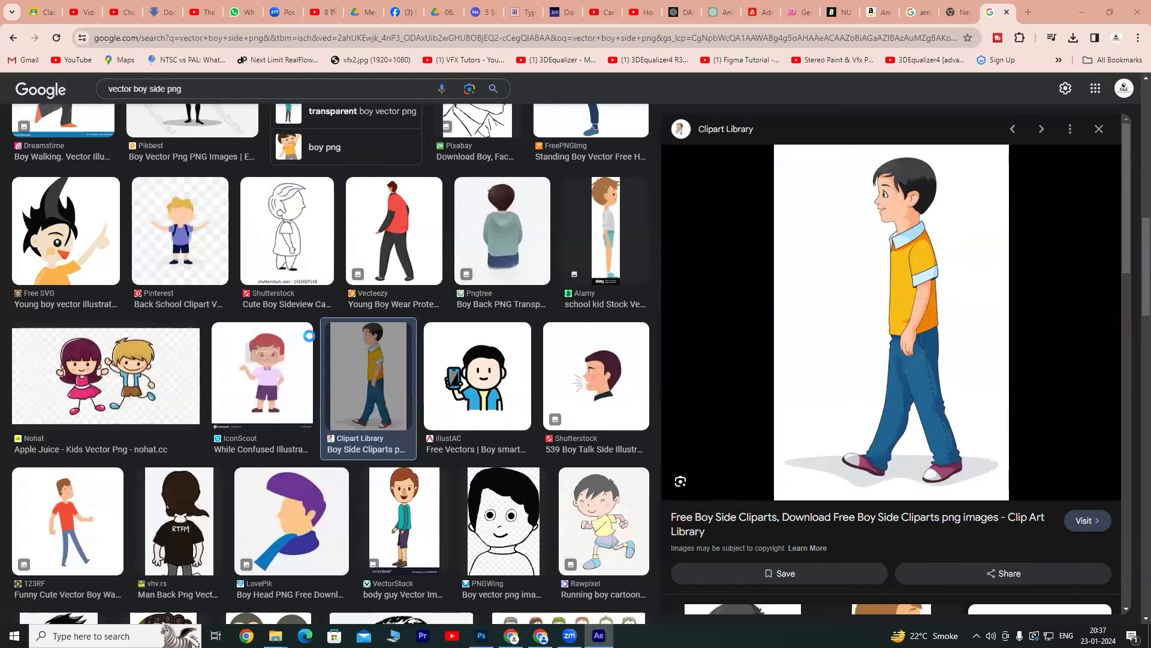
key("alt+Tab")
left_click_drag(661, 456, 886, 455)
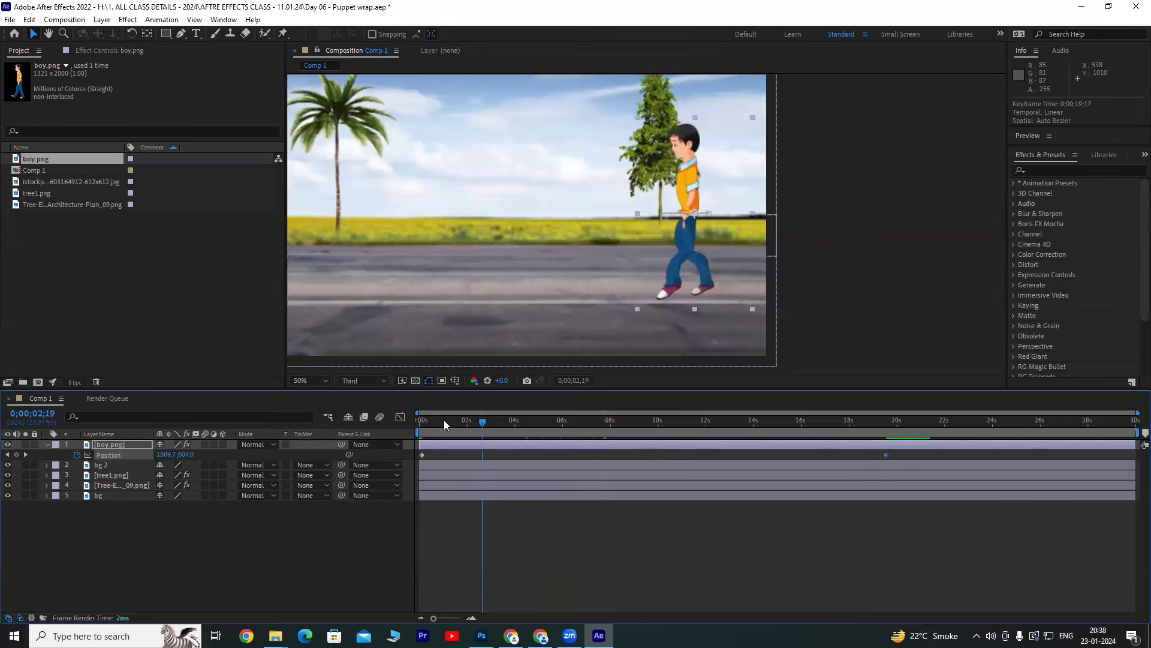
left_click_drag(606, 423, 407, 429)
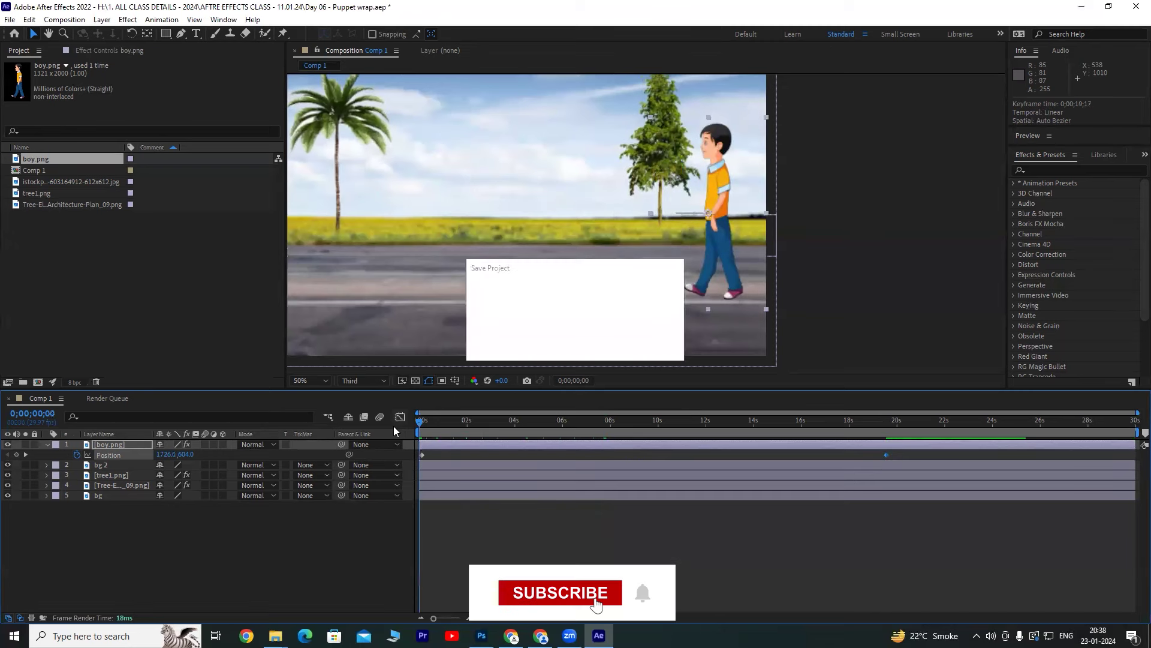
key("space")
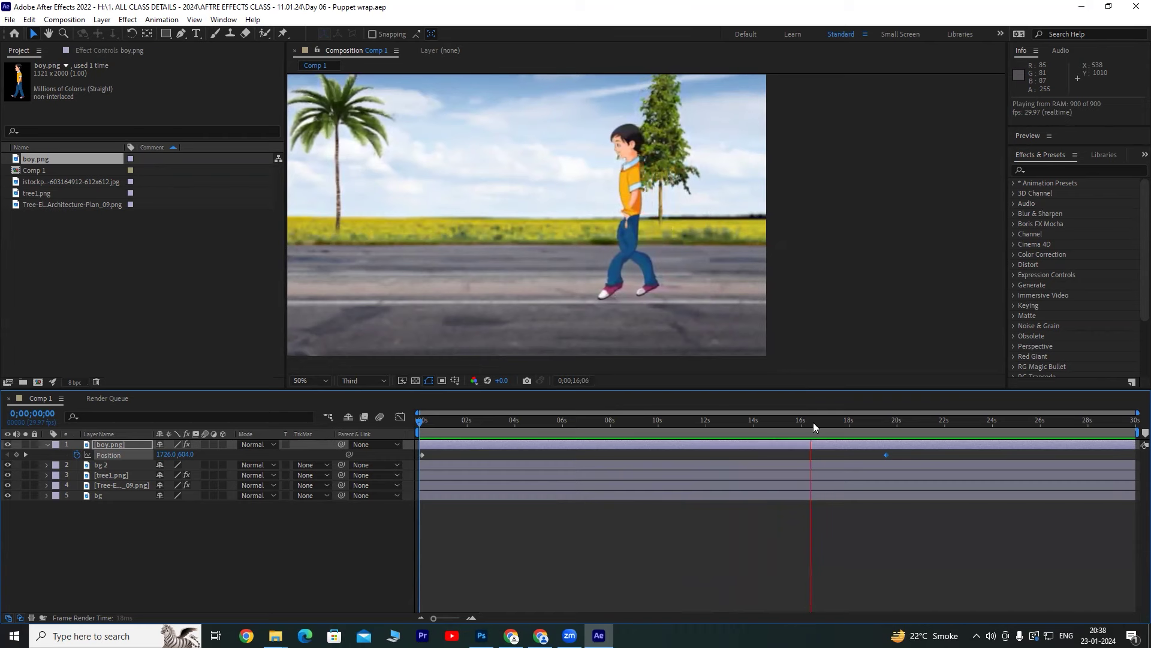
left_click(857, 422)
left_click_drag(856, 422, 444, 423)
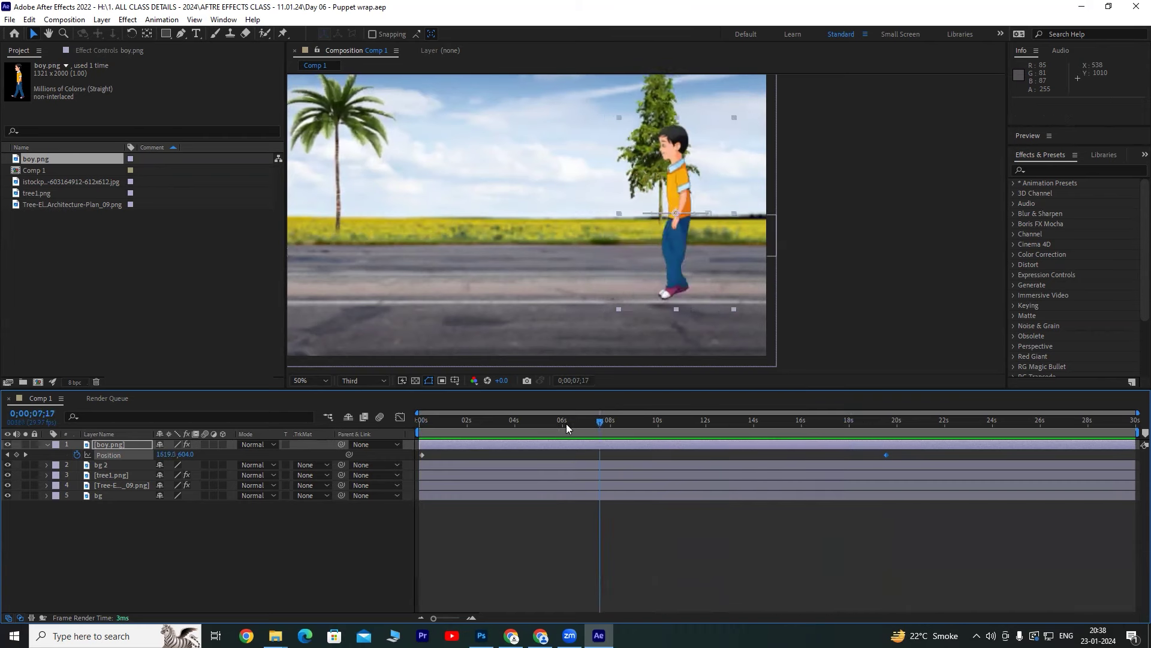
left_click_drag(549, 421, 542, 422)
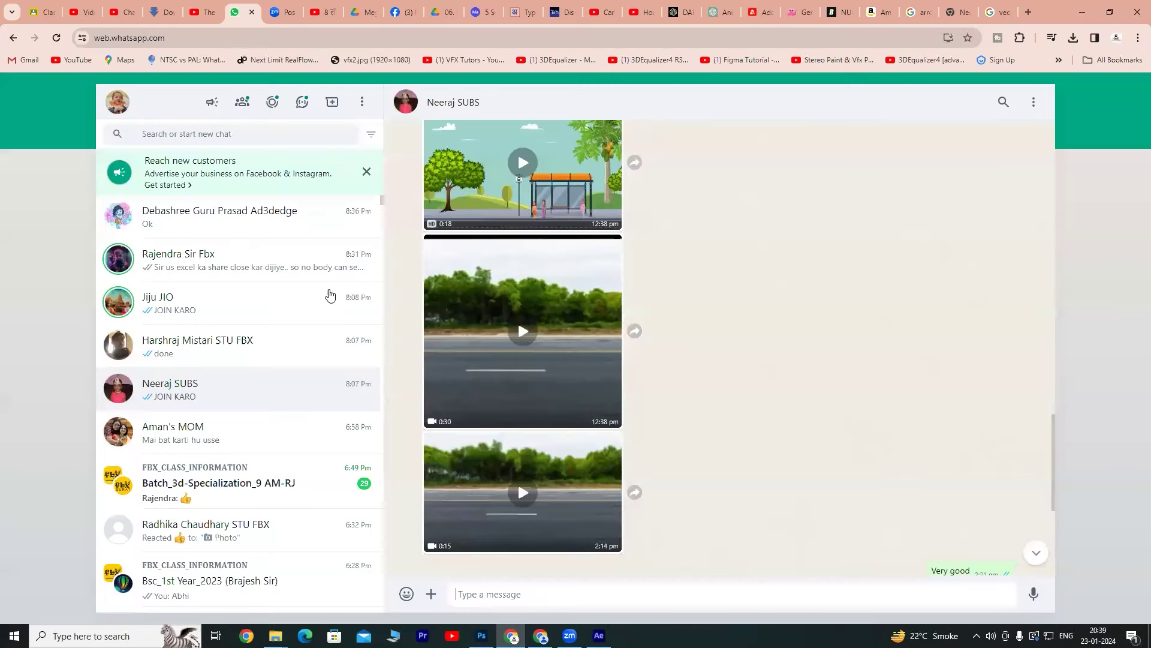
Watch the bus-stop video in the WhatsApp chat, then return to After Effects at 3;15.
left_click(564, 192)
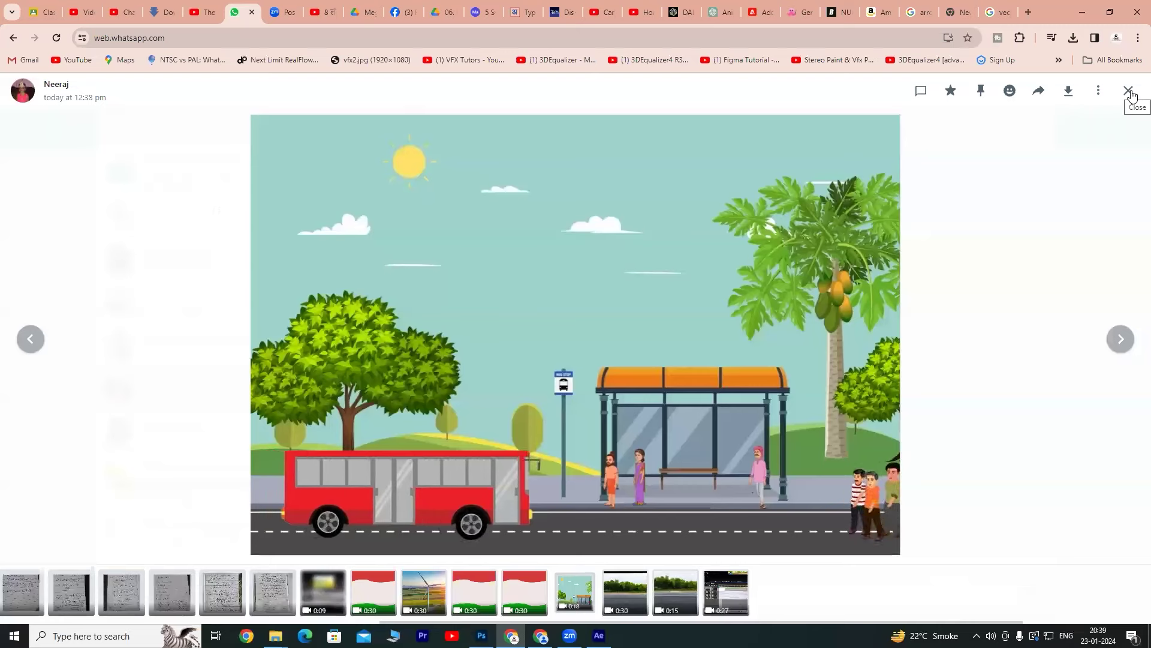
mouse_move(878, 381)
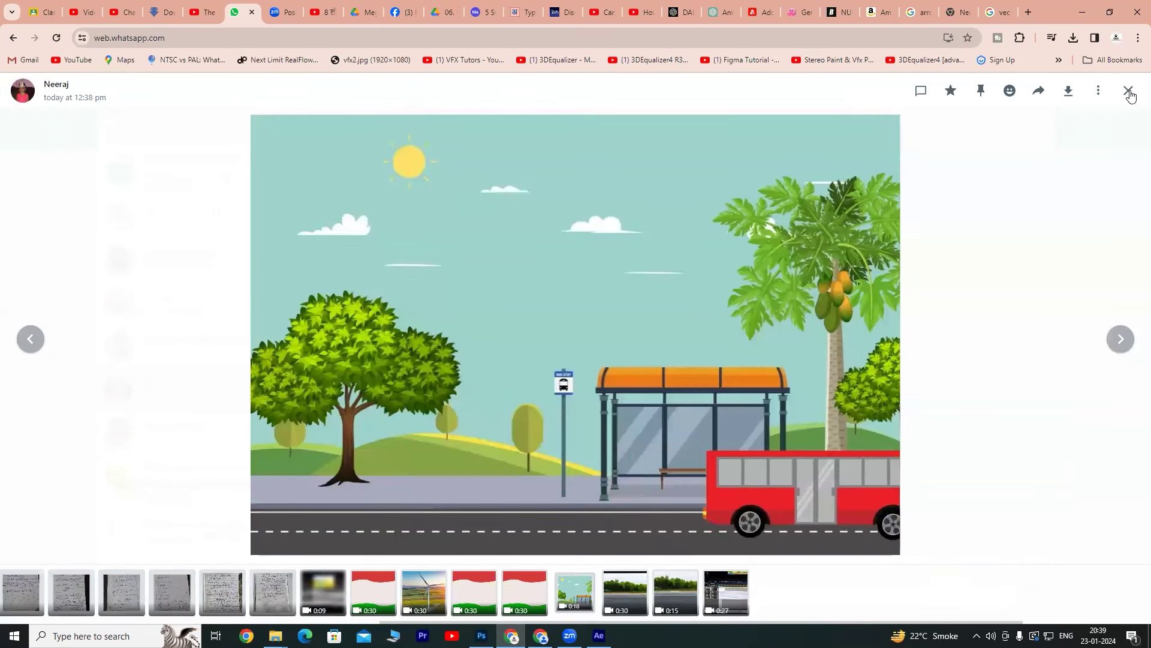
left_click(1128, 89)
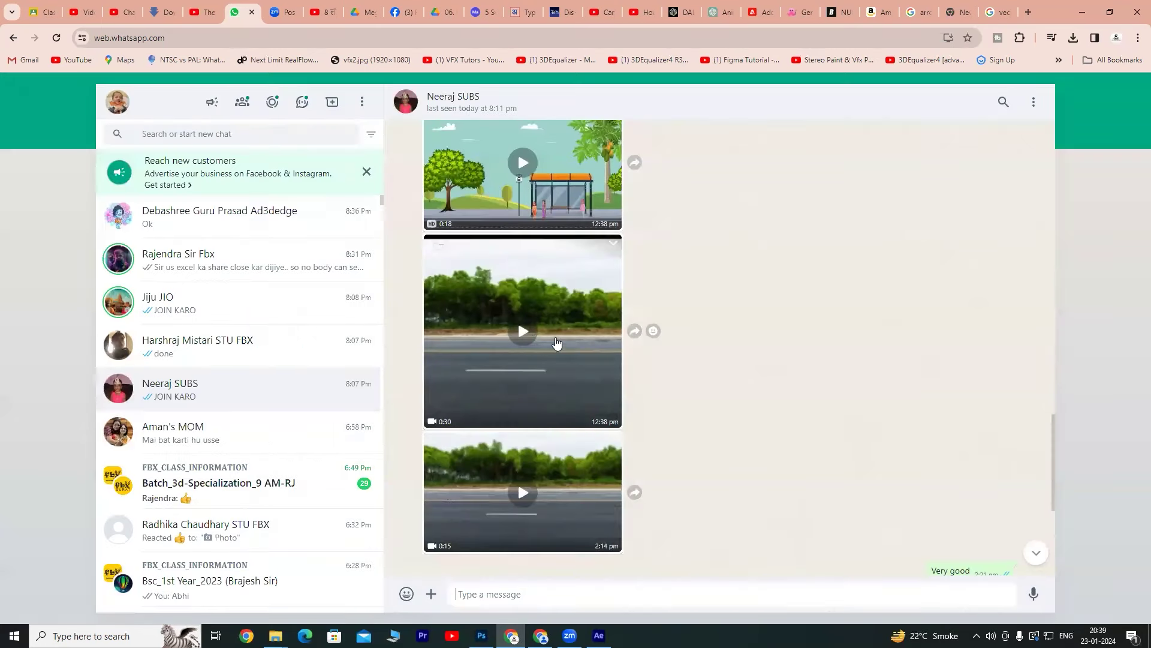
left_click(599, 636)
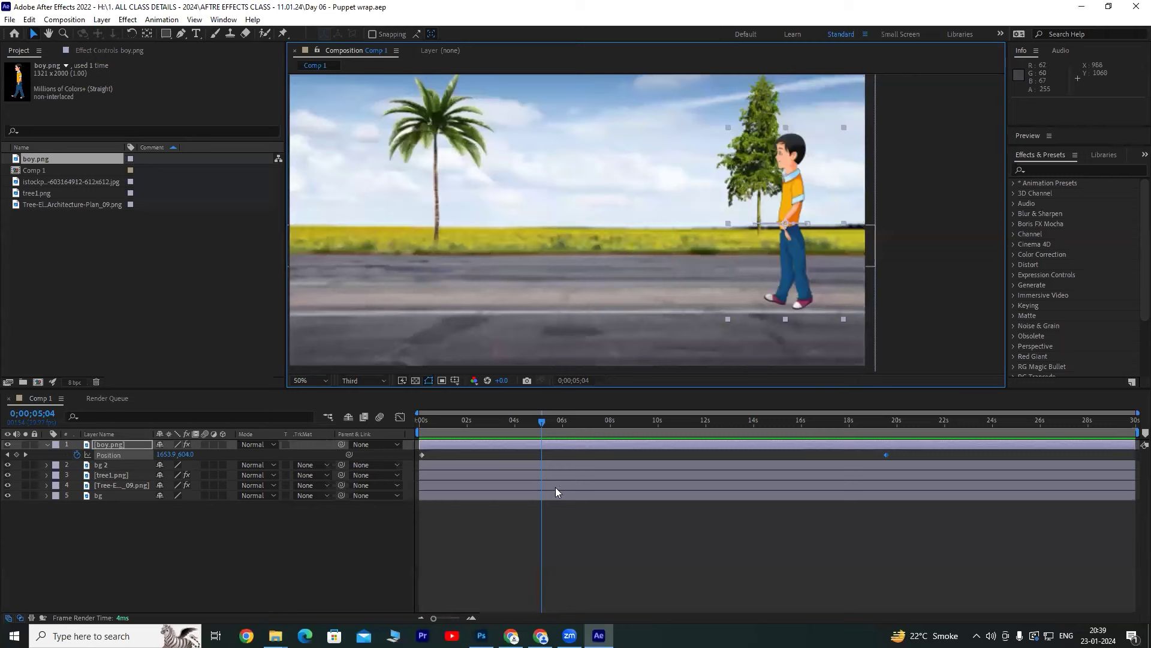
left_click_drag(543, 420, 502, 420)
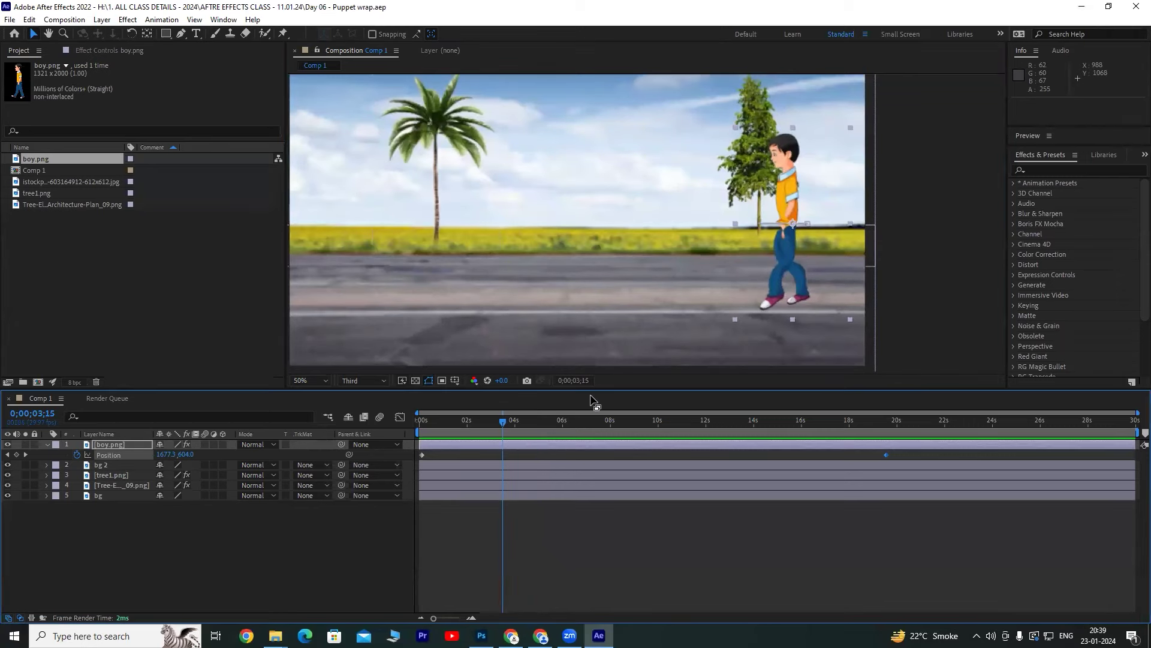
Change the Google Images search to 'vector boy png'.
left_click(512, 636)
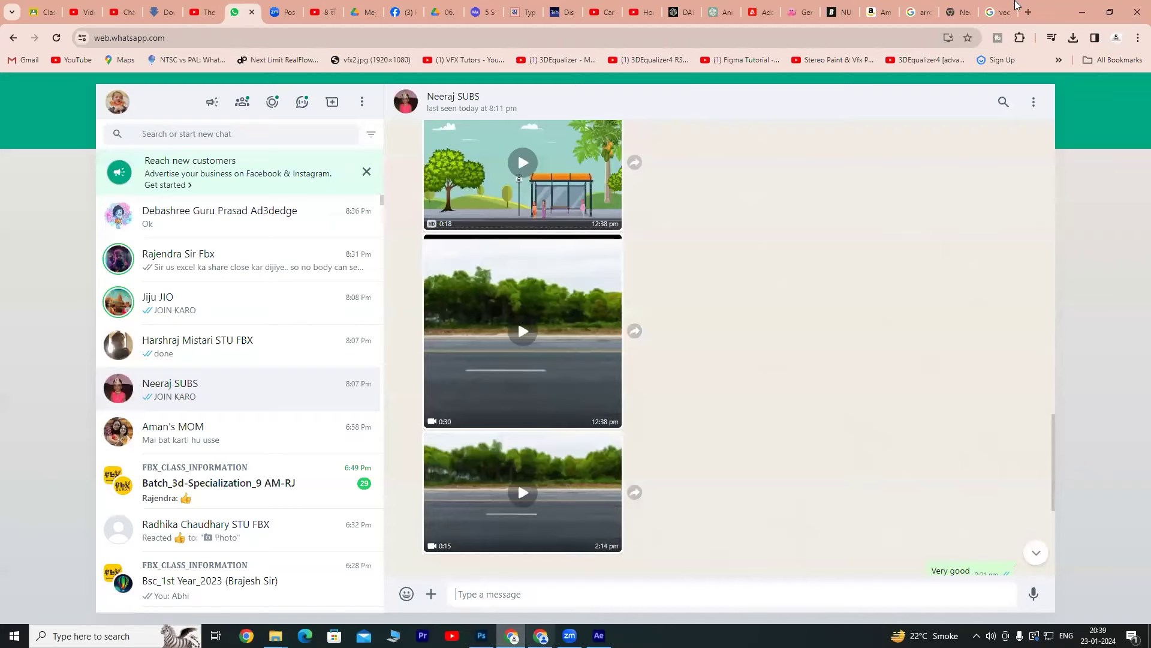
left_click(1001, 12)
scroll(251, 262, "up", 5)
left_click_drag(192, 89, 150, 88)
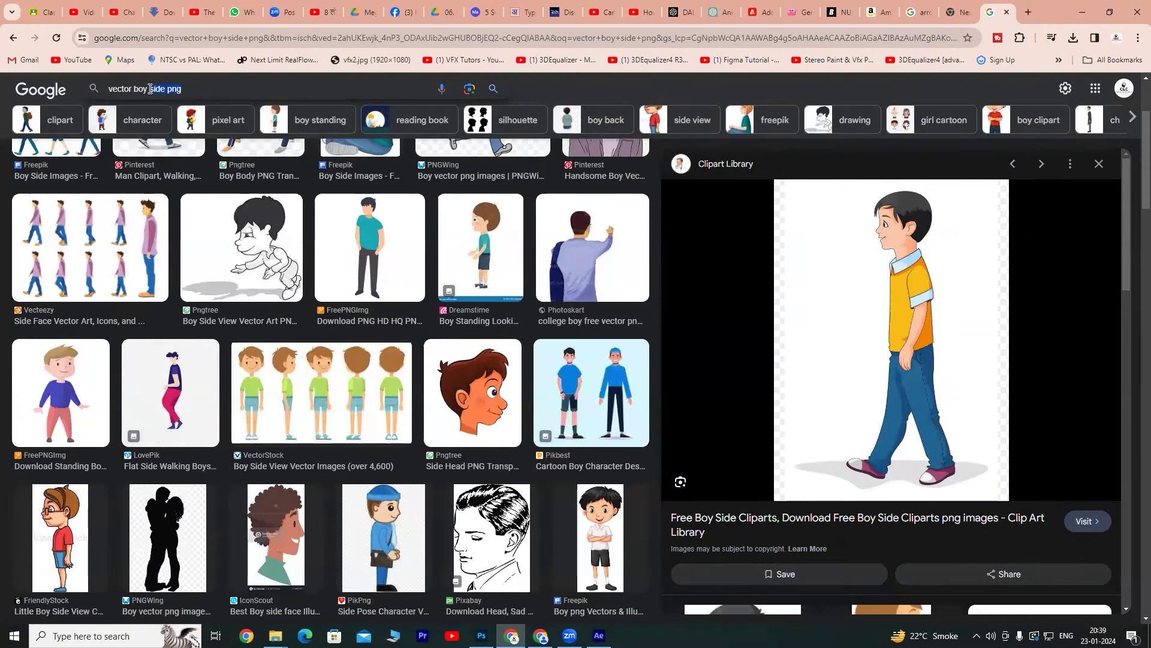
key("BackSpace")
type("png")
key("Return")
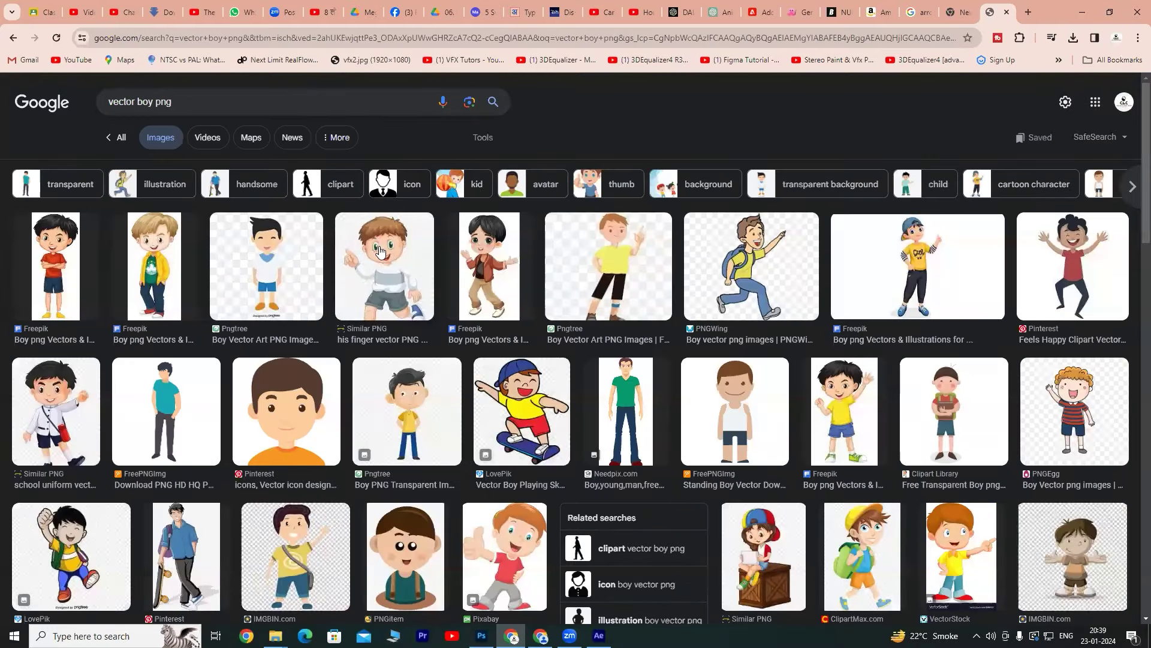
Preview several cartoon boys and choose to save the brown-jacket boy image.
left_click(64, 410)
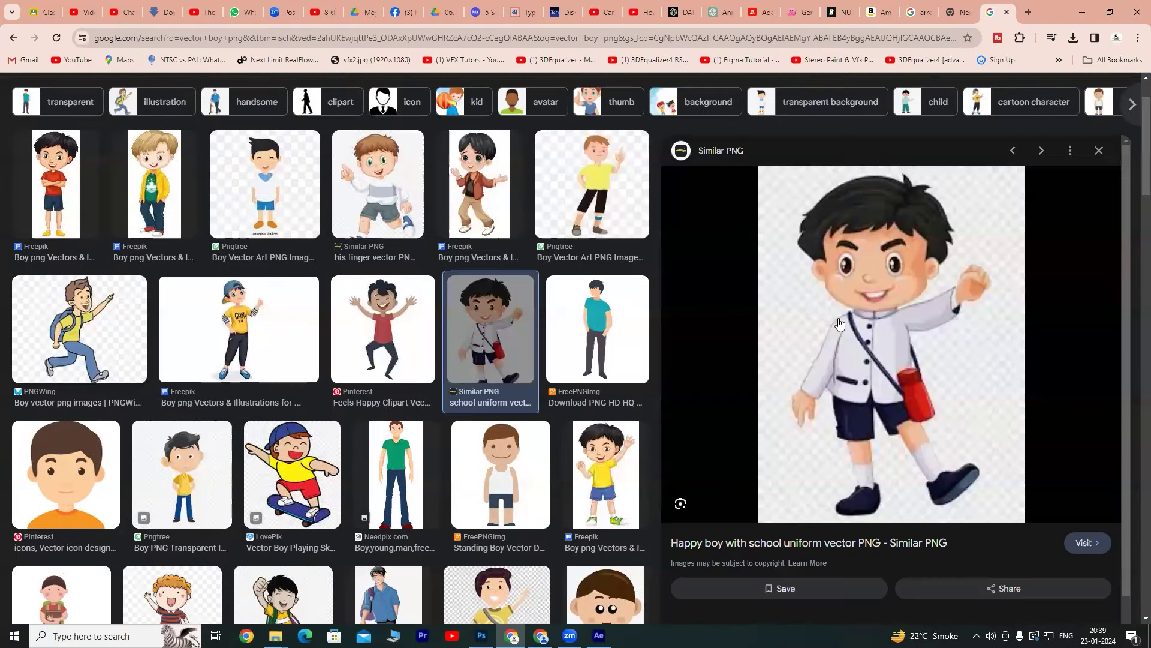
scroll(886, 302, "down", 1)
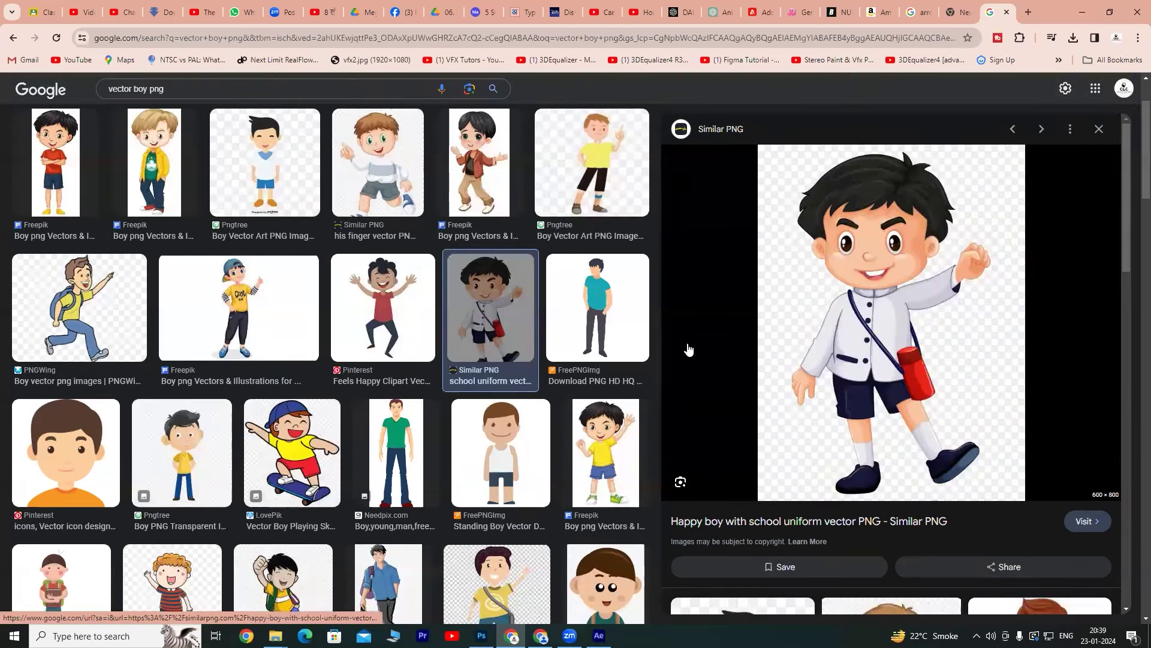
left_click(595, 456)
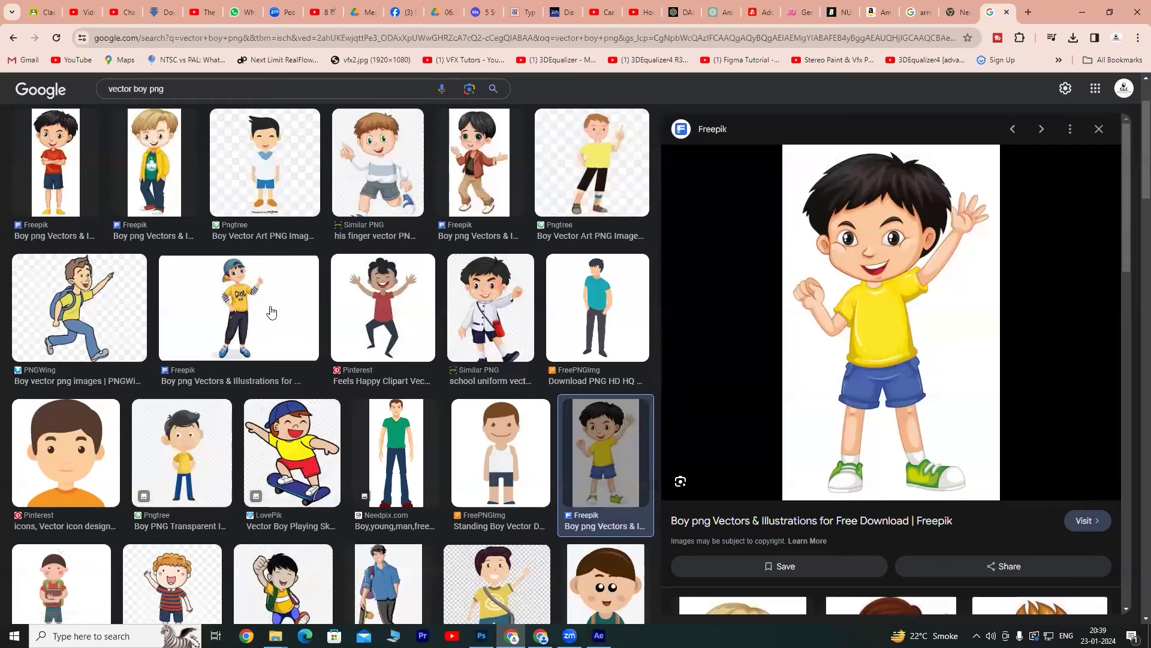
mouse_move(240, 300)
left_mouse_down()
mouse_move(336, 430)
mouse_move(239, 318)
left_mouse_up()
left_click(240, 318)
mouse_move(894, 264)
left_mouse_down()
mouse_move(696, 334)
mouse_move(713, 336)
left_mouse_up()
scroll(839, 412, "down", 7)
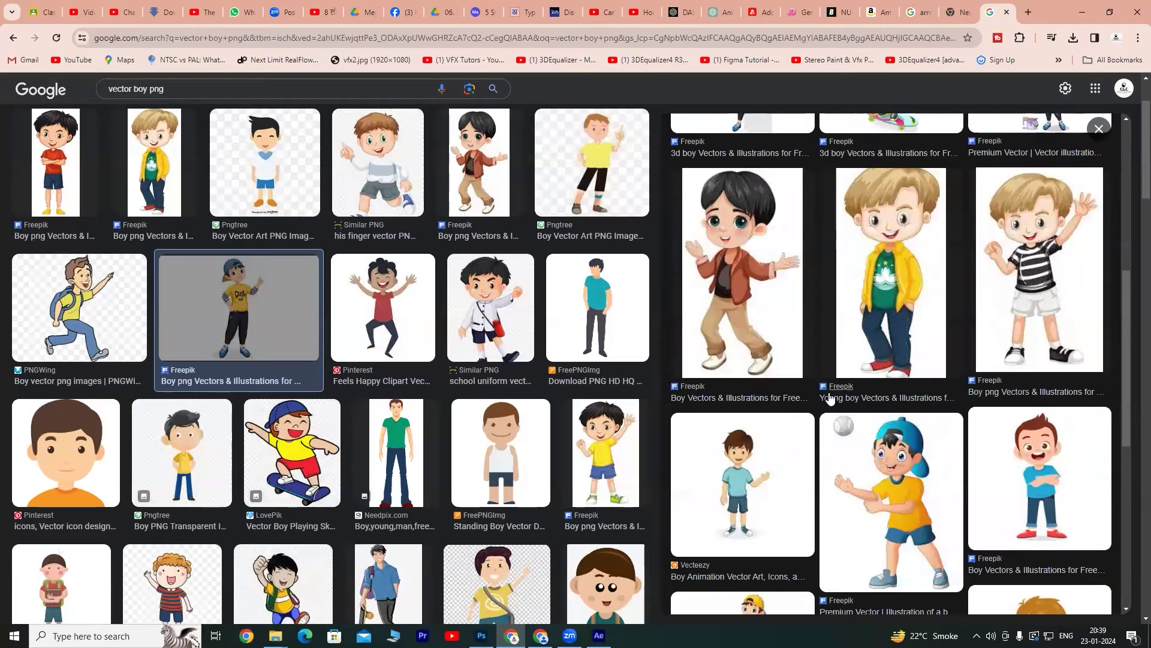
left_click(758, 283)
left_click_drag(872, 249, 797, 273)
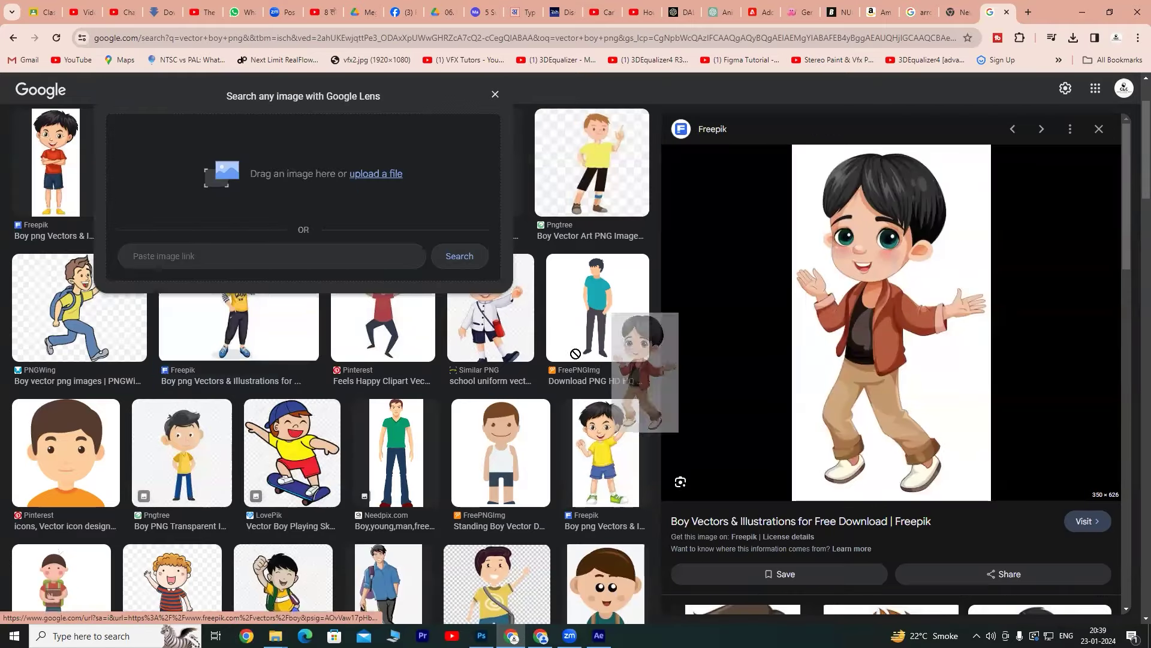
right_click(843, 241)
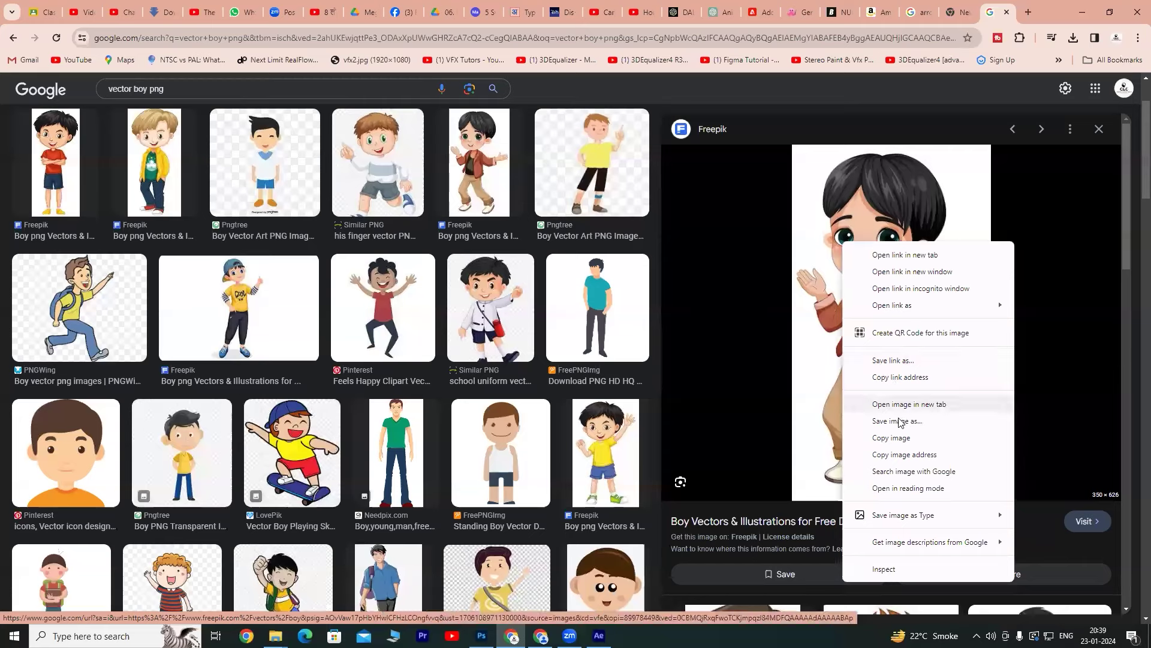
left_click(904, 422)
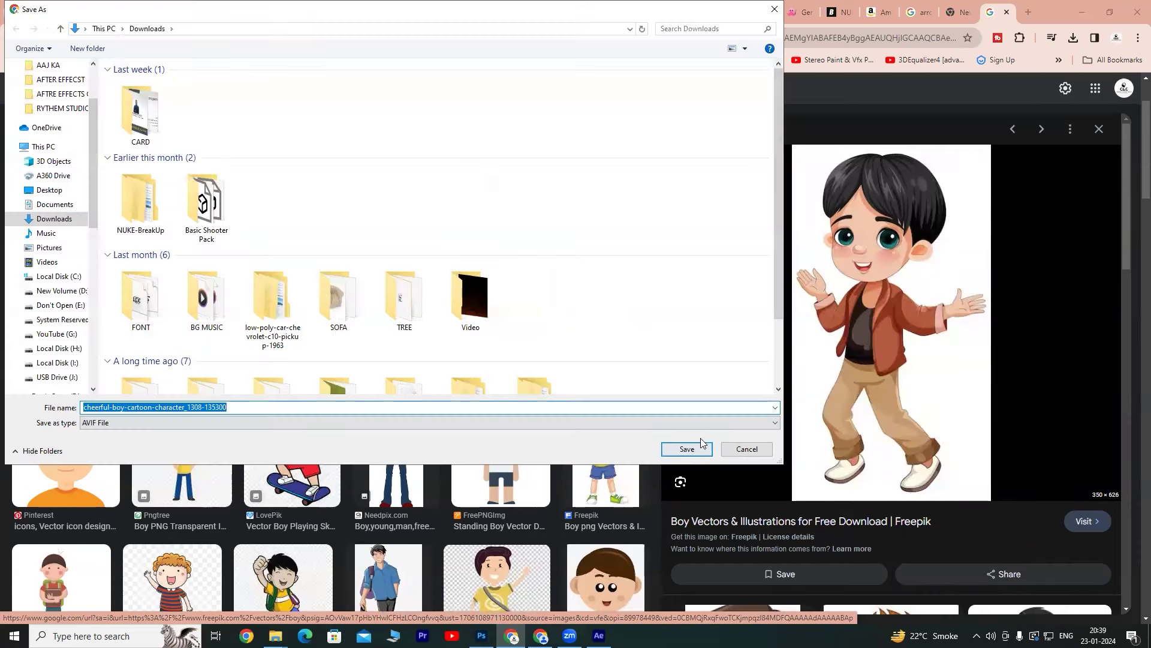
Save the brown-jacket boy as cheerful-boy-cartoon-character_1.png and show it in Downloads.
left_click(747, 449)
right_click(892, 351)
mouse_move(984, 304)
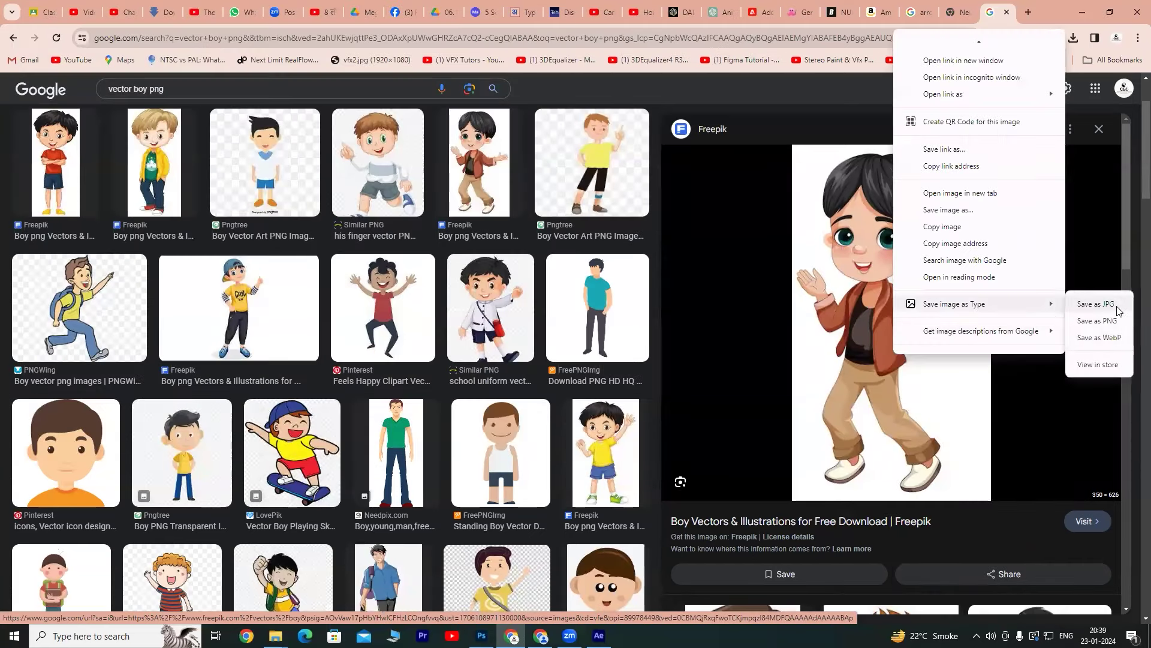
left_click(1115, 308)
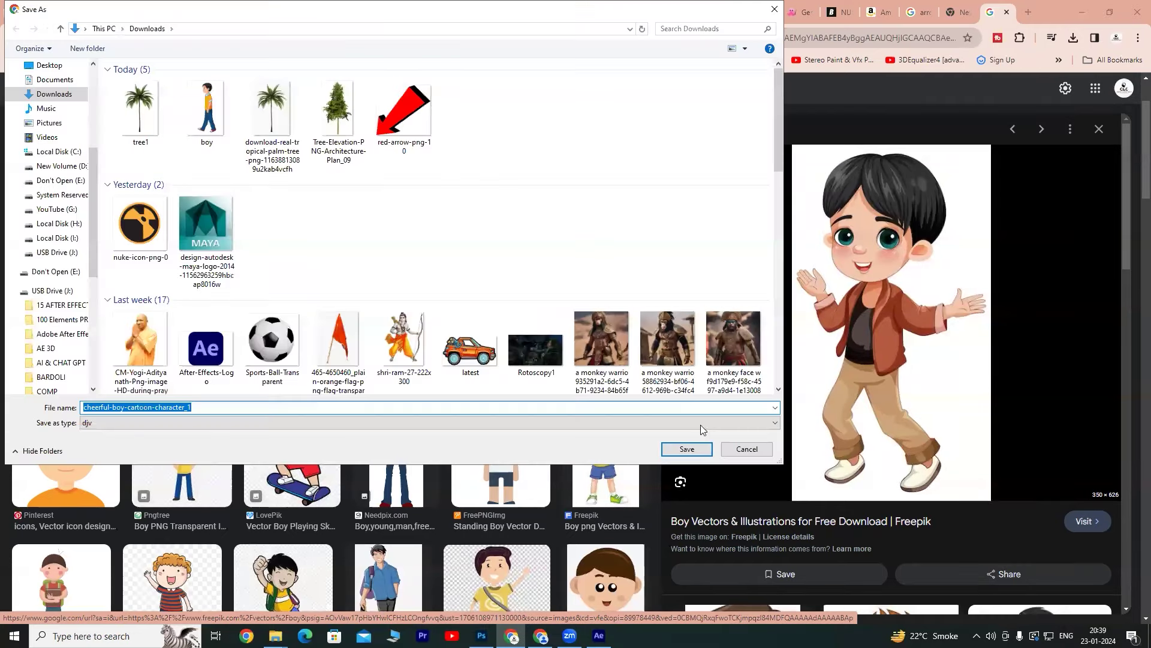
left_click(688, 449)
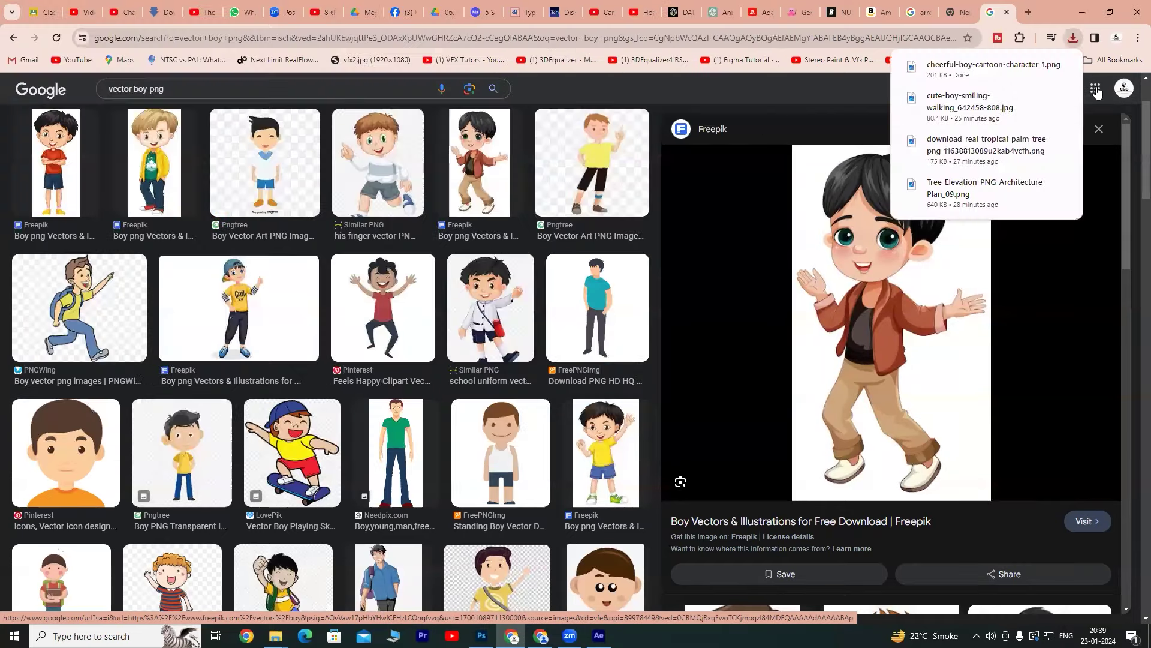
left_click(1043, 70)
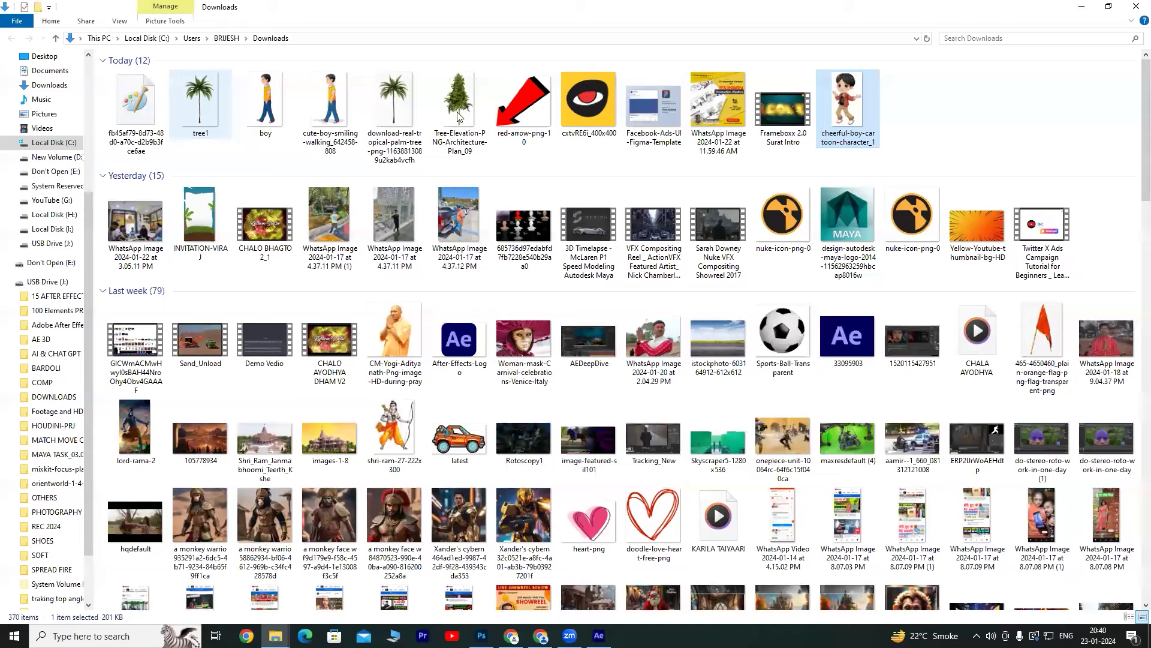
Drag cheerful-boy-cartoon-character_1.png from File Explorer into Photoshop to open it.
left_click_drag(842, 113, 484, 615)
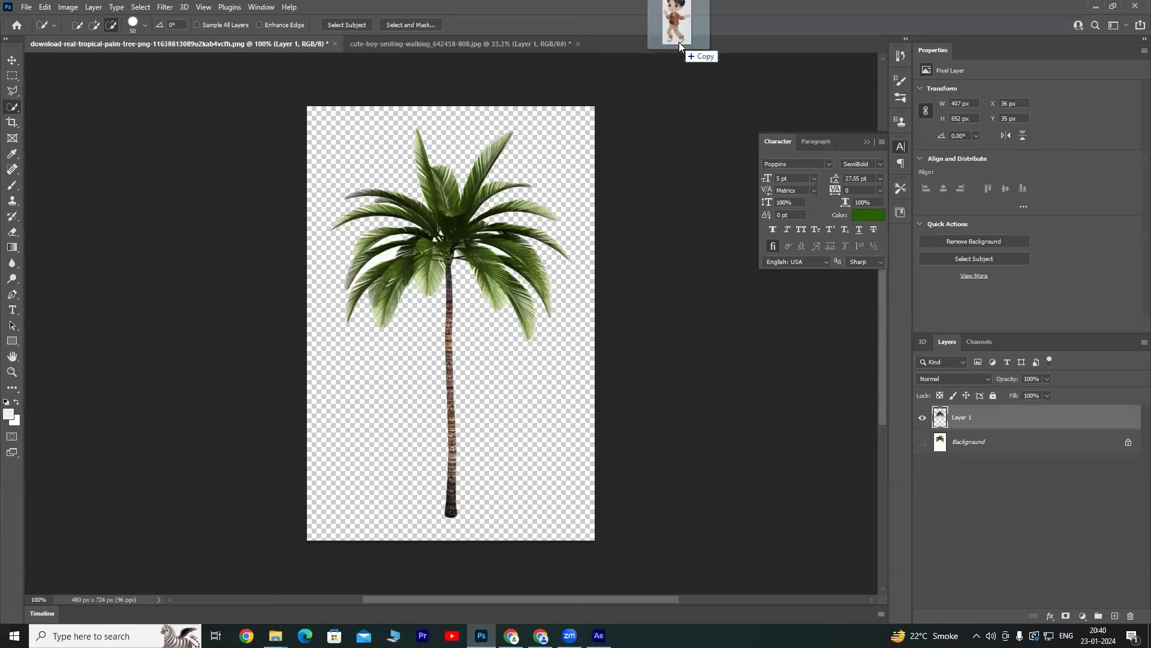
left_click_drag(483, 514, 679, 42)
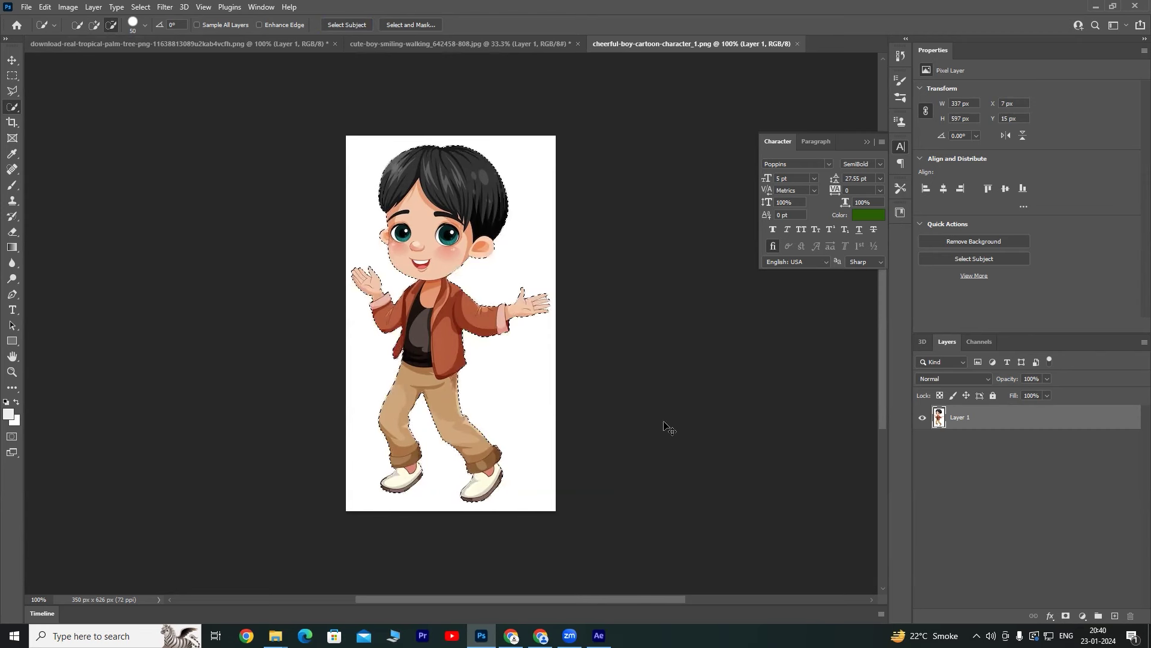
Copy the selected boy to a new layer, hide the white background, and darken midtones slightly with Levels.
key("ctrl+j")
left_click(922, 442)
left_click(11, 60)
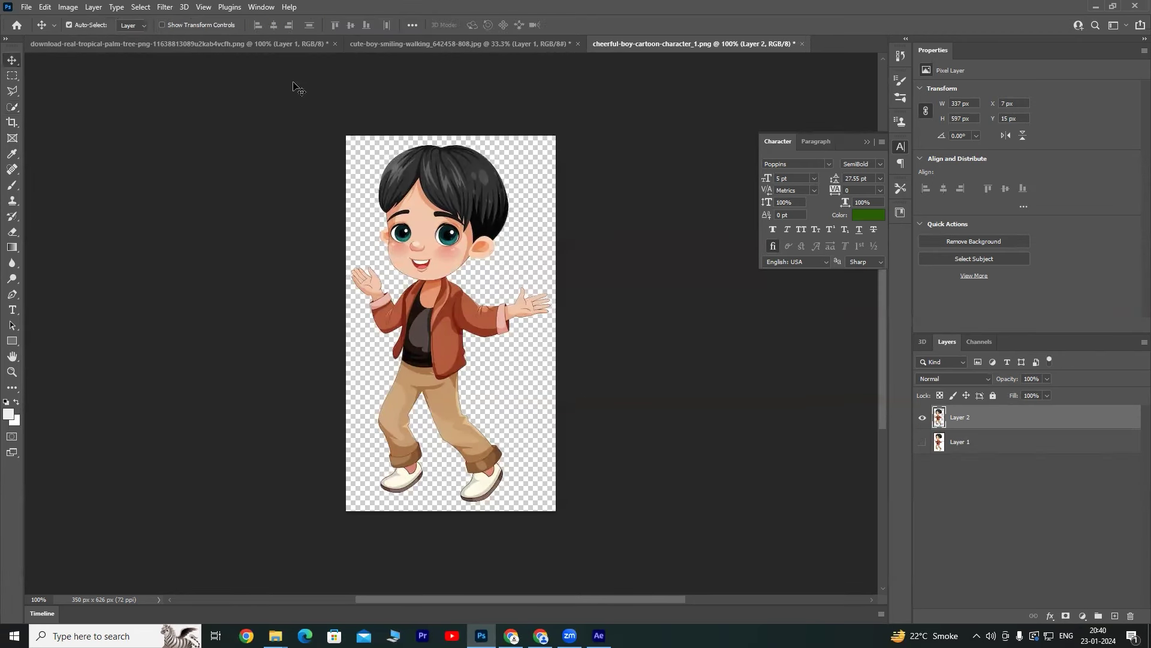
key("ctrl+l")
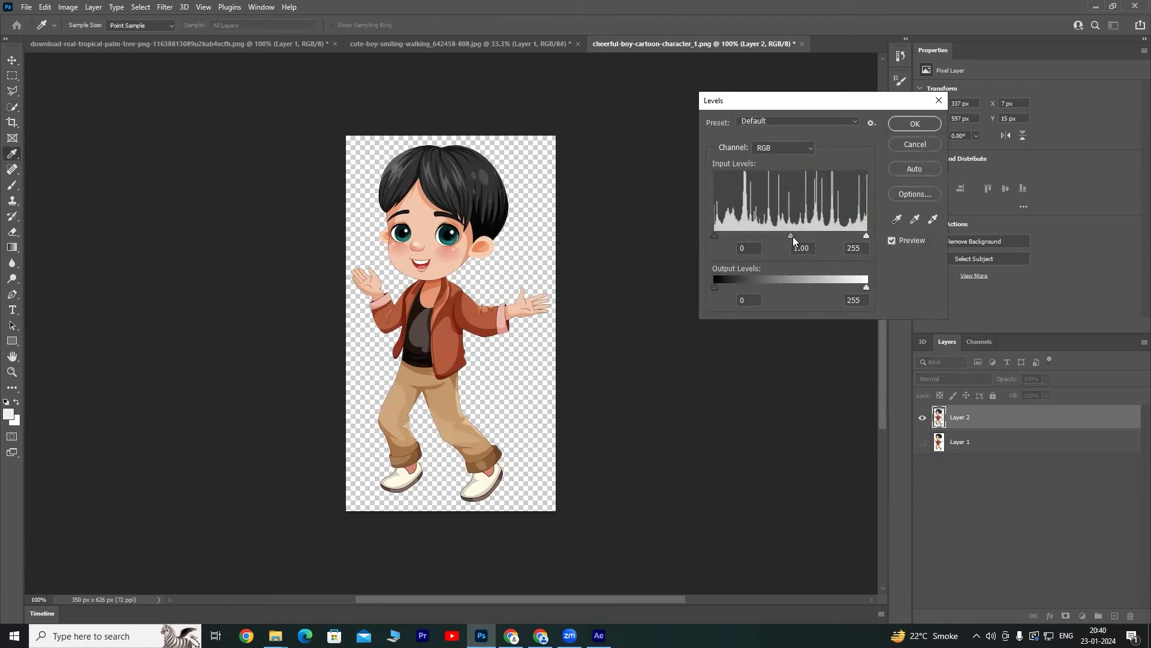
left_click_drag(794, 236, 800, 236)
left_click(899, 122)
left_click(900, 122)
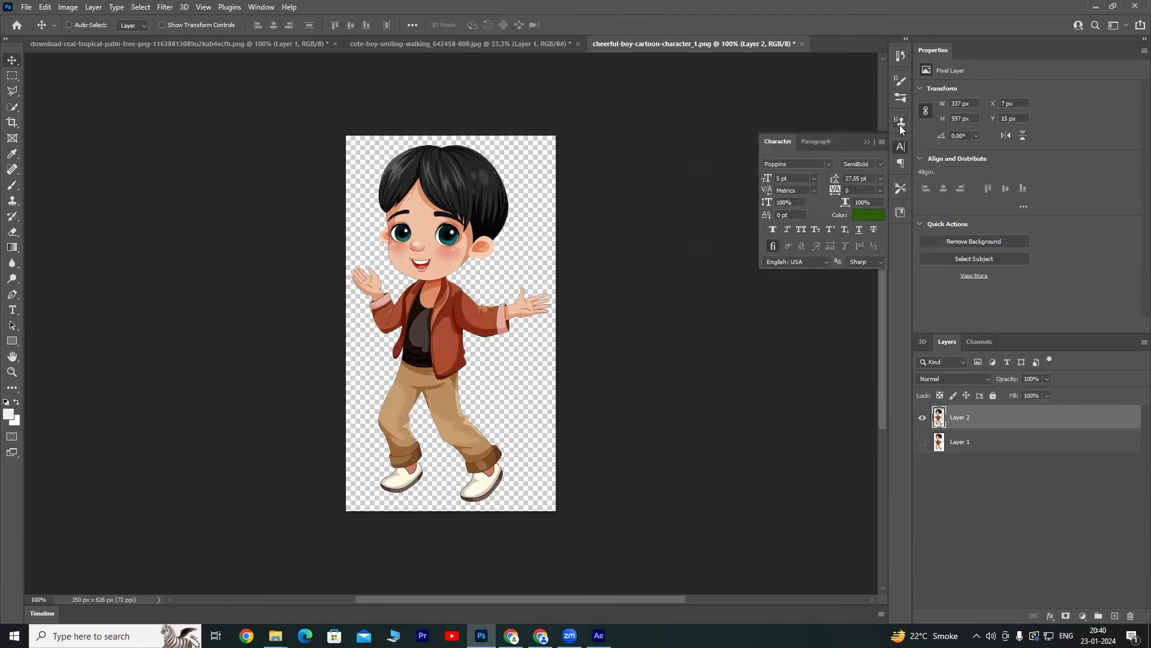
Save a copy of the cut-out boy as Boy 2.png on the computer.
key("ctrl+shift+s")
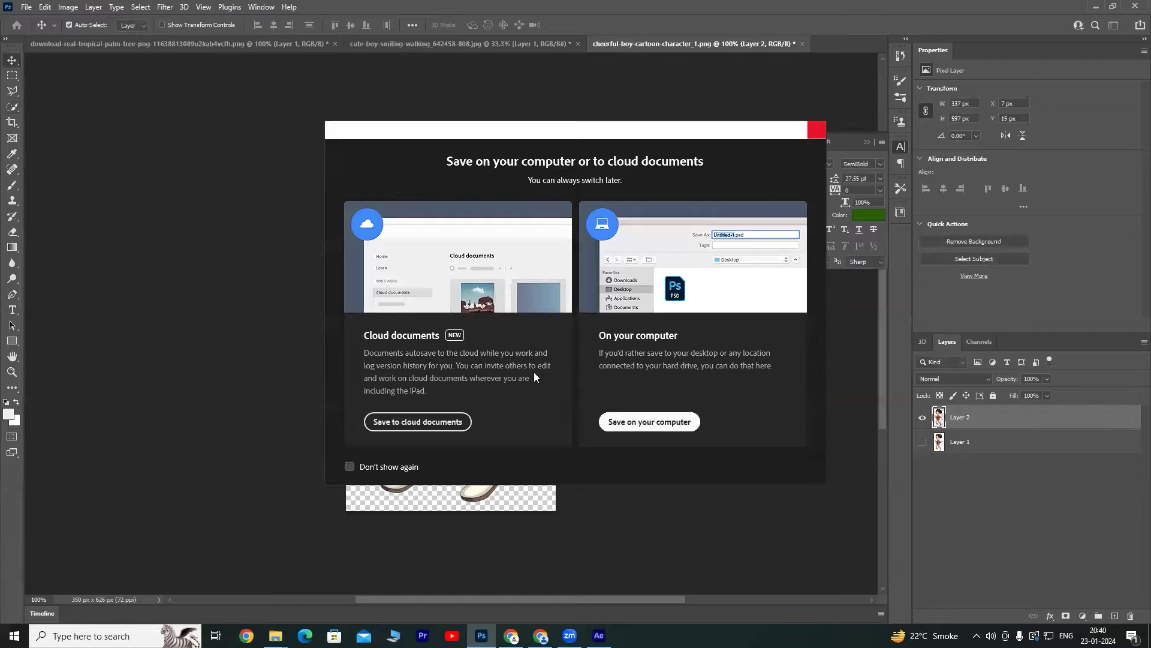
left_click(650, 421)
type("Boy 2")
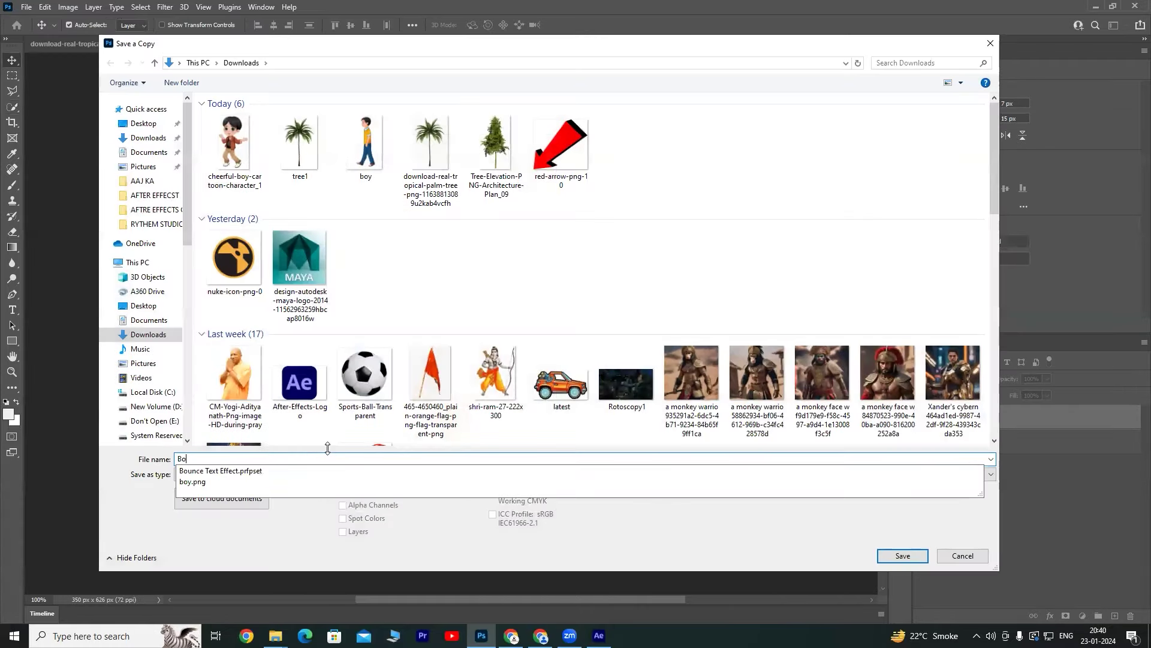
key("Tab")
key("Return")
key("Return")
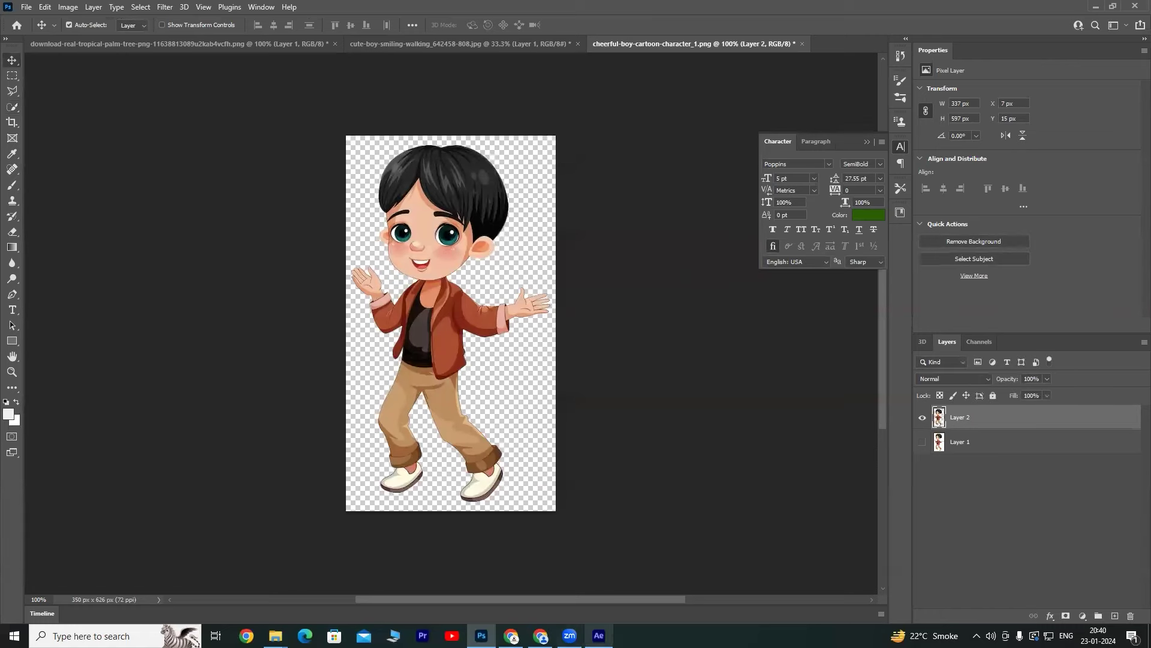
Open the file import window from After Effects' Project panel.
left_click(599, 635)
right_click(97, 252)
mouse_move(153, 313)
left_click(468, 313)
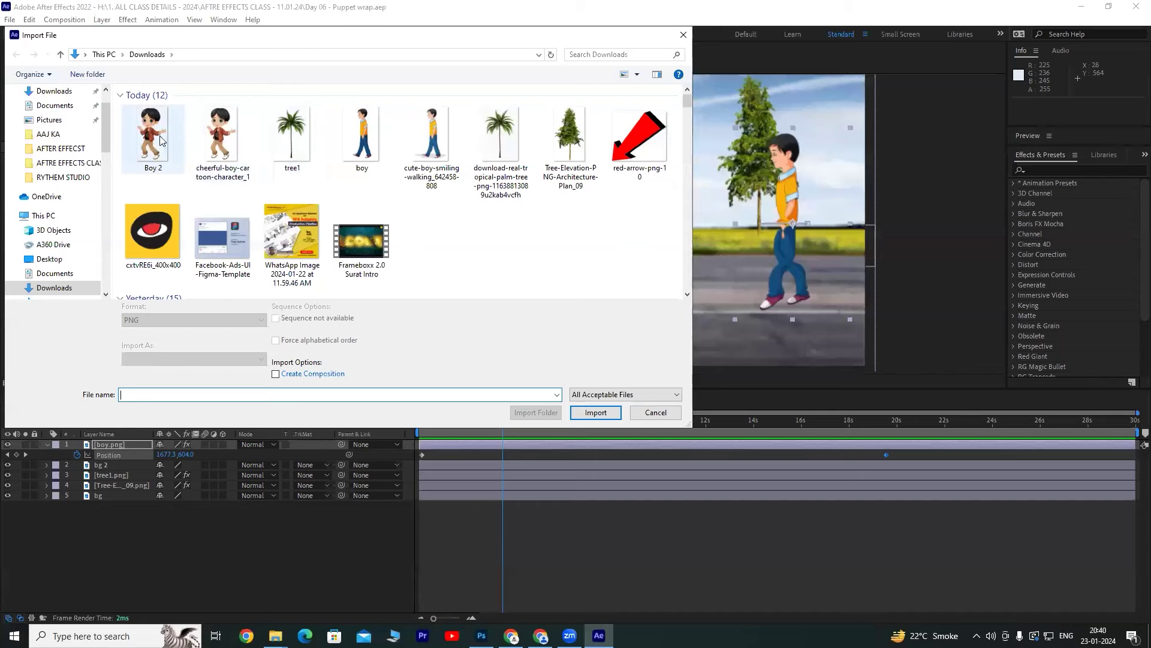
Import Boy 2.png into the comp and move him left onto the road by the palm.
left_click(153, 135)
left_click(596, 412)
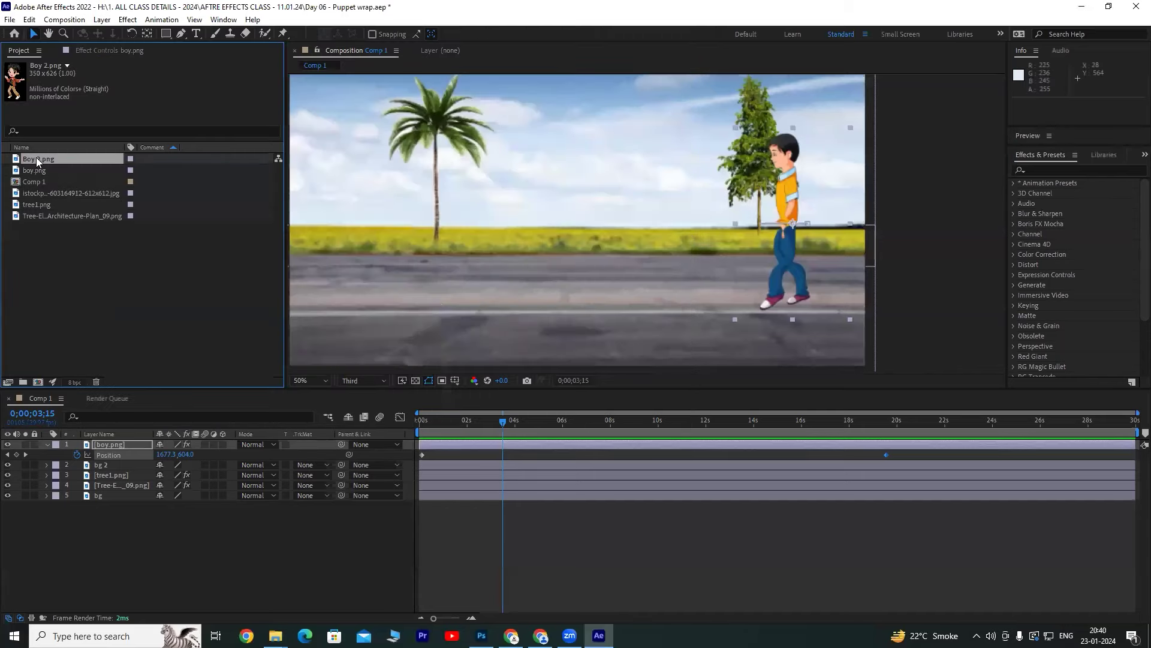
left_click_drag(38, 161, 120, 442)
scroll(563, 274, "down", 4)
scroll(689, 257, "up", 2)
scroll(689, 257, "up", 4)
scroll(683, 243, "down", 2)
left_click_drag(683, 242, 650, 242)
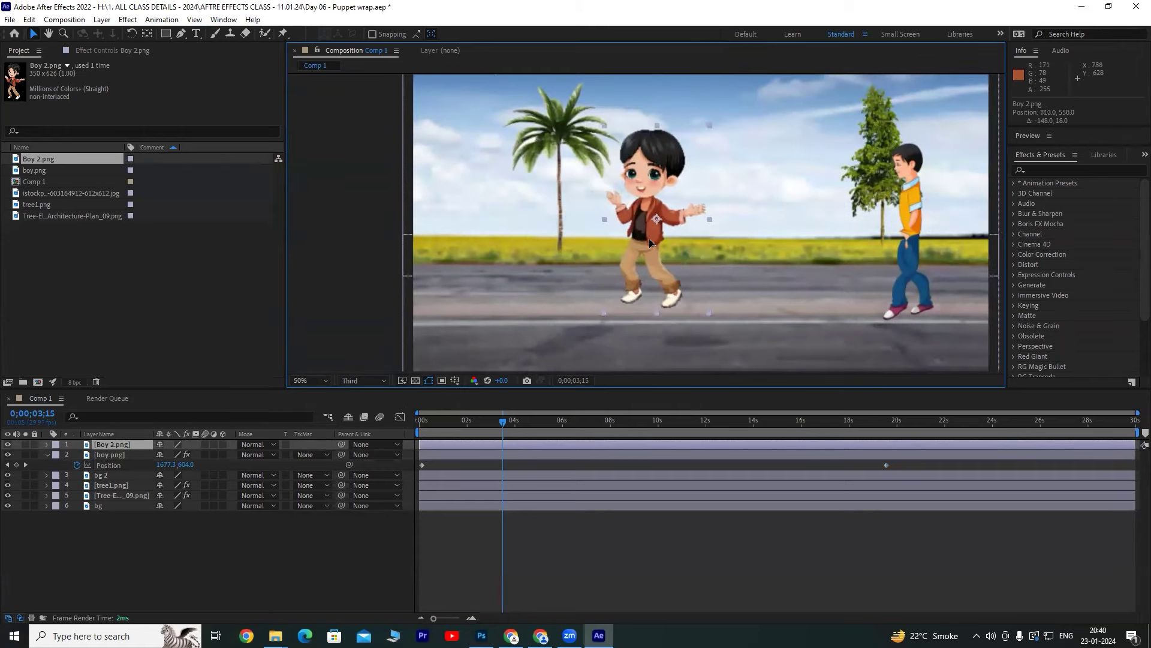
Return near the timeline start, select the Boy 2 layer and pick the Puppet Position Pin tool.
left_click(285, 560)
scroll(704, 204, "up", 3)
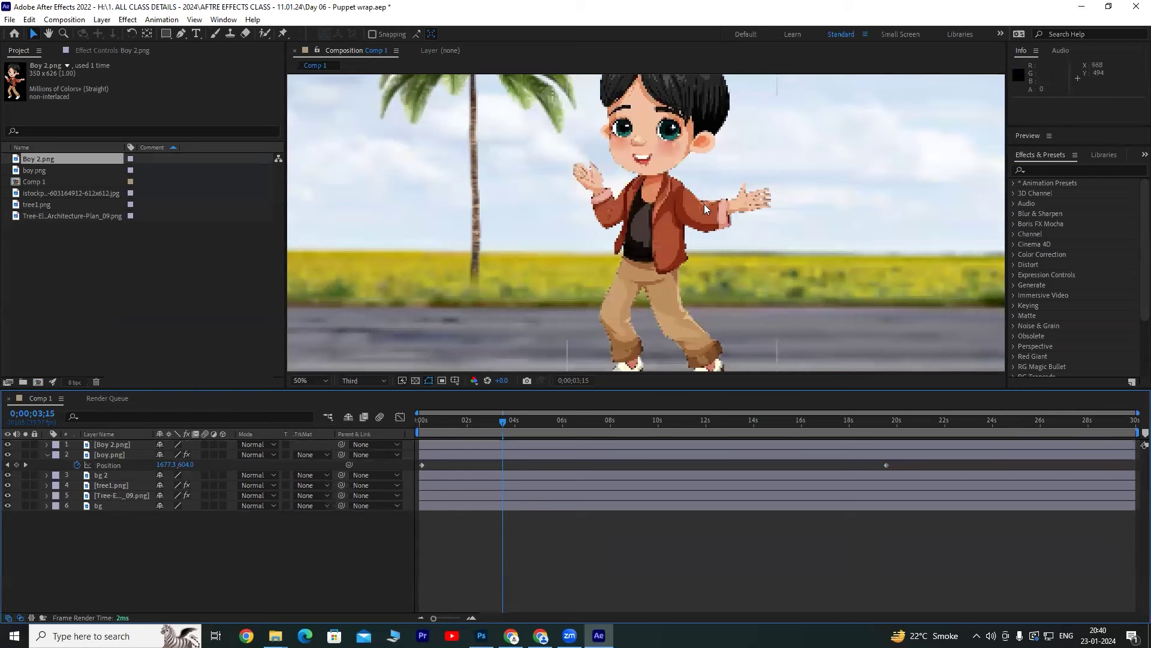
scroll(678, 222, "down", 1)
scroll(671, 240, "up", 3)
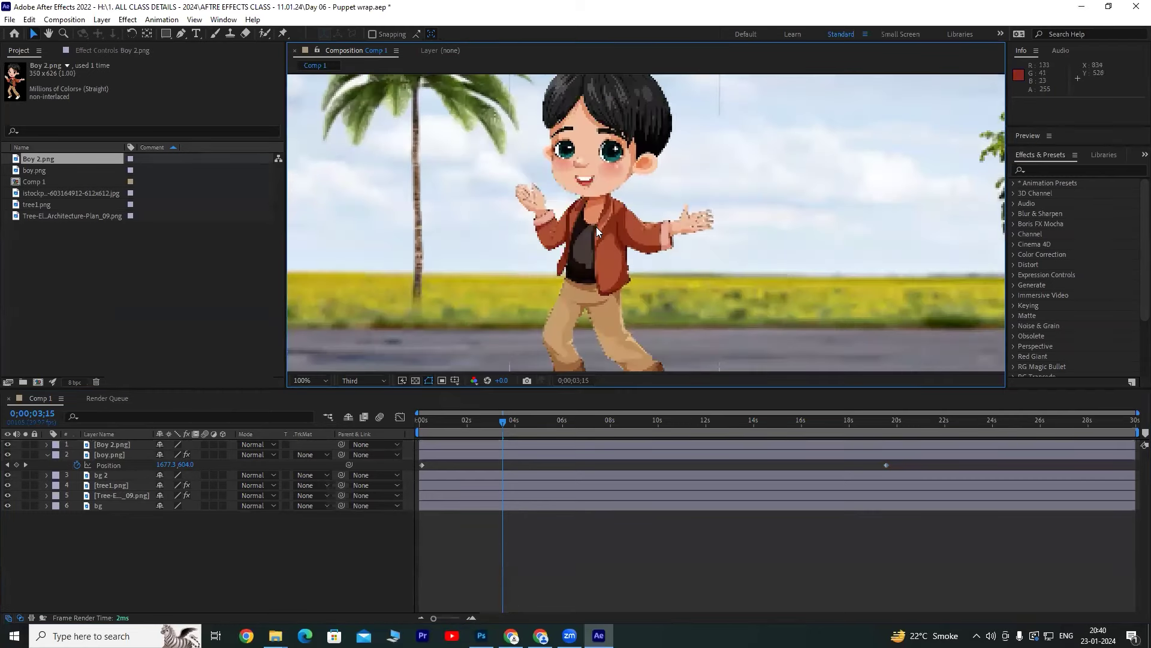
scroll(636, 231, "down", 2)
left_click_drag(503, 422, 434, 423)
left_click(115, 448)
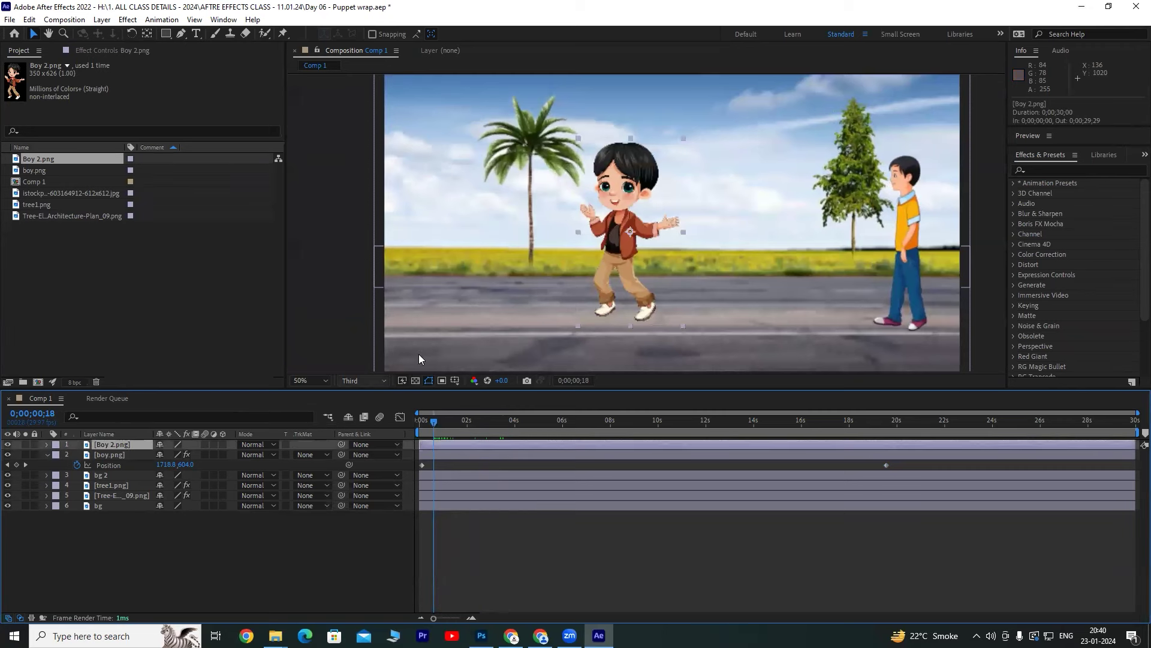
left_click(283, 33)
Place puppet pins on Boy 2's jacket, head, left hand, forearm, chest and waist.
scroll(590, 204, "up", 2)
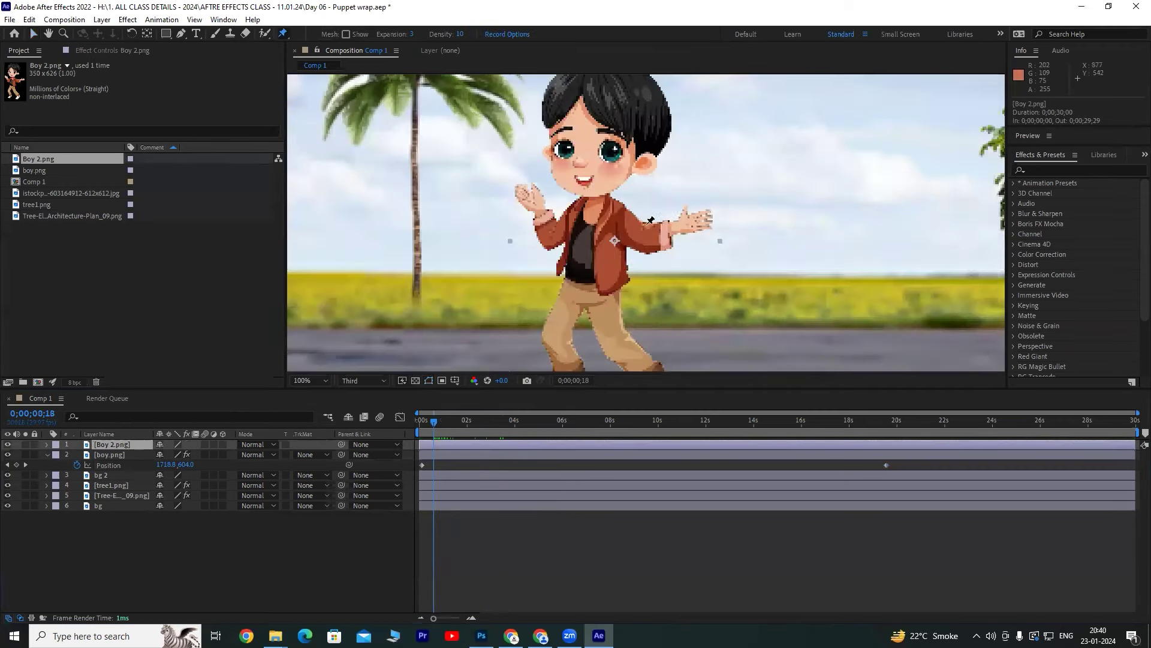
left_click(622, 217)
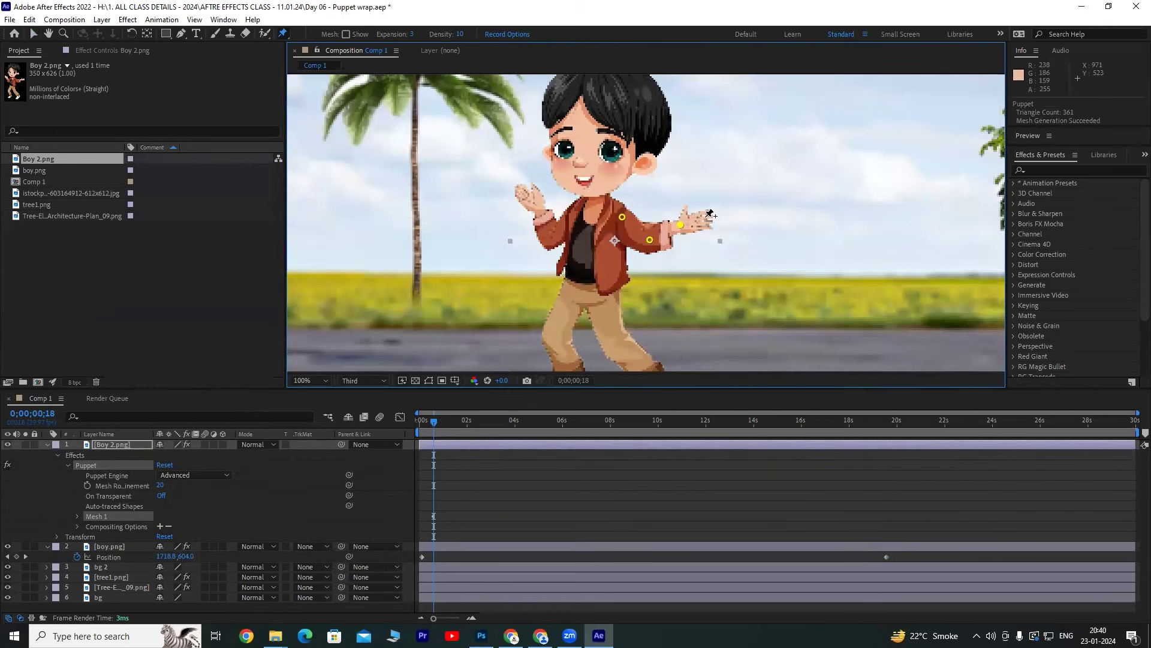
scroll(615, 112, "up", 2)
left_click(598, 109)
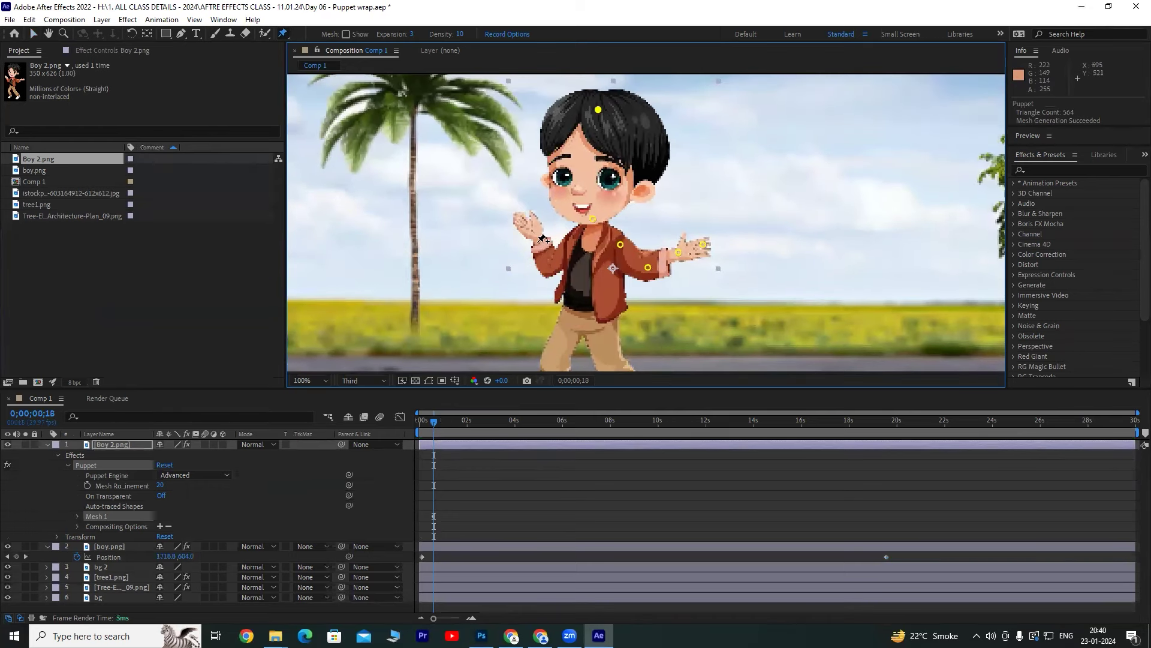
left_click(516, 218)
left_click(550, 264)
left_click(570, 241)
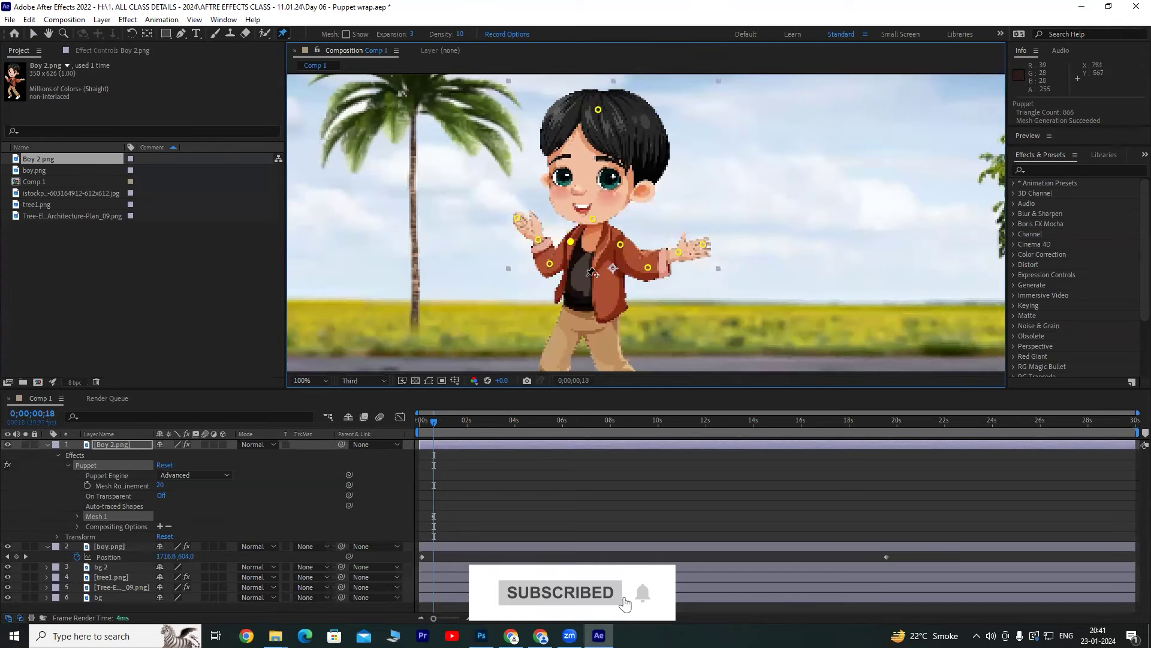
left_click(588, 274)
left_click(588, 311)
mouse_move(656, 300)
left_mouse_down()
mouse_move(671, 250)
mouse_move(668, 261)
left_mouse_up()
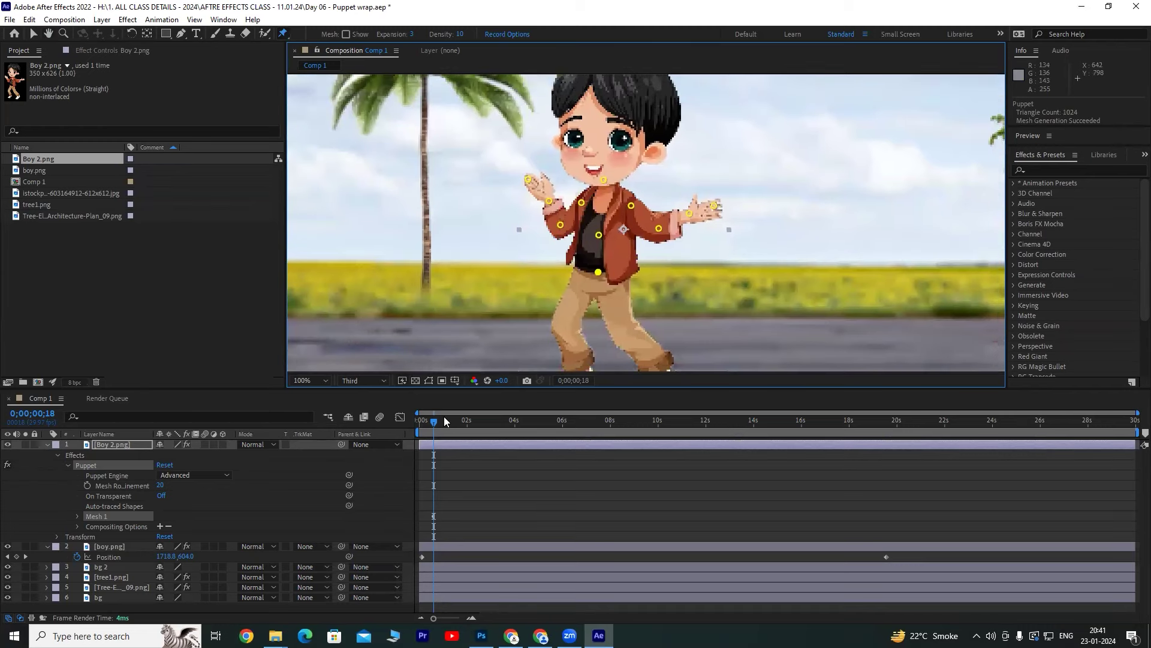
At about 2;14, drag the hand, forearm and head pins into a waving pose.
key("space")
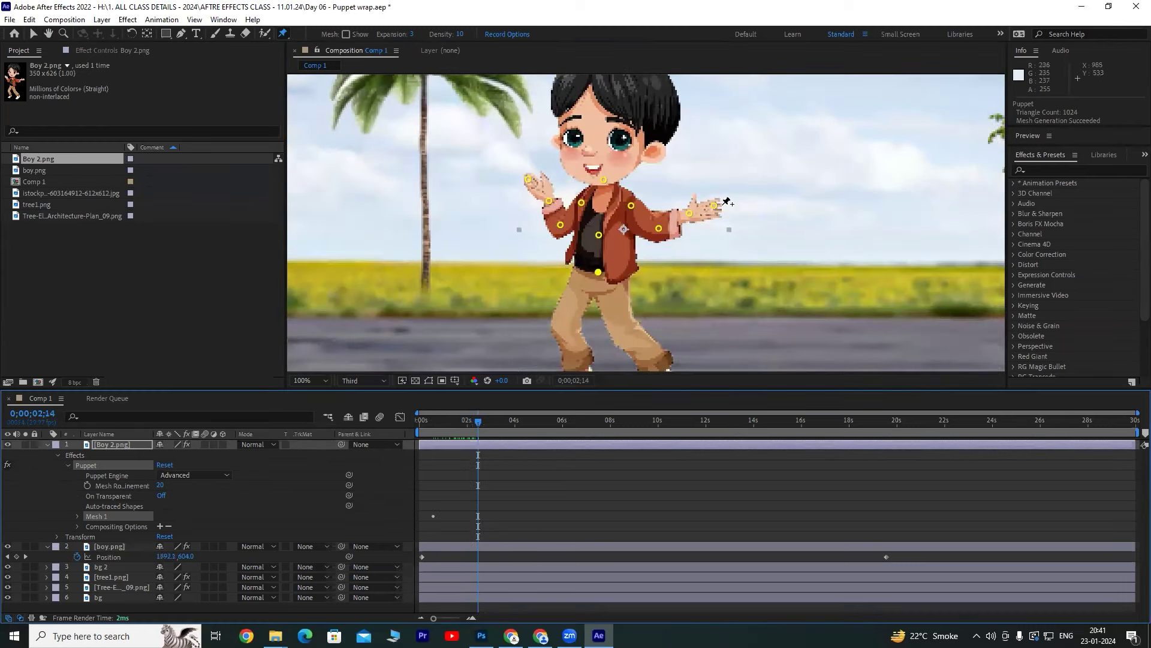
left_click_drag(717, 210, 677, 205)
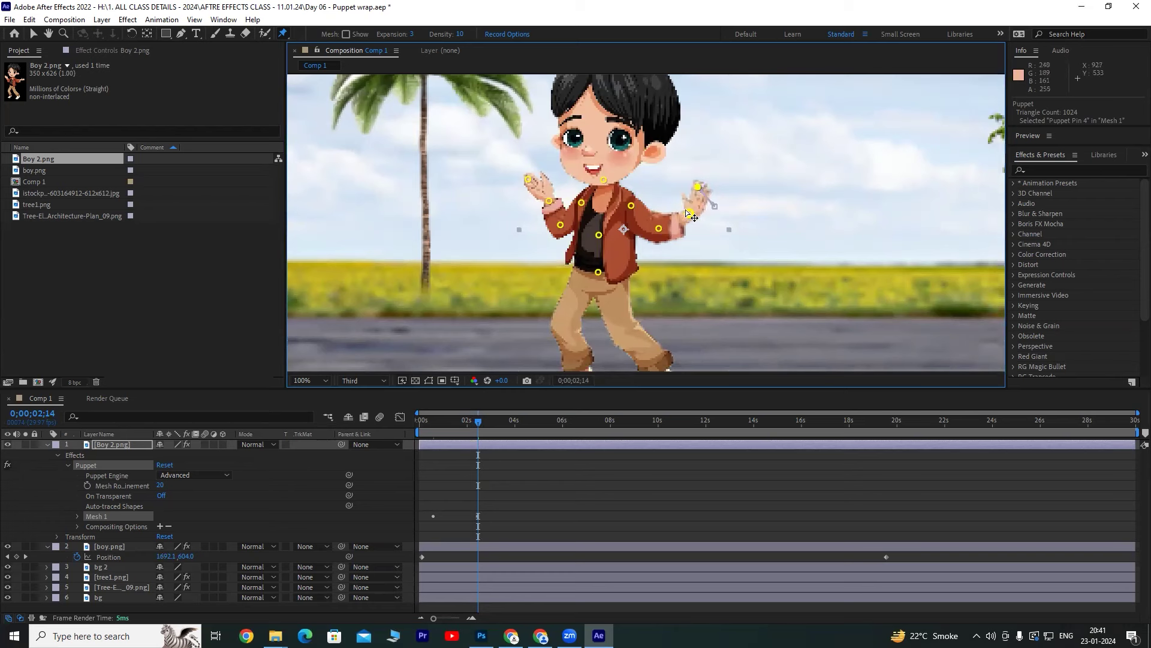
left_click_drag(697, 186, 684, 178)
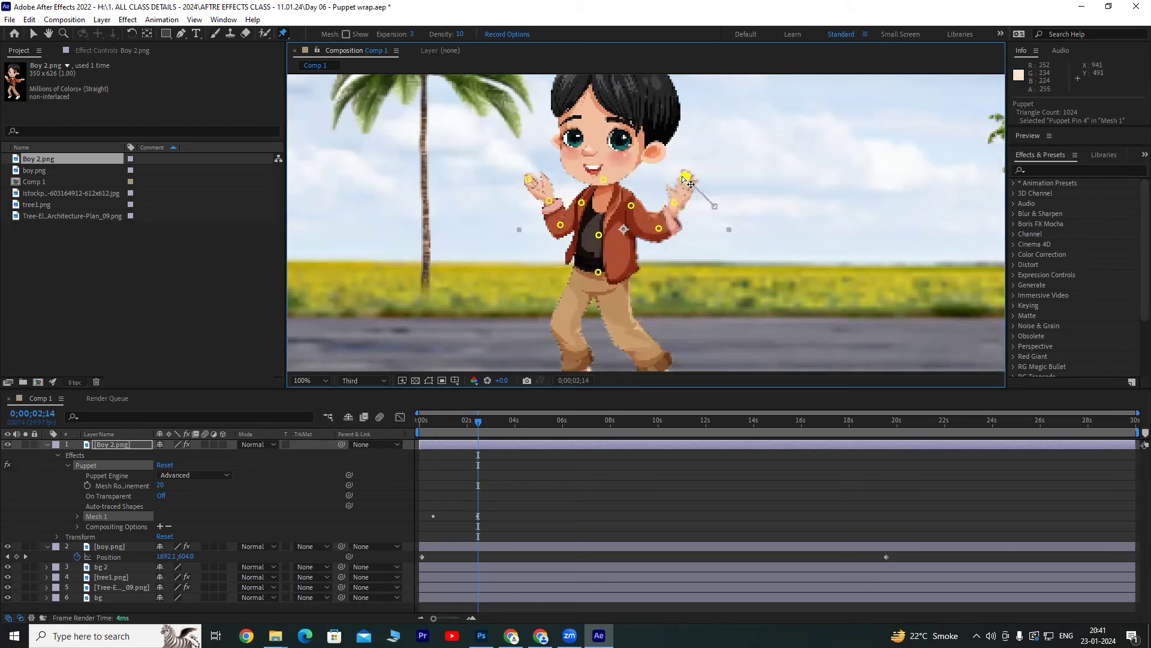
mouse_move(480, 422)
left_mouse_down()
mouse_move(427, 422)
mouse_move(479, 422)
left_mouse_up()
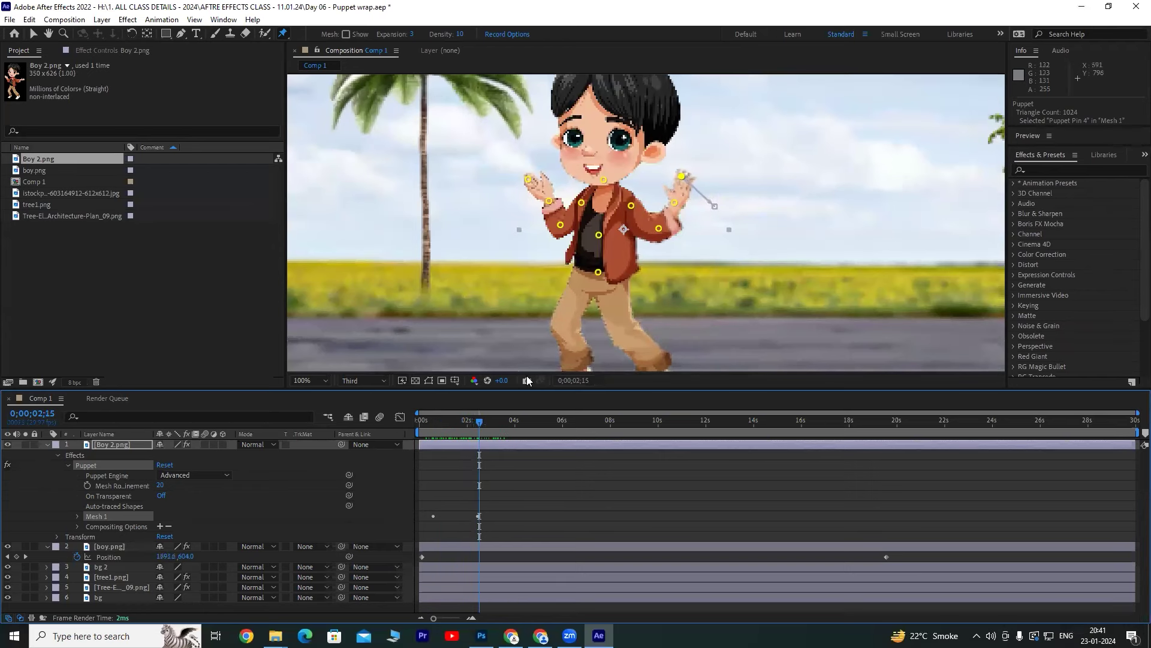
left_click_drag(658, 228, 638, 205)
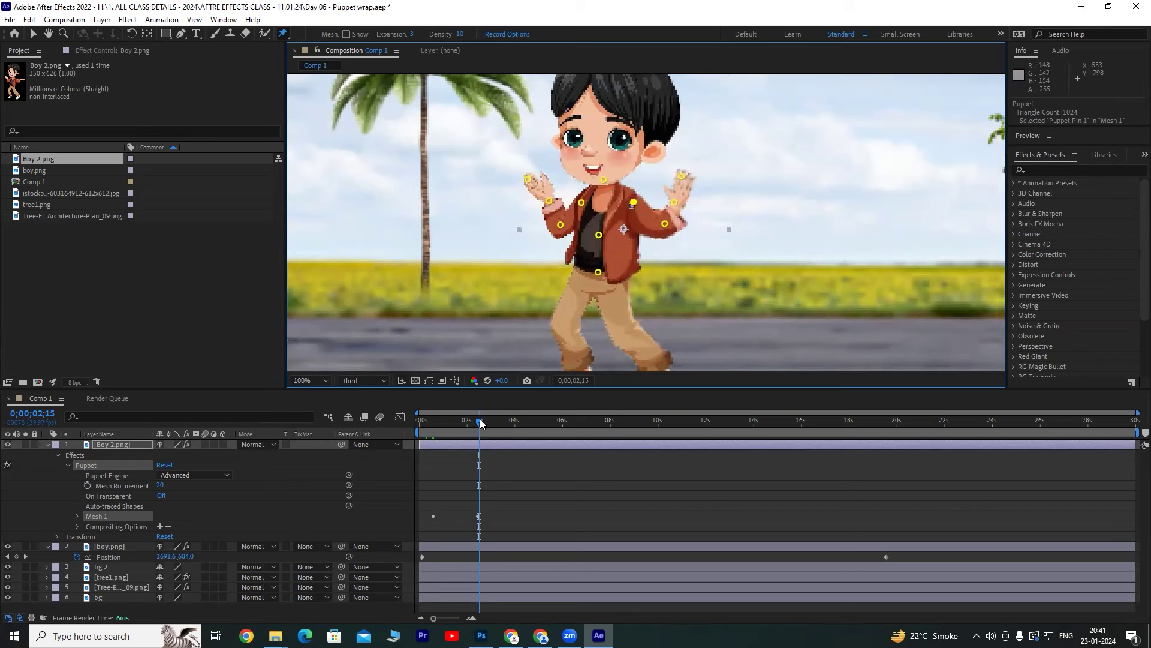
mouse_move(548, 200)
left_mouse_down()
mouse_move(532, 207)
mouse_move(513, 183)
left_mouse_up()
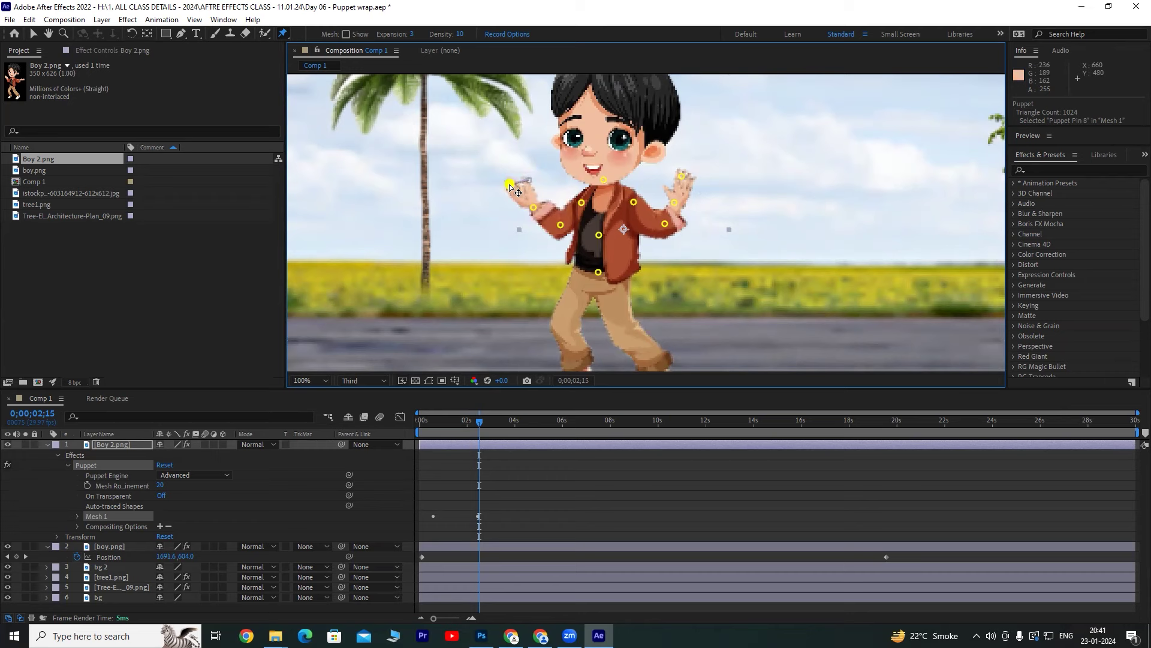
mouse_move(481, 419)
left_mouse_down()
mouse_move(520, 418)
mouse_move(437, 422)
mouse_move(474, 429)
mouse_move(483, 415)
left_mouse_up()
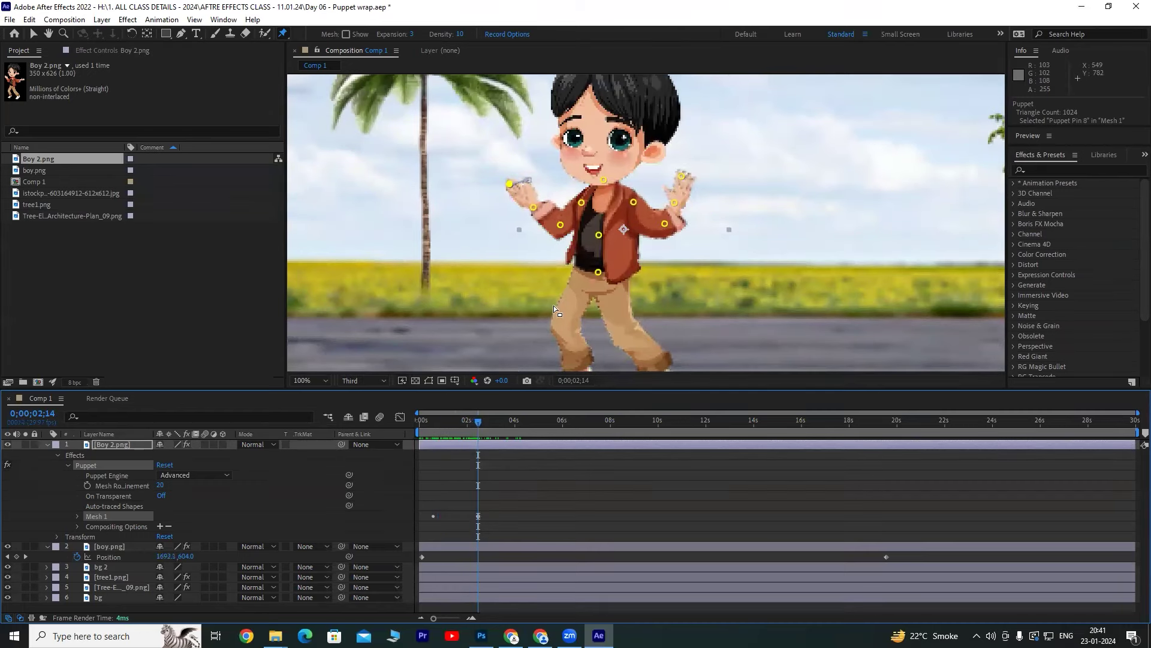
left_click_drag(602, 116, 584, 115)
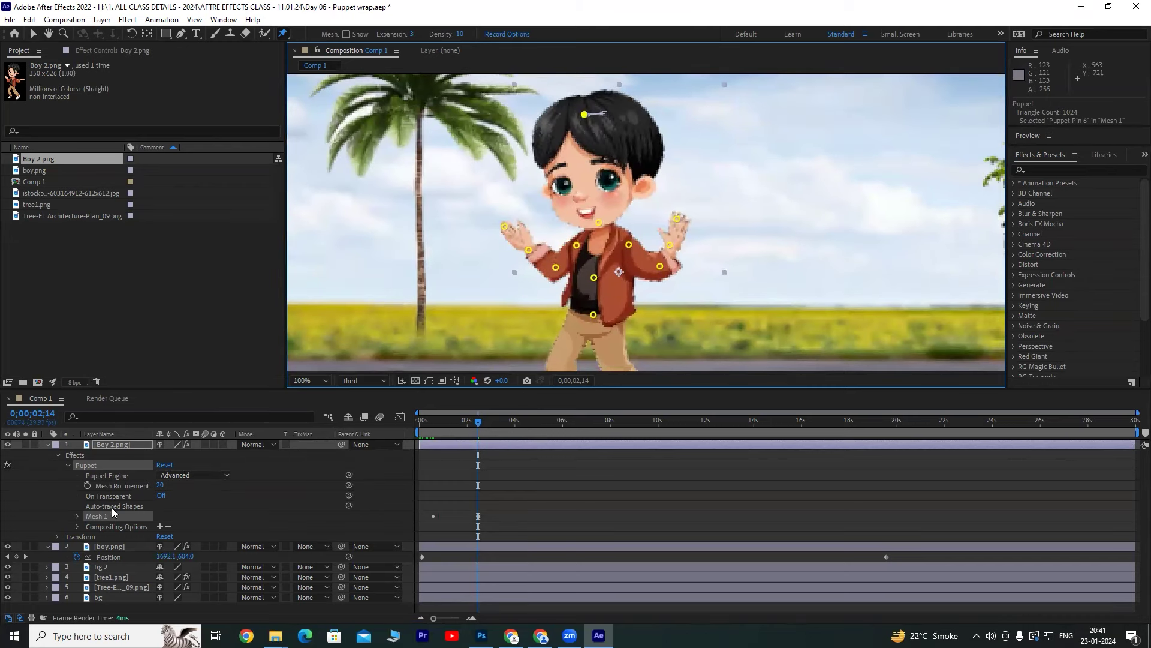
left_click_drag(336, 388, 336, 358)
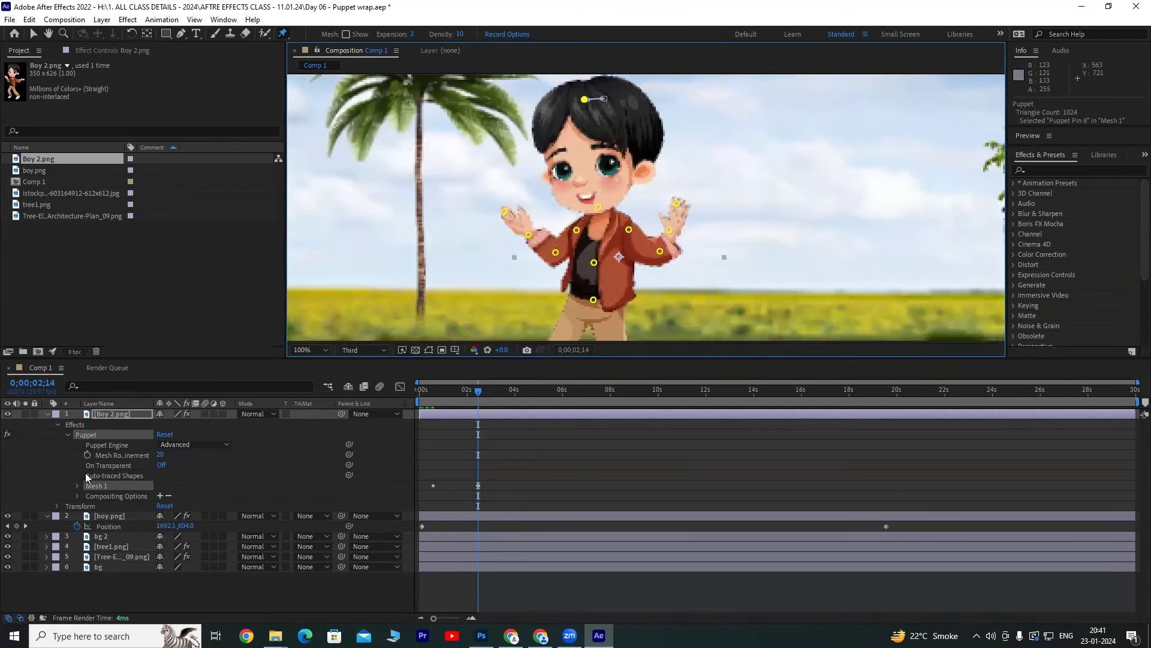
Expand Mesh 1 > Deform and select all twelve puppet pins, Puppet Pin 1 through 12.
left_click(77, 485)
left_click(88, 516)
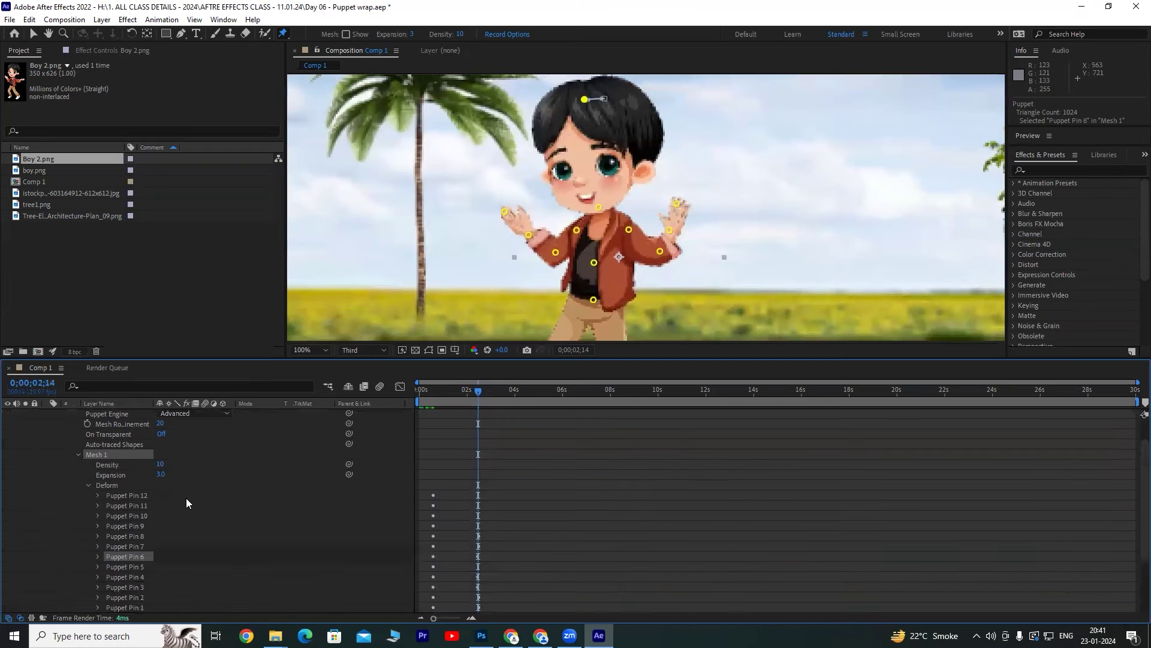
scroll(200, 495, "down", 2)
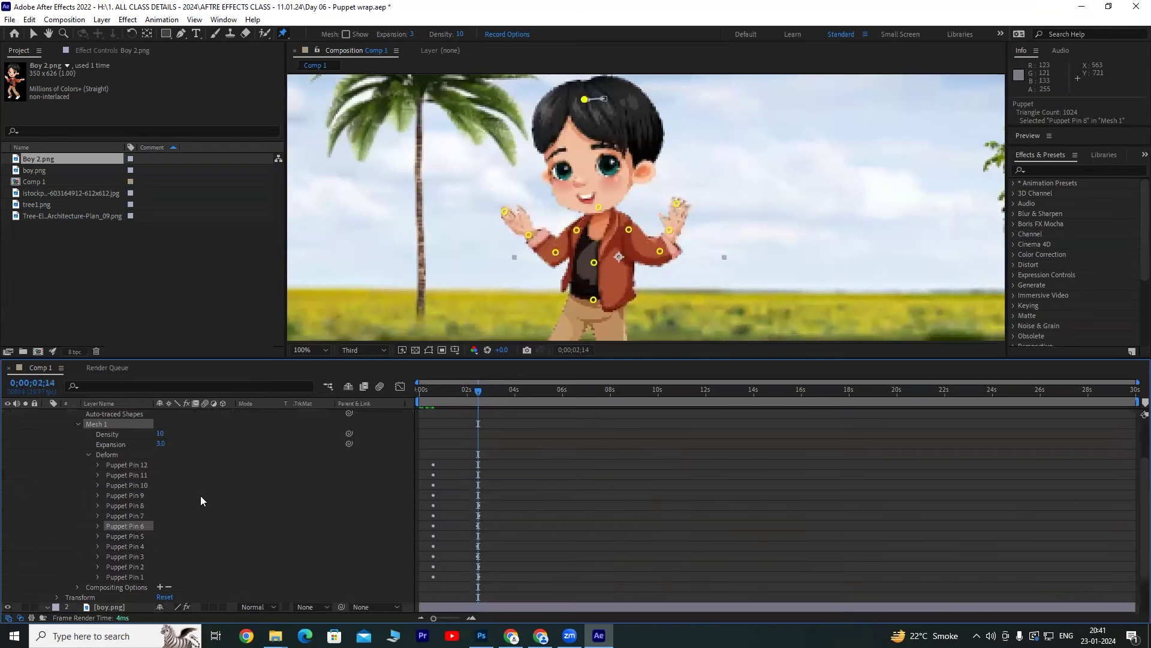
left_click(126, 466)
left_click(134, 575, "shift")
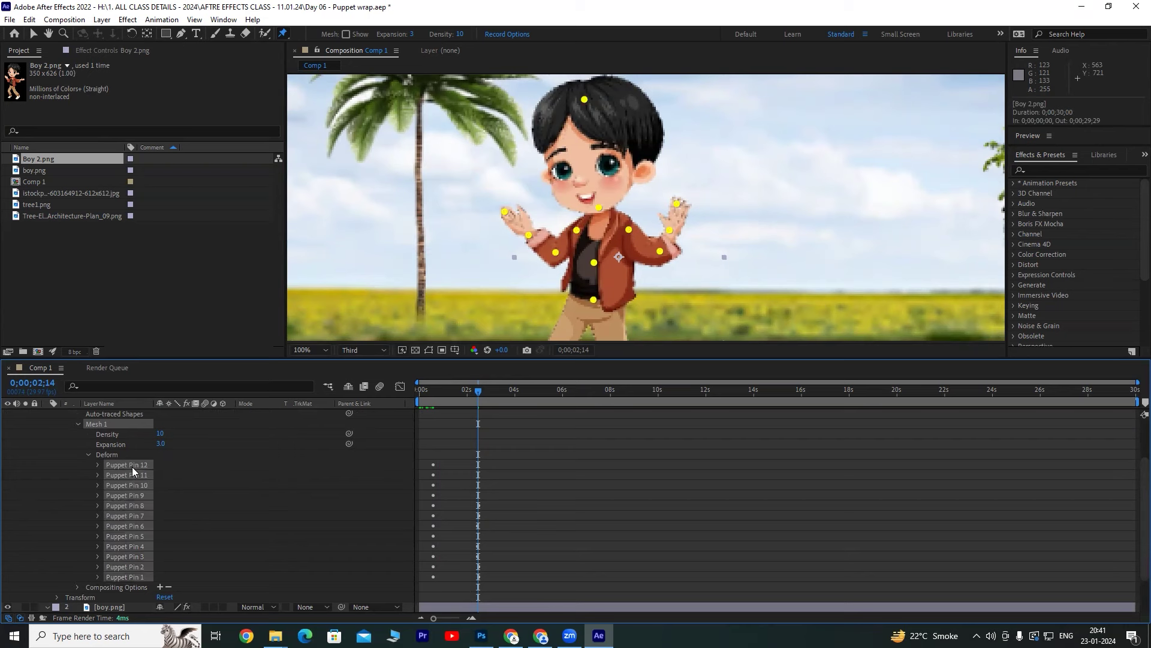
Reveal the pins' Position properties and marquee-select all their wave keyframes.
left_click(98, 464)
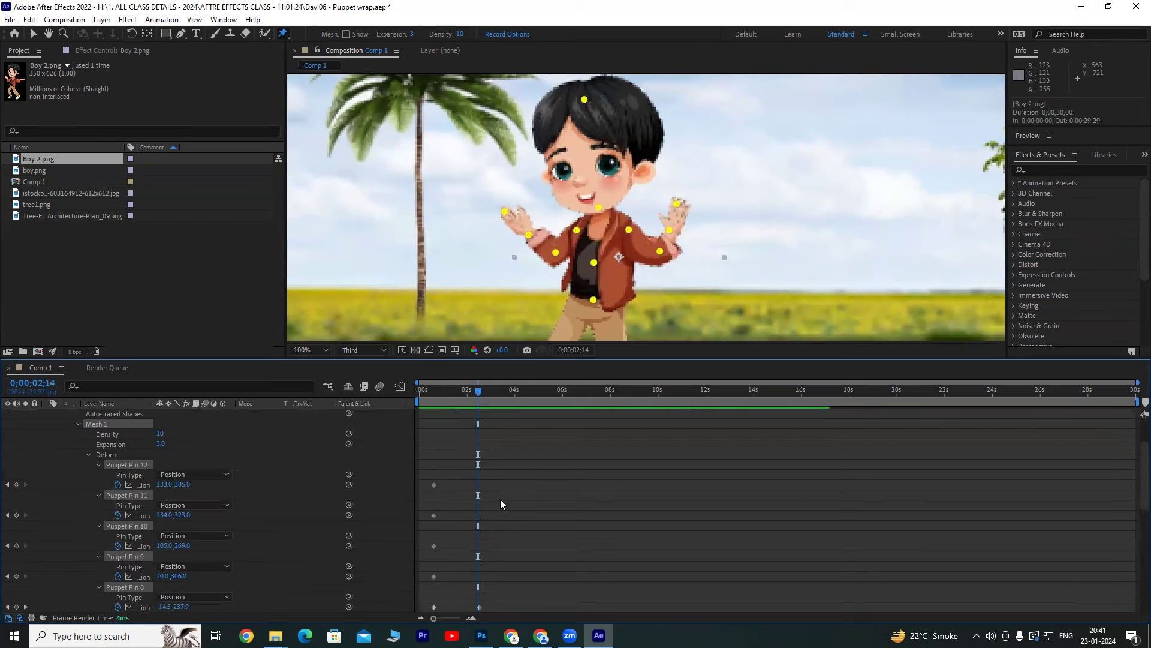
scroll(508, 489, "down", 2)
scroll(508, 486, "down", 2)
scroll(512, 500, "down", 2)
scroll(518, 531, "down", 2)
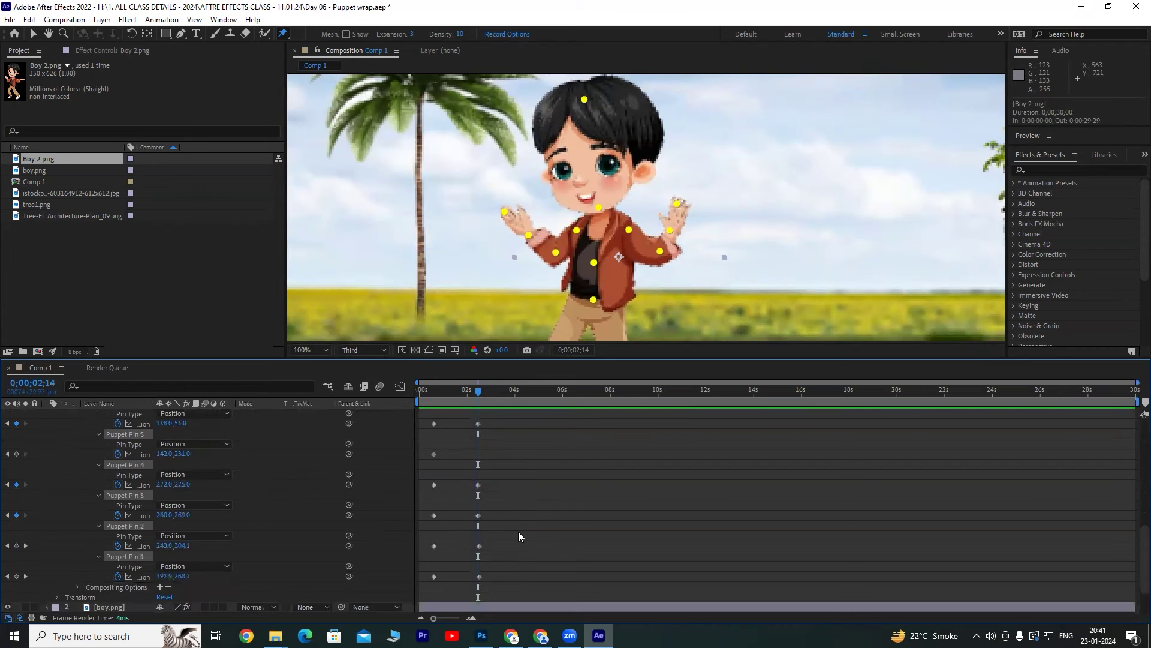
left_click_drag(514, 577, 427, 399)
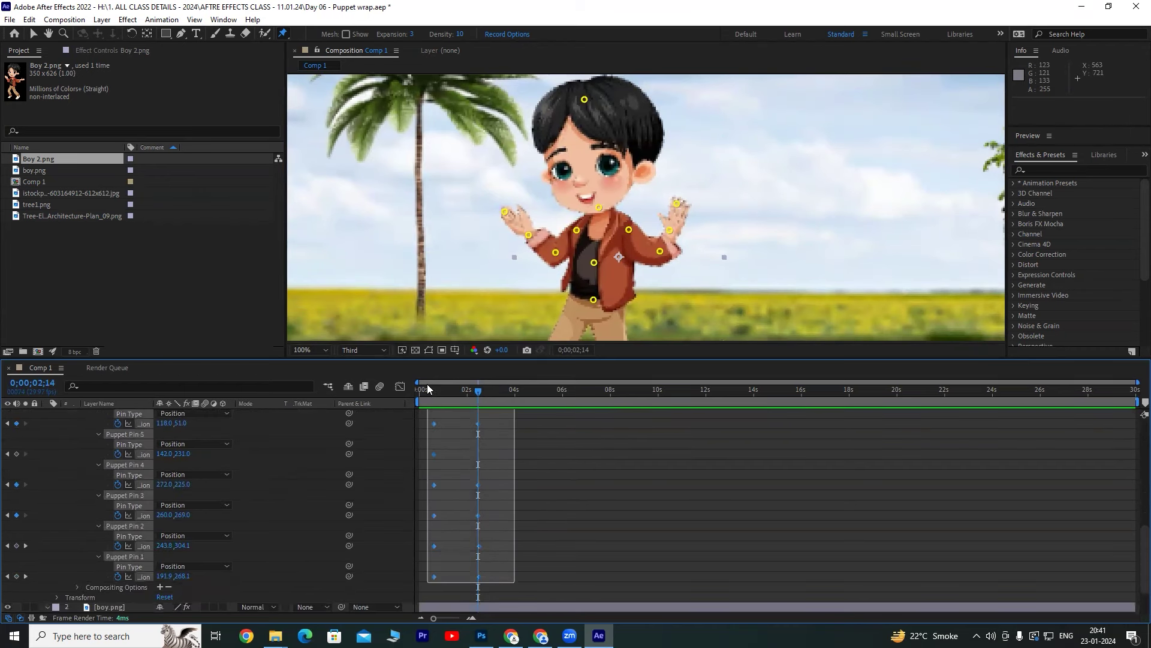
left_click_drag(427, 398, 431, 531)
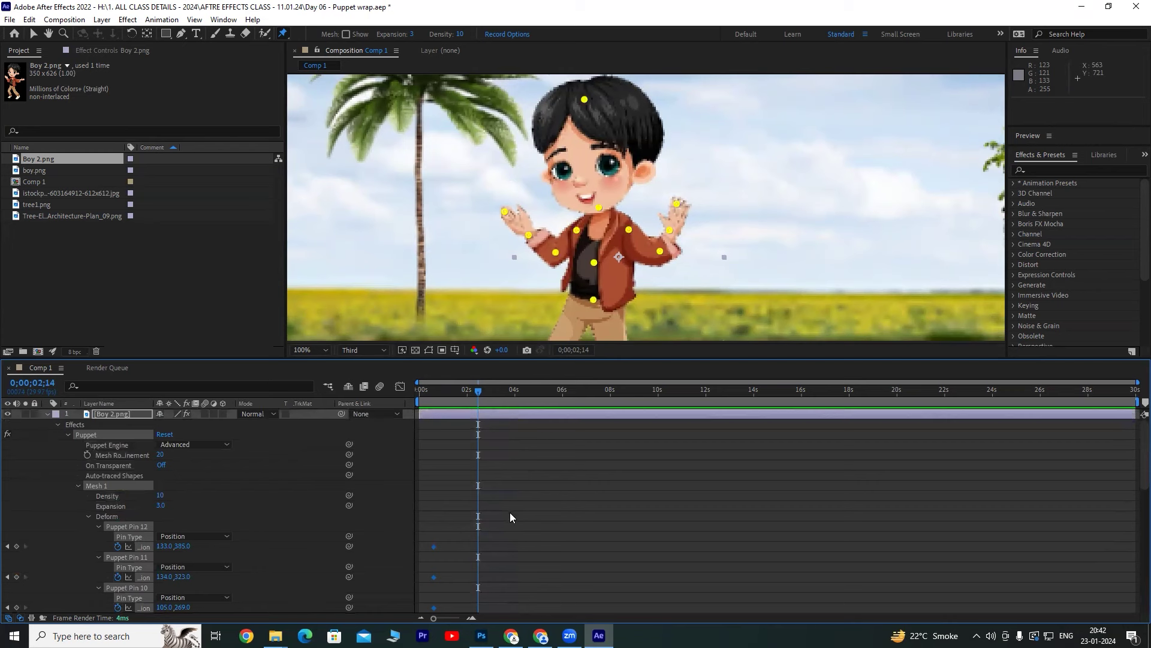
scroll(536, 515, "down", 3)
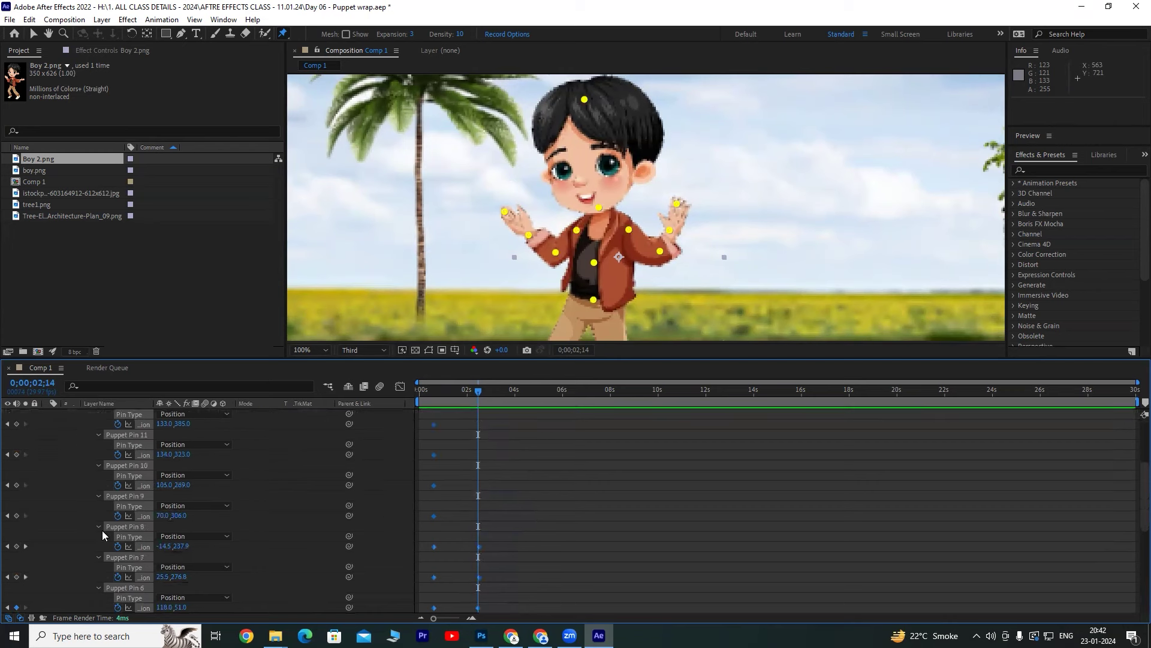
Paste the wave keyframes at about 5 seconds and again at 9;15.
left_click(26, 547)
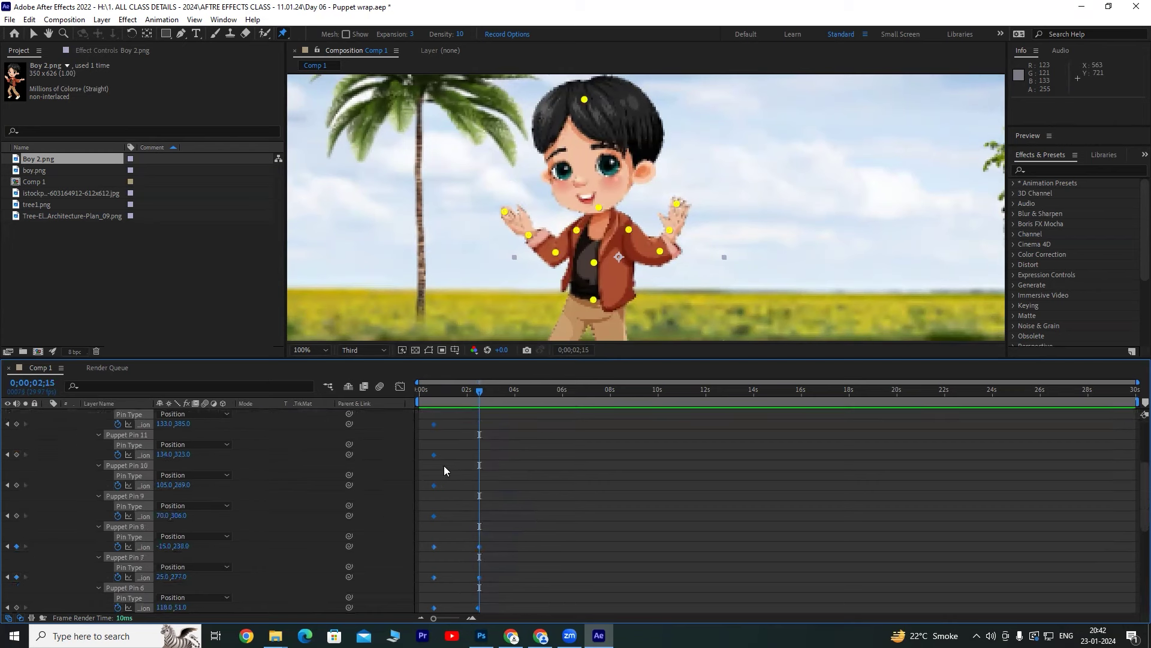
left_click_drag(485, 393, 539, 393)
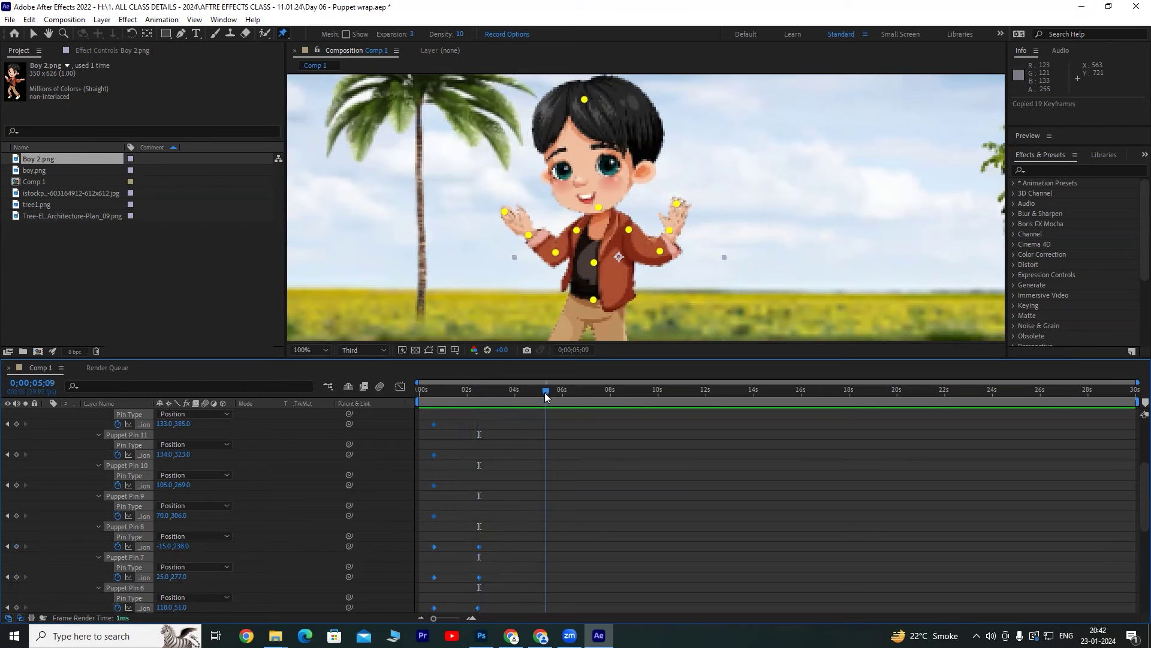
key("ctrl+v")
left_click_drag(540, 393, 647, 393)
key("ctrl+v")
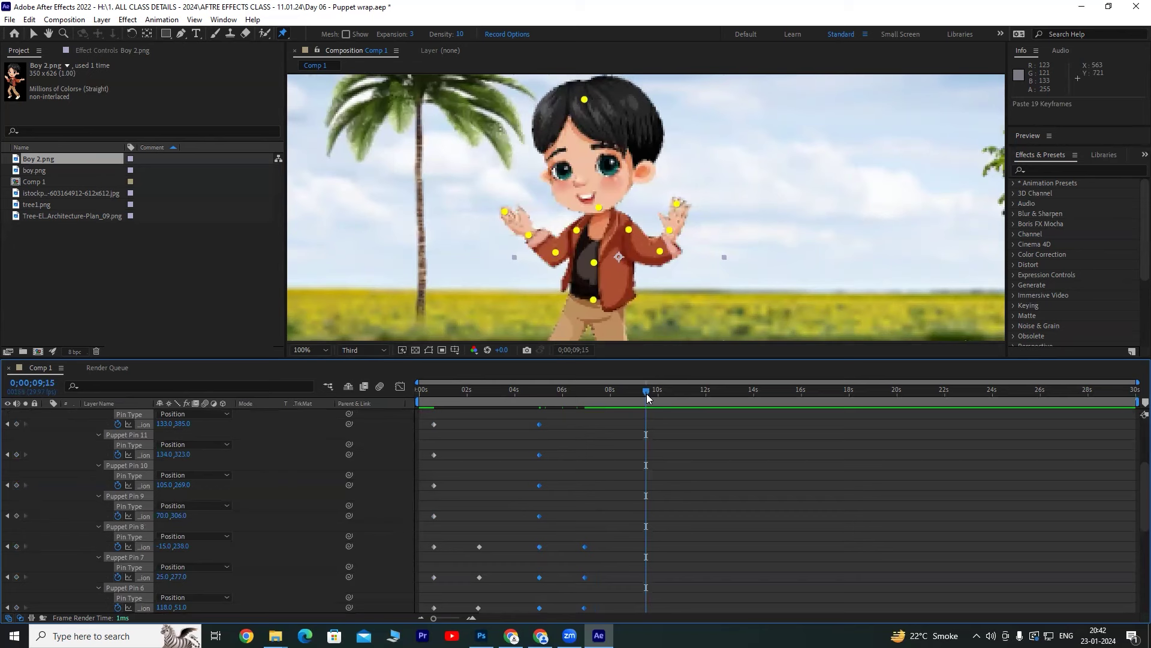
Paste the wave keyframes at 14;02 and 18;17, then show only the animated pin properties.
left_click_drag(647, 393, 741, 393)
left_click(754, 394)
key("ctrl+v")
left_click(862, 393)
key("ctrl+v")
left_click(422, 390)
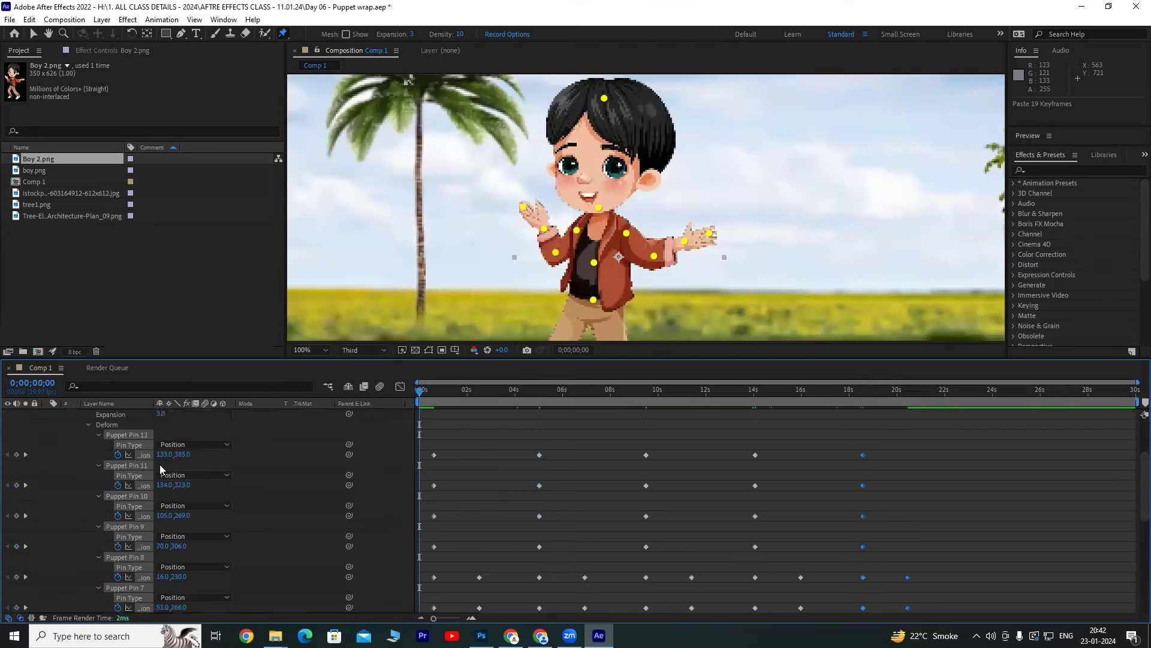
key("u")
key("u")
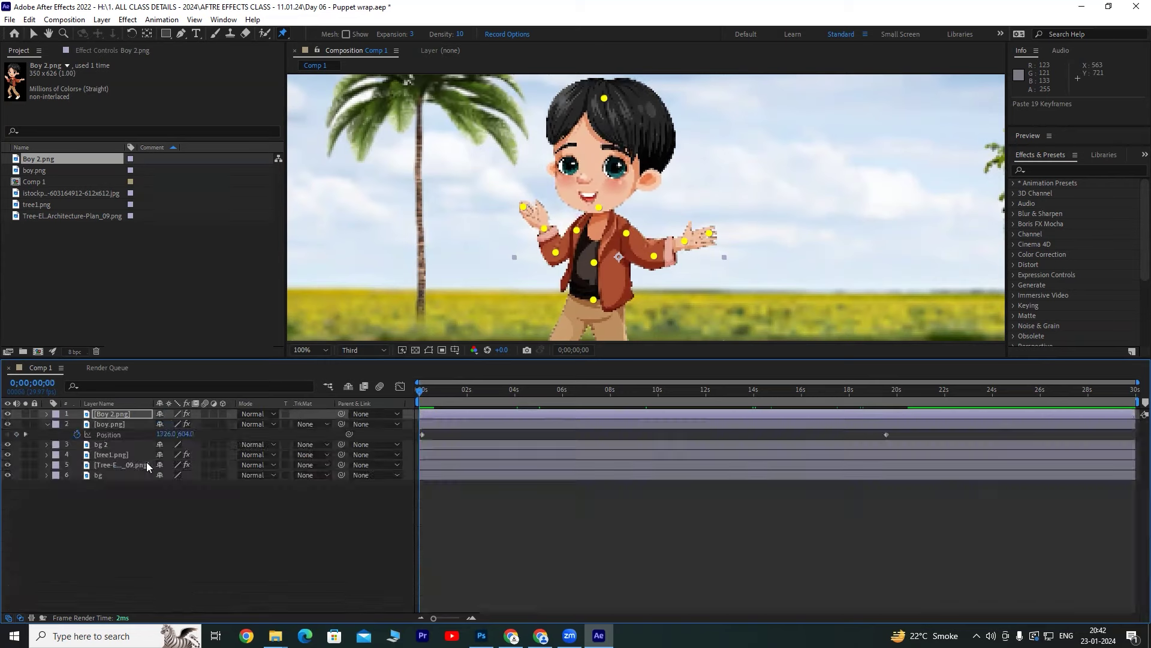
Enlarge the viewer, set preview resolution to Full, deselect the boy layer and play the preview.
left_click_drag(401, 358, 379, 482)
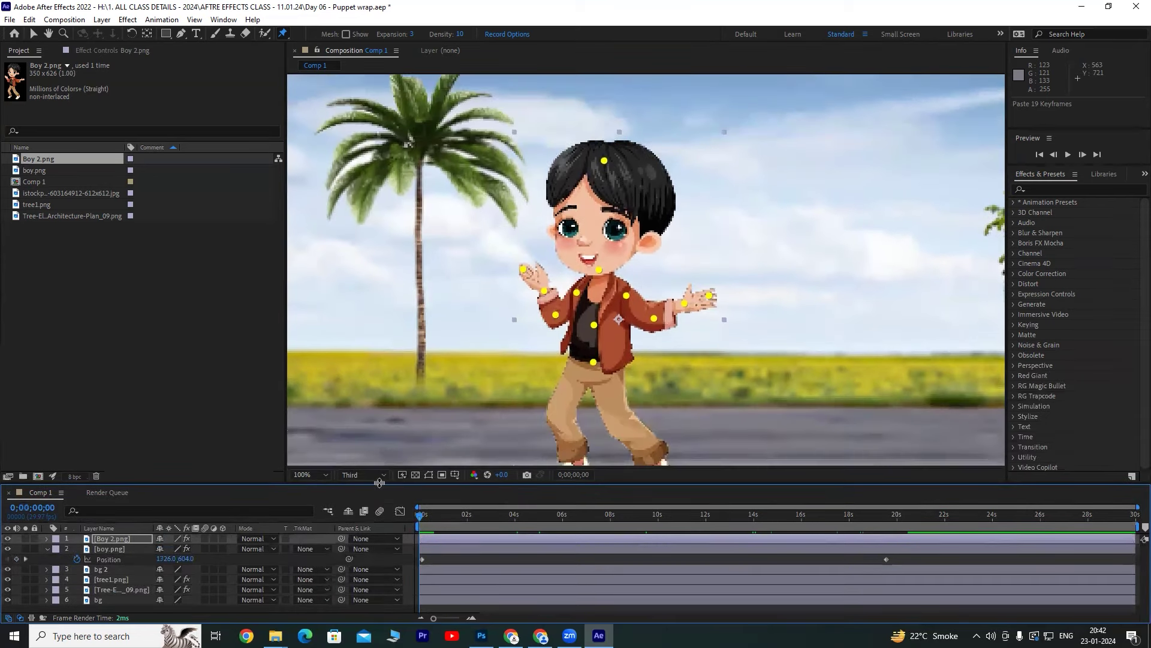
left_click(372, 475)
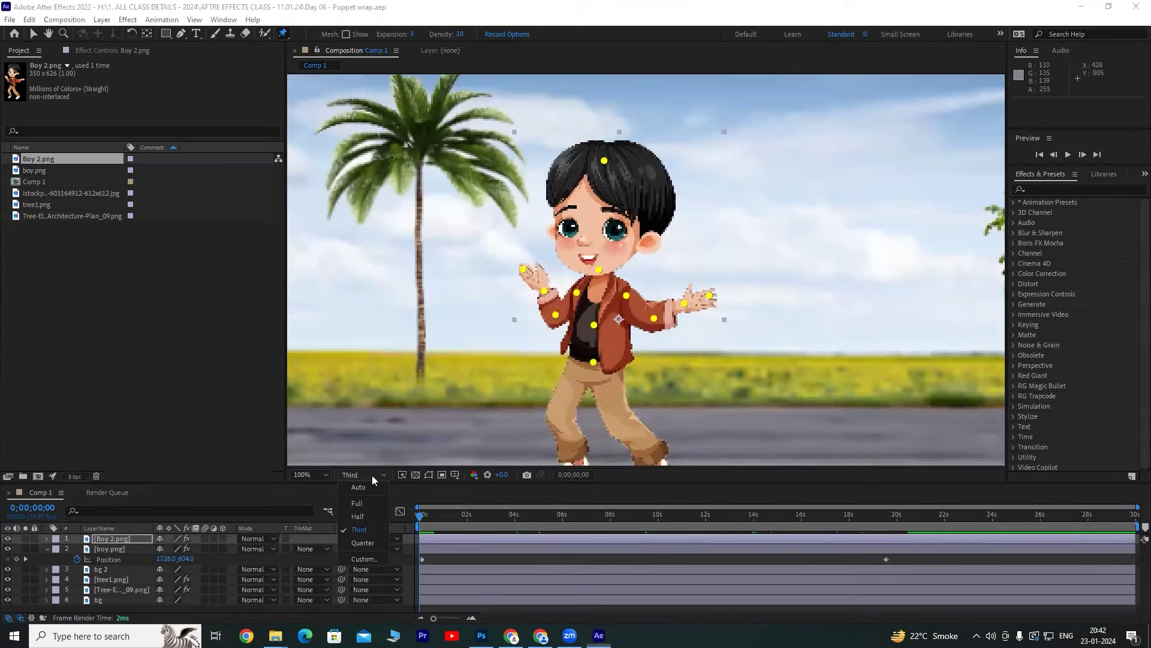
left_click(360, 502)
scroll(692, 260, "down", 2)
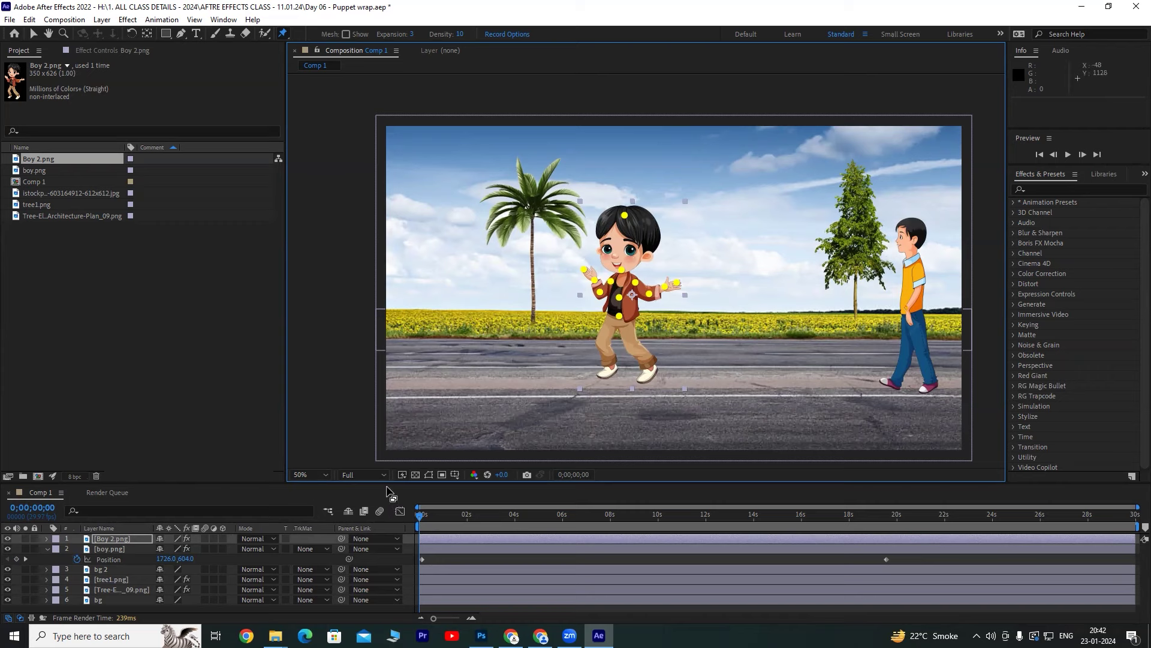
left_click_drag(348, 483, 348, 448)
left_click(216, 586)
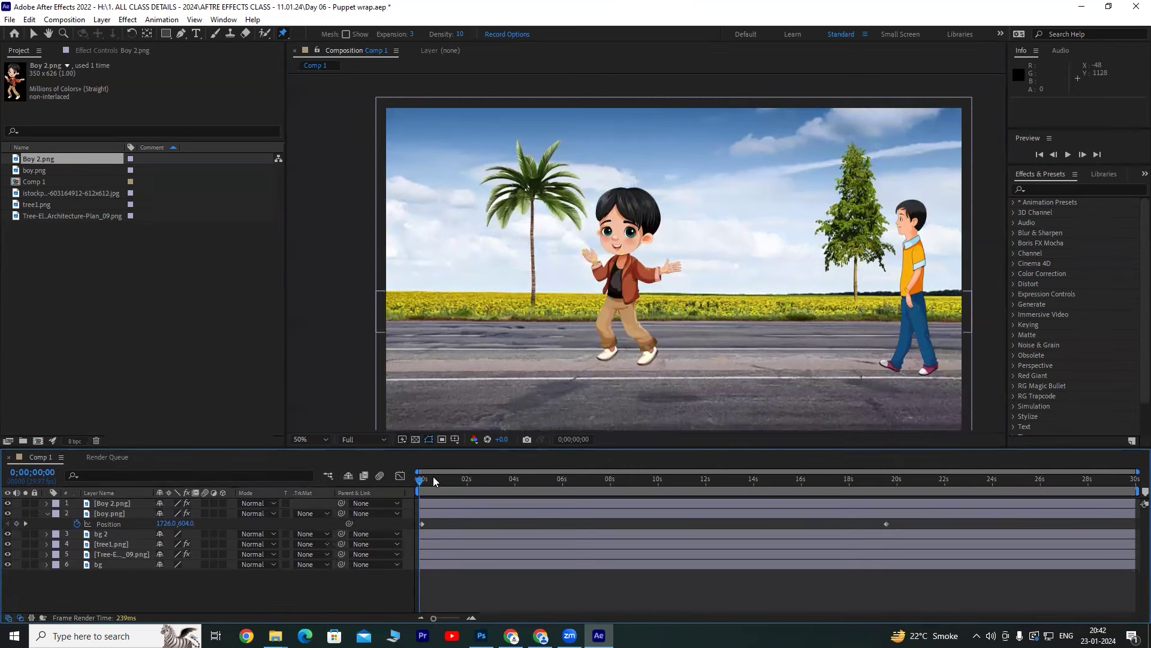
key("space")
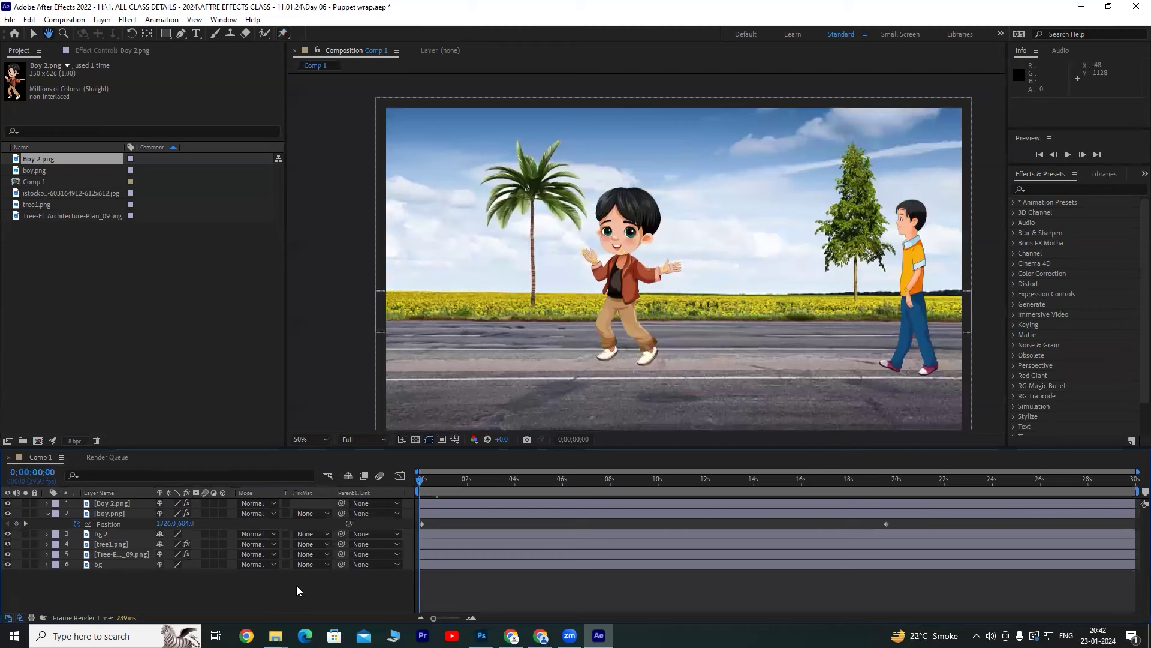